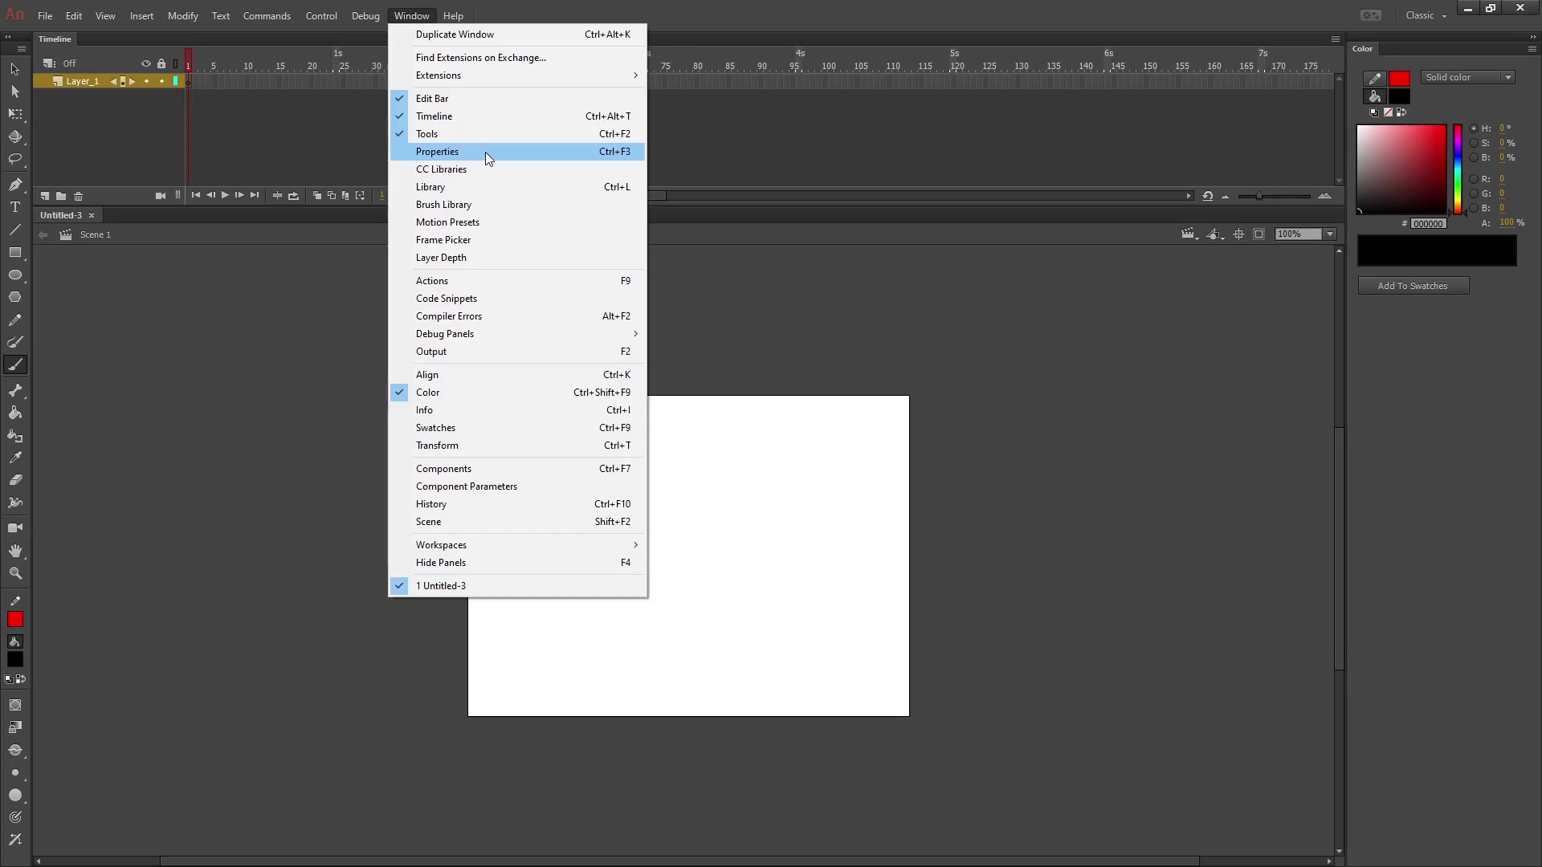
- Show the Properties panel and float it over the stage area
click(485, 153)
drag(1294, 290, 793, 279)
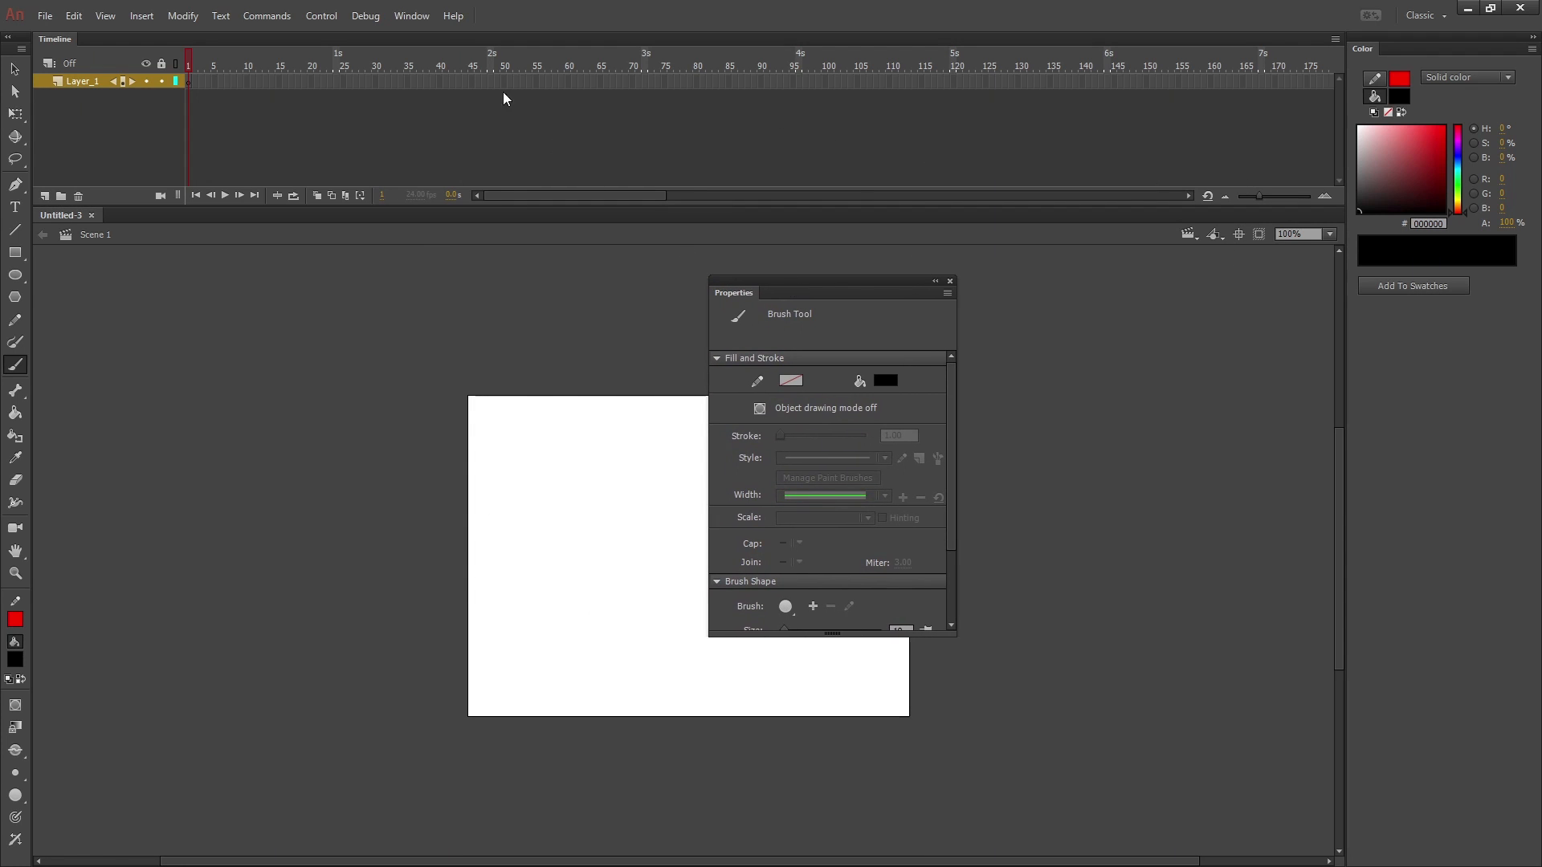
click(410, 16)
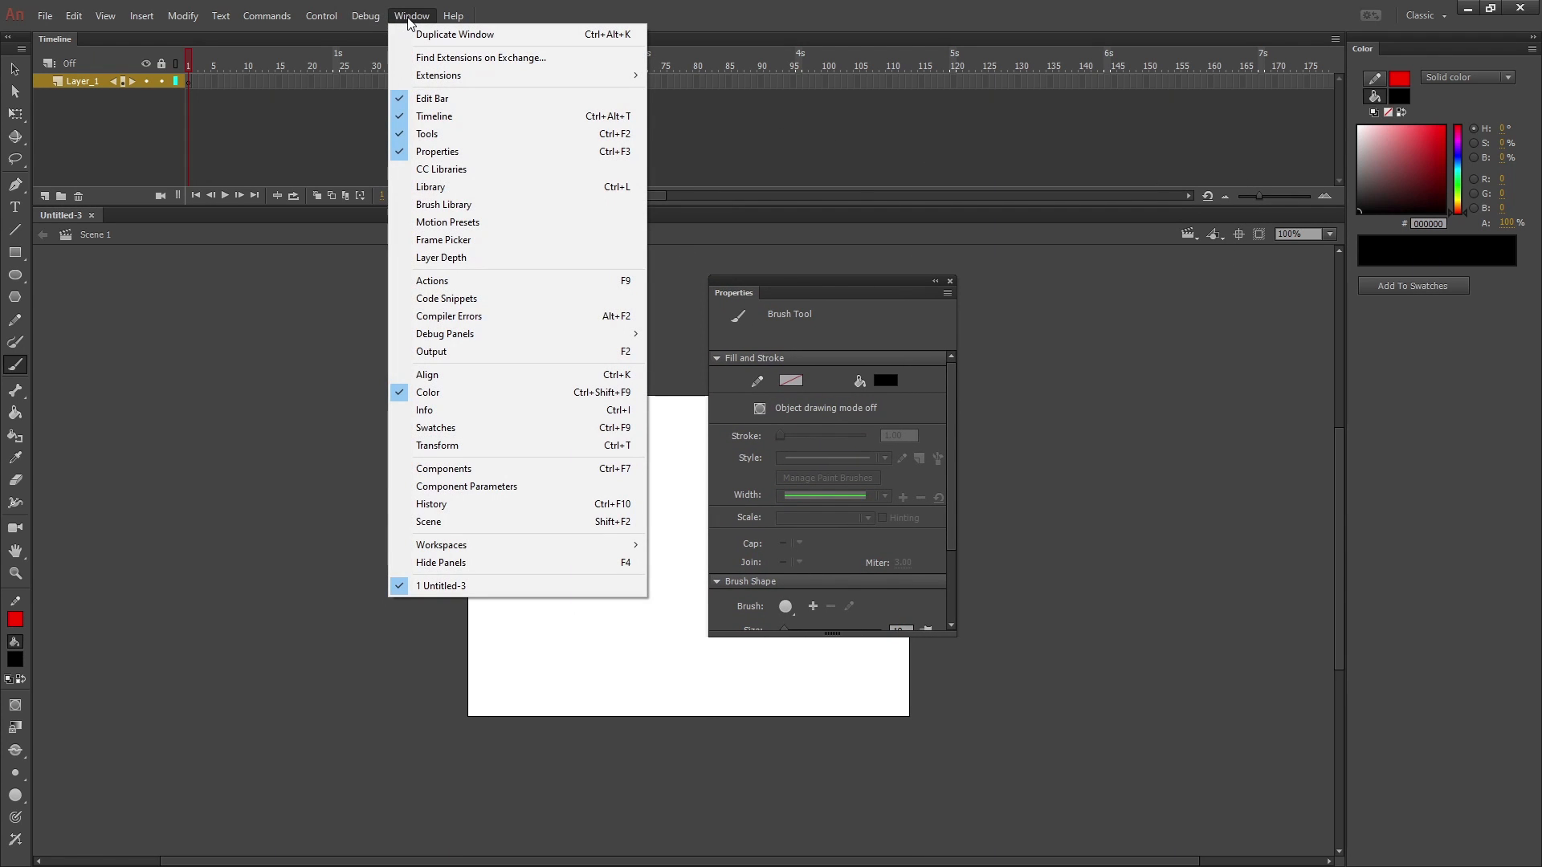
click(777, 7)
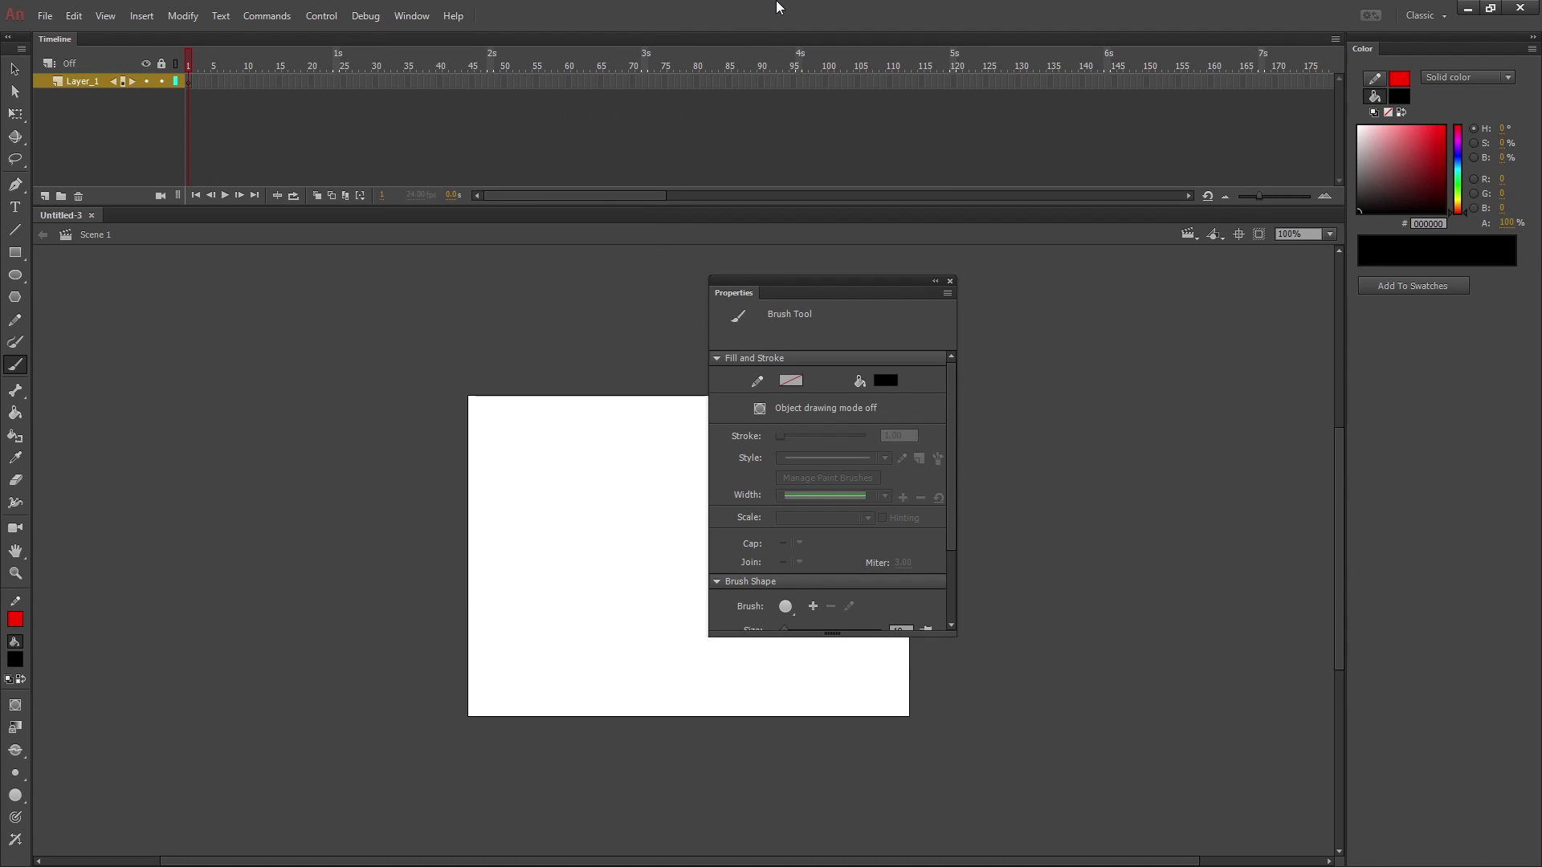
drag(860, 287, 521, 325)
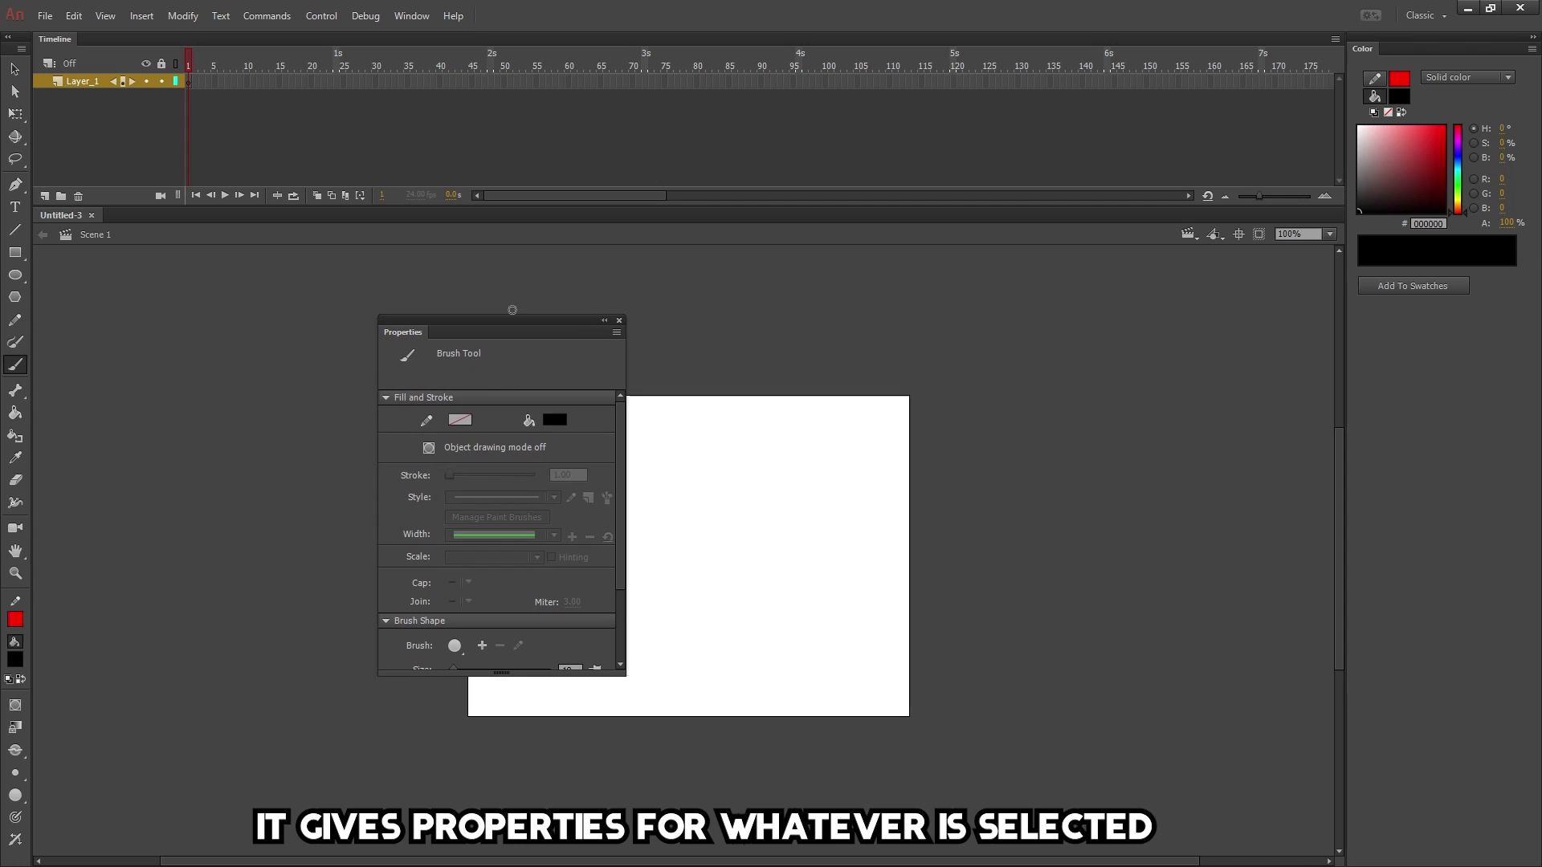
- Set the document size to 1920 px wide and 1080 px high in its properties
click(19, 70)
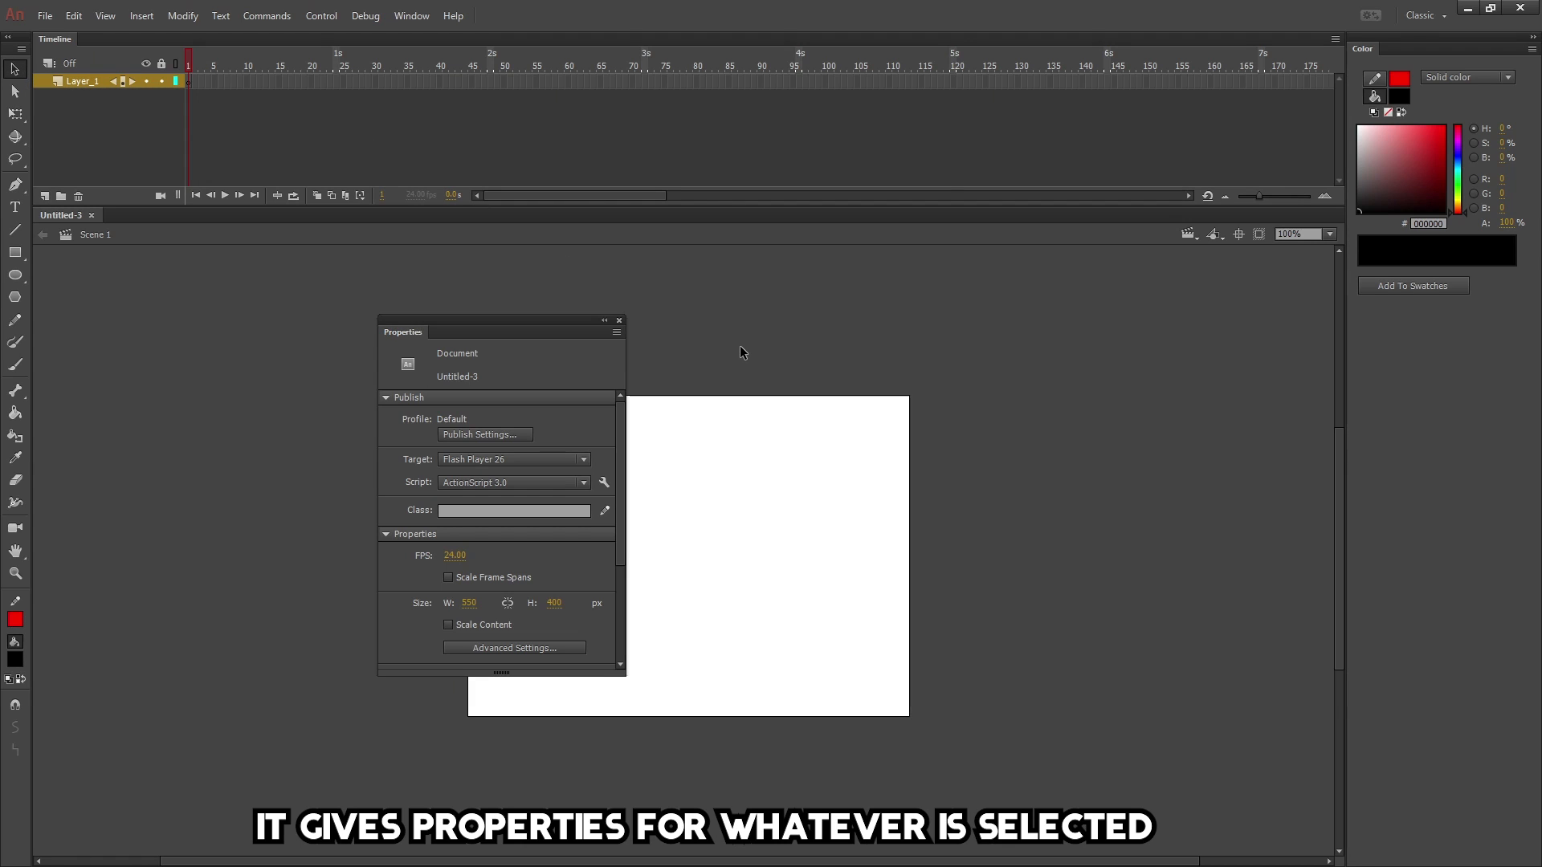
click(470, 602)
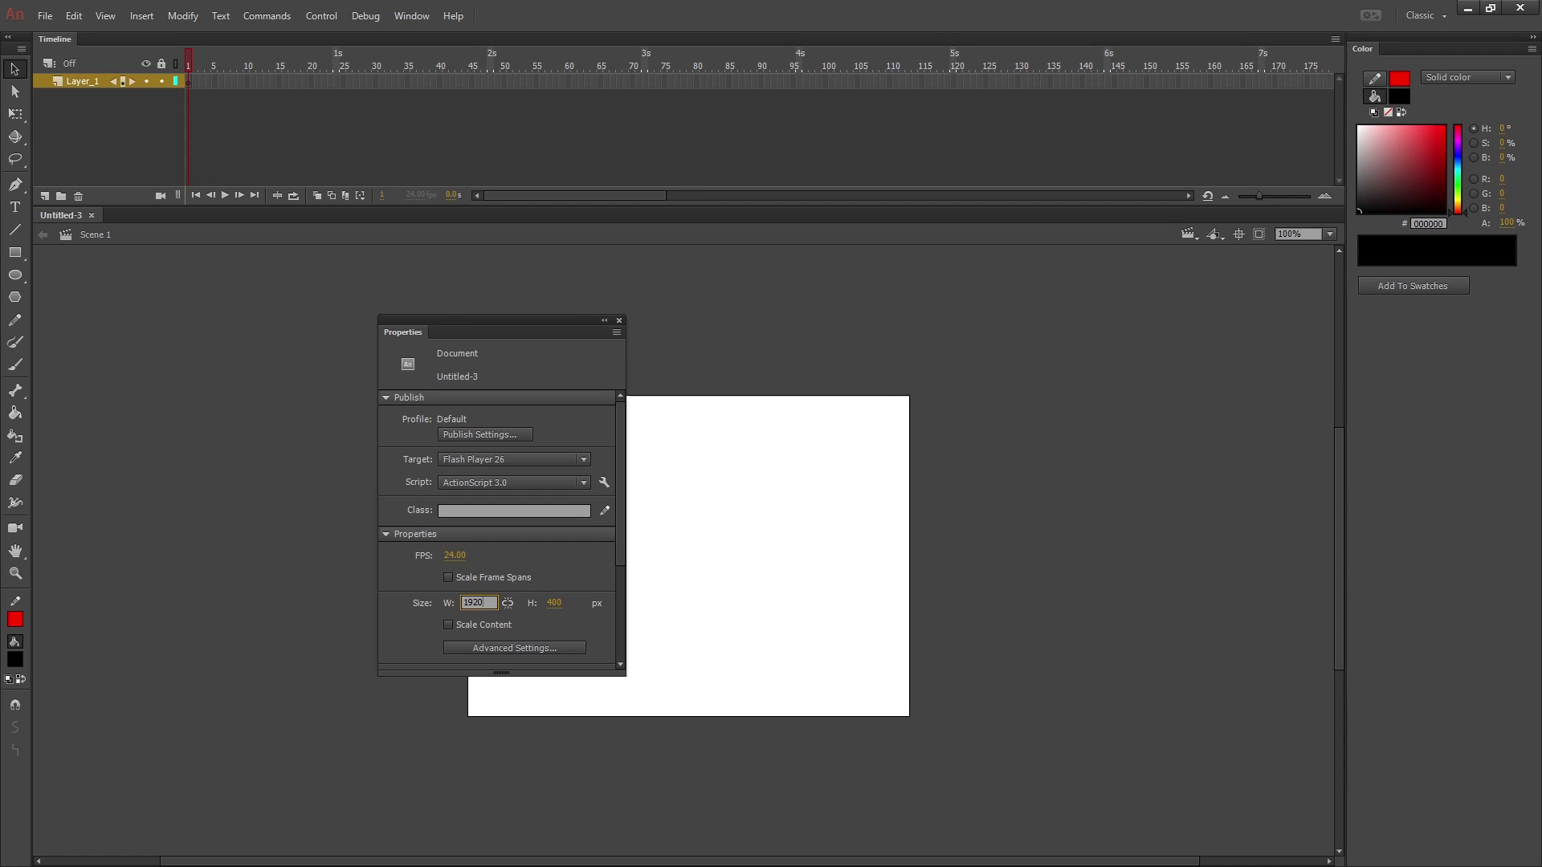
key(Tab)
text(10)
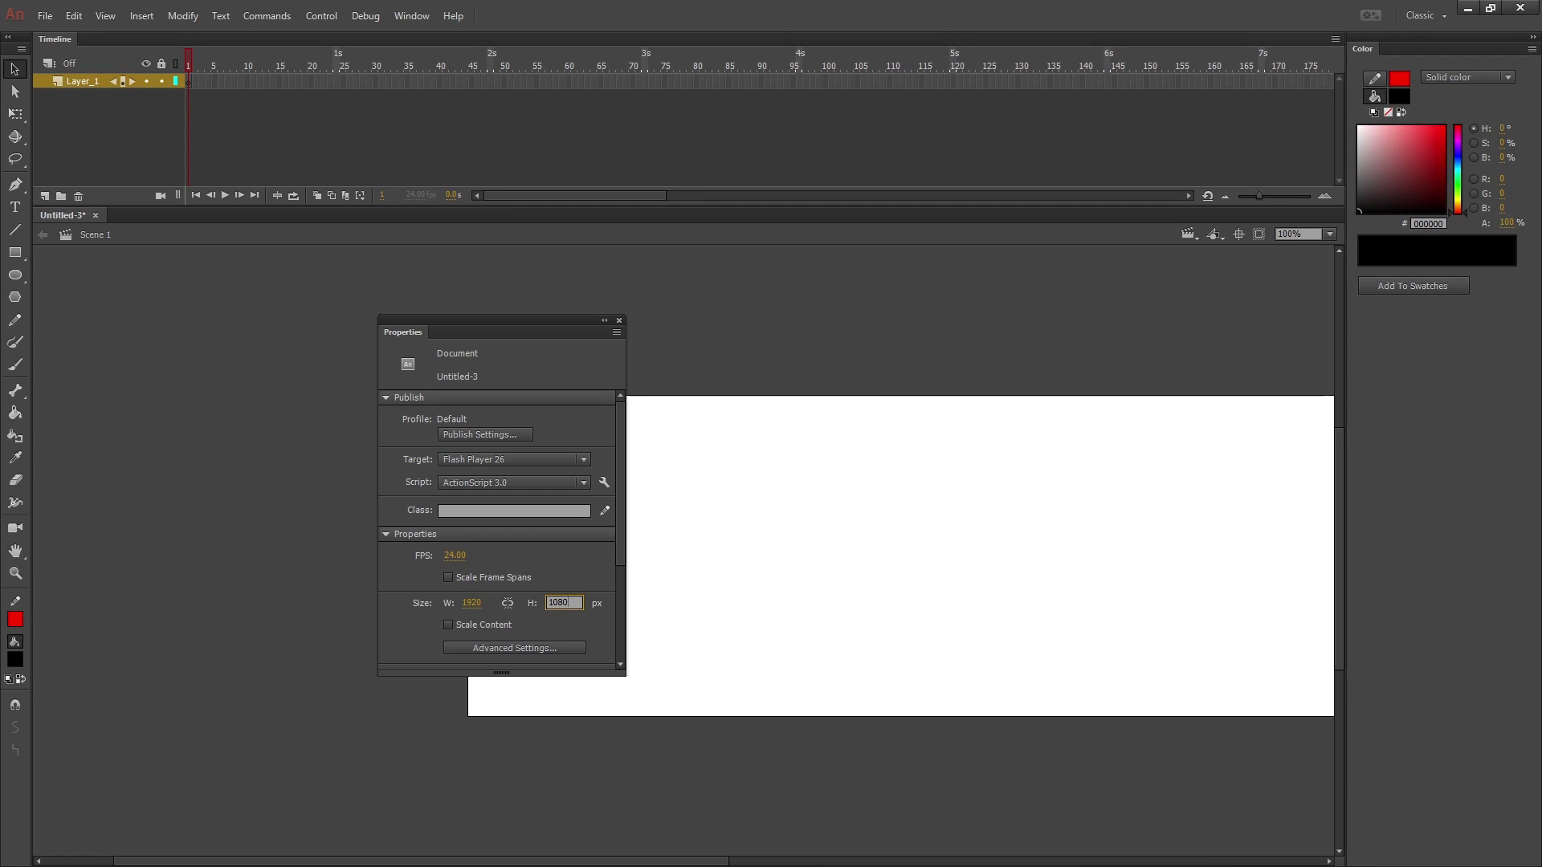
key(Return)
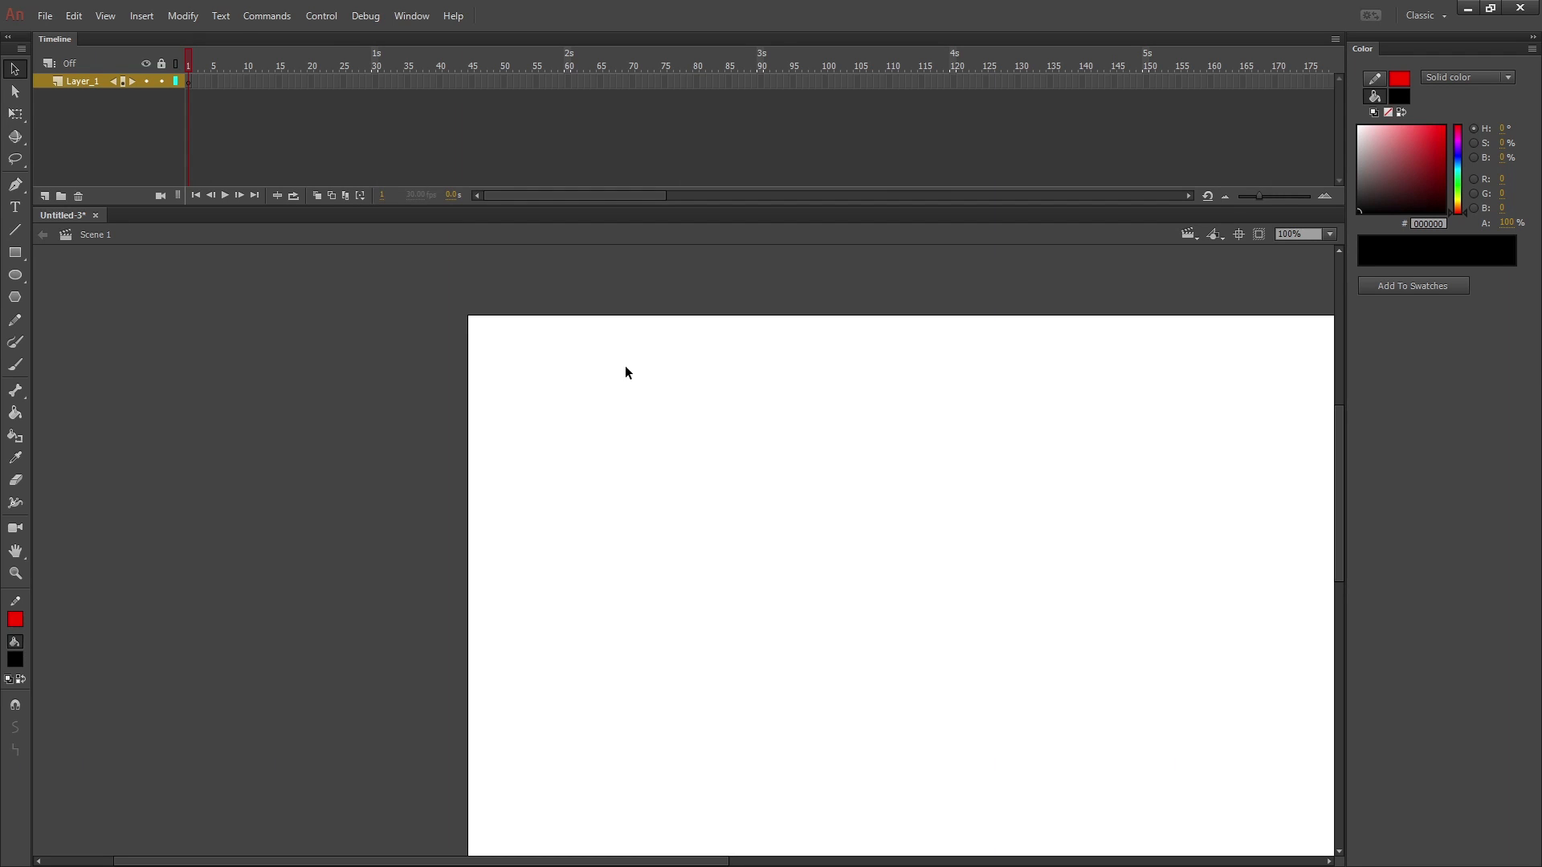
- Try zooming out and in on the stage, and fit the stage to the view
click(15, 573)
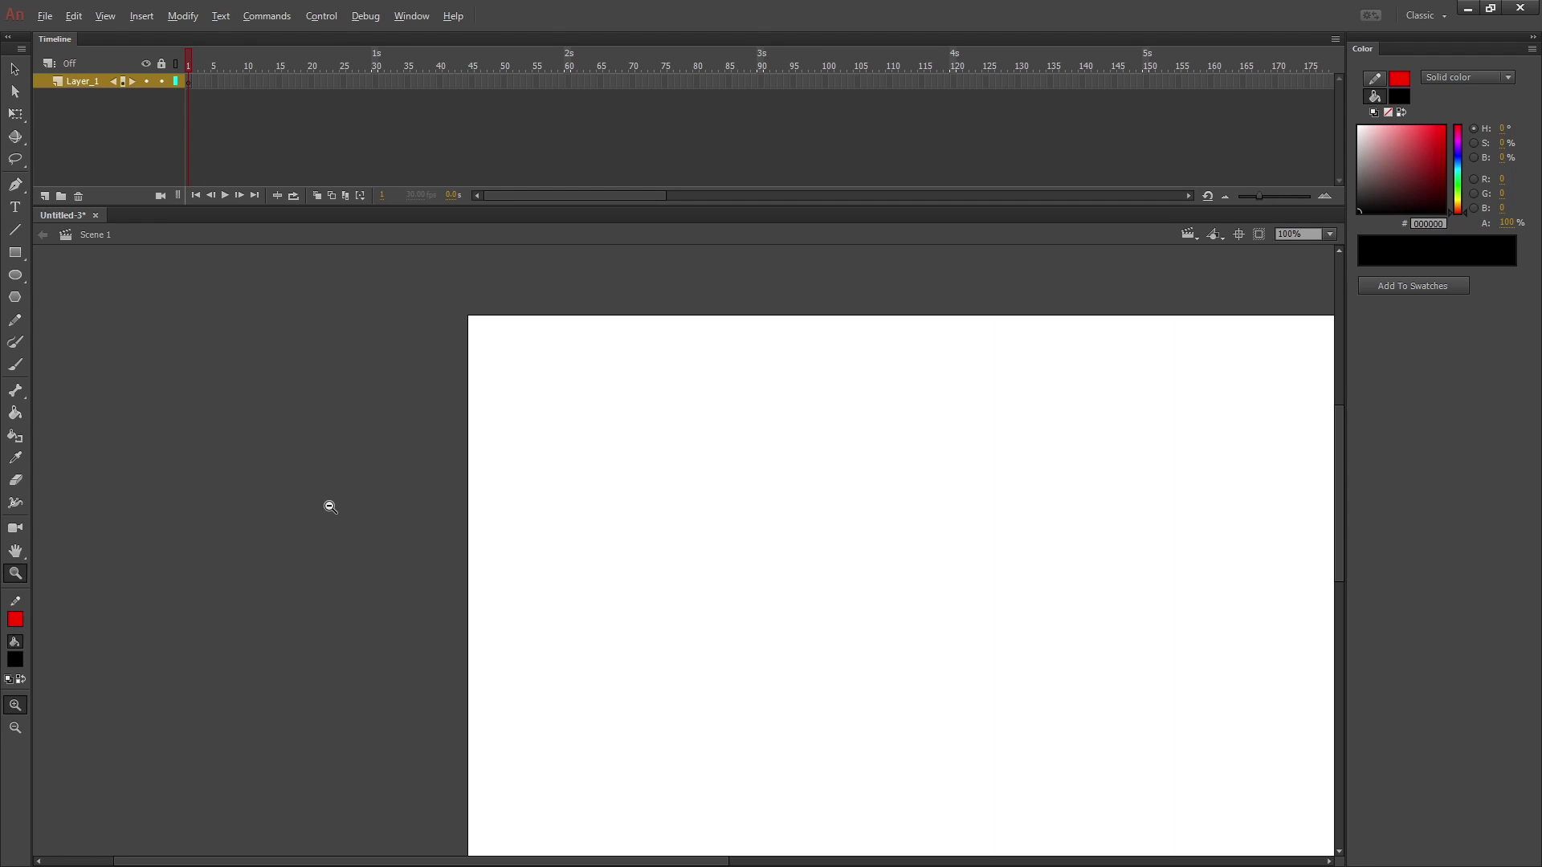
alt+click(331, 506)
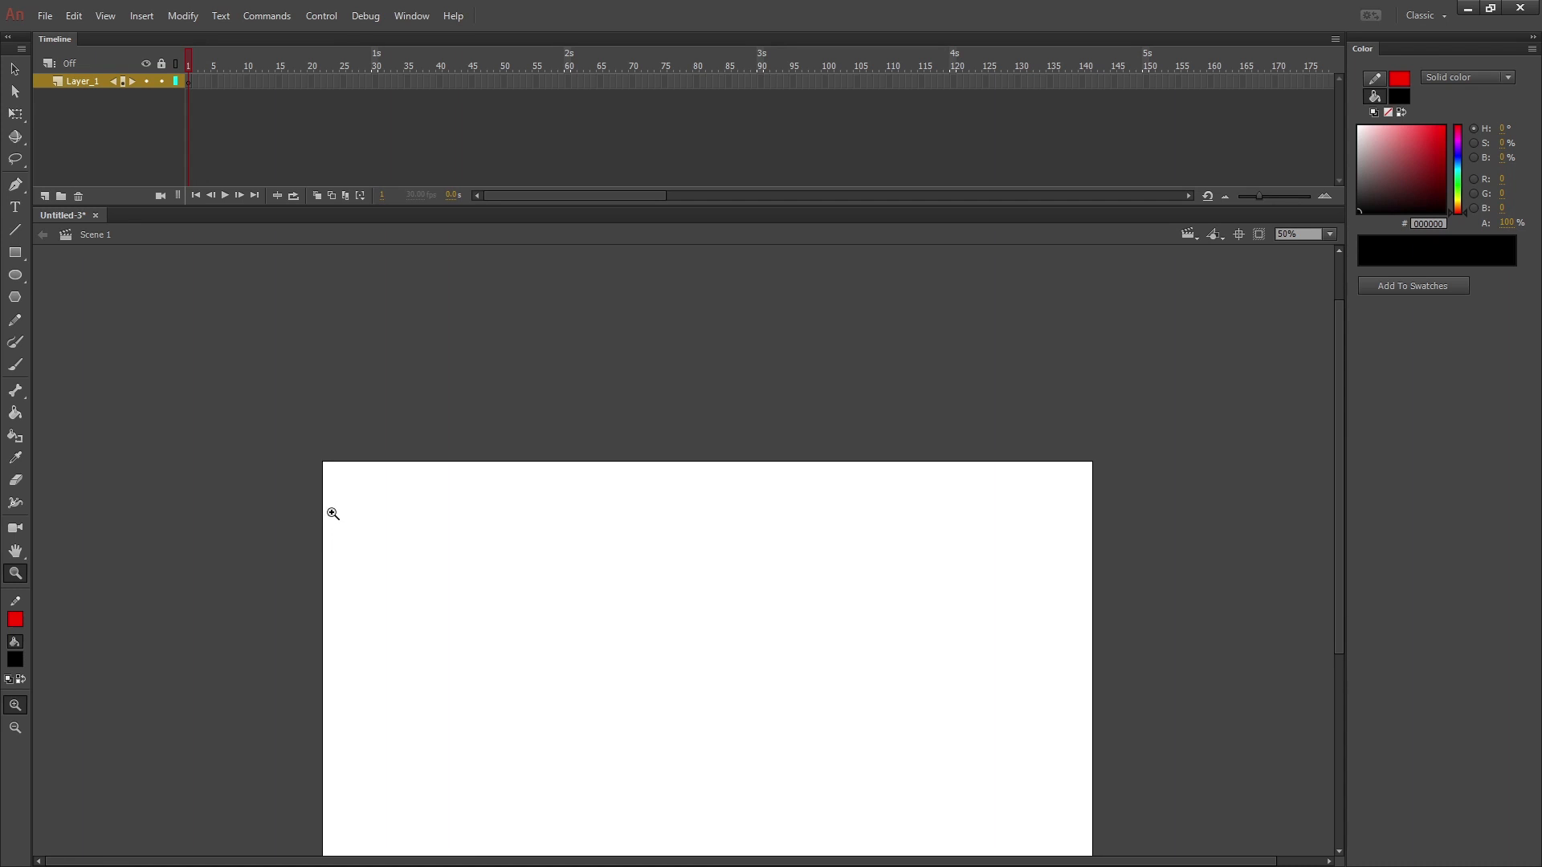
click(291, 550)
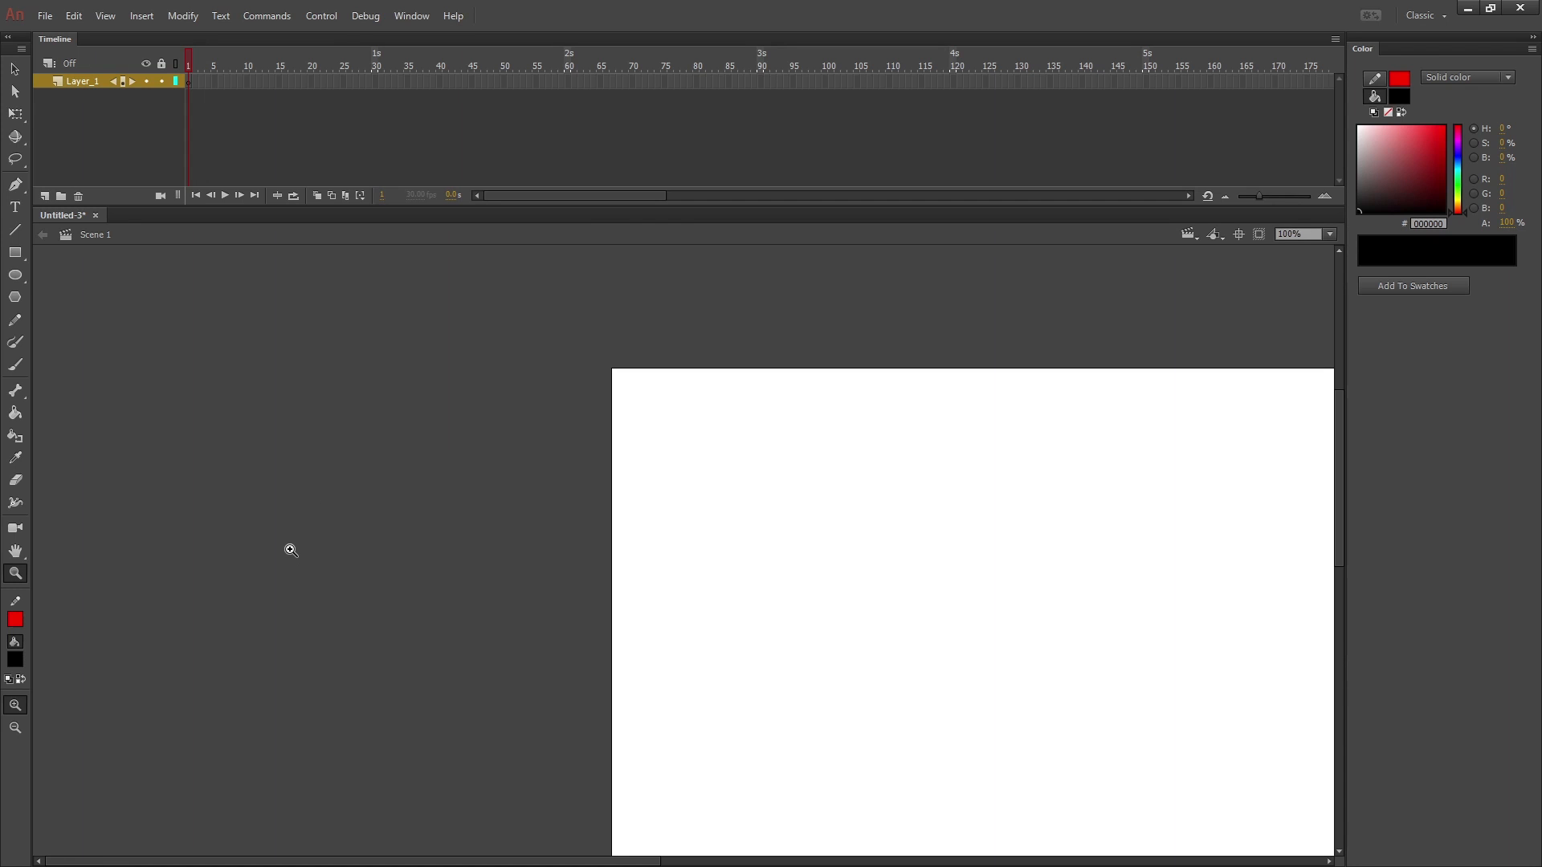
double_click(17, 553)
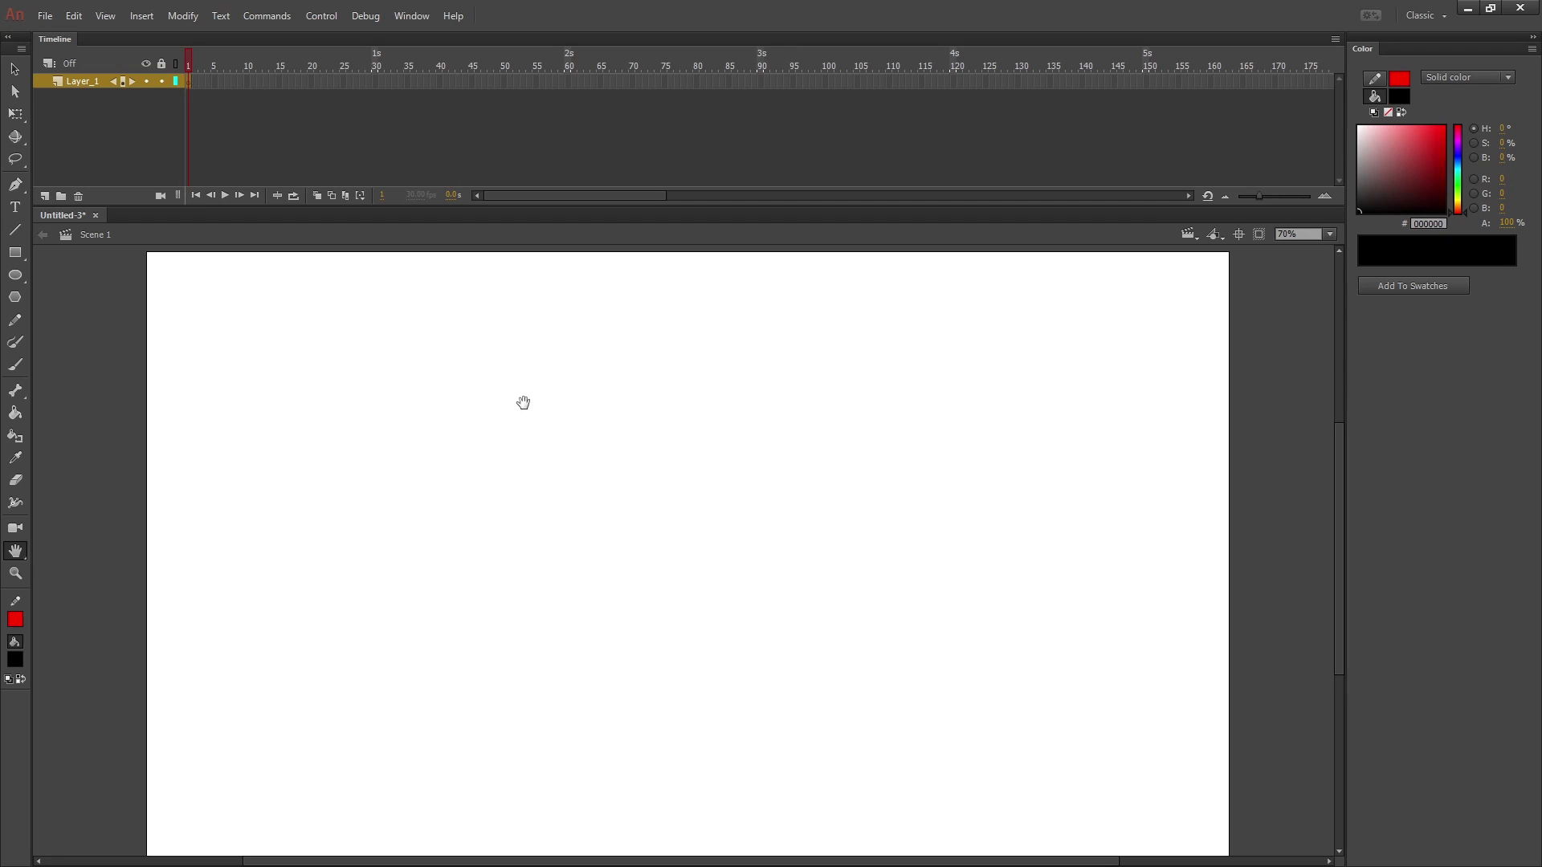
- Paint a curved black stroke with the Brush tool on frame 1 of Layer_1
key(b)
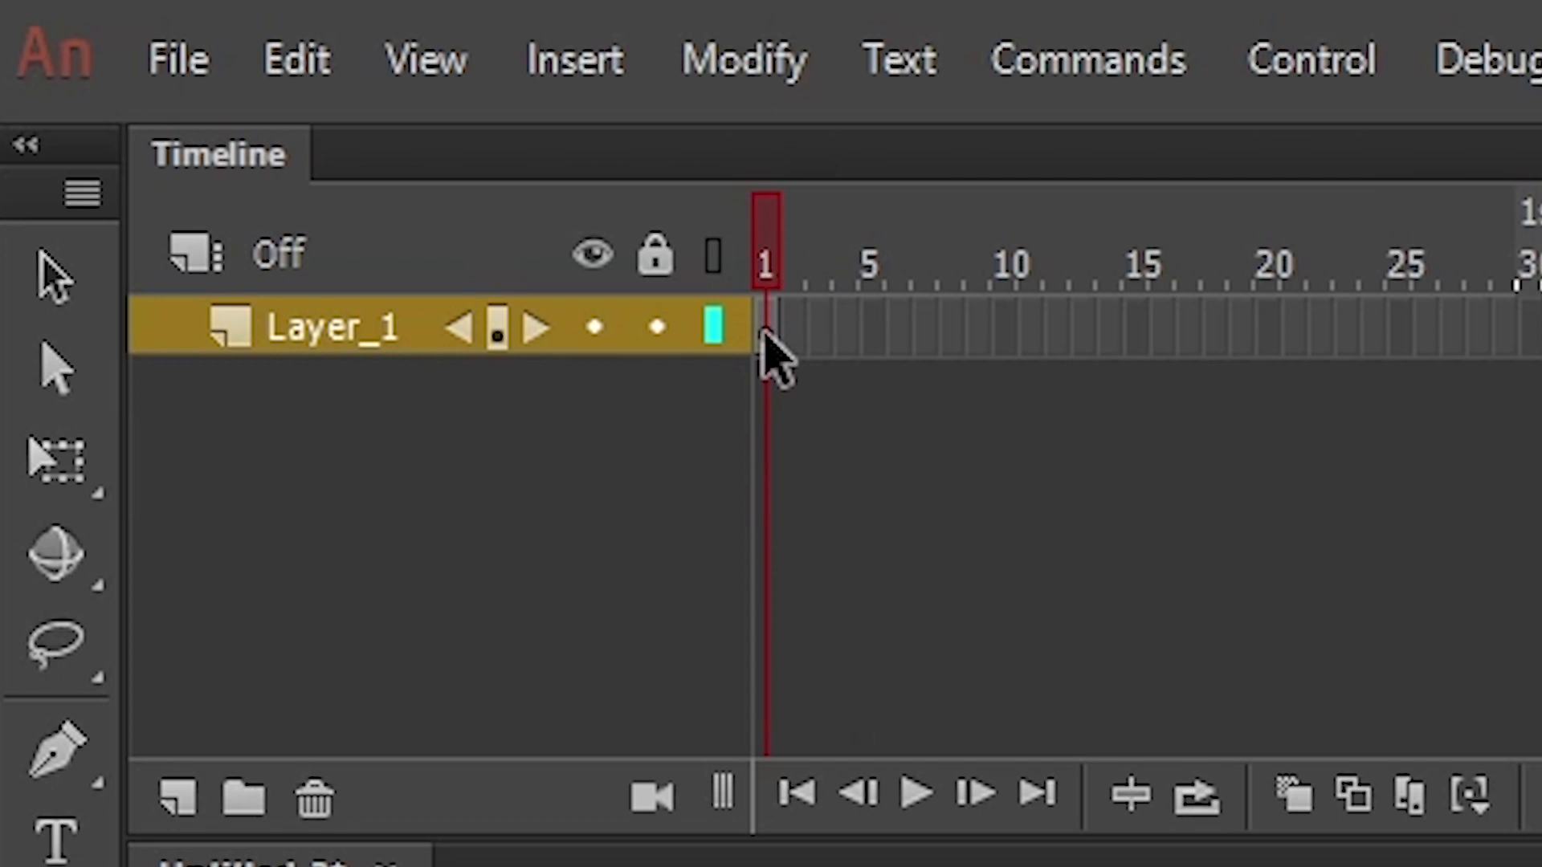
click(775, 322)
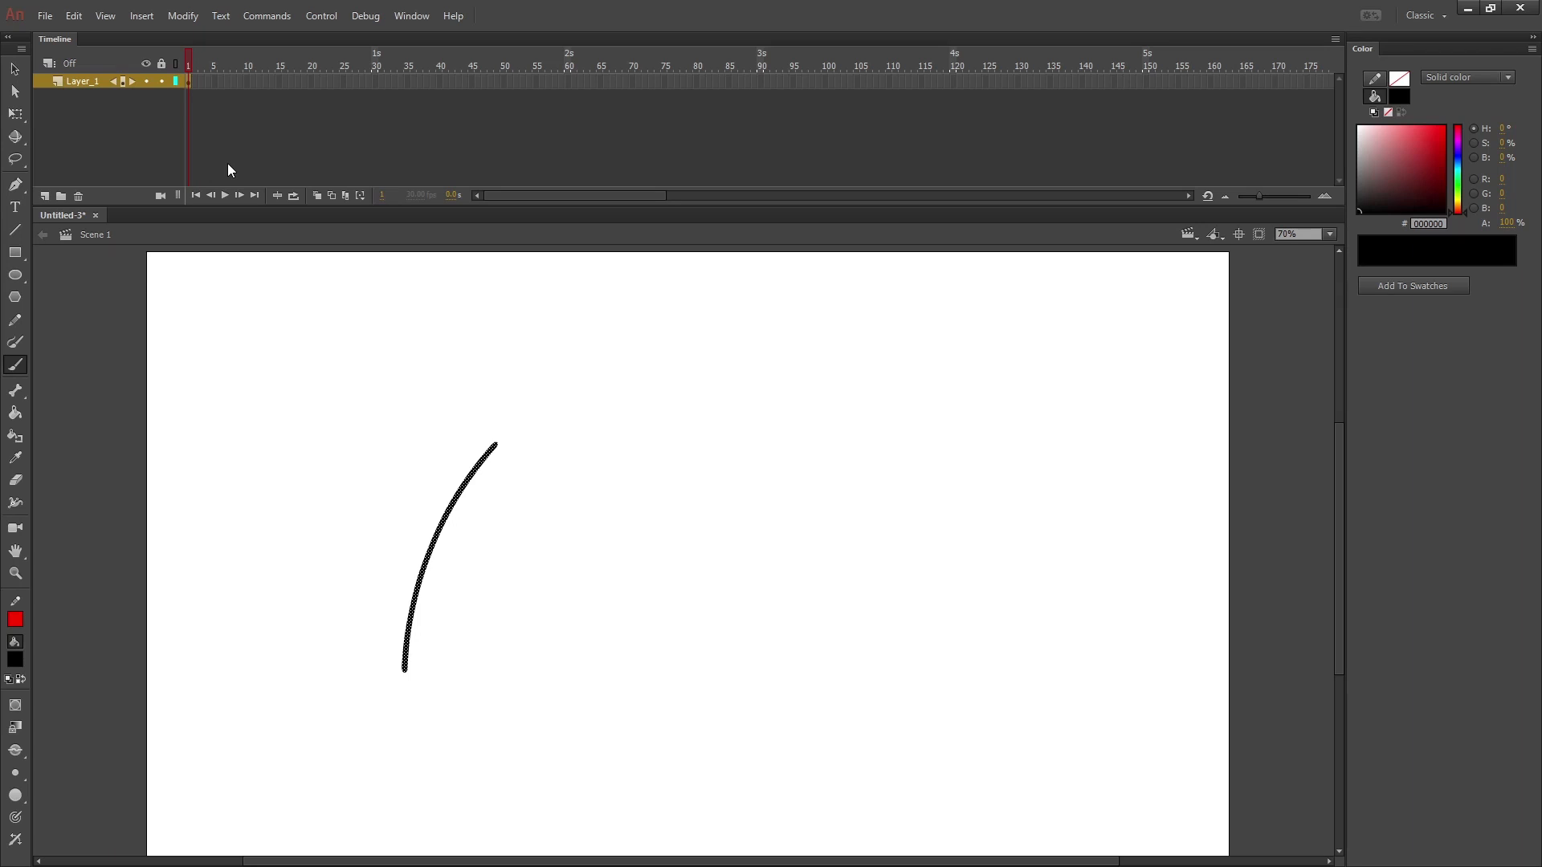
- Insert a blank keyframe at frame 2 of Layer_1 and switch between frames 1 and 2
right_click(194, 78)
click(260, 203)
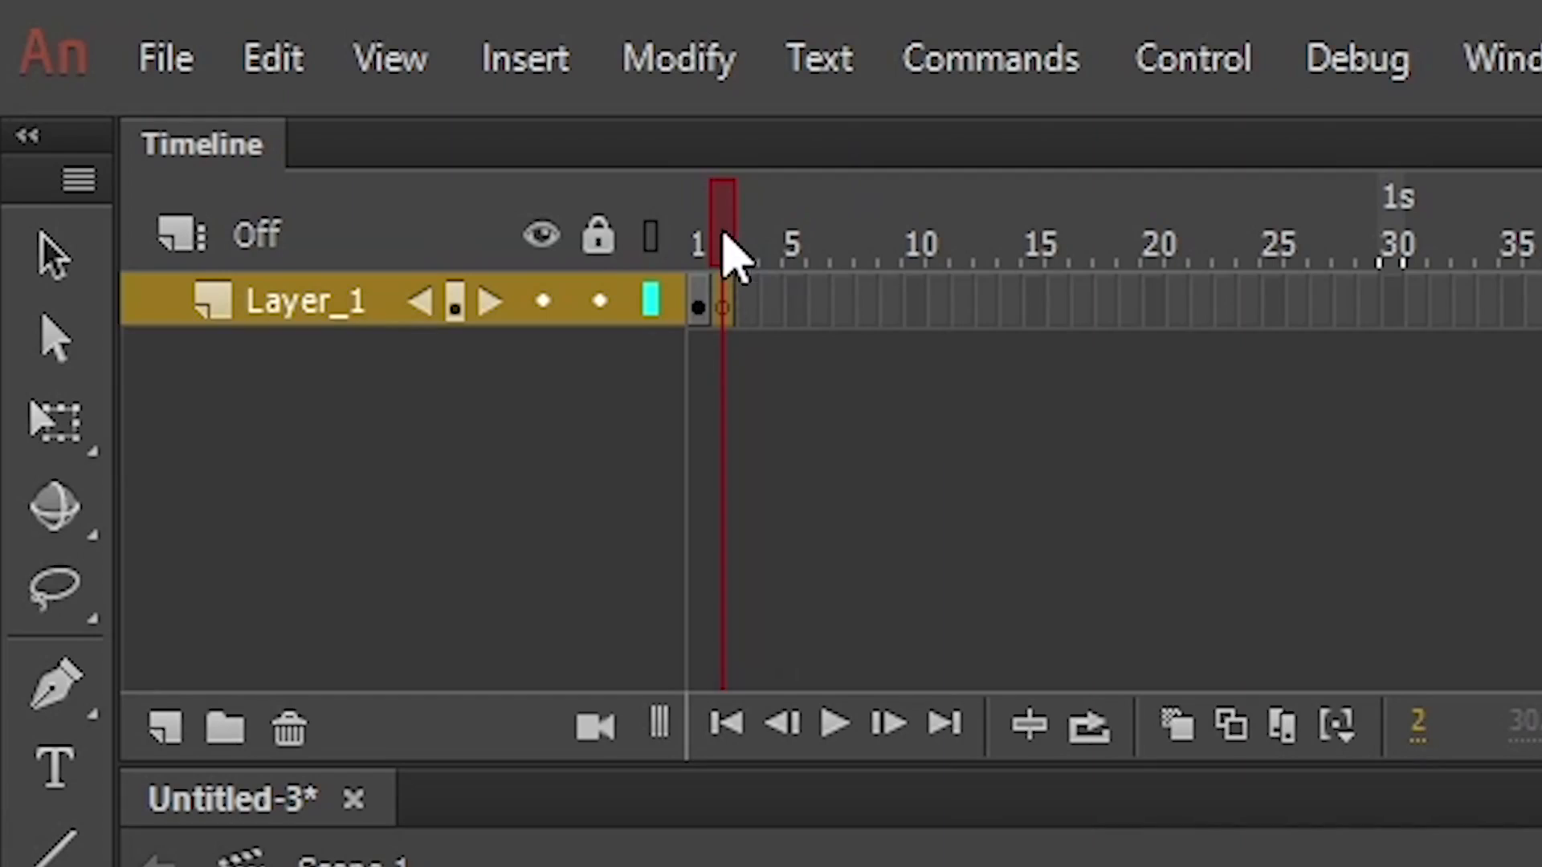
click(187, 82)
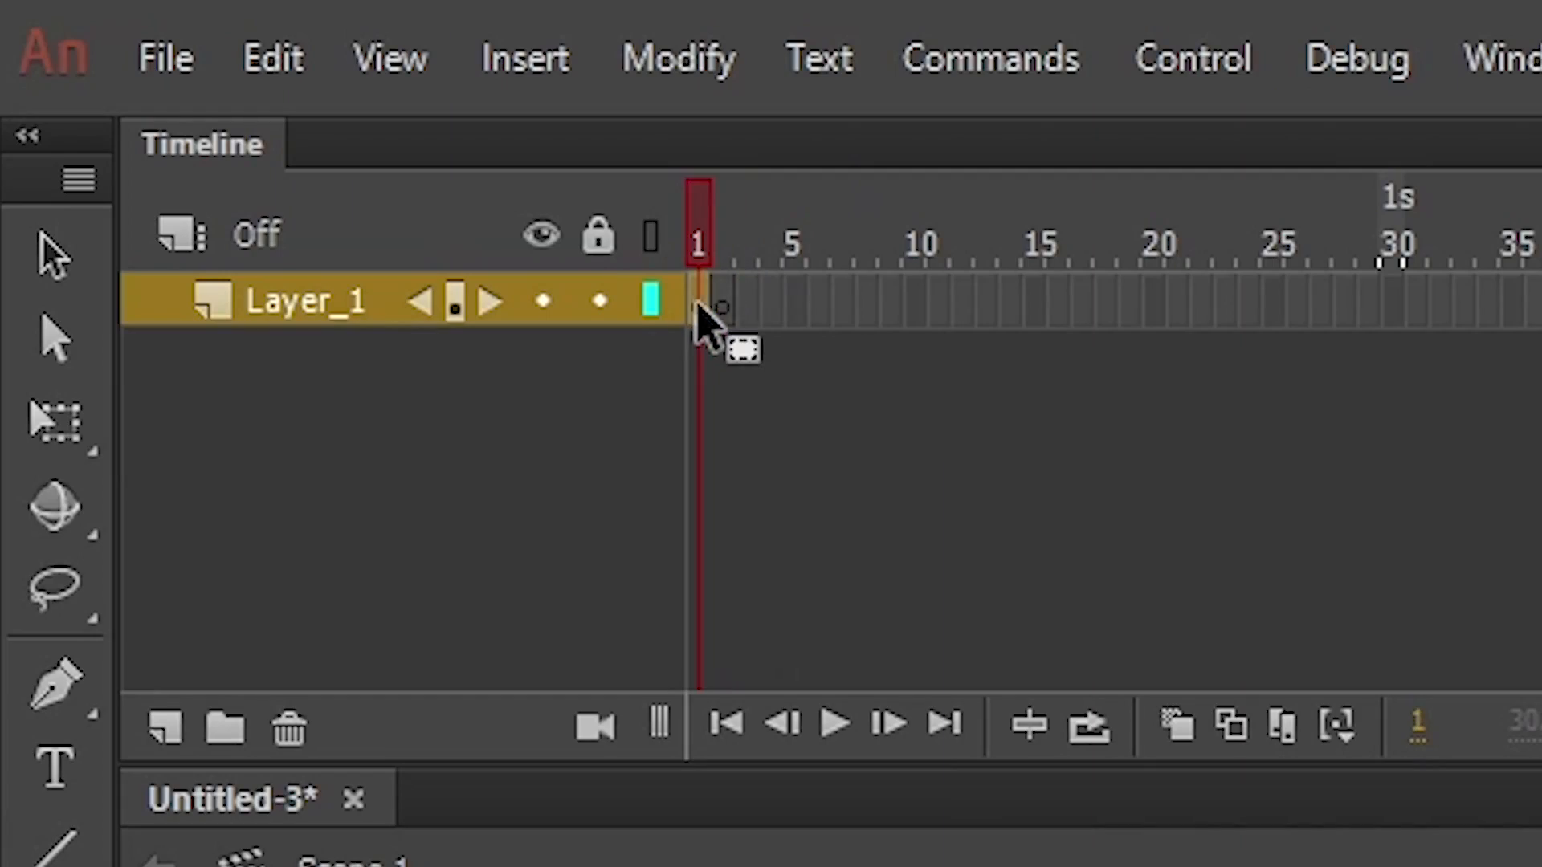
click(721, 311)
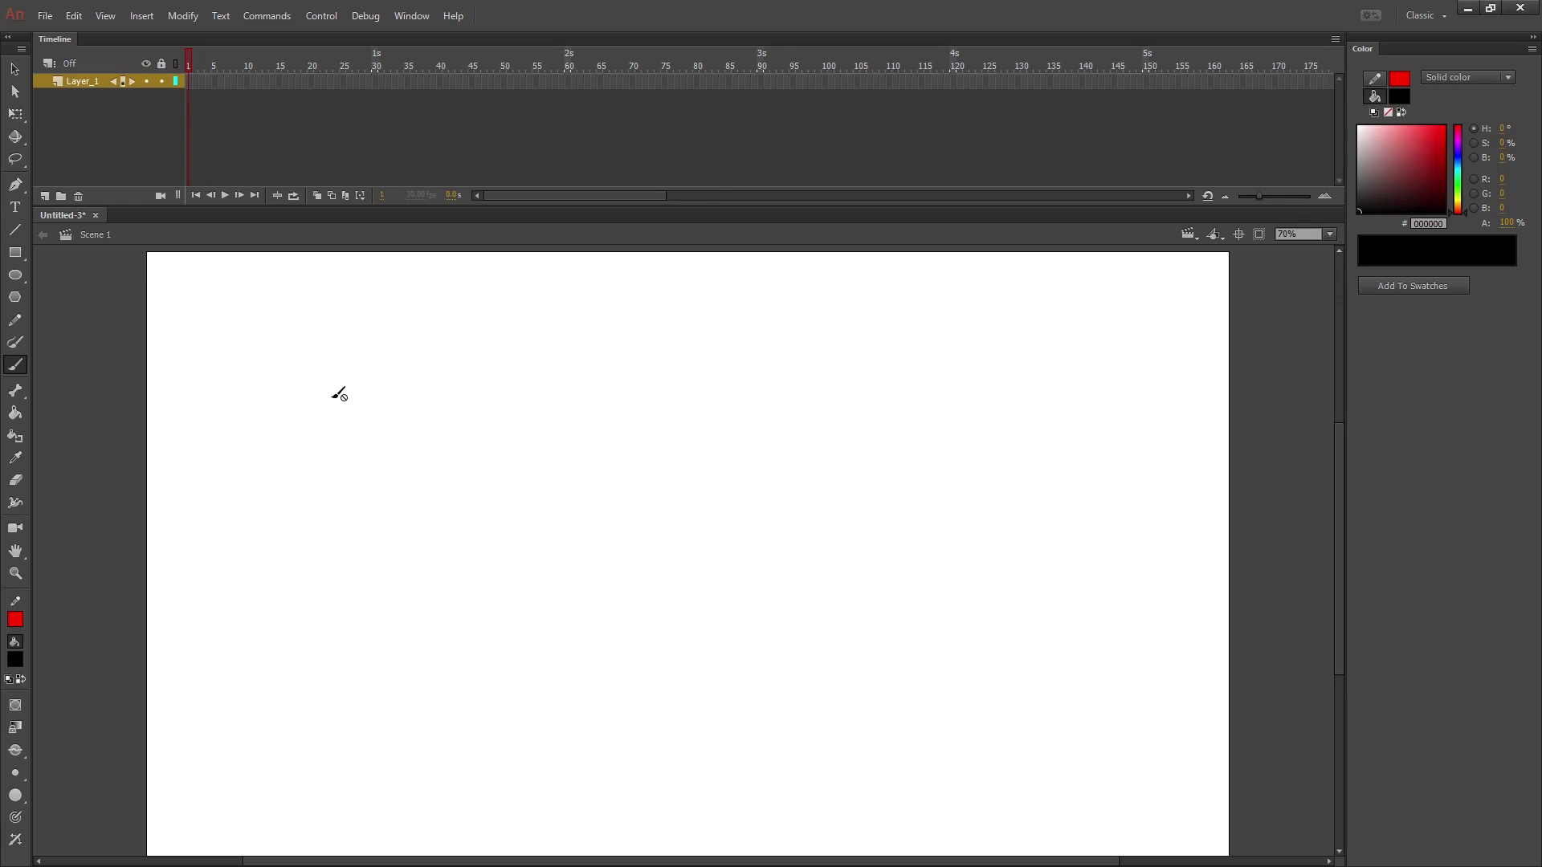
- Restore the curved stroke on frame 1 and adjust its frame span to end at frame 6
key(ctrl+y)
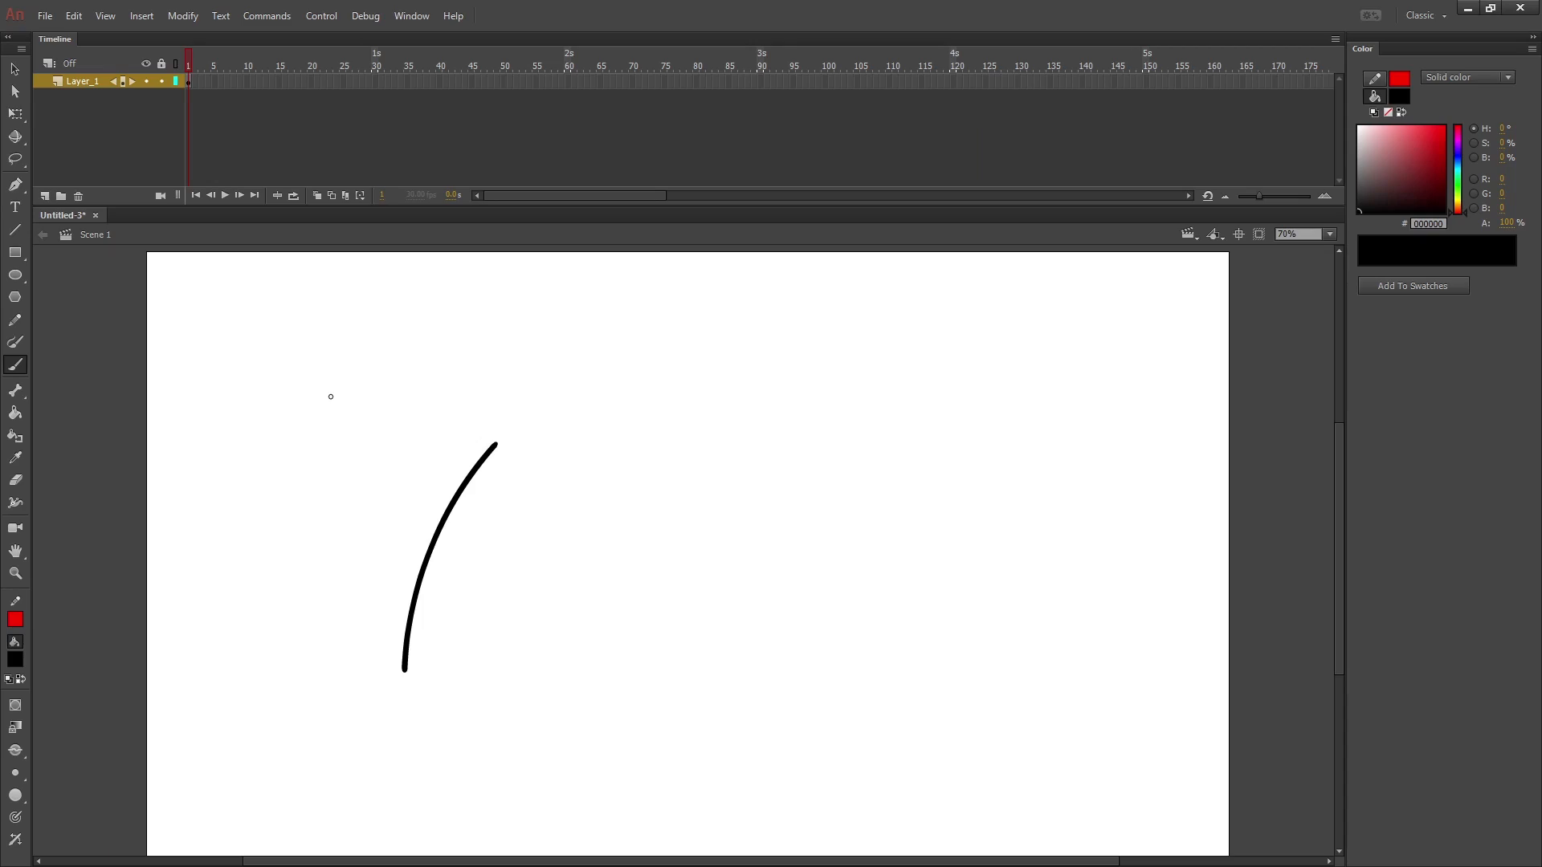
key(F5)
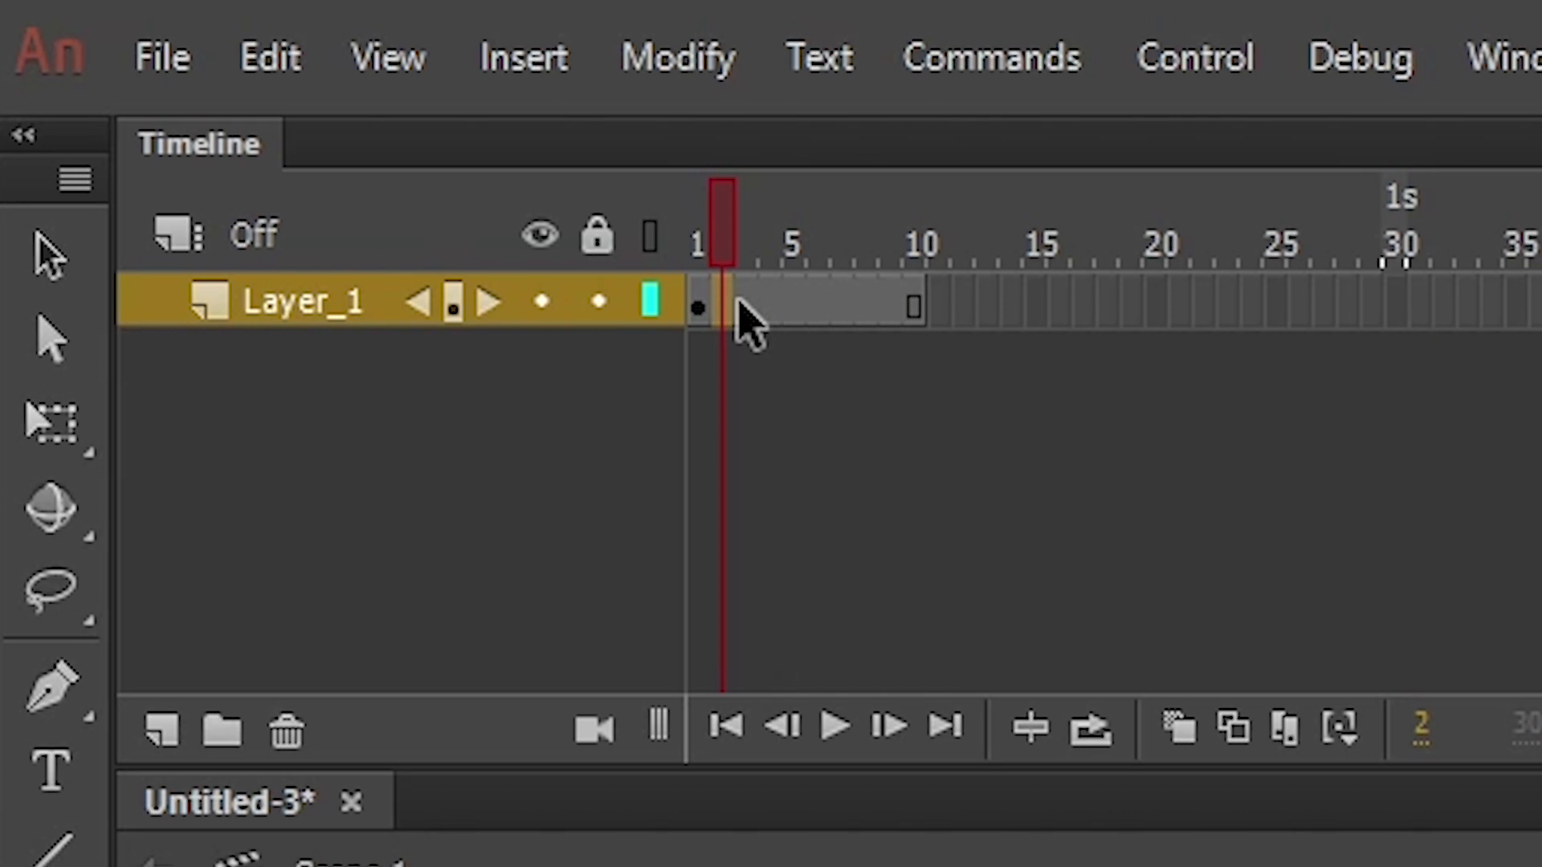
click(700, 304)
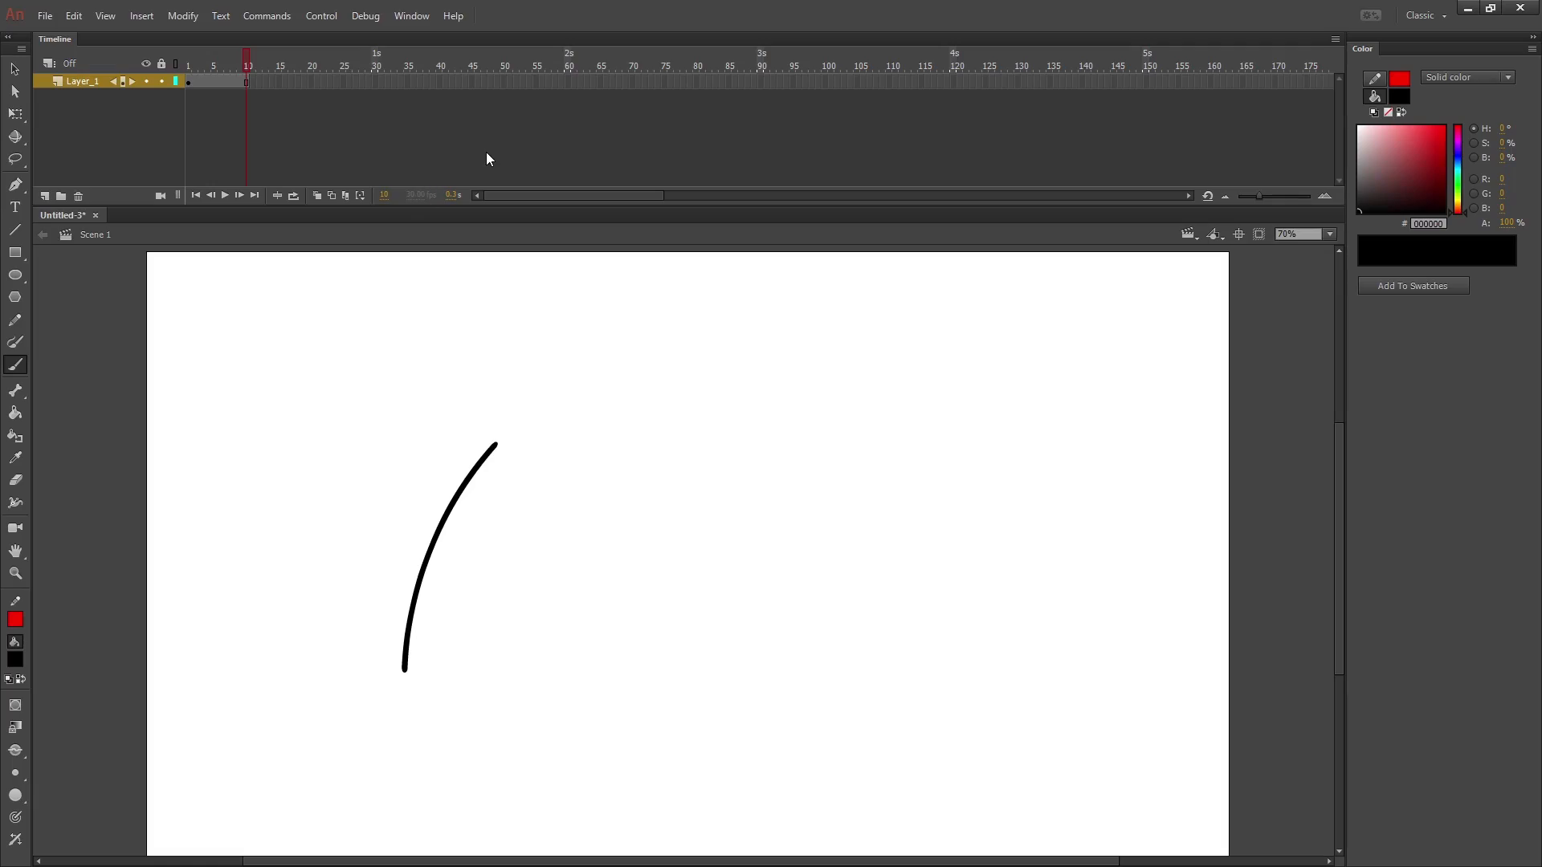
key(shift+F5)
- Insert a blank keyframe at frame 7 of Layer_1 and paint a longer curved black stroke on it
click(228, 56)
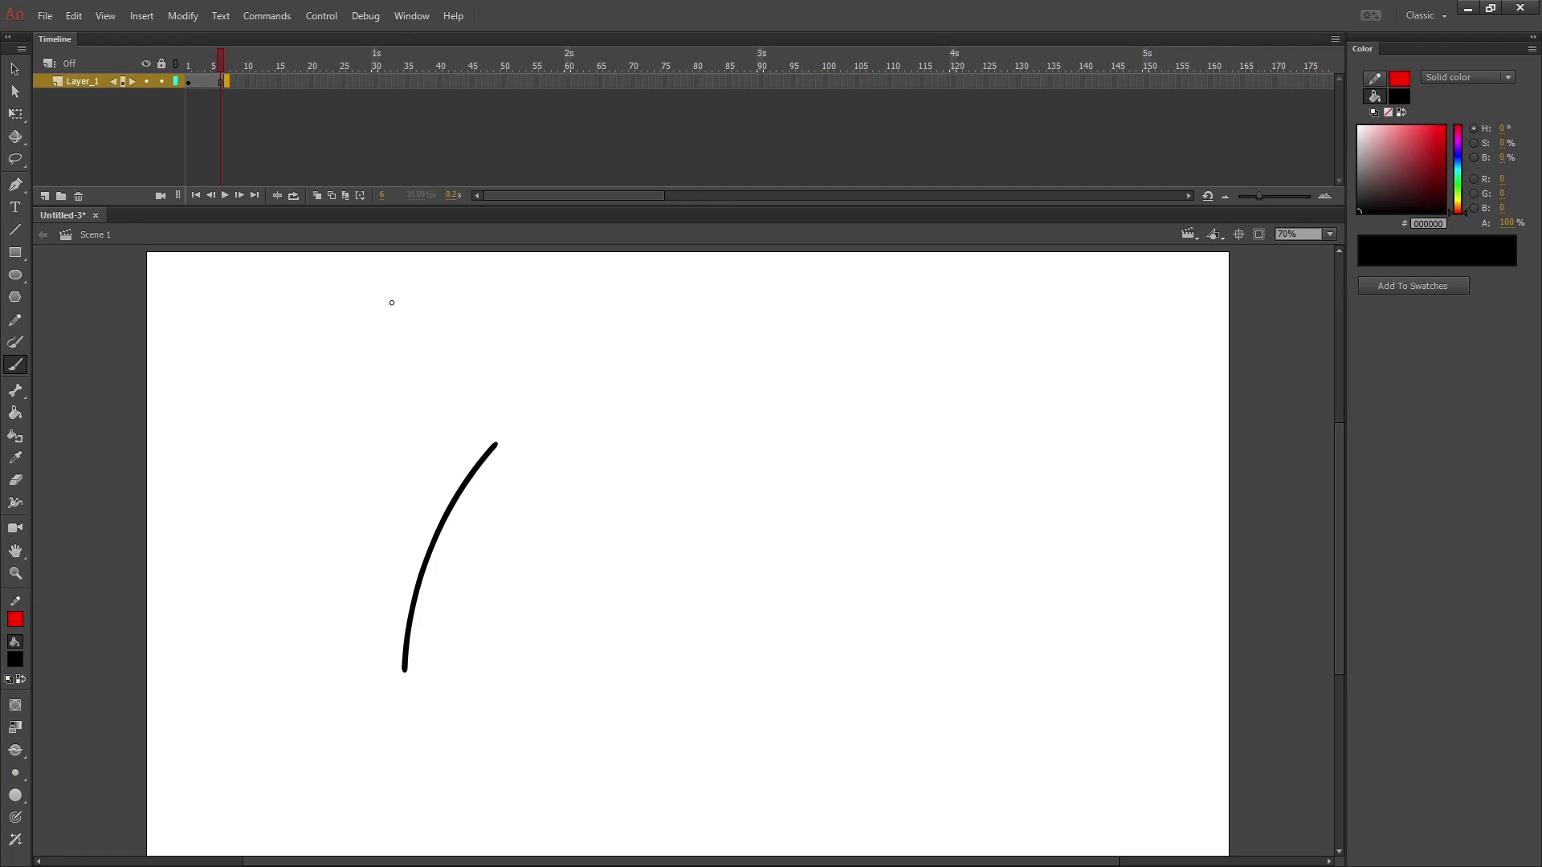
key(F7)
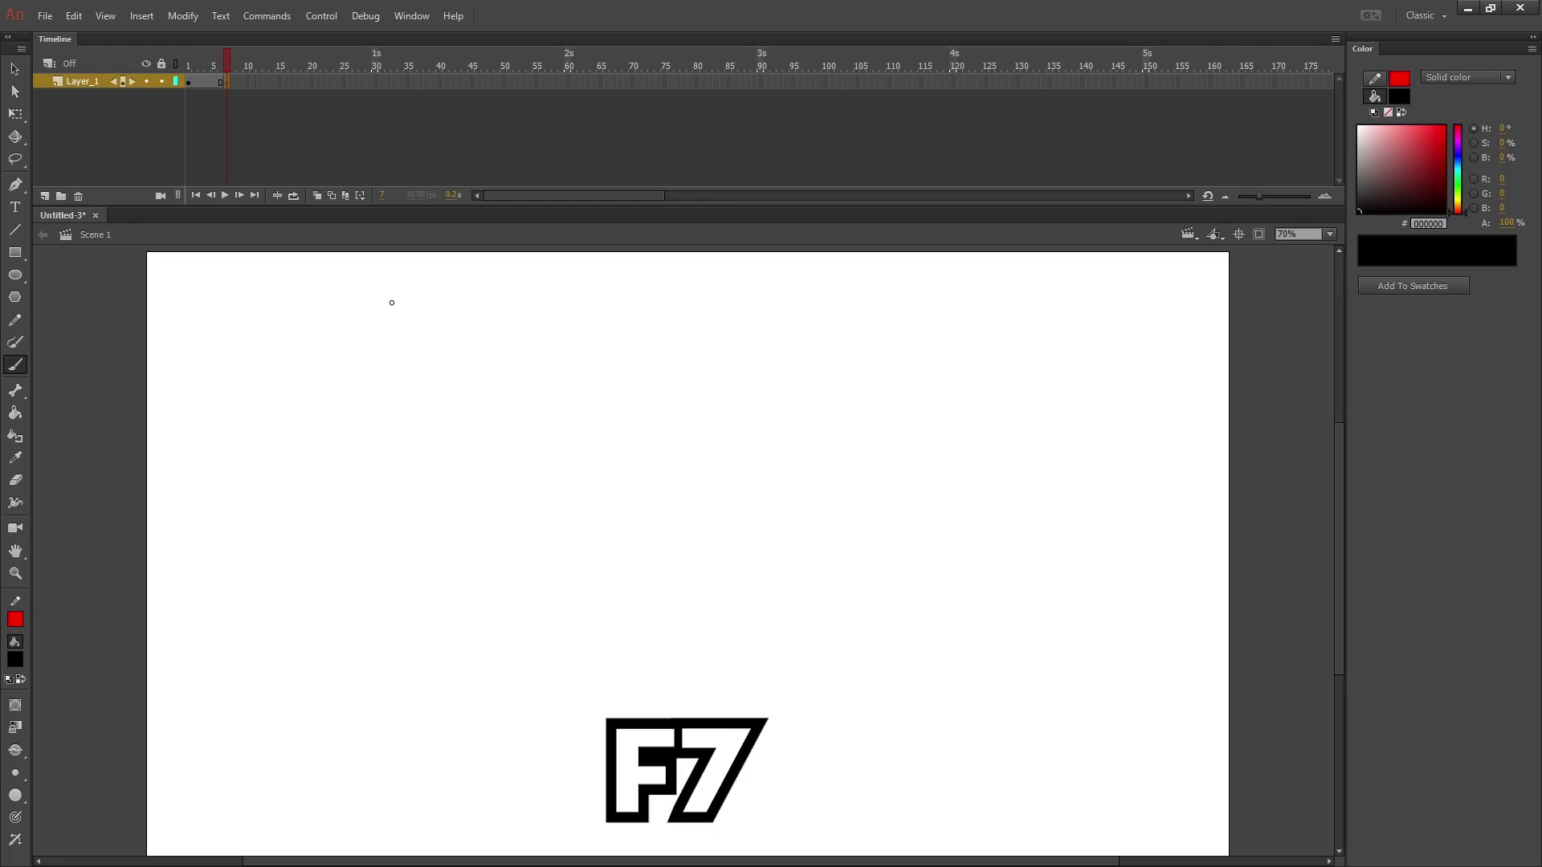
right_click(231, 81)
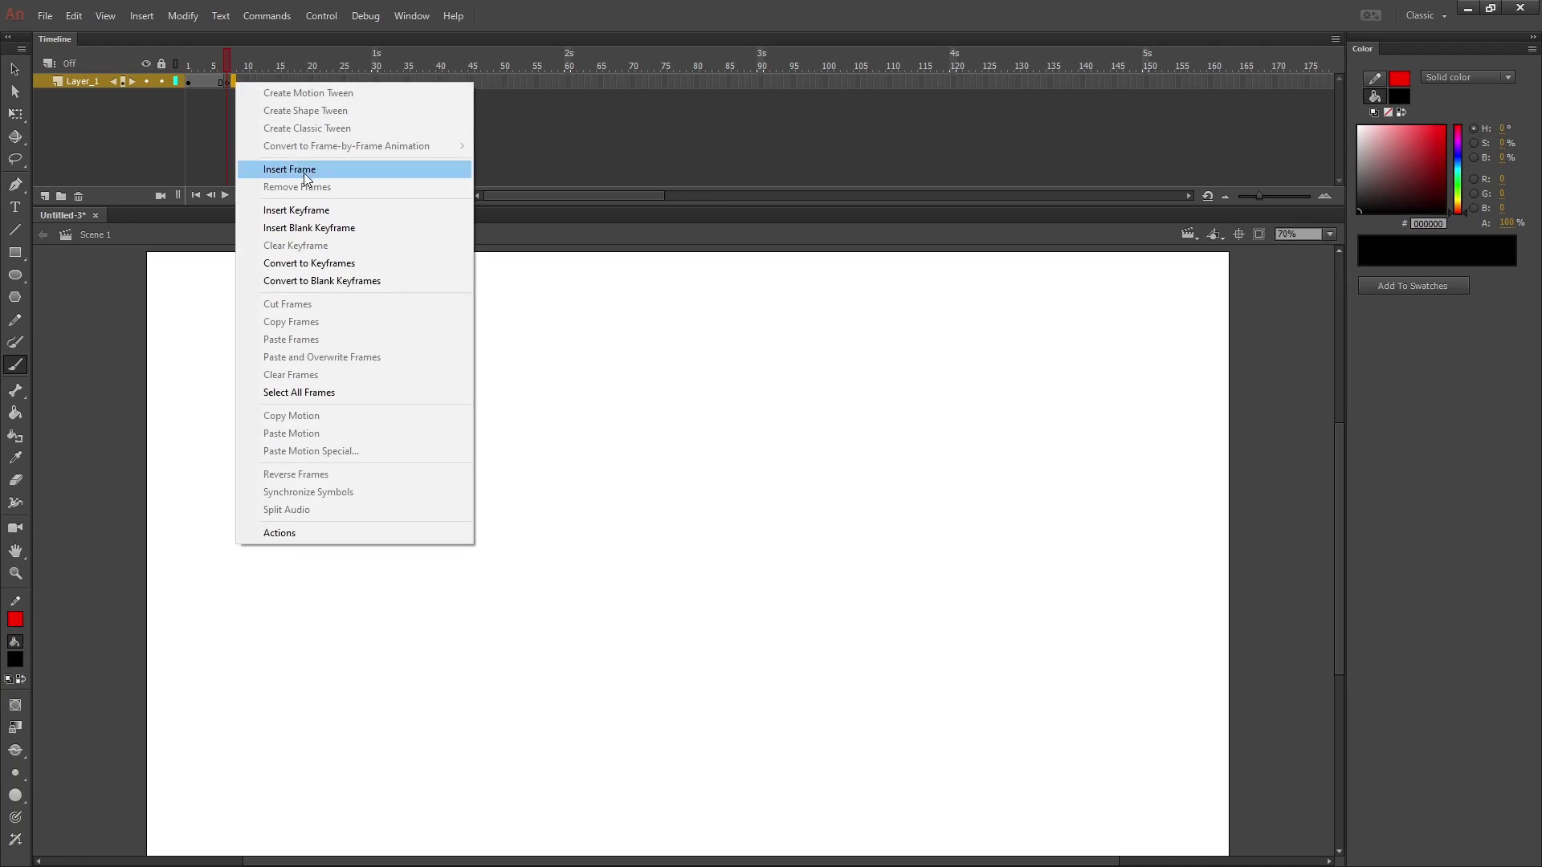
click(333, 228)
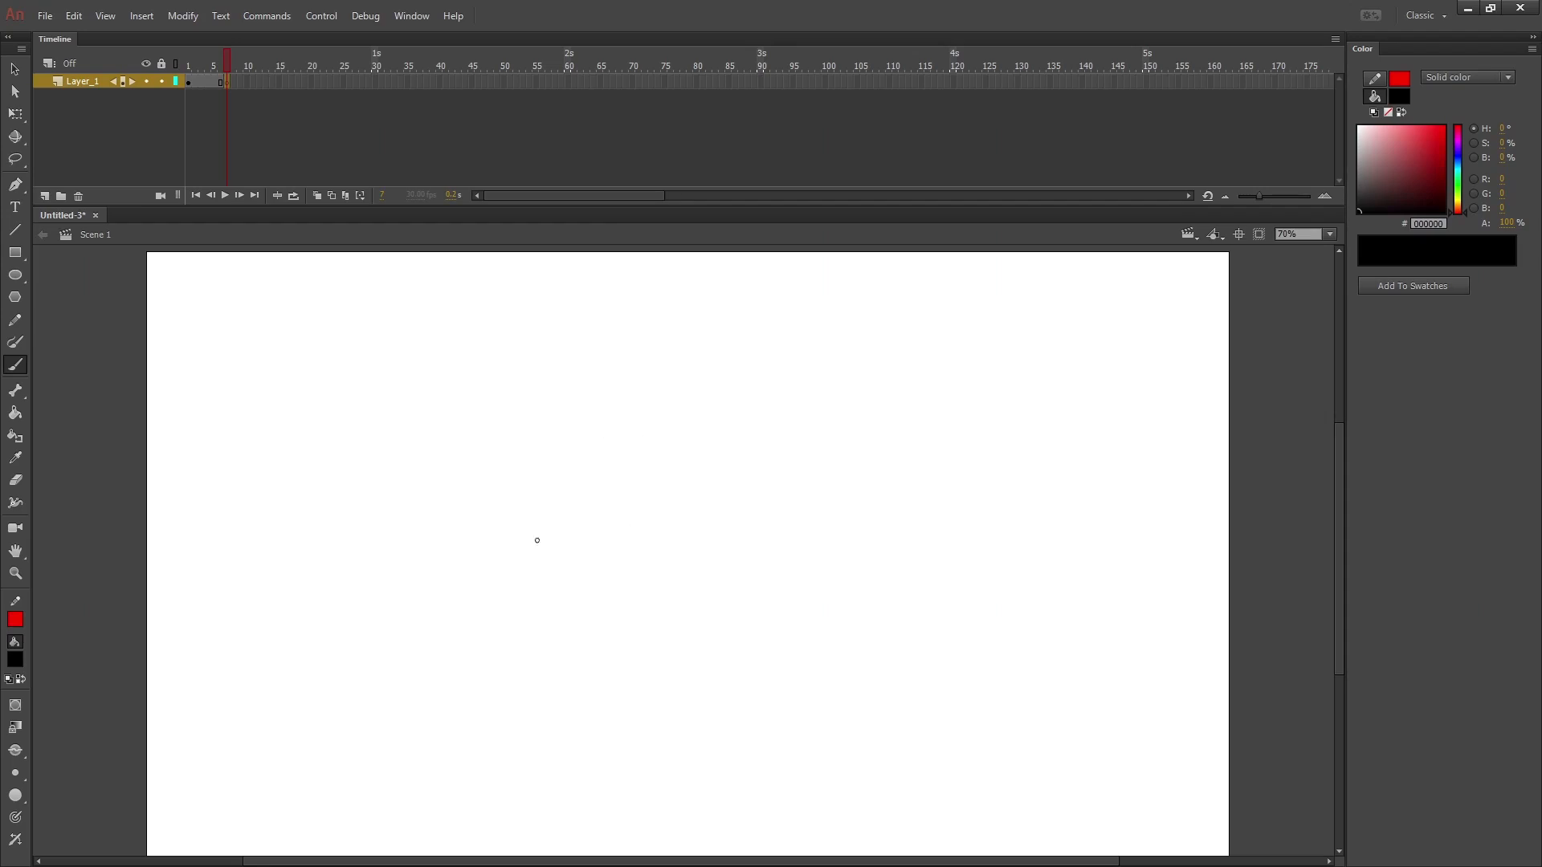
mouse_move(499, 657)
mouse_down()
mouse_move(699, 469)
mouse_move(766, 434)
mouse_up()
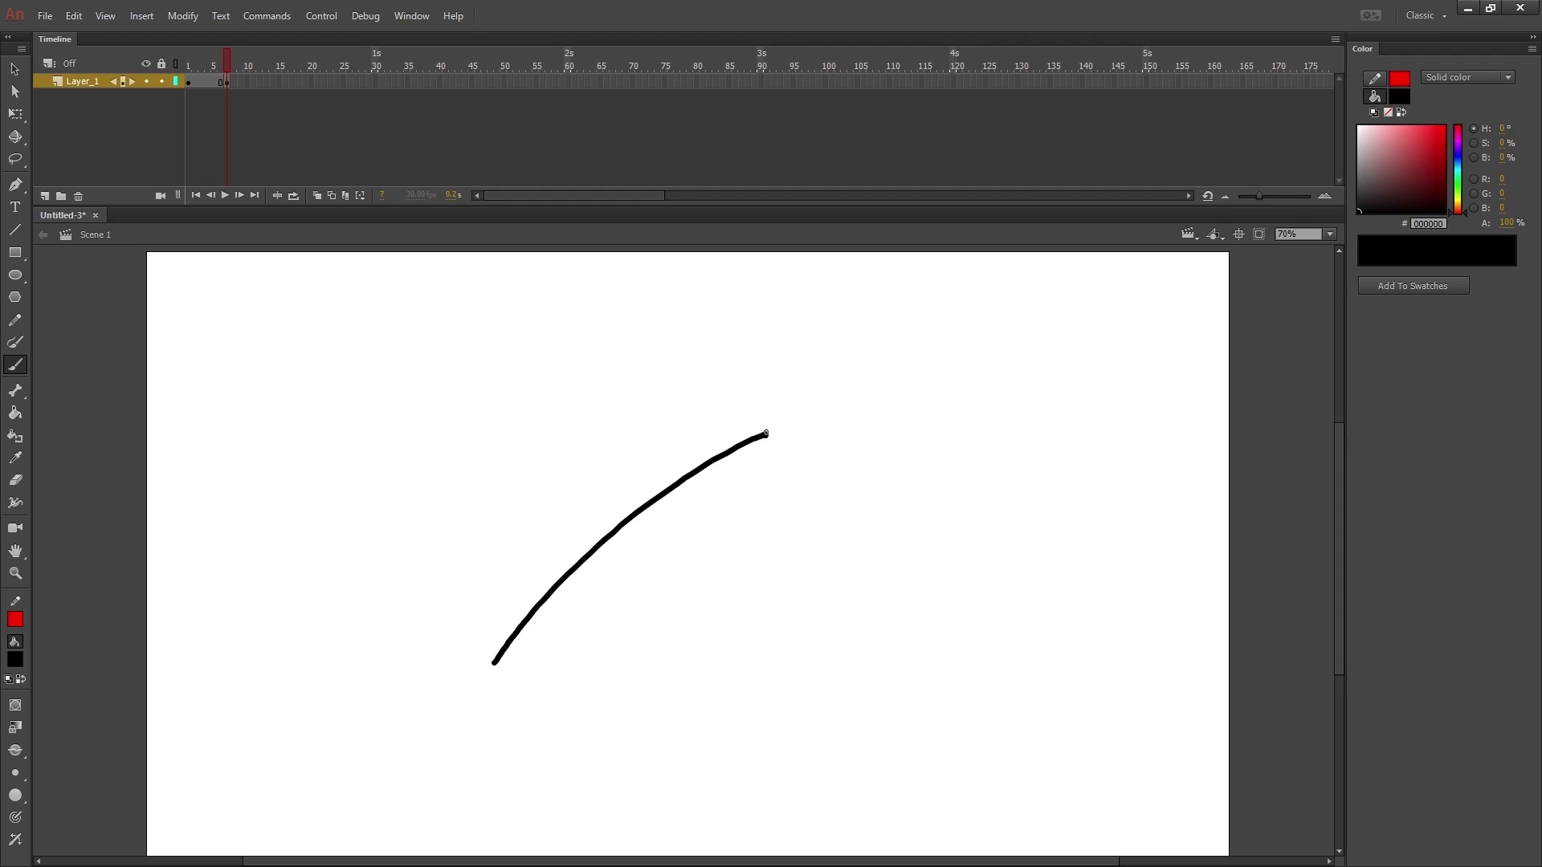
- Extend the second stroke's frame span to end at frame 12 and scrub back through it
right_click(263, 81)
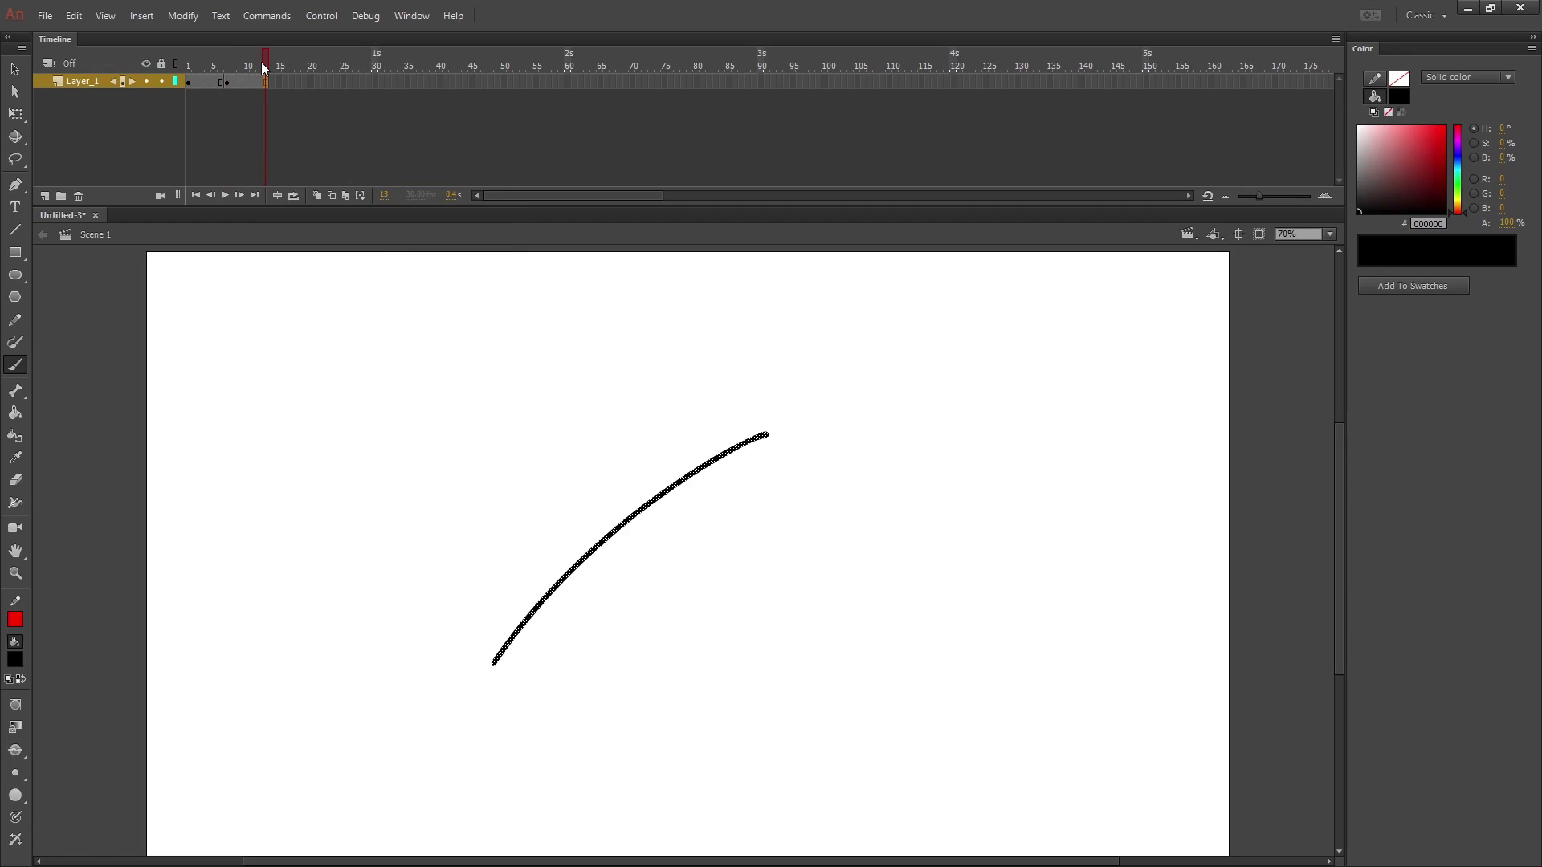
click(265, 61)
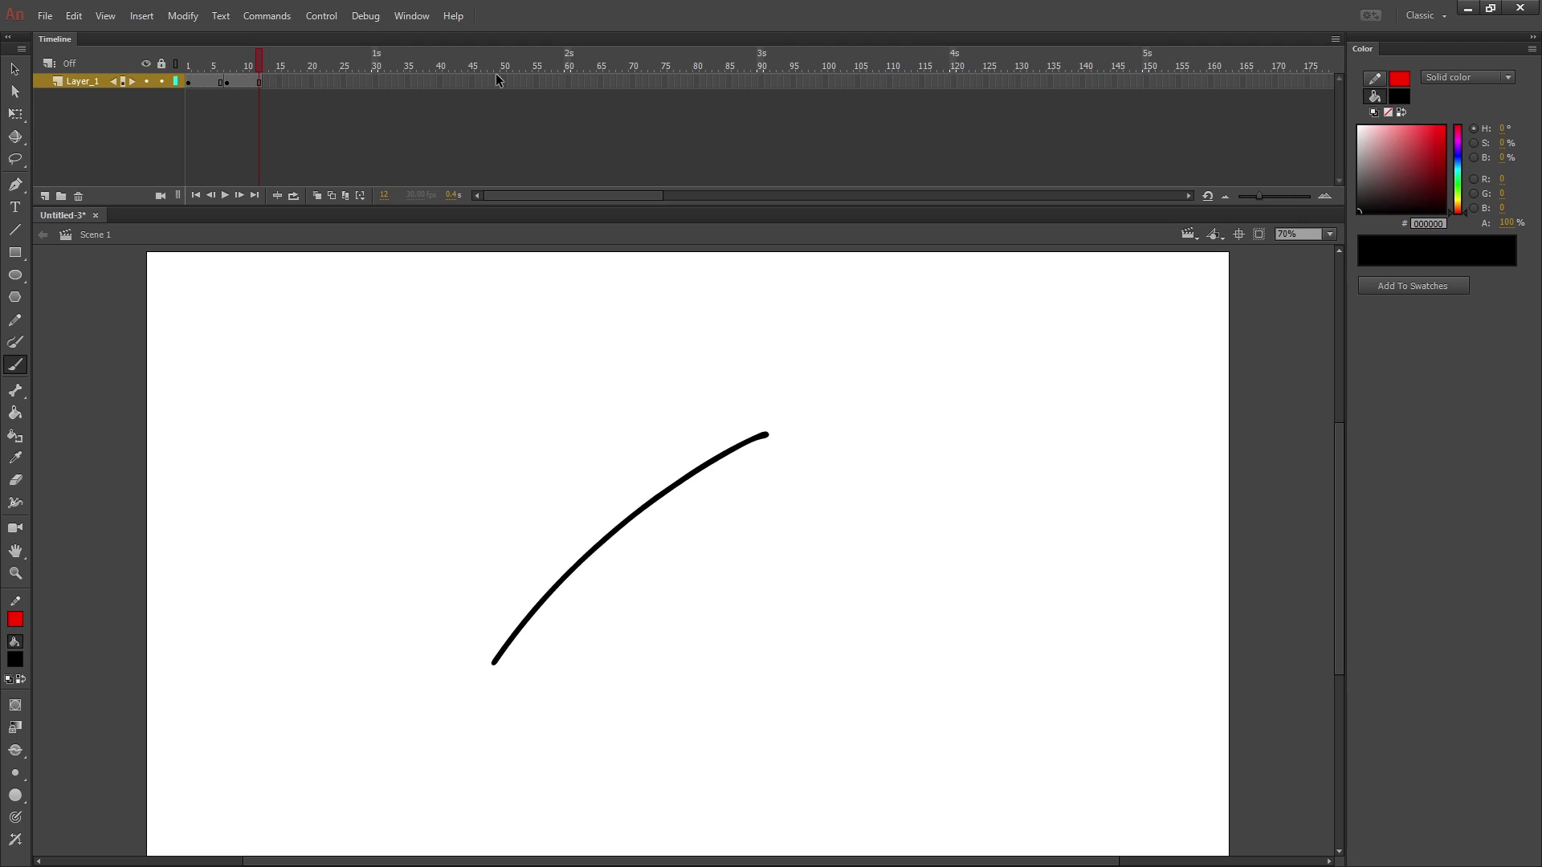
mouse_move(256, 63)
mouse_down()
mouse_move(214, 64)
mouse_move(246, 61)
mouse_up()
- Add a new layer above Layer_1 and set the fill color to red (#FF0000)
click(46, 198)
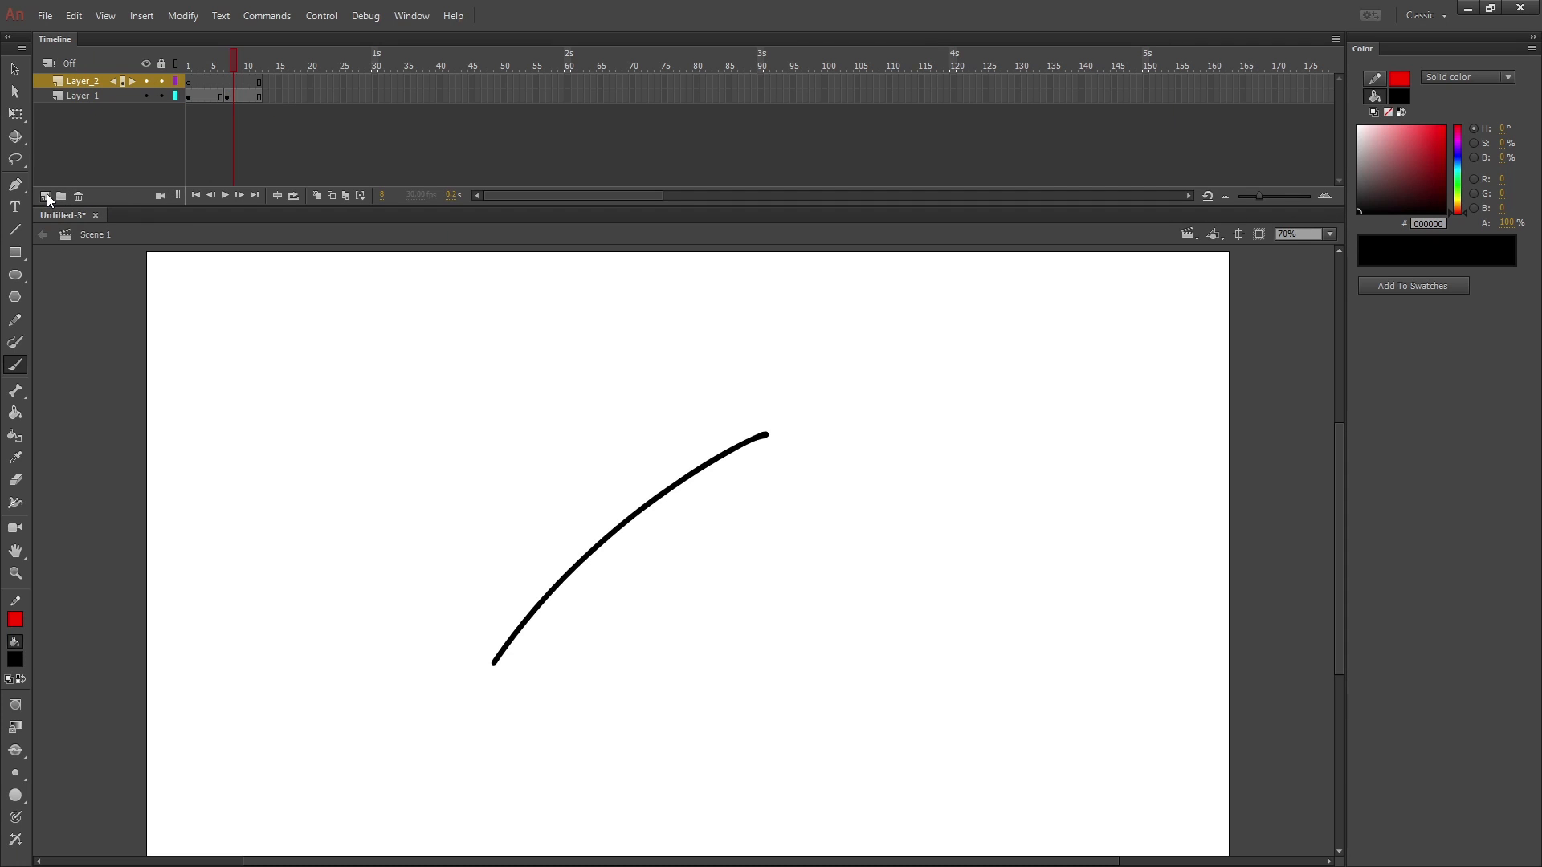
right_click(94, 79)
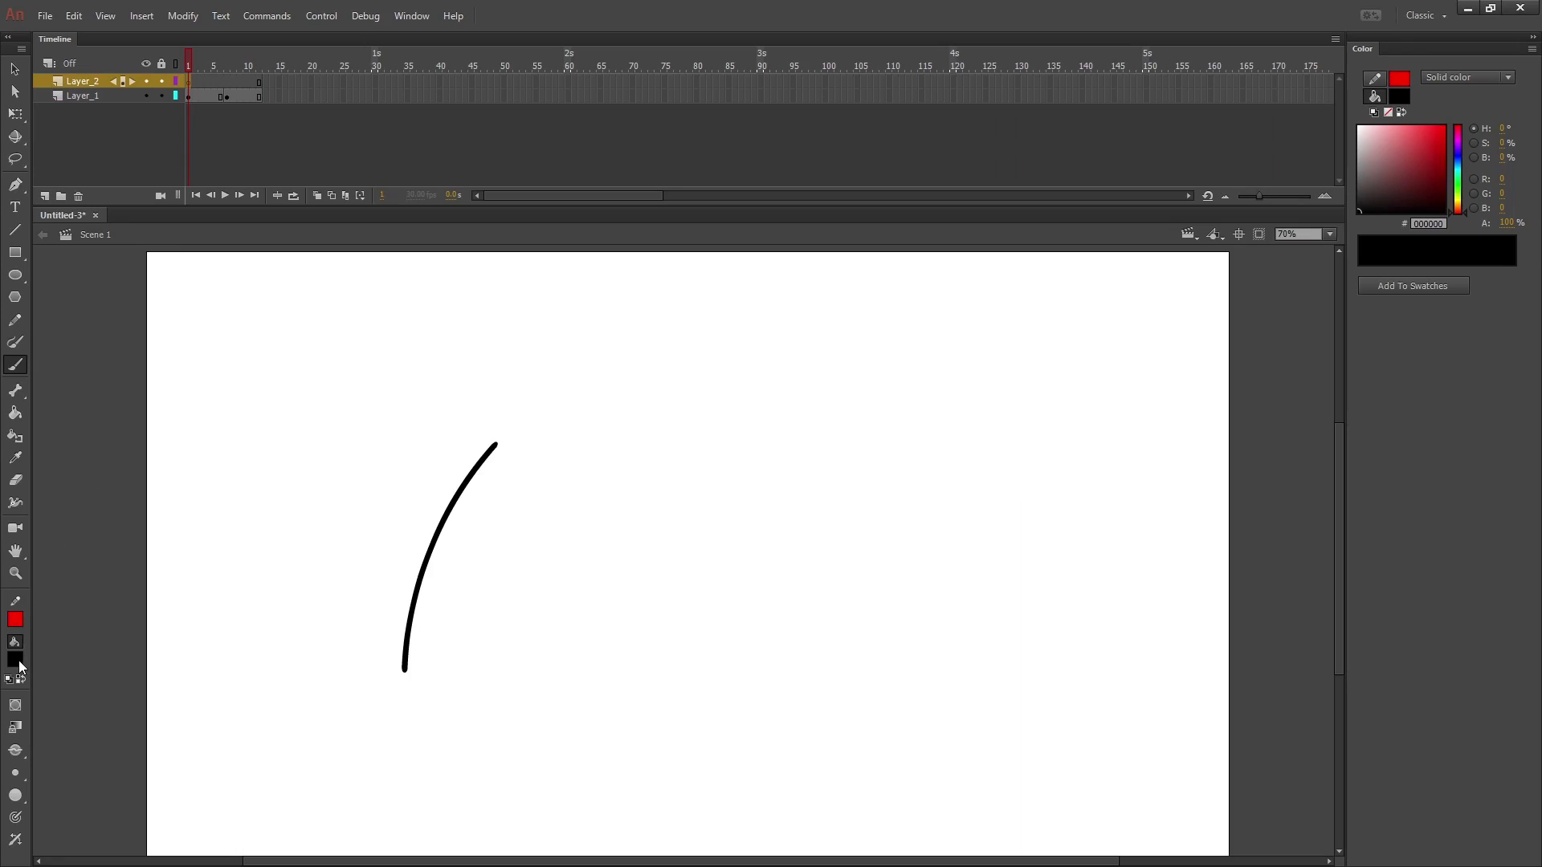
click(15, 661)
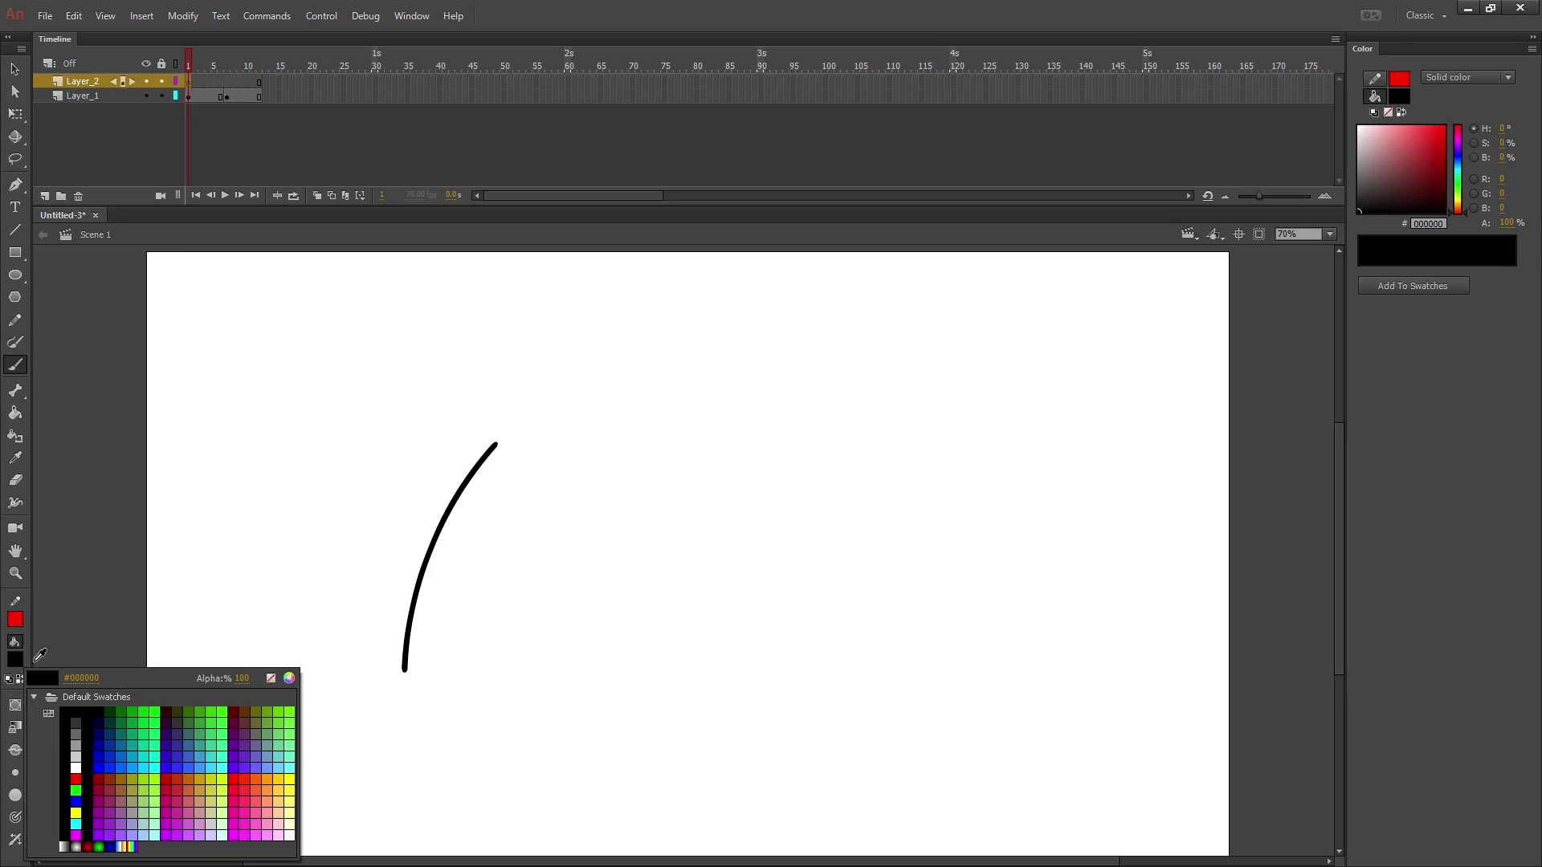
click(75, 778)
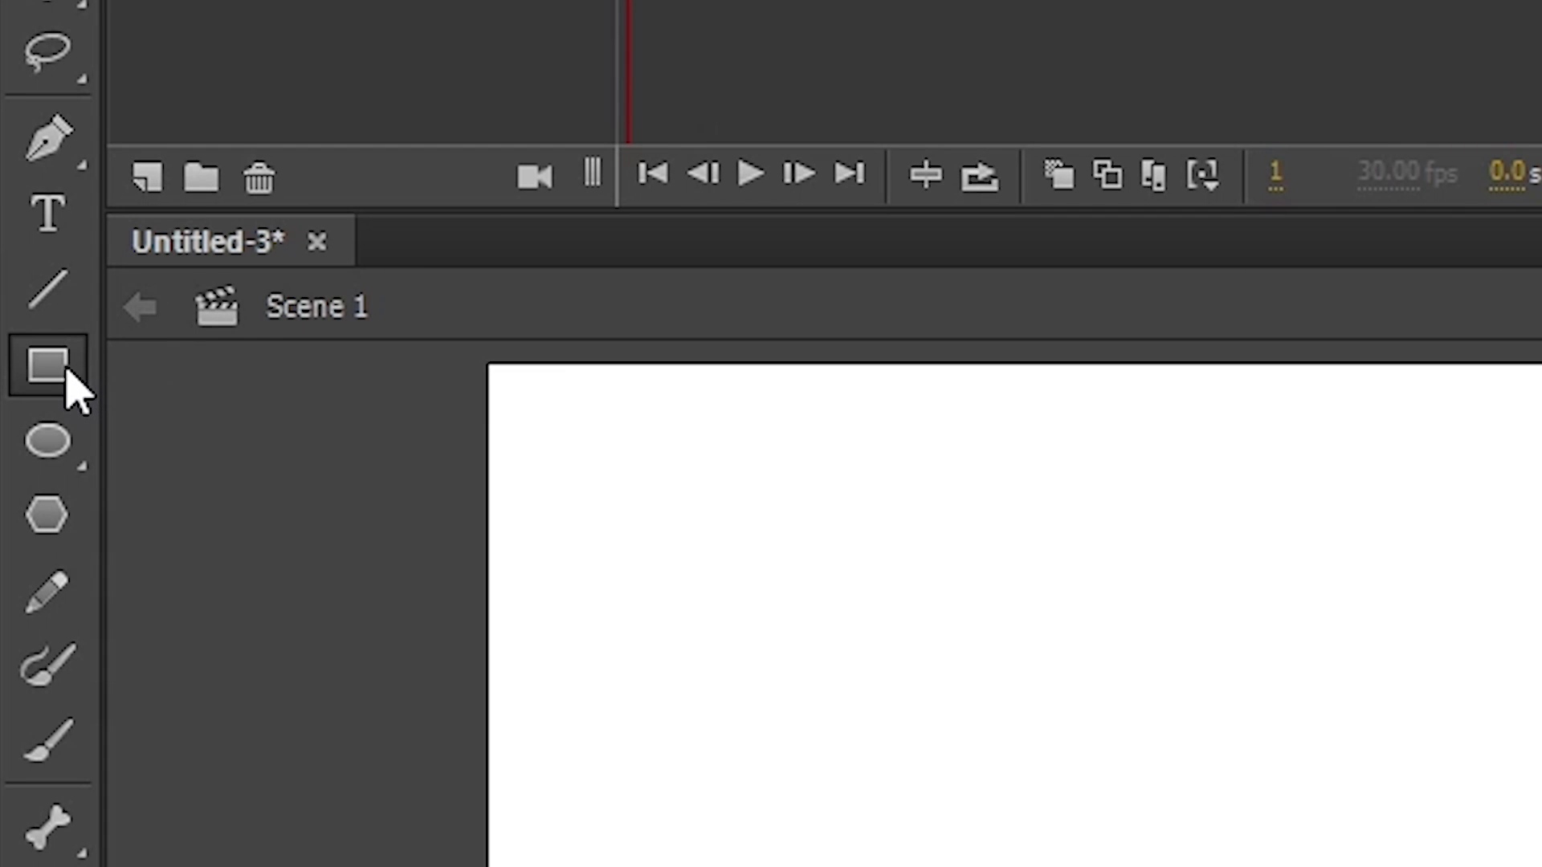
- Draw a large red rectangle with the Rectangle Tool on Layer_2, covering the strokes, and scrub through the frames
click(60, 389)
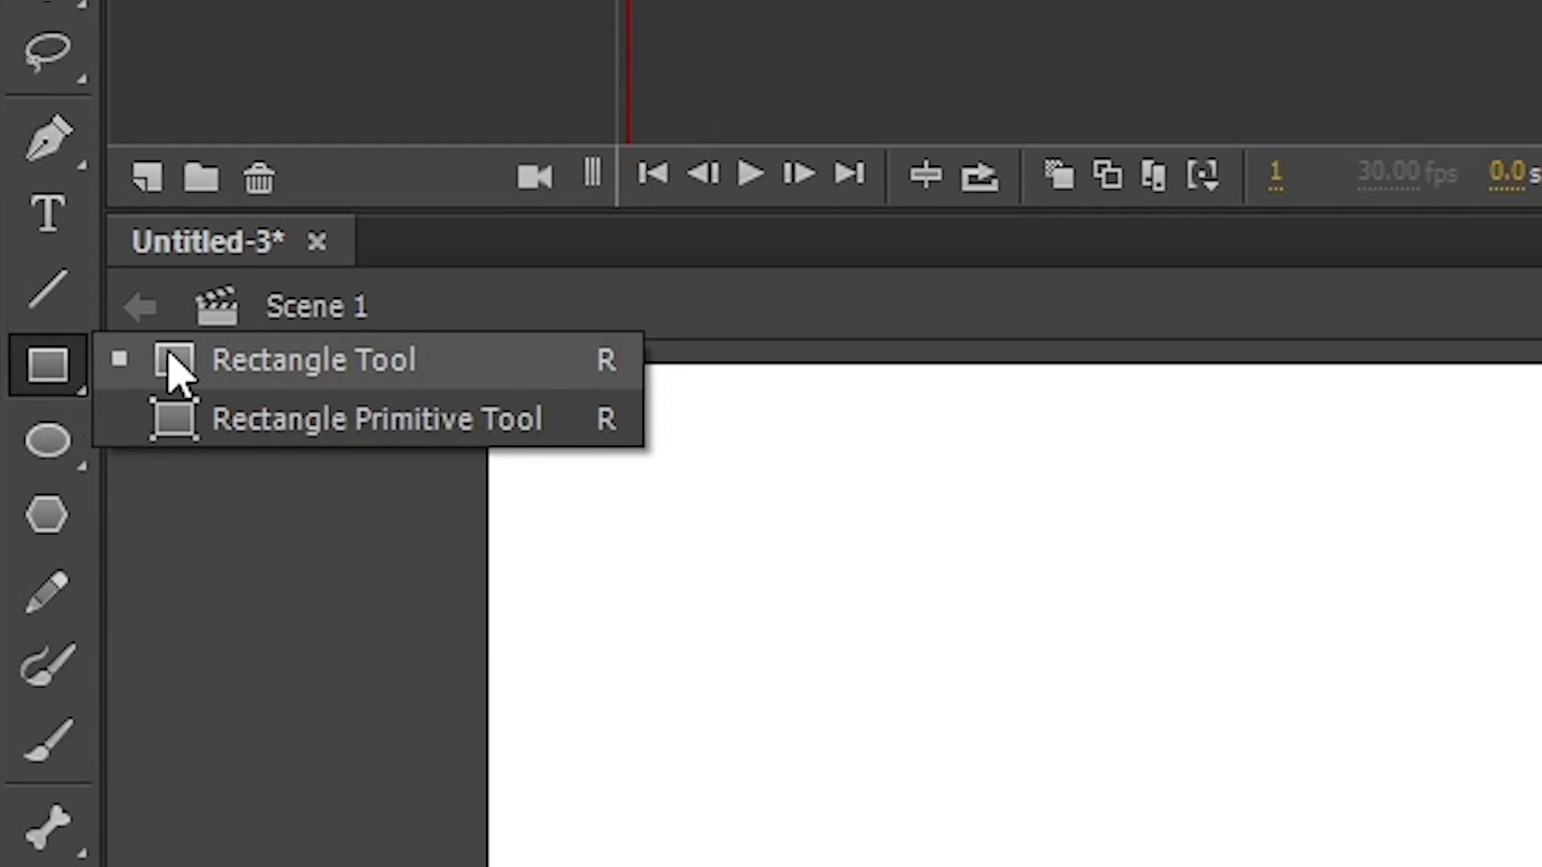
click(237, 362)
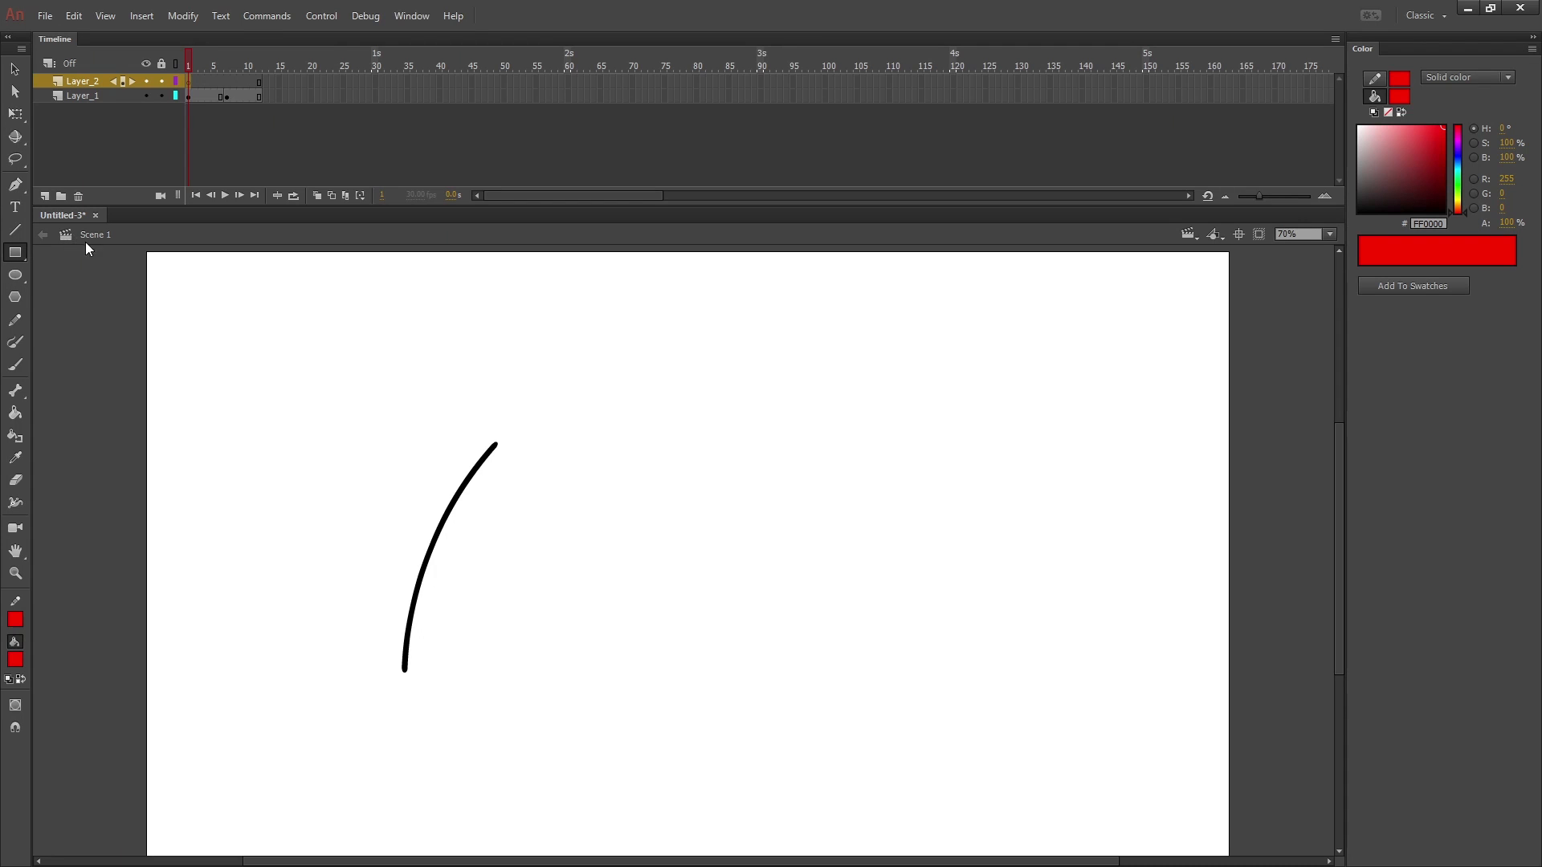
mouse_move(361, 349)
mouse_down()
mouse_move(531, 527)
mouse_move(906, 744)
mouse_up()
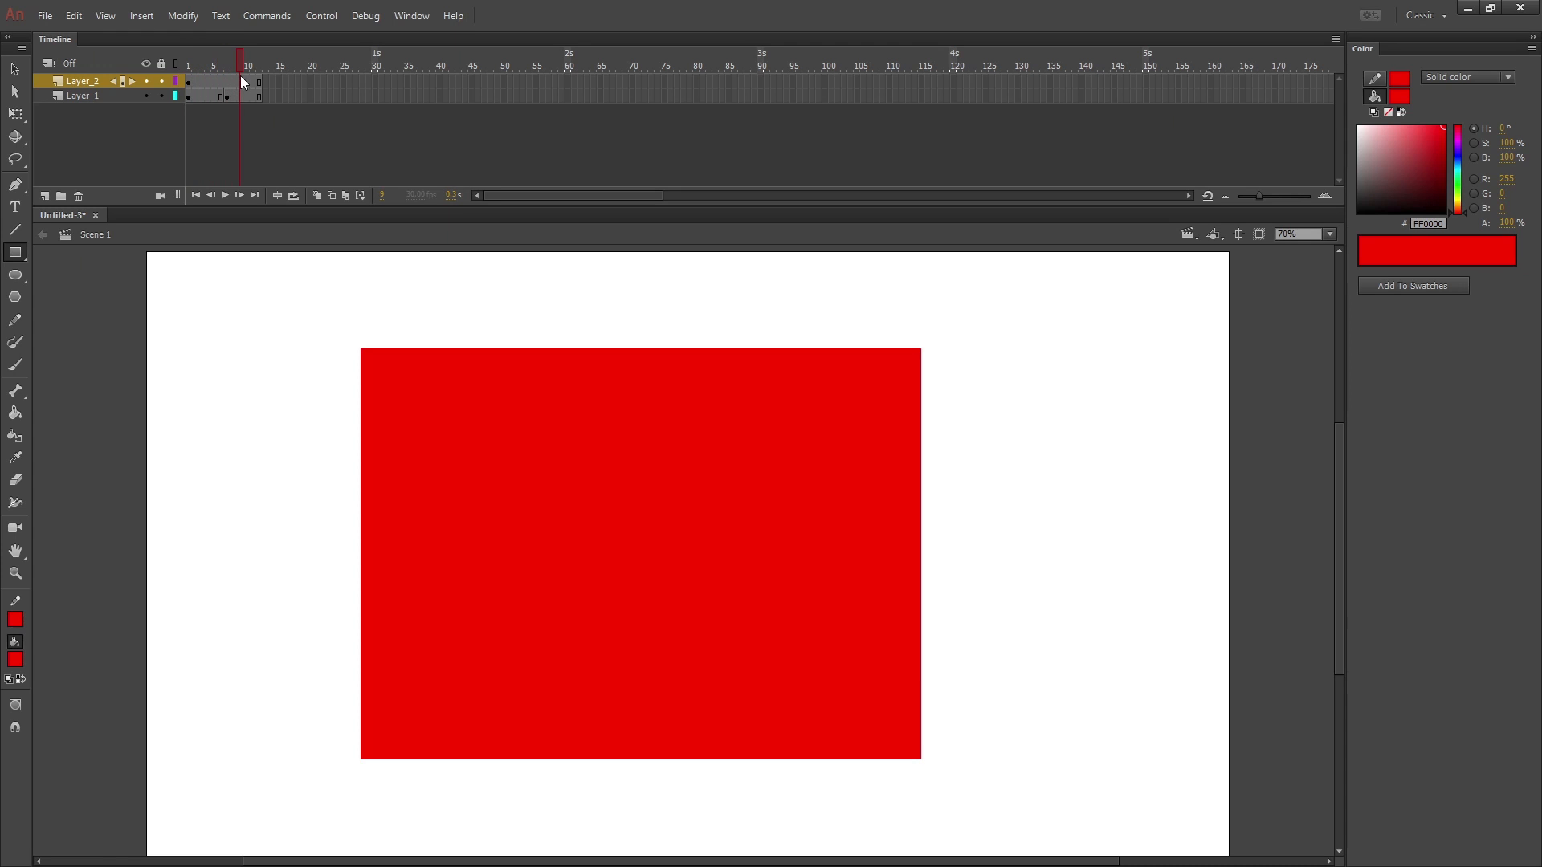
drag(231, 71, 213, 69)
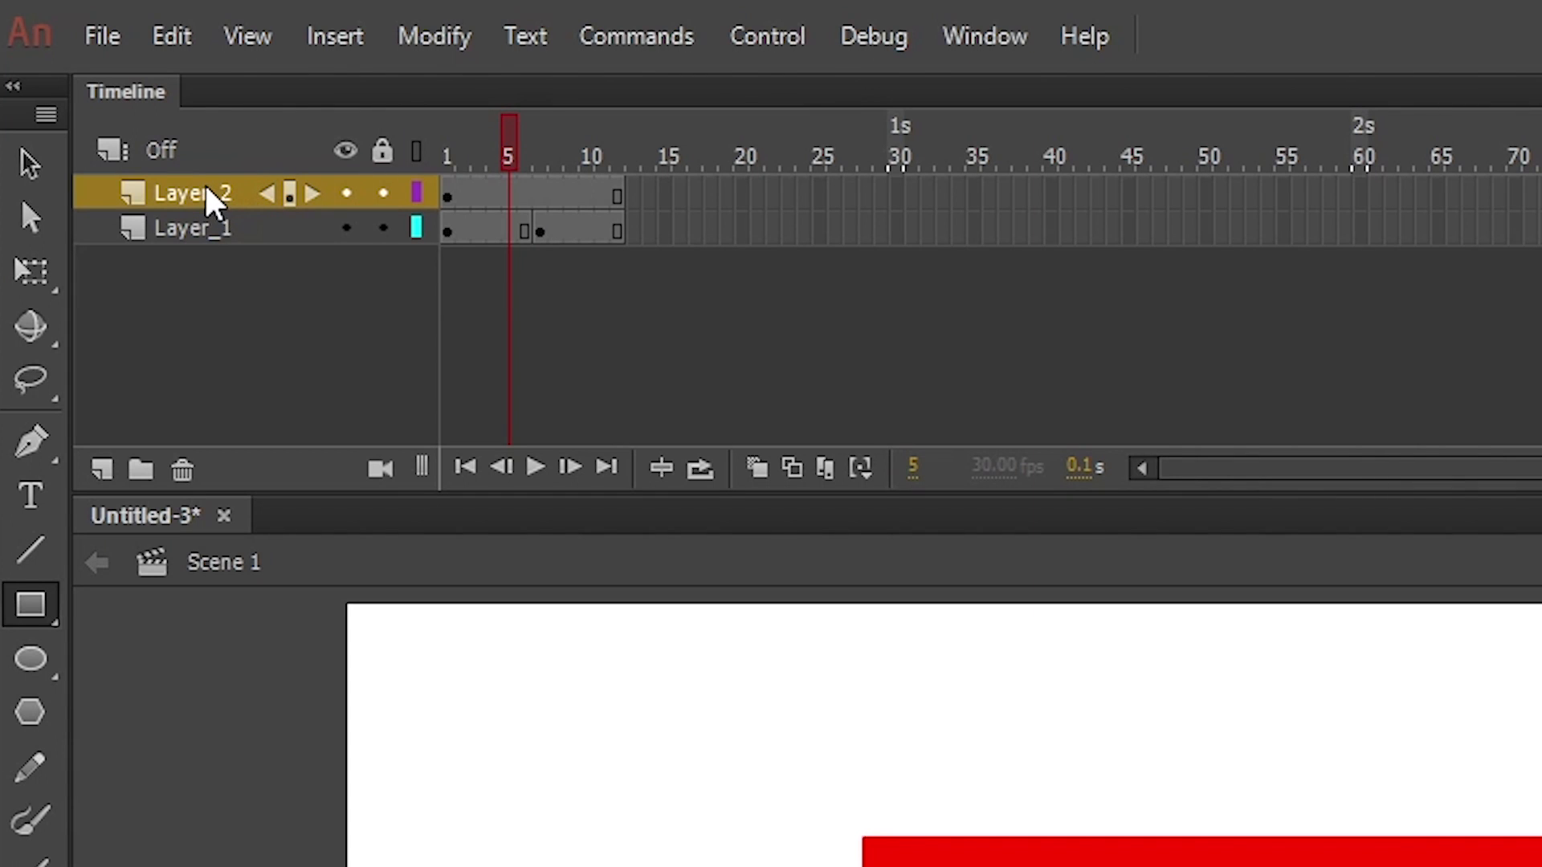
- Move Layer_2 below Layer_1 in the layer stack and scrub through the frames to check the strokes over the rectangle
drag(86, 79, 87, 82)
drag(210, 201, 211, 244)
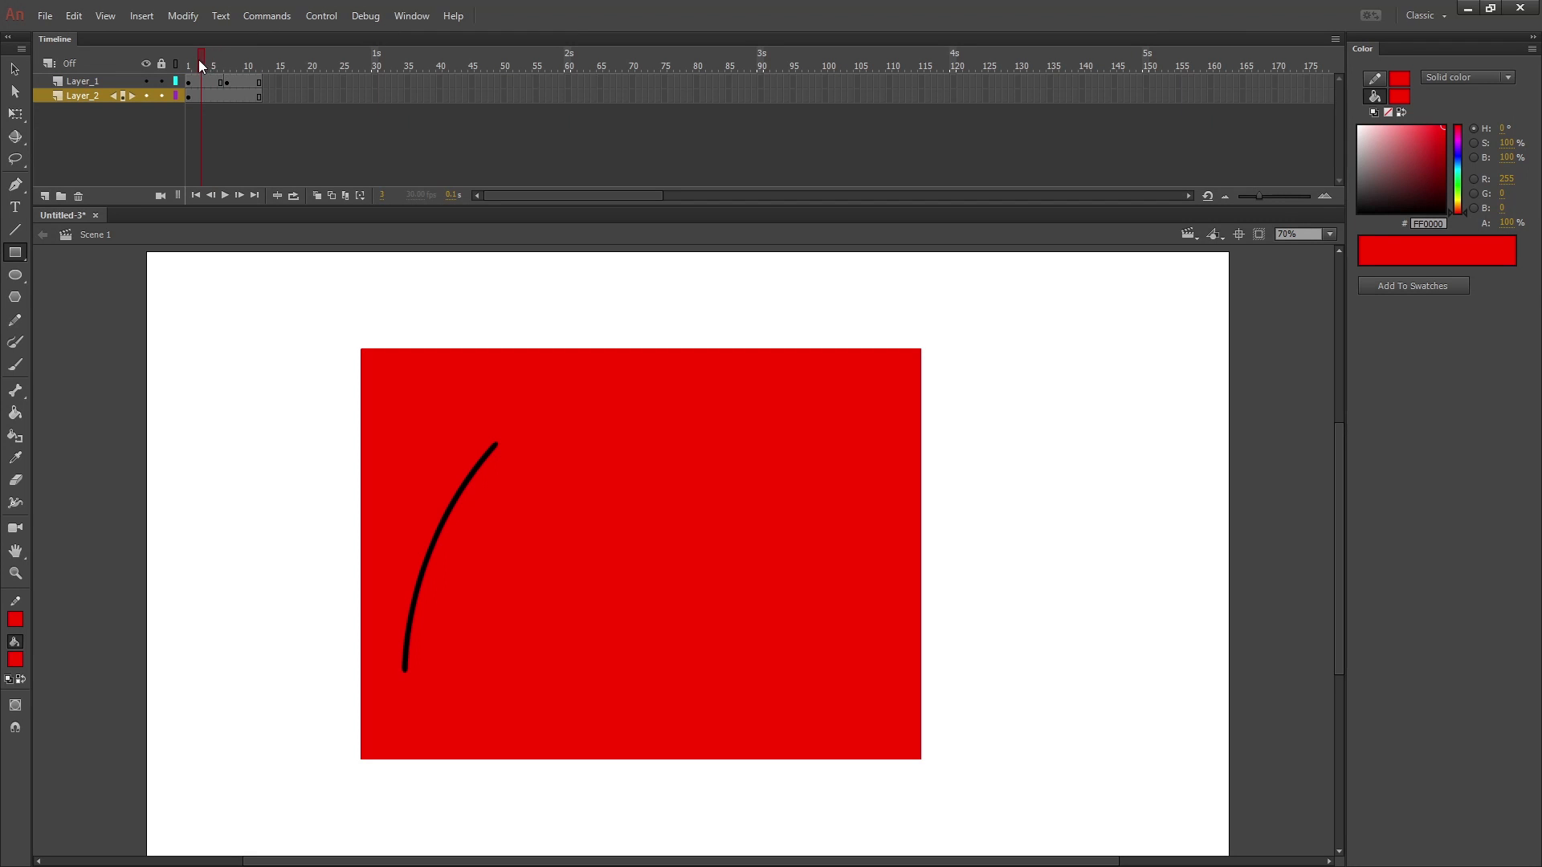
drag(201, 66, 238, 67)
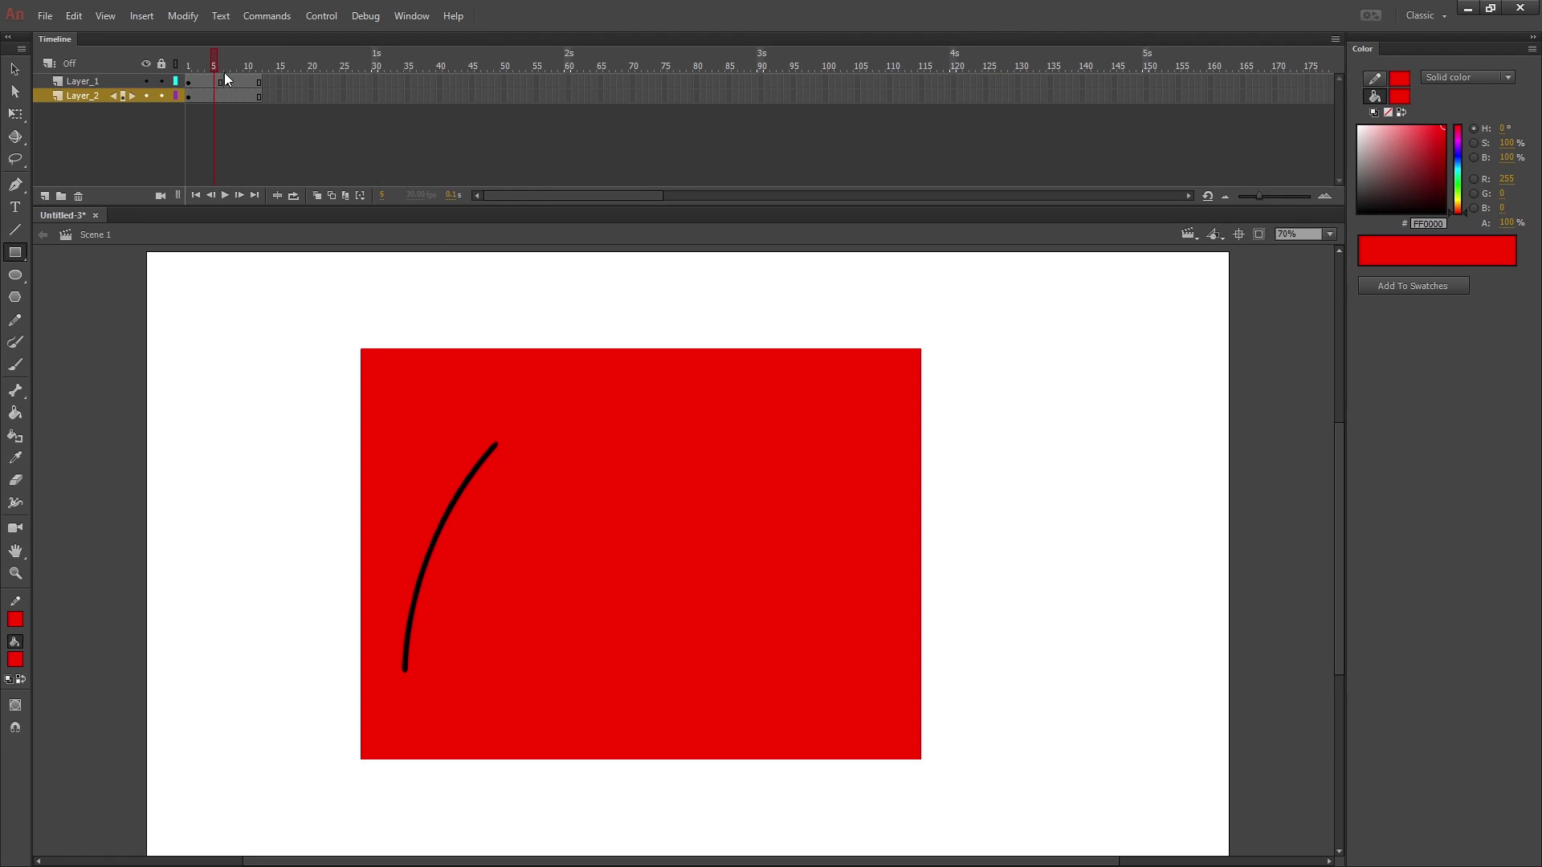
click(219, 70)
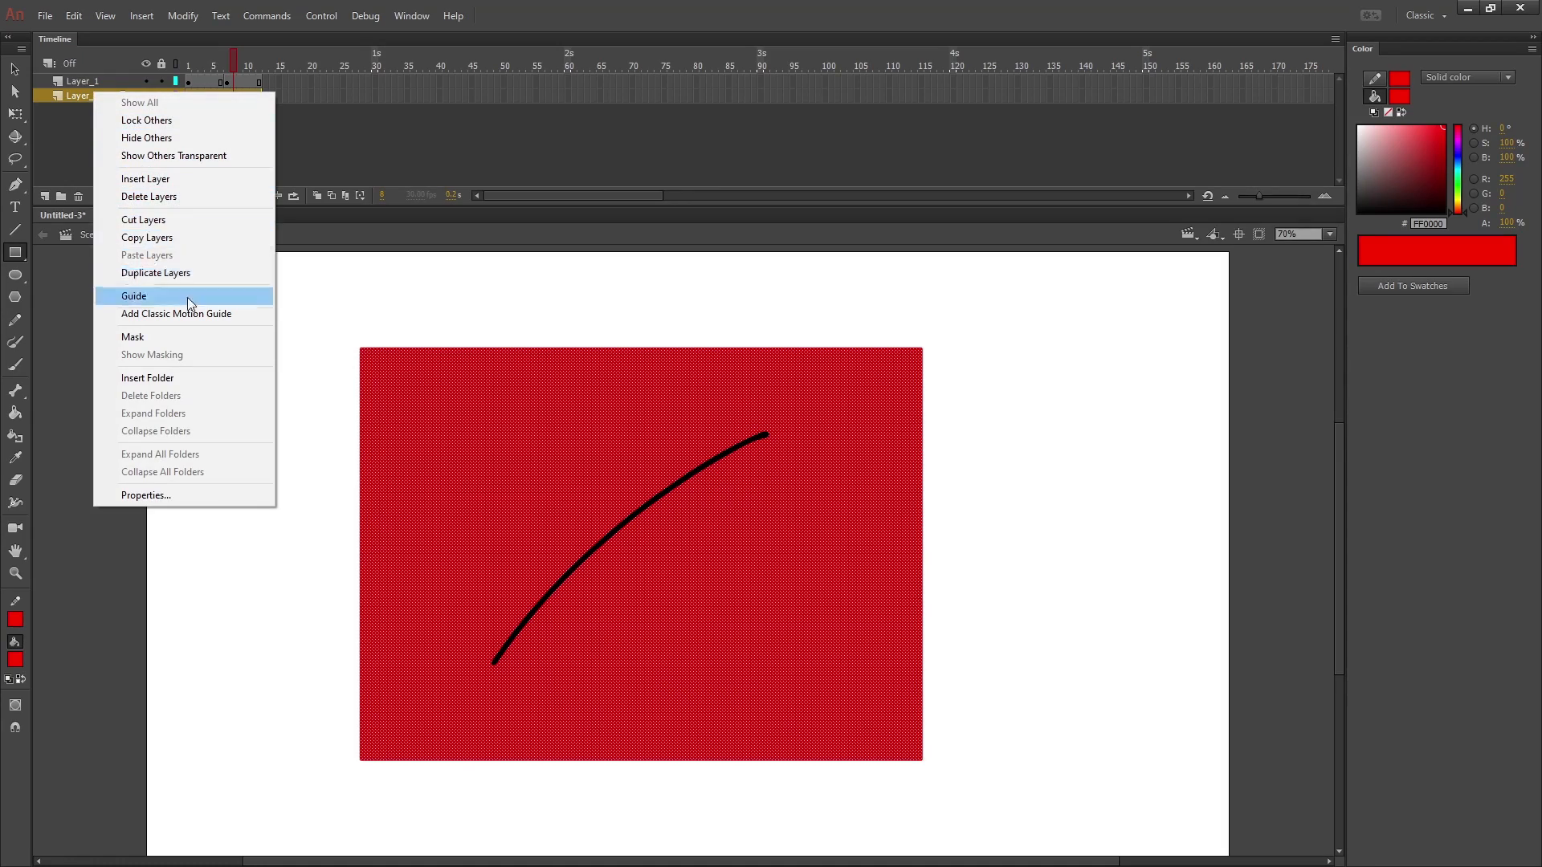
- Insert a layer folder above Layer_2 and place Layer_2 inside it
click(177, 377)
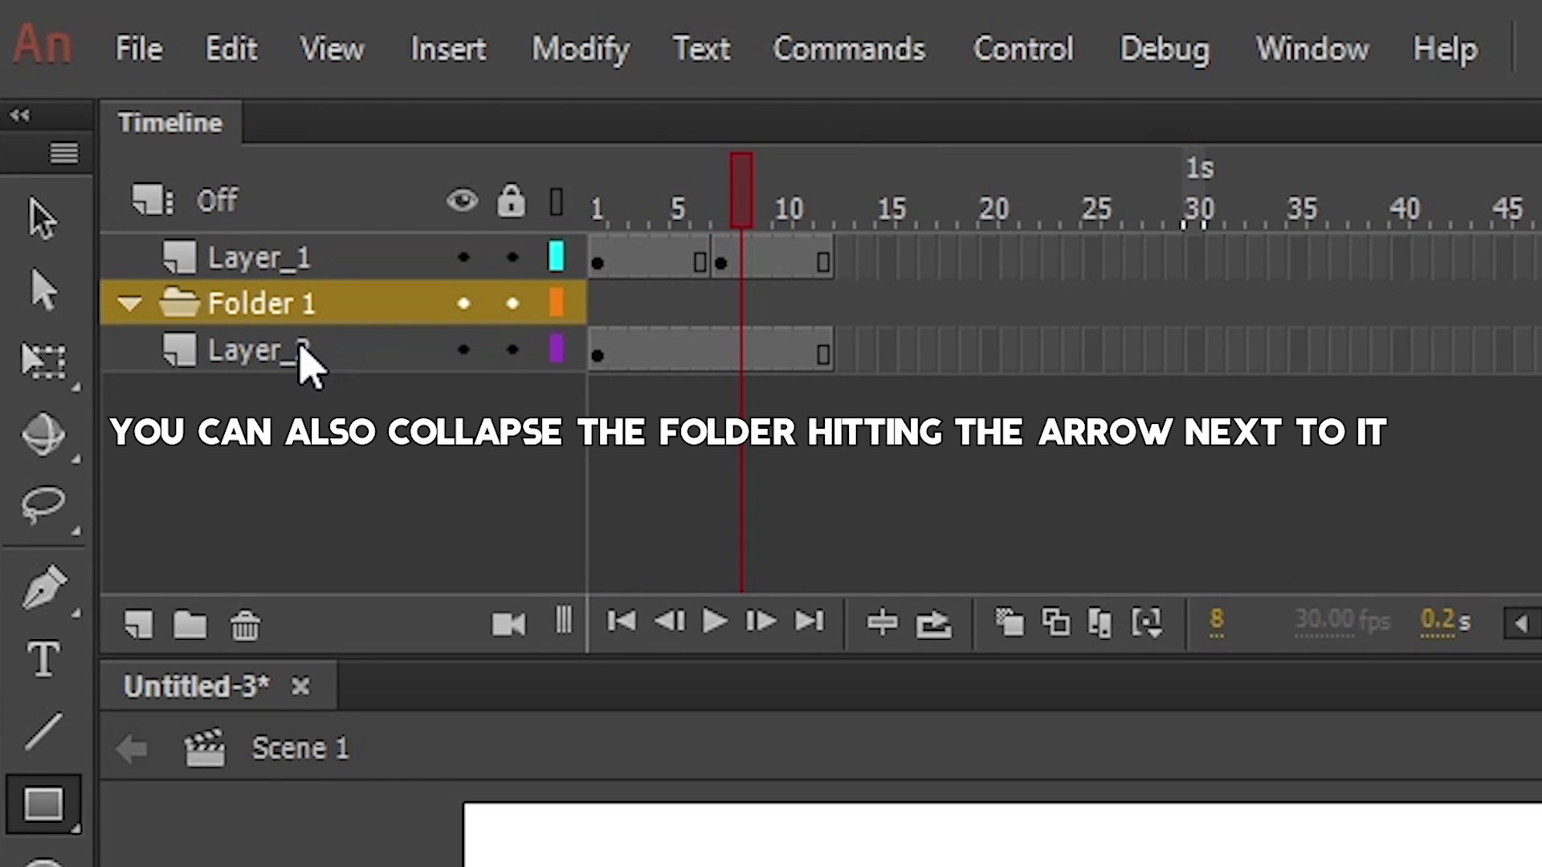
drag(303, 358, 372, 317)
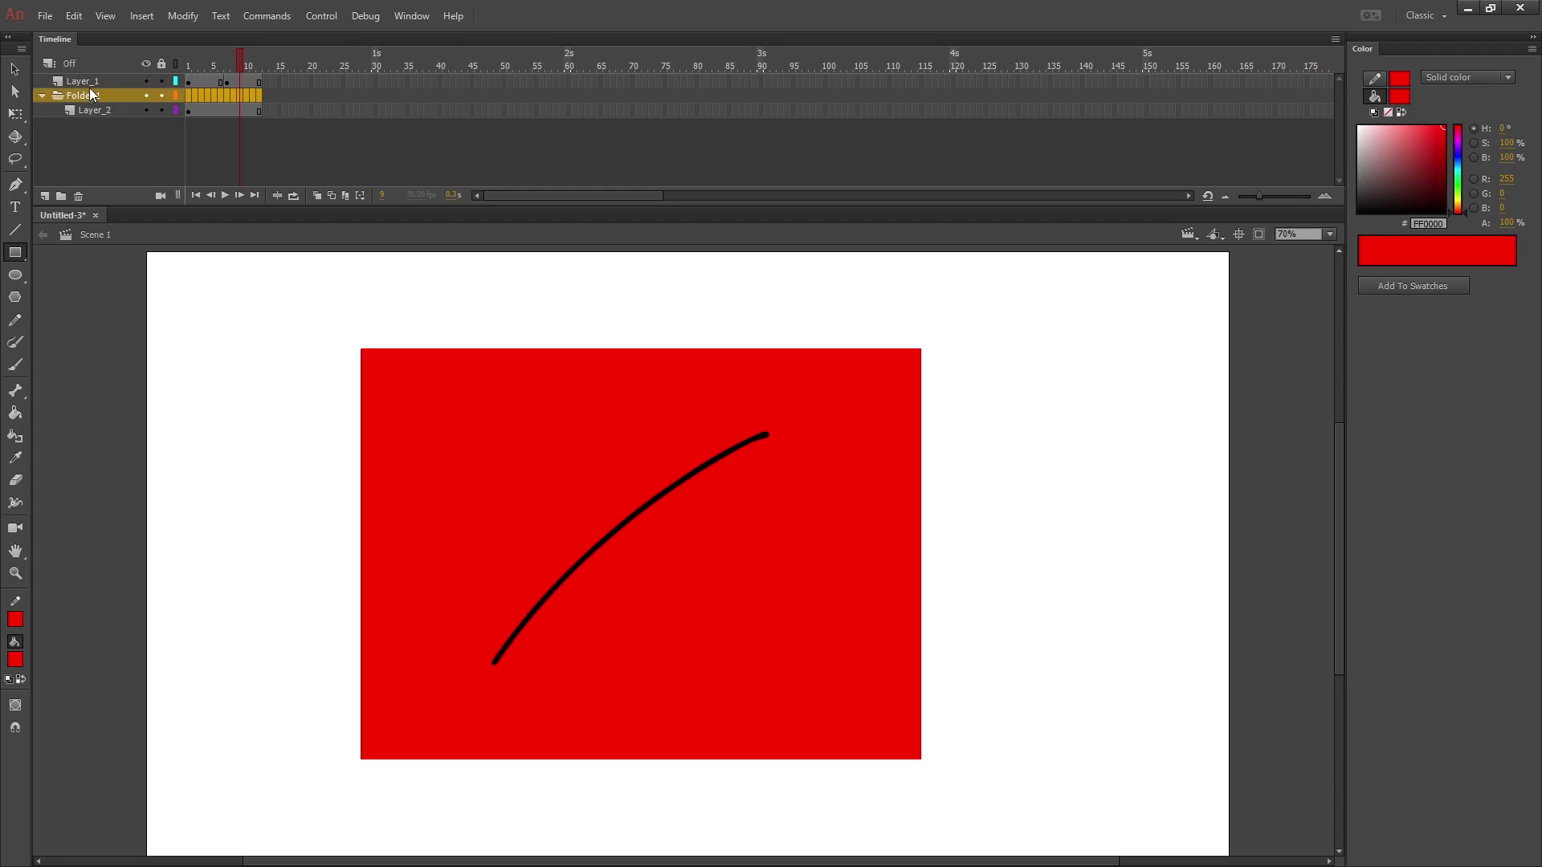
- Rename the layer folder as Background
double_click(90, 94)
text(Background)
key(Return)
double_click(85, 97)
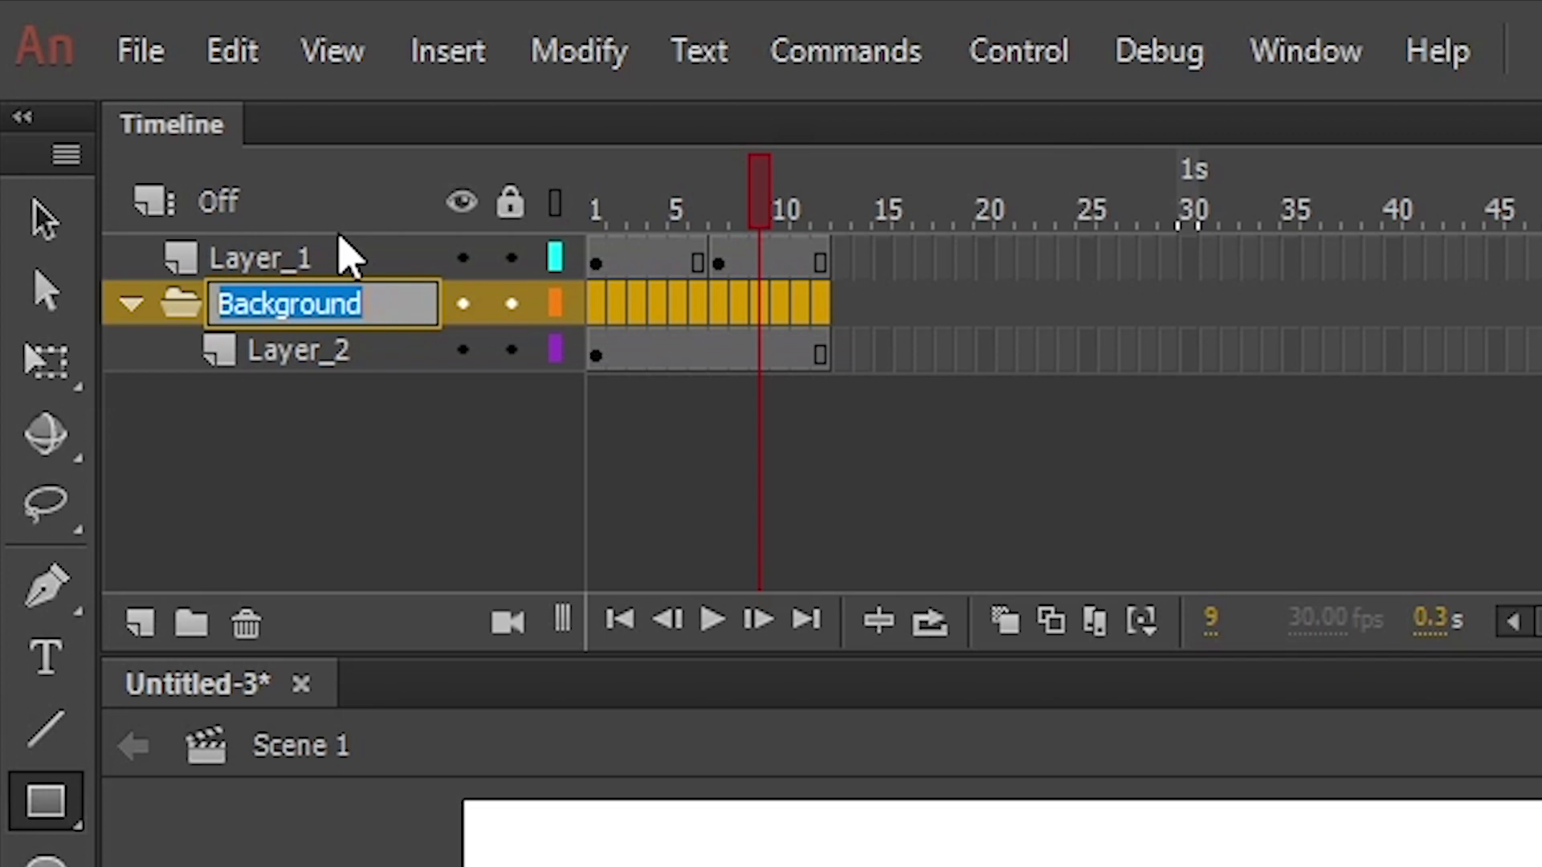
key(Return)
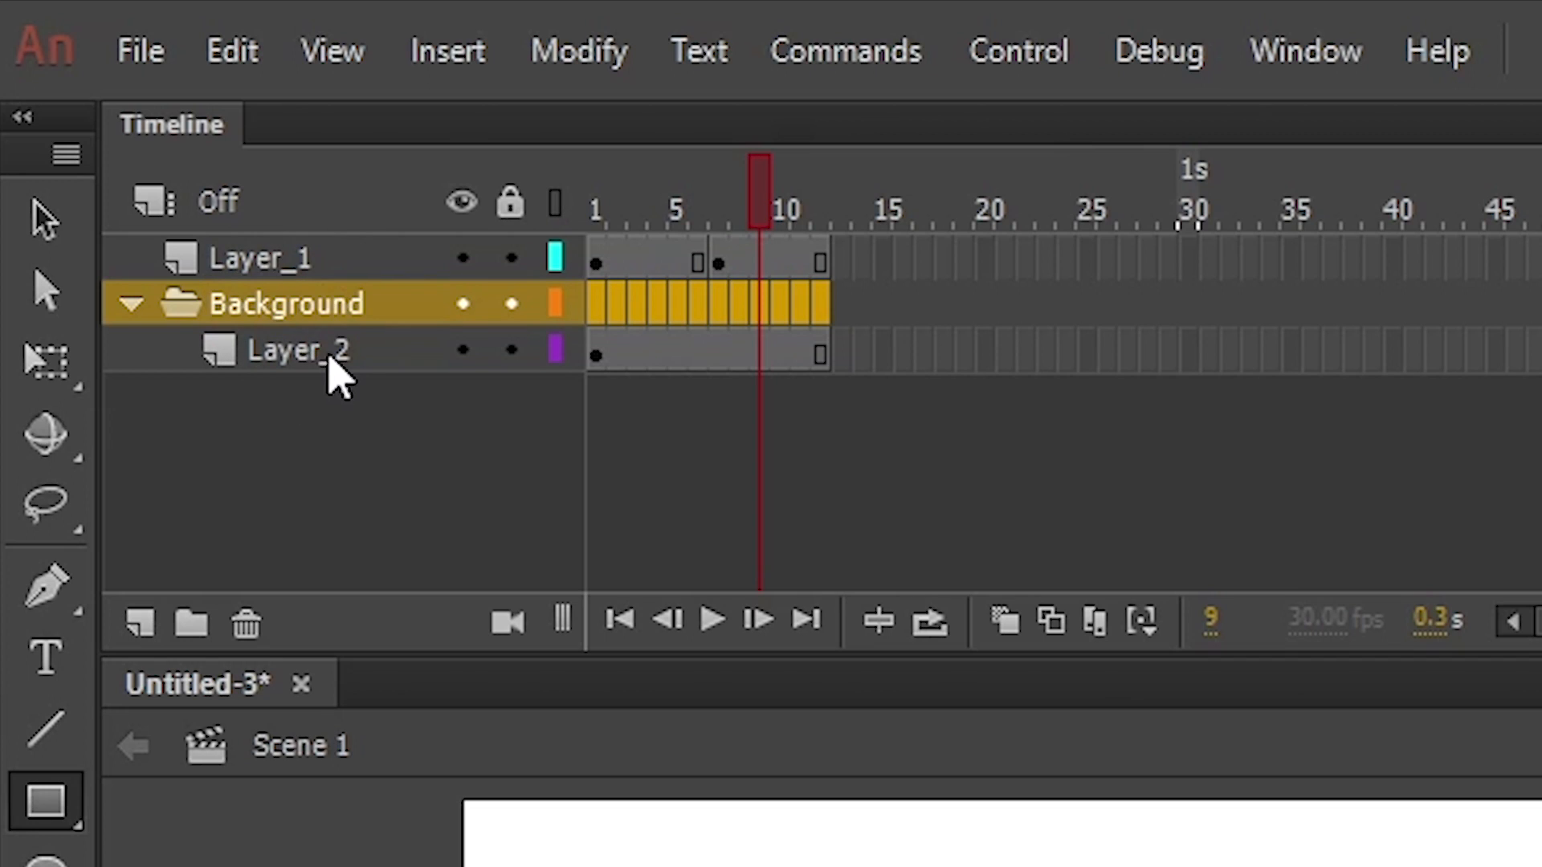
- Rename Layer_2 inside the Background folder with a name beginning with Red, and select Layer_1
double_click(324, 351)
text(Red...)
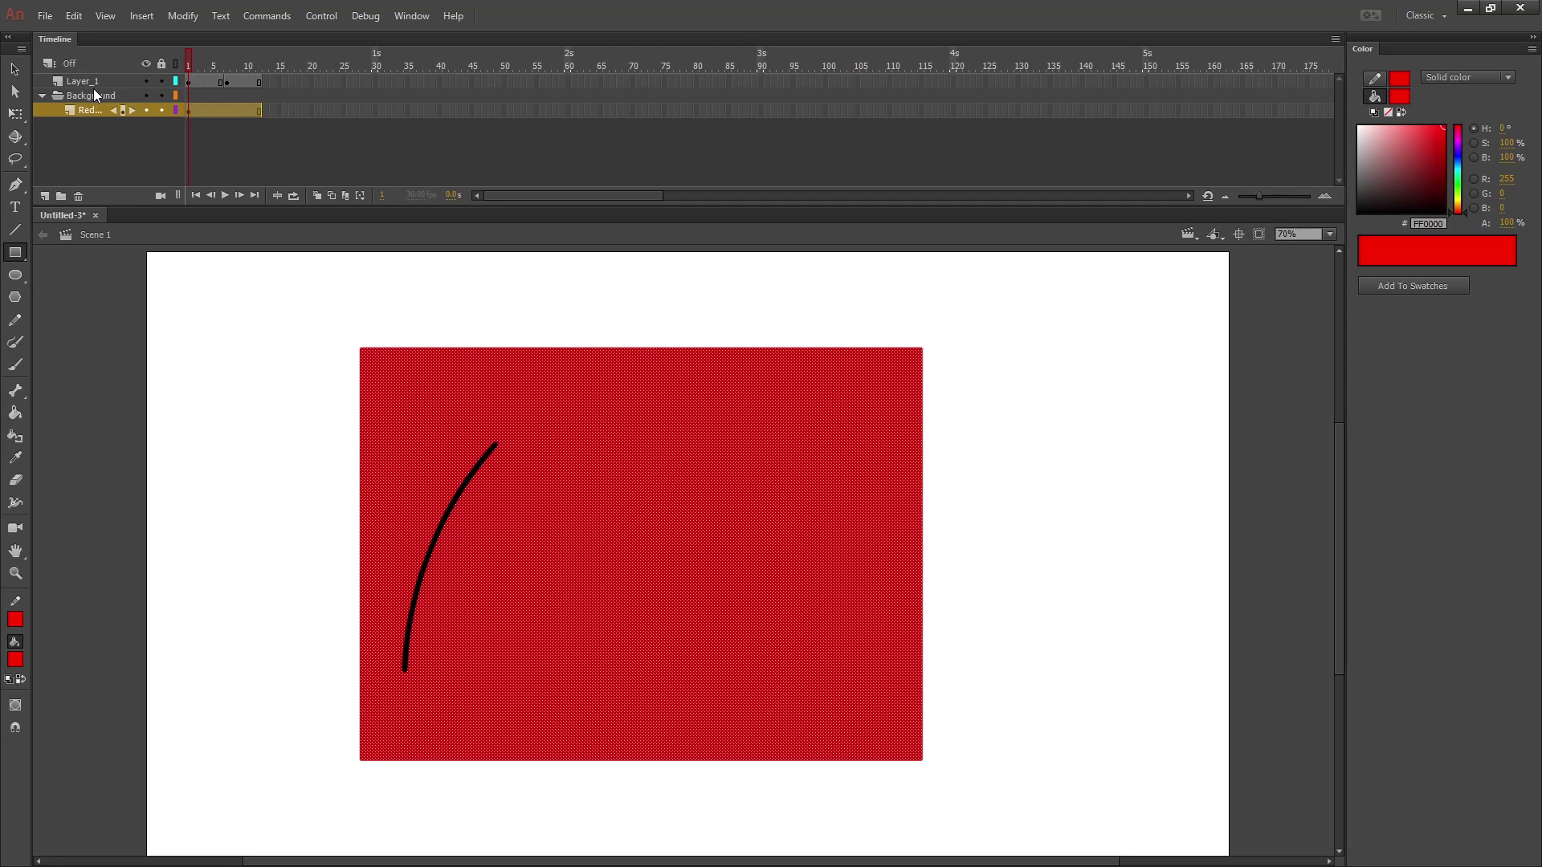
click(90, 81)
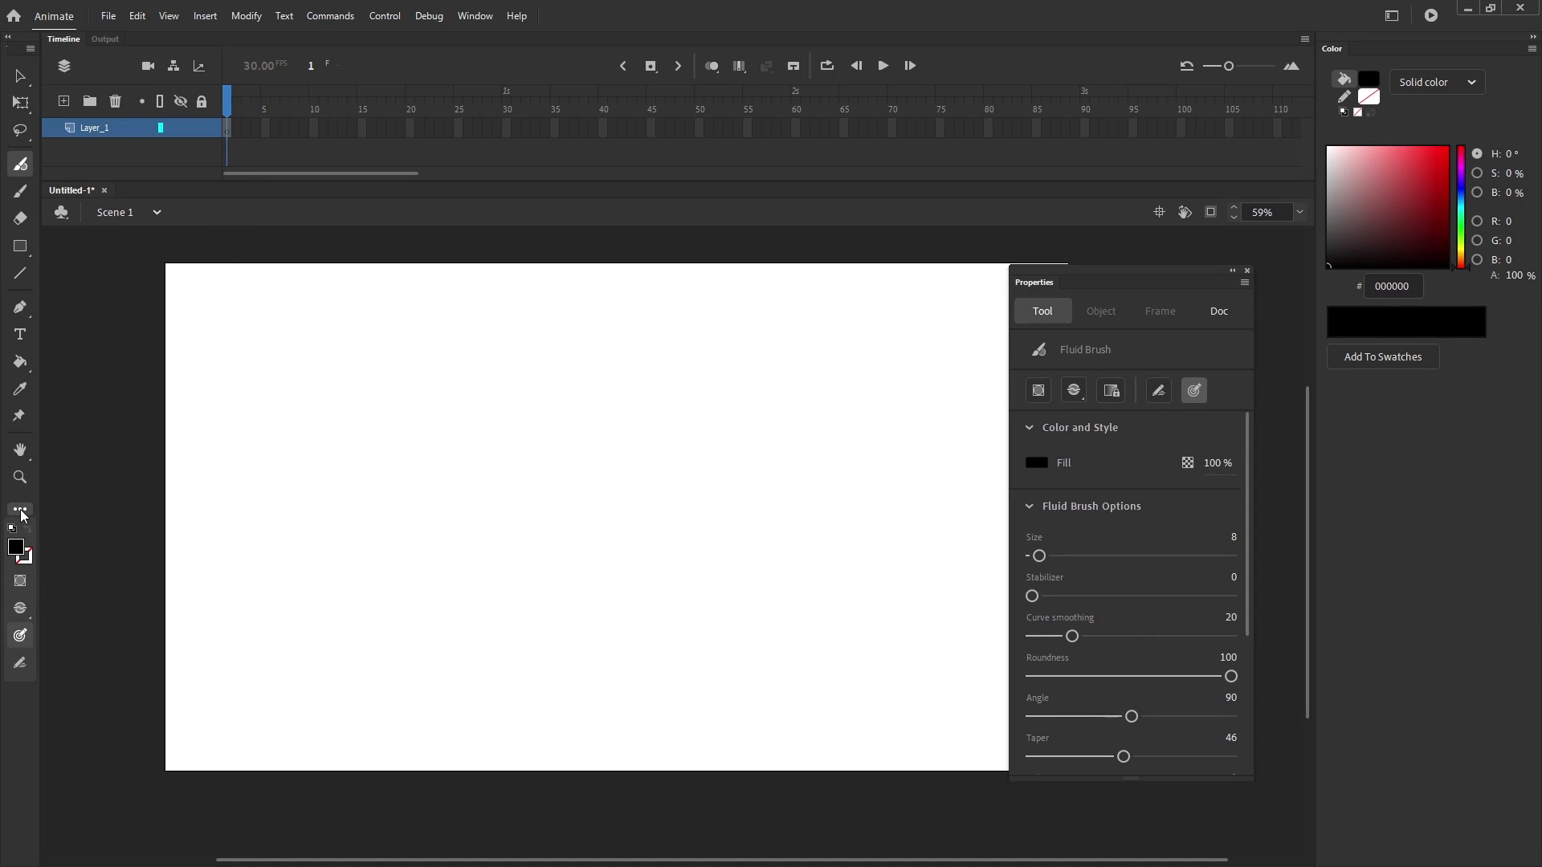
- Open the extra tools list for customizing the toolbar
click(21, 511)
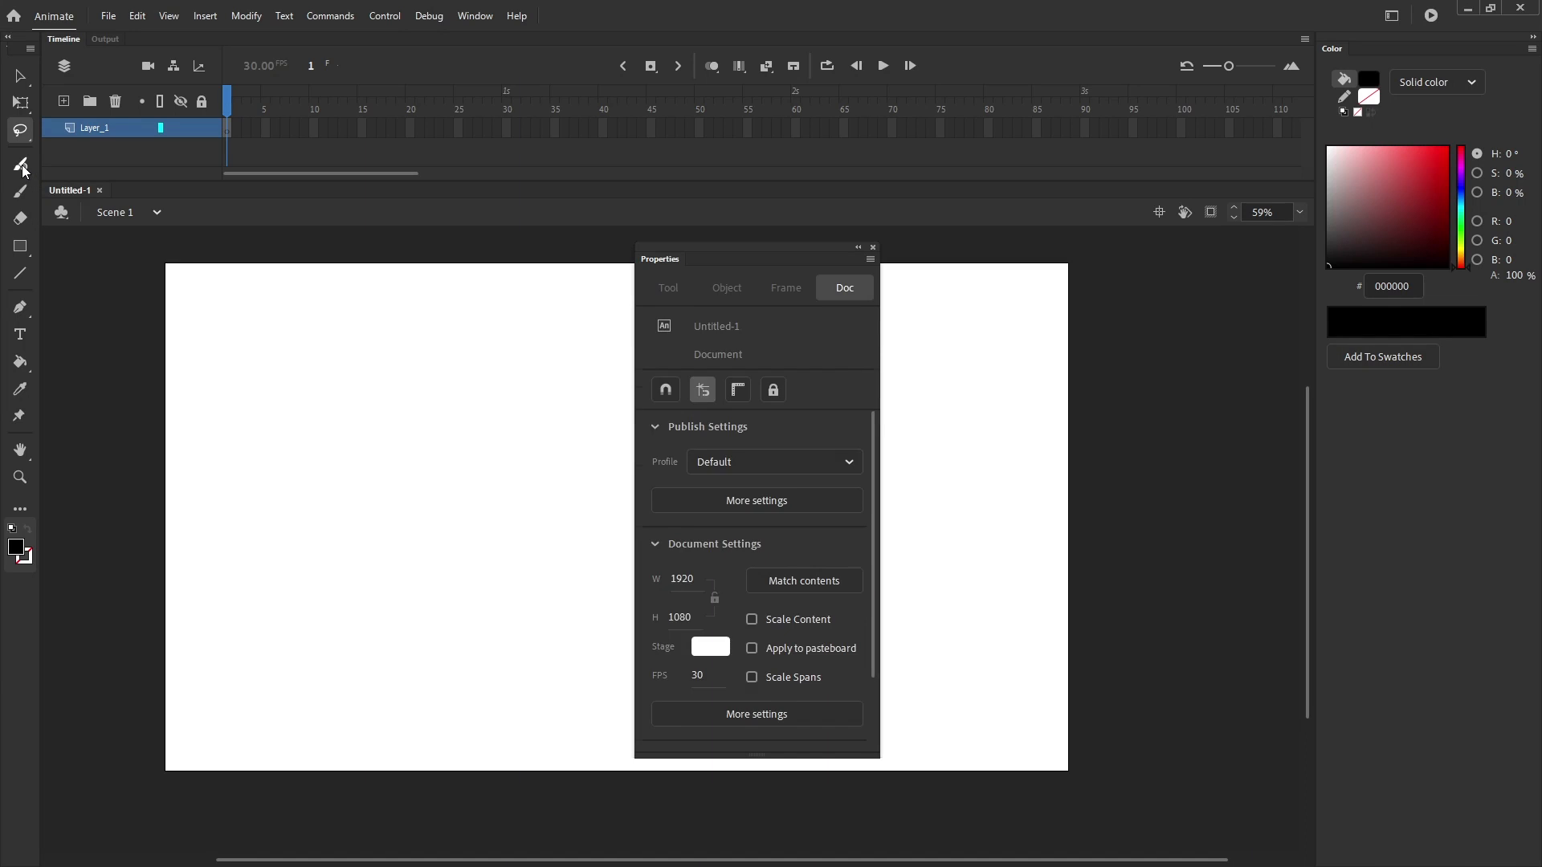
- Draw three Fluid Brush test strokes on the stage, varying the brush size and taper between them
mouse_move(666, 532)
mouse_down()
mouse_move(703, 532)
mouse_move(683, 533)
mouse_up()
mouse_move(324, 395)
mouse_down()
mouse_move(259, 566)
mouse_move(454, 325)
mouse_move(554, 604)
mouse_up()
drag(683, 533, 665, 533)
mouse_move(233, 347)
mouse_down()
mouse_move(448, 277)
mouse_move(568, 447)
mouse_move(612, 283)
mouse_up()
drag(658, 733, 750, 733)
mouse_move(220, 729)
mouse_down()
mouse_move(313, 701)
mouse_move(417, 616)
mouse_up()
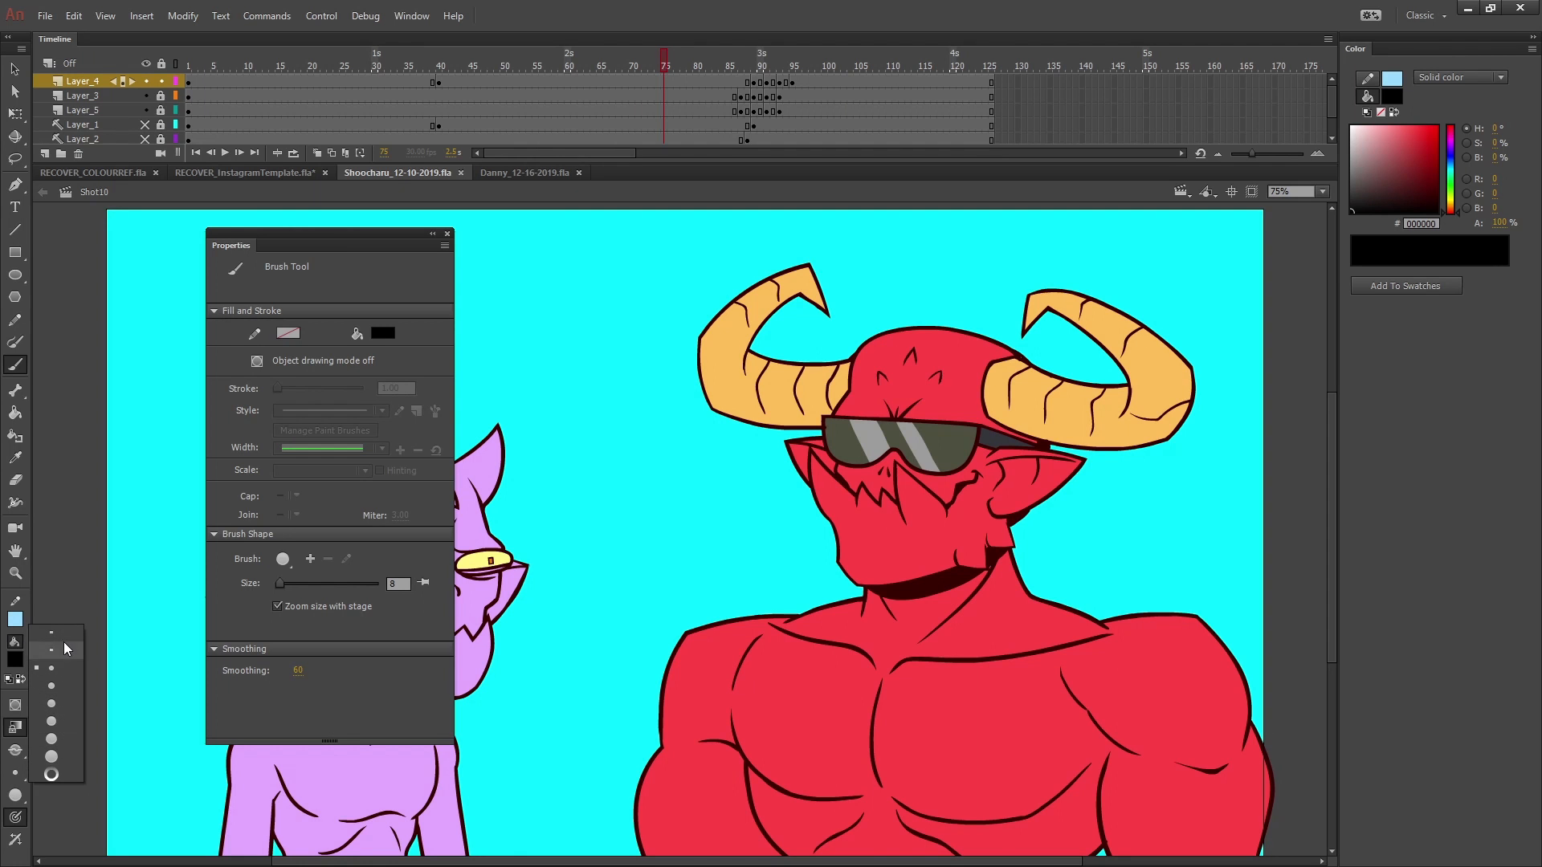
- Set the Brush Tool size to 10 and close its properties
click(65, 678)
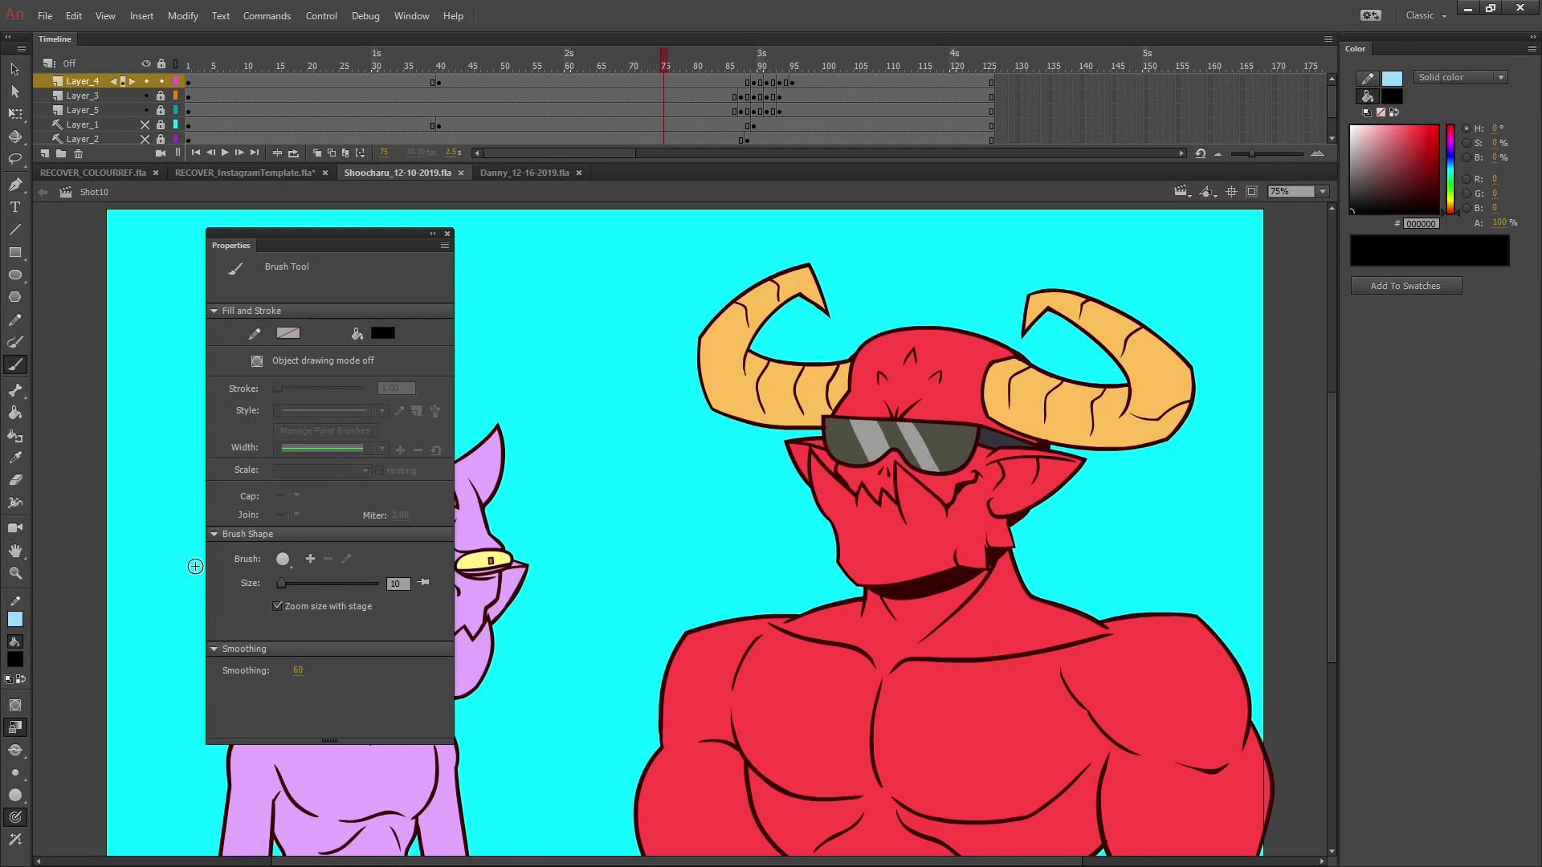
click(447, 234)
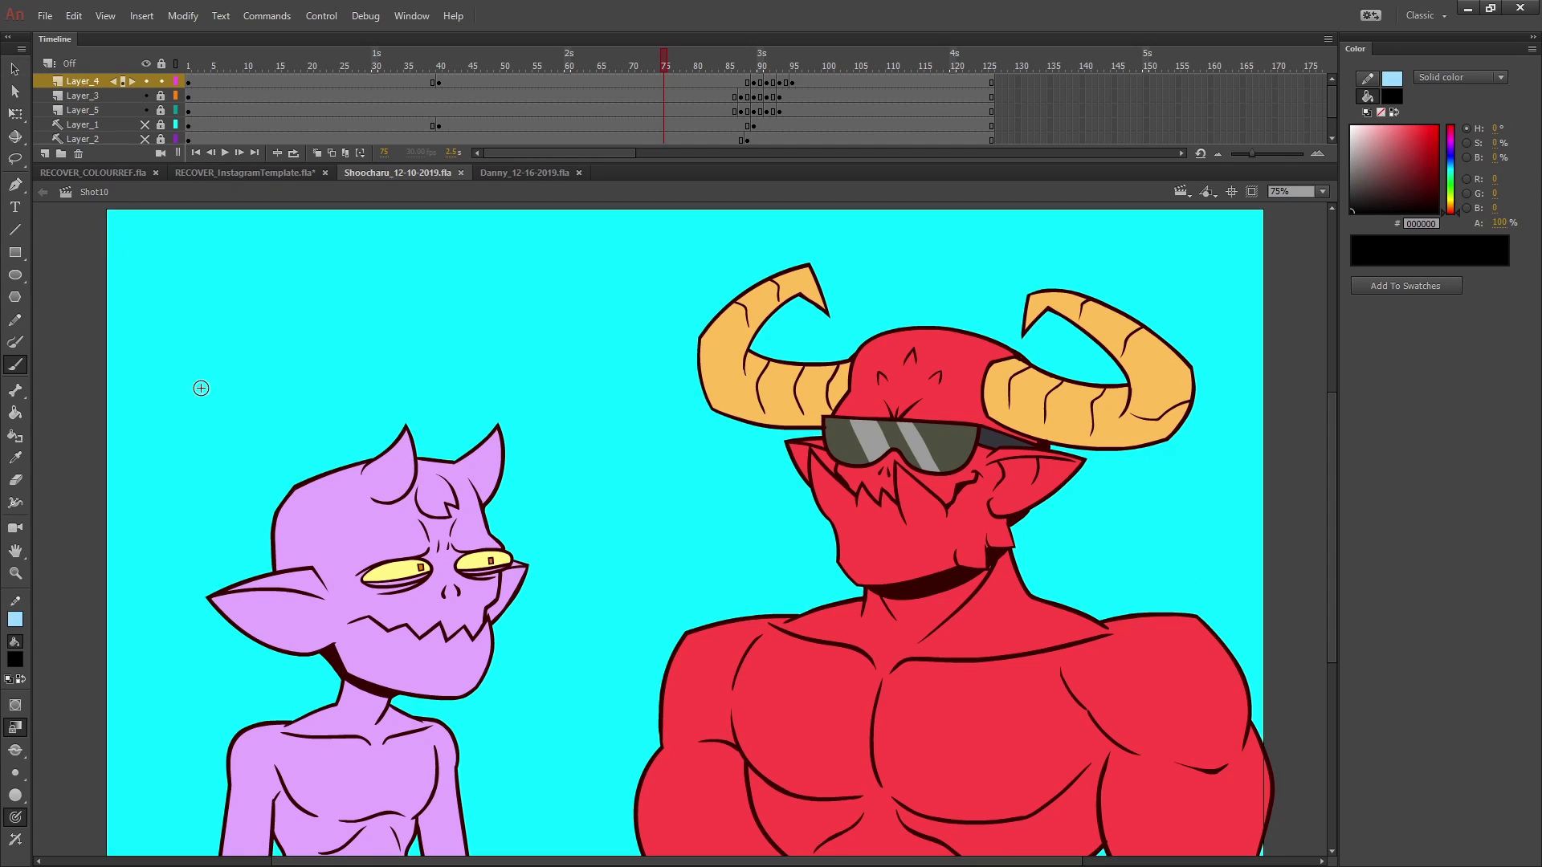
- Move the purple character with the Selection Tool and undo the move
key(v)
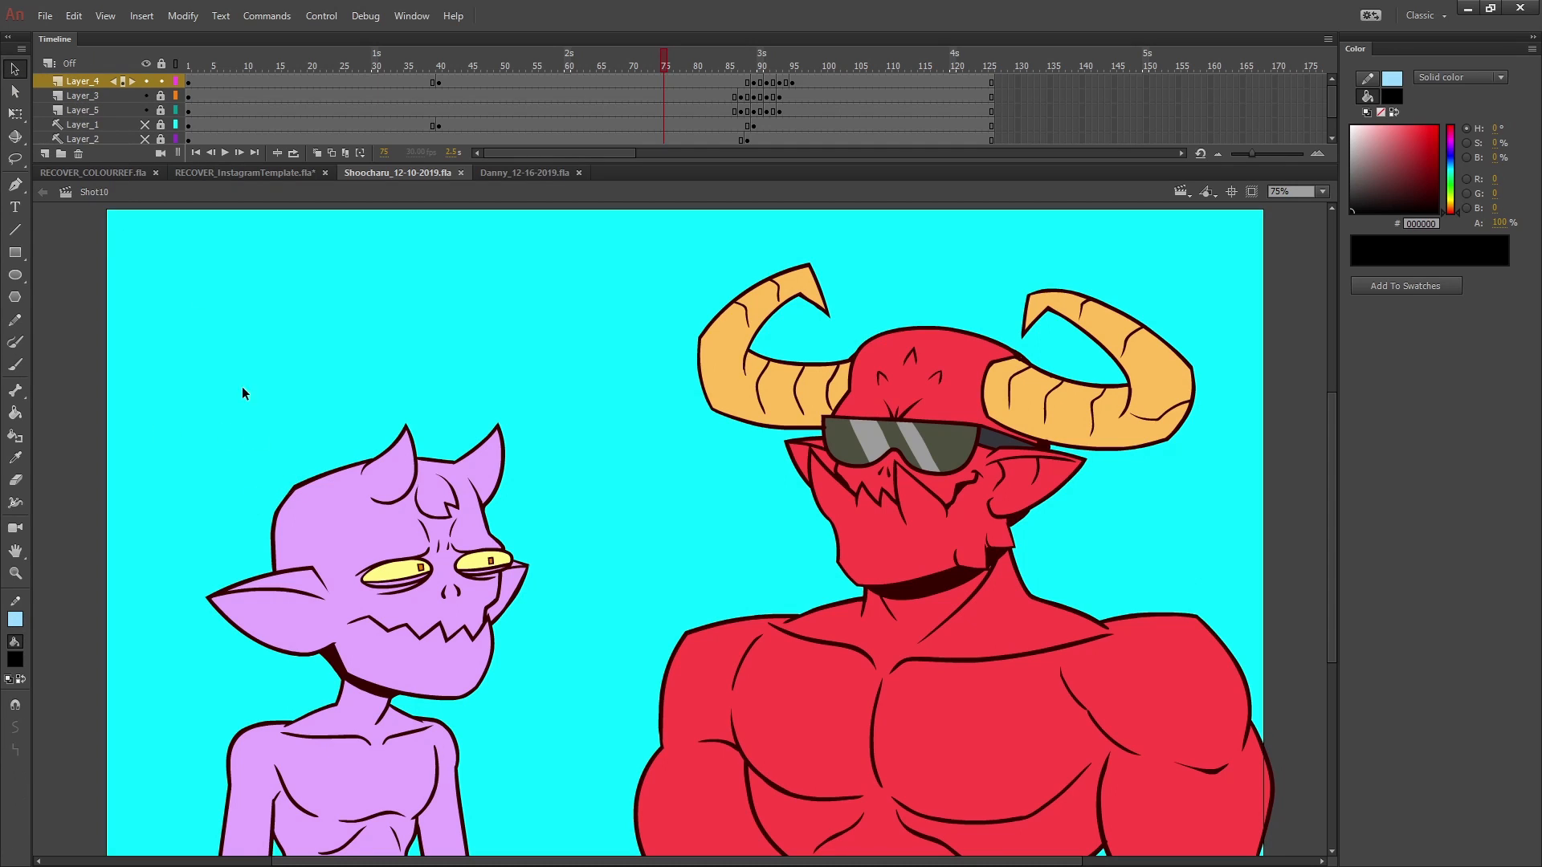
click(330, 499)
drag(460, 556, 344, 527)
key(ctrl+z)
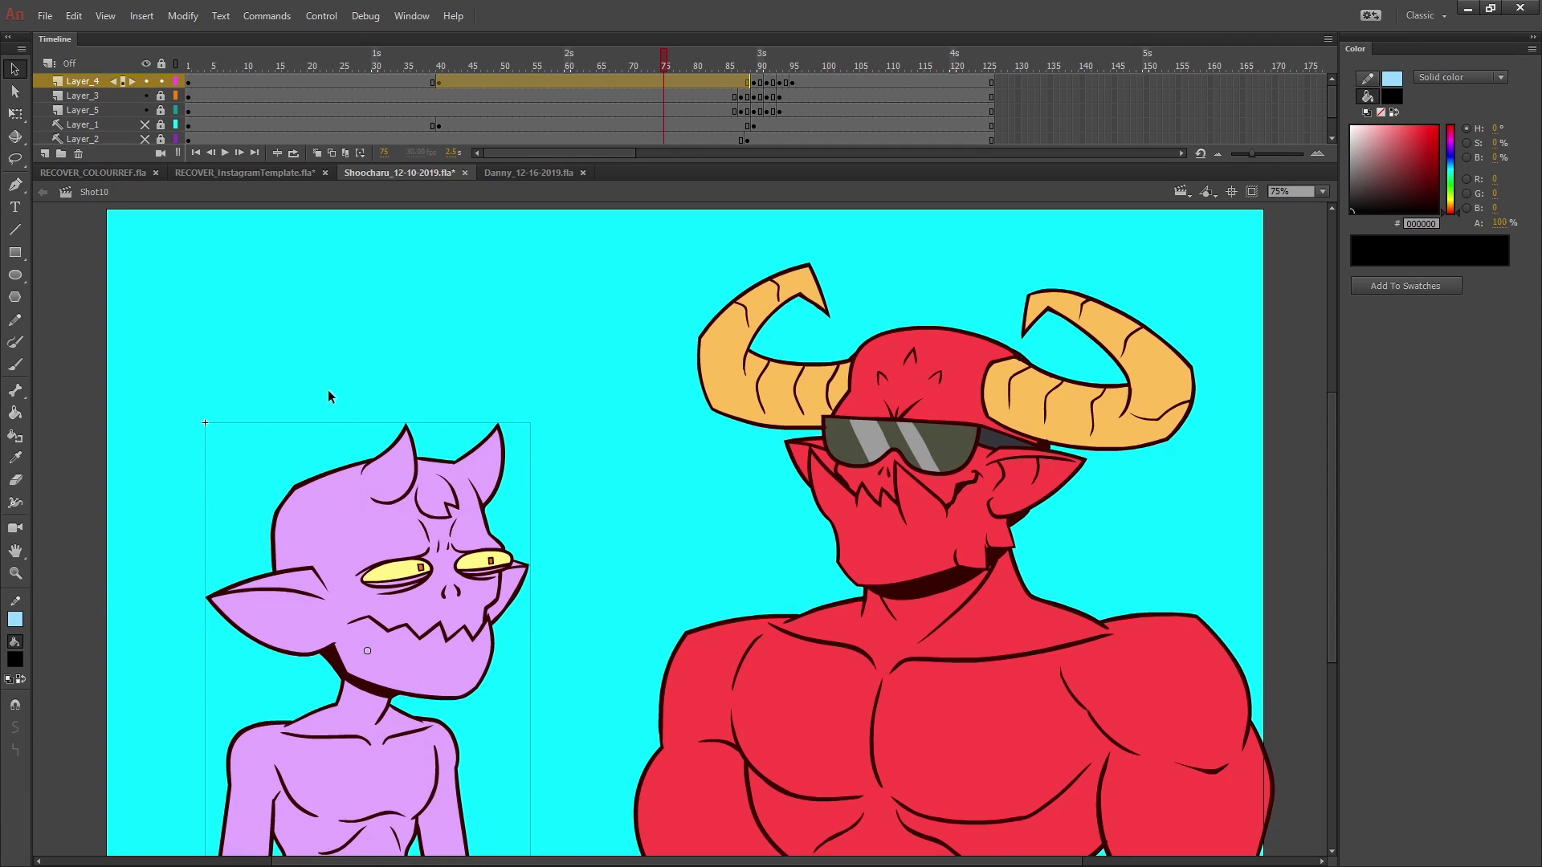
- Break apart the purple character, pull the edges of its head outline with the Selection Tool, and undo all of it
key(ctrl+b)
click(315, 375)
drag(315, 476, 297, 401)
drag(299, 459, 384, 392)
key(ctrl+z)
click(289, 421)
key(ctrl+z)
key(ctrl+z)
key(ctrl+z)
key(ctrl+z)
key(ctrl+z)
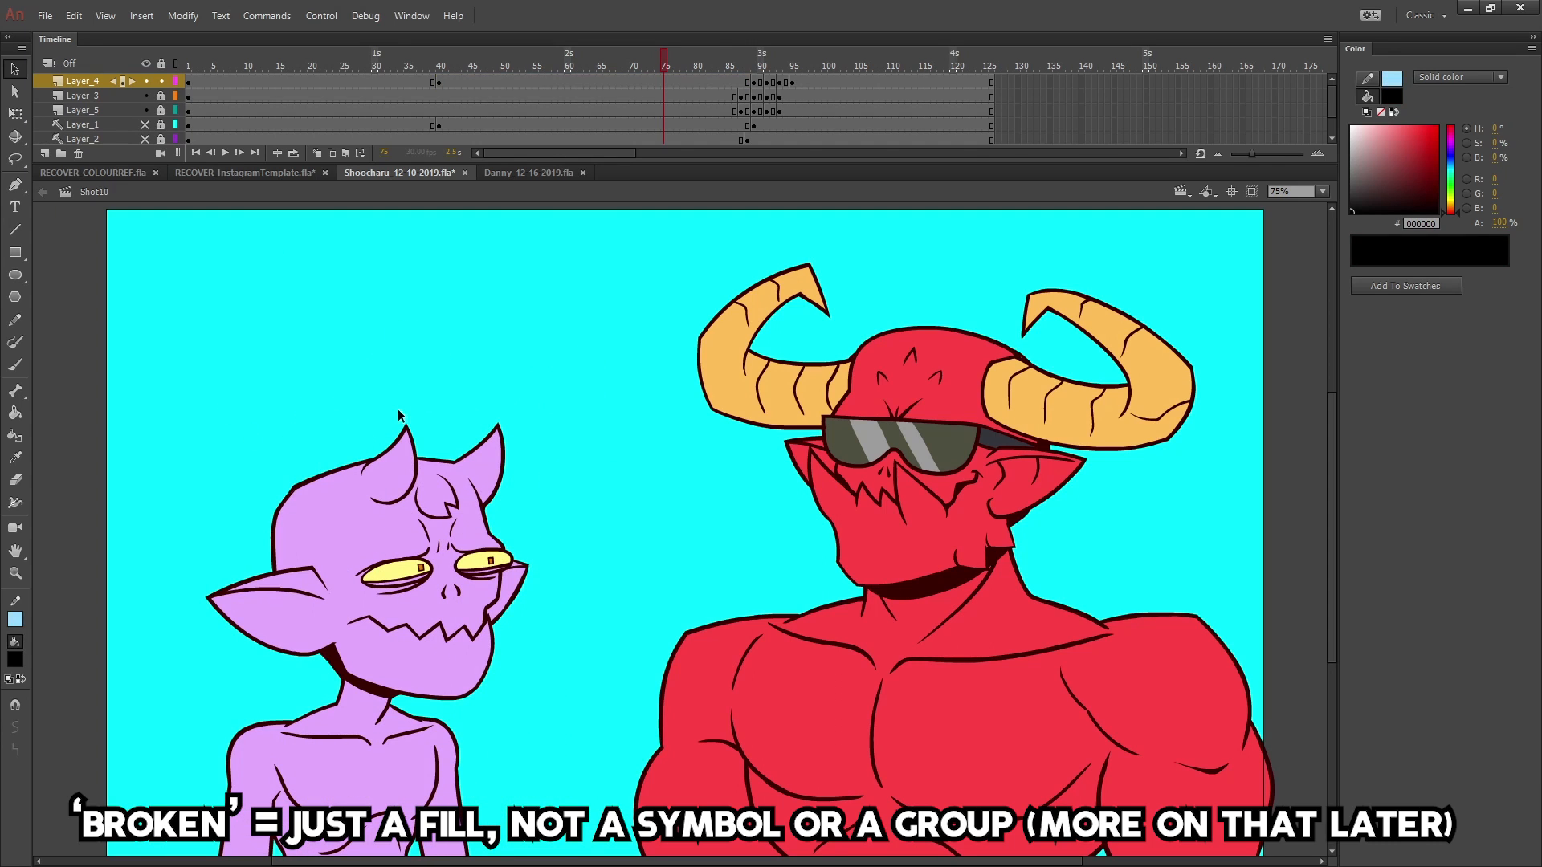
key(ctrl+z)
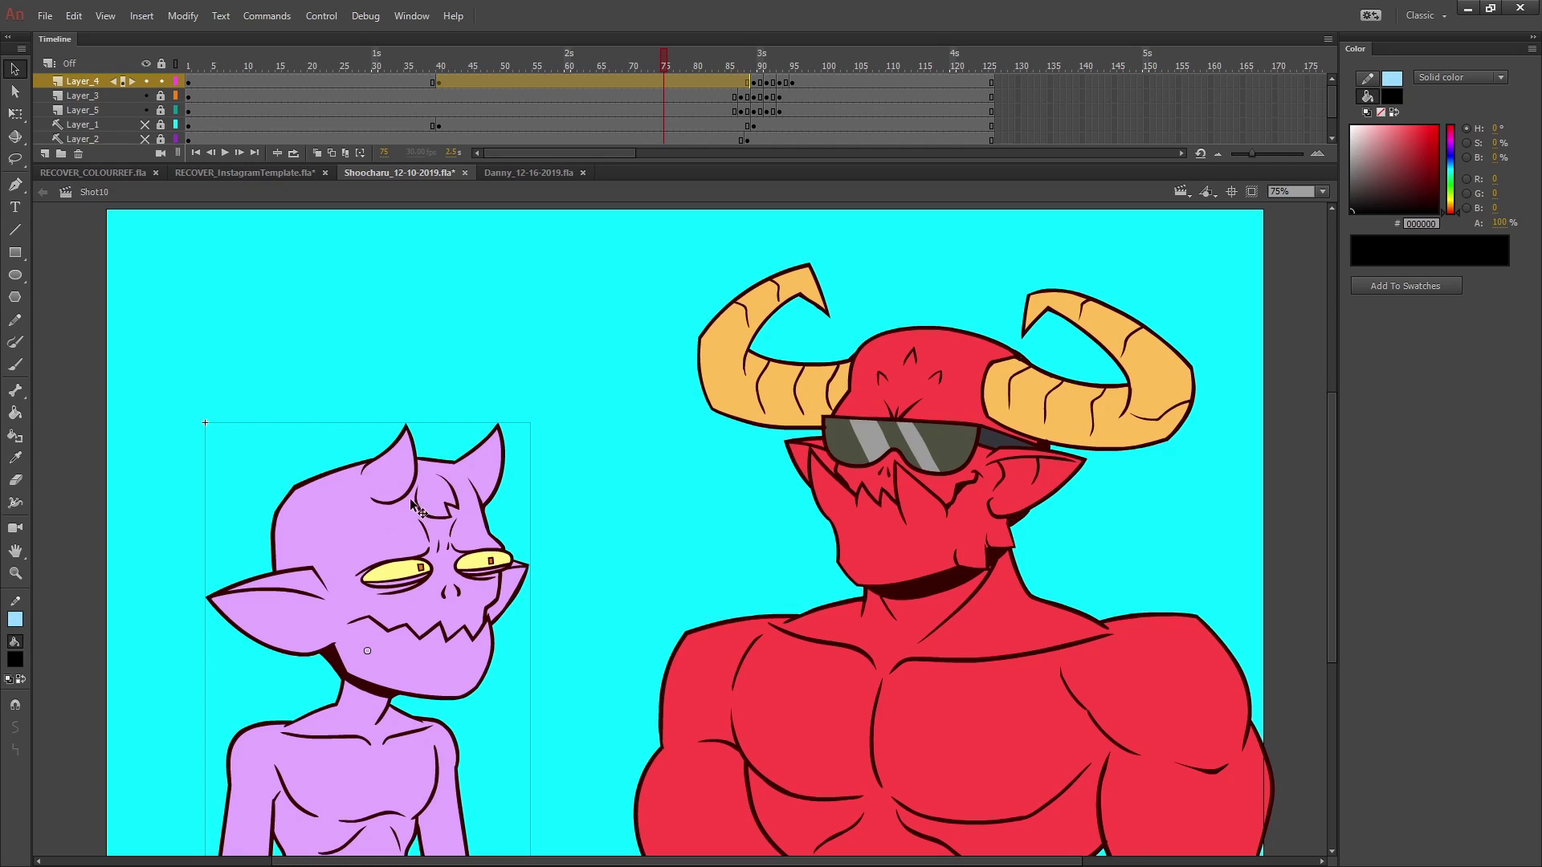
- Move an anchor point on the purple character's head outline with the Subselection Tool and undo the change
click(282, 320)
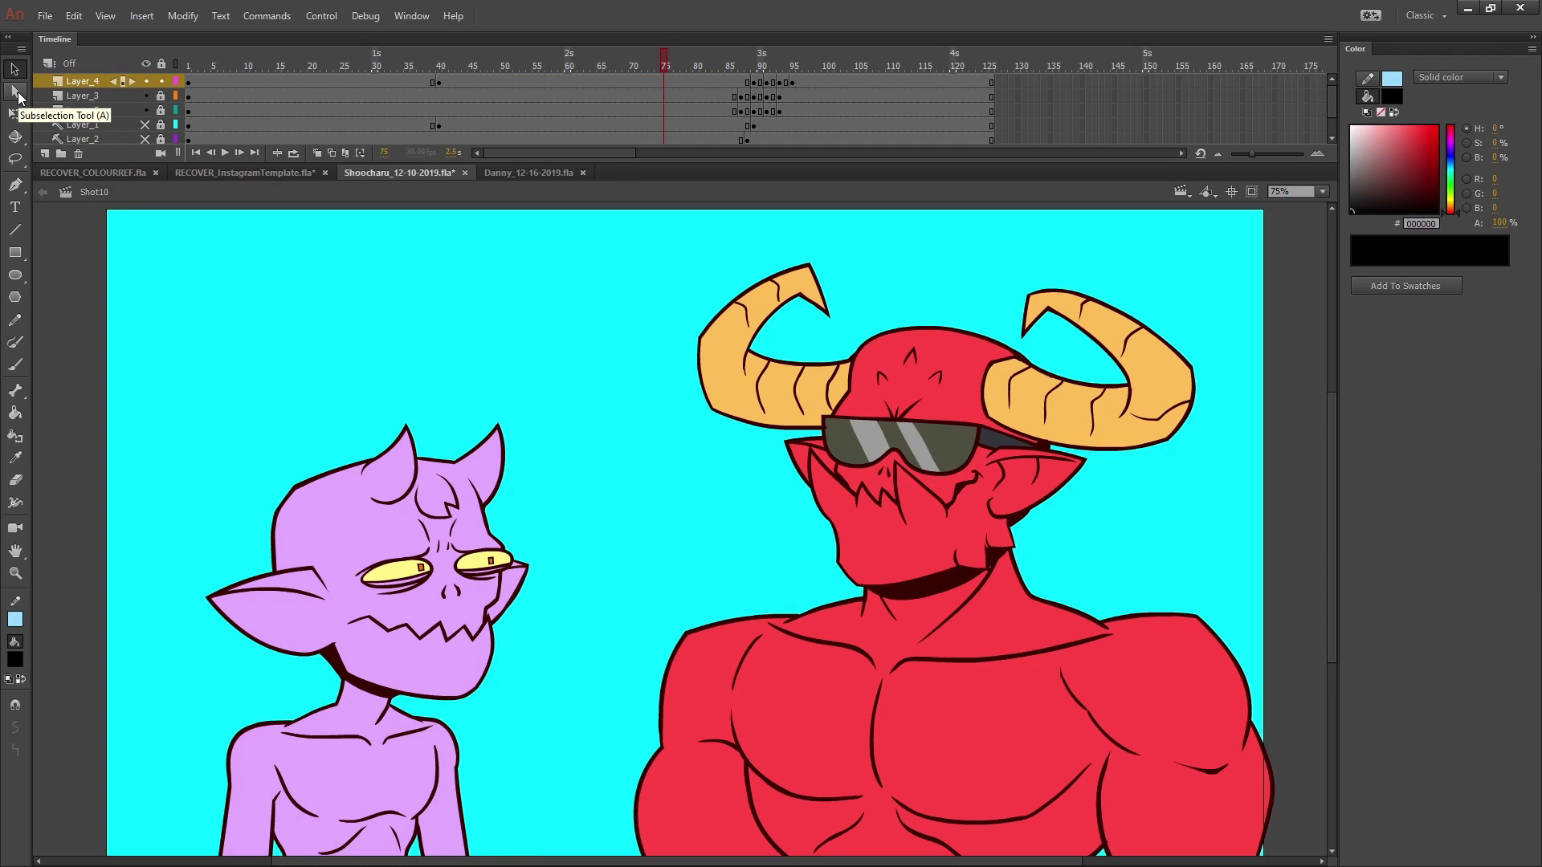
click(16, 93)
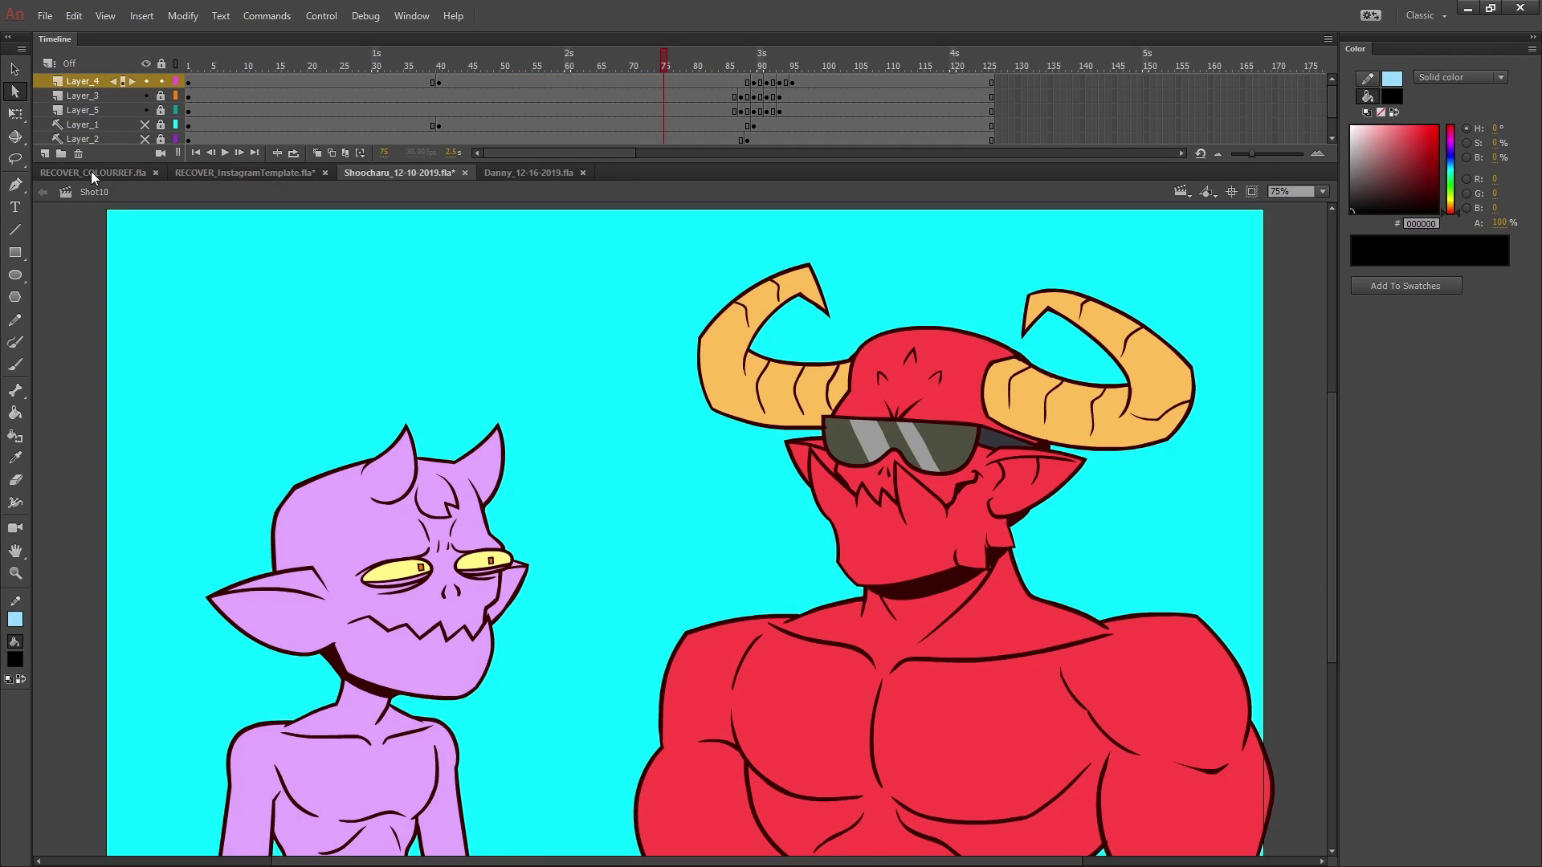
click(315, 478)
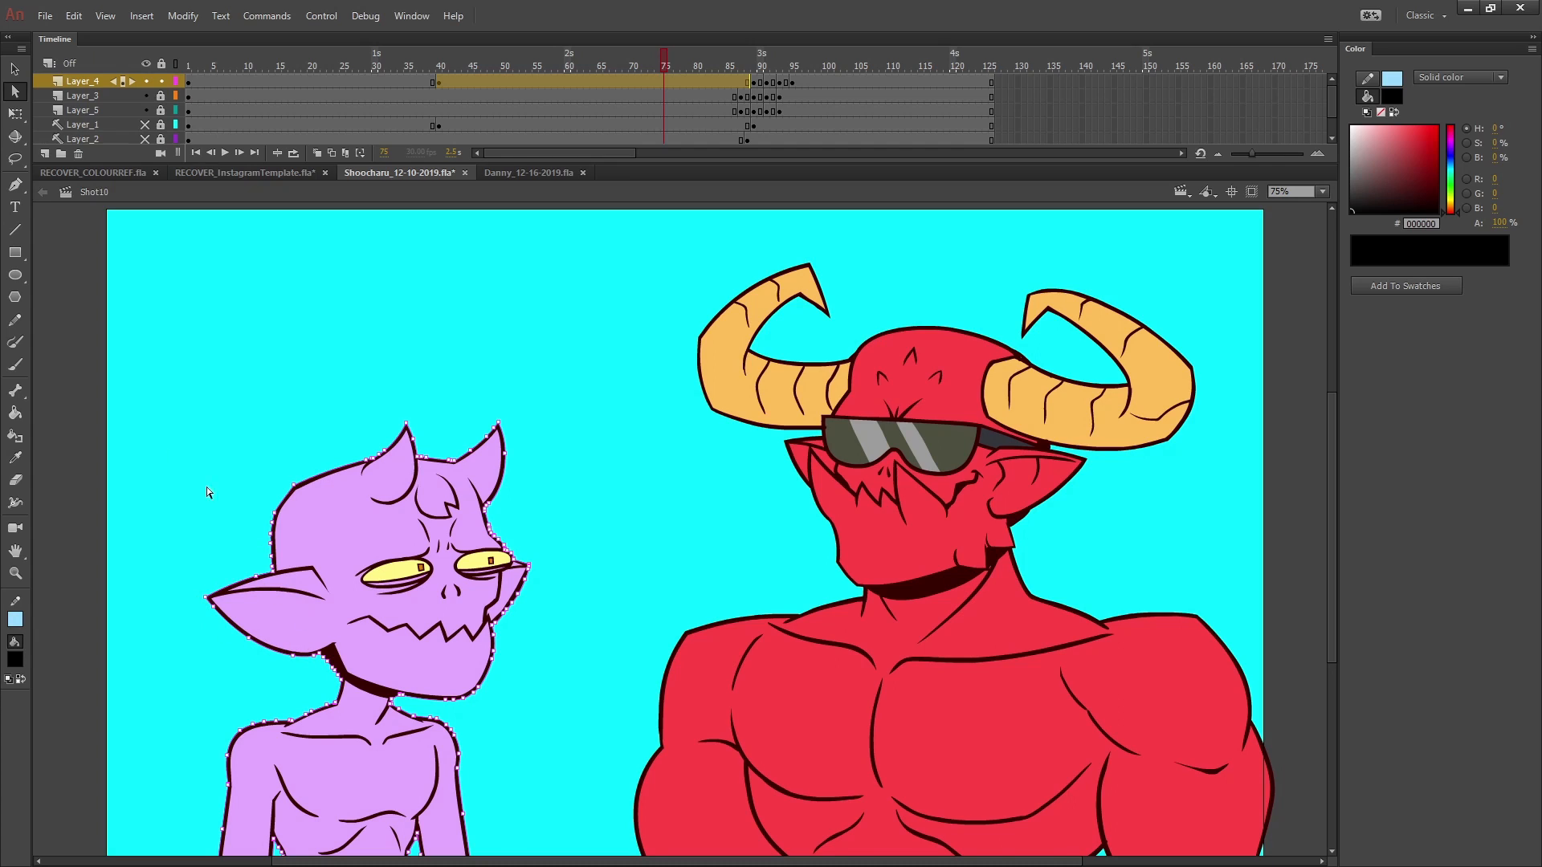
drag(294, 484, 329, 477)
key(ctrl+z)
- Select the whole purple character with the Free Transform Tool and scale it down slightly from a corner
click(19, 119)
drag(136, 341, 578, 858)
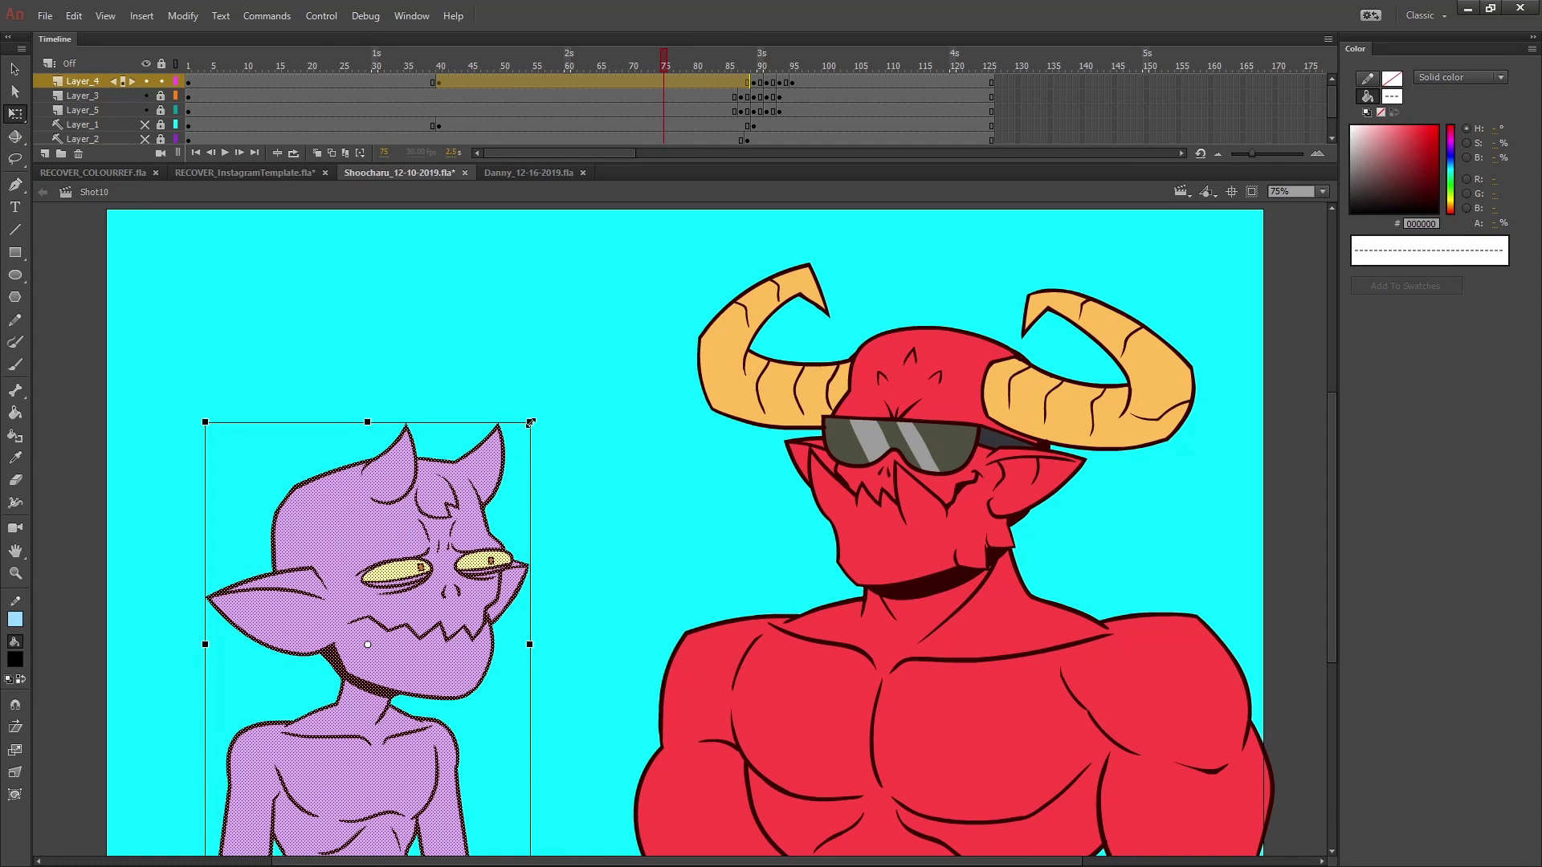
mouse_move(529, 419)
mouse_down()
mouse_move(613, 345)
mouse_move(526, 428)
mouse_move(706, 457)
mouse_move(541, 336)
mouse_move(608, 508)
mouse_move(577, 332)
mouse_move(483, 489)
mouse_move(643, 480)
mouse_move(538, 373)
mouse_move(526, 428)
mouse_up()
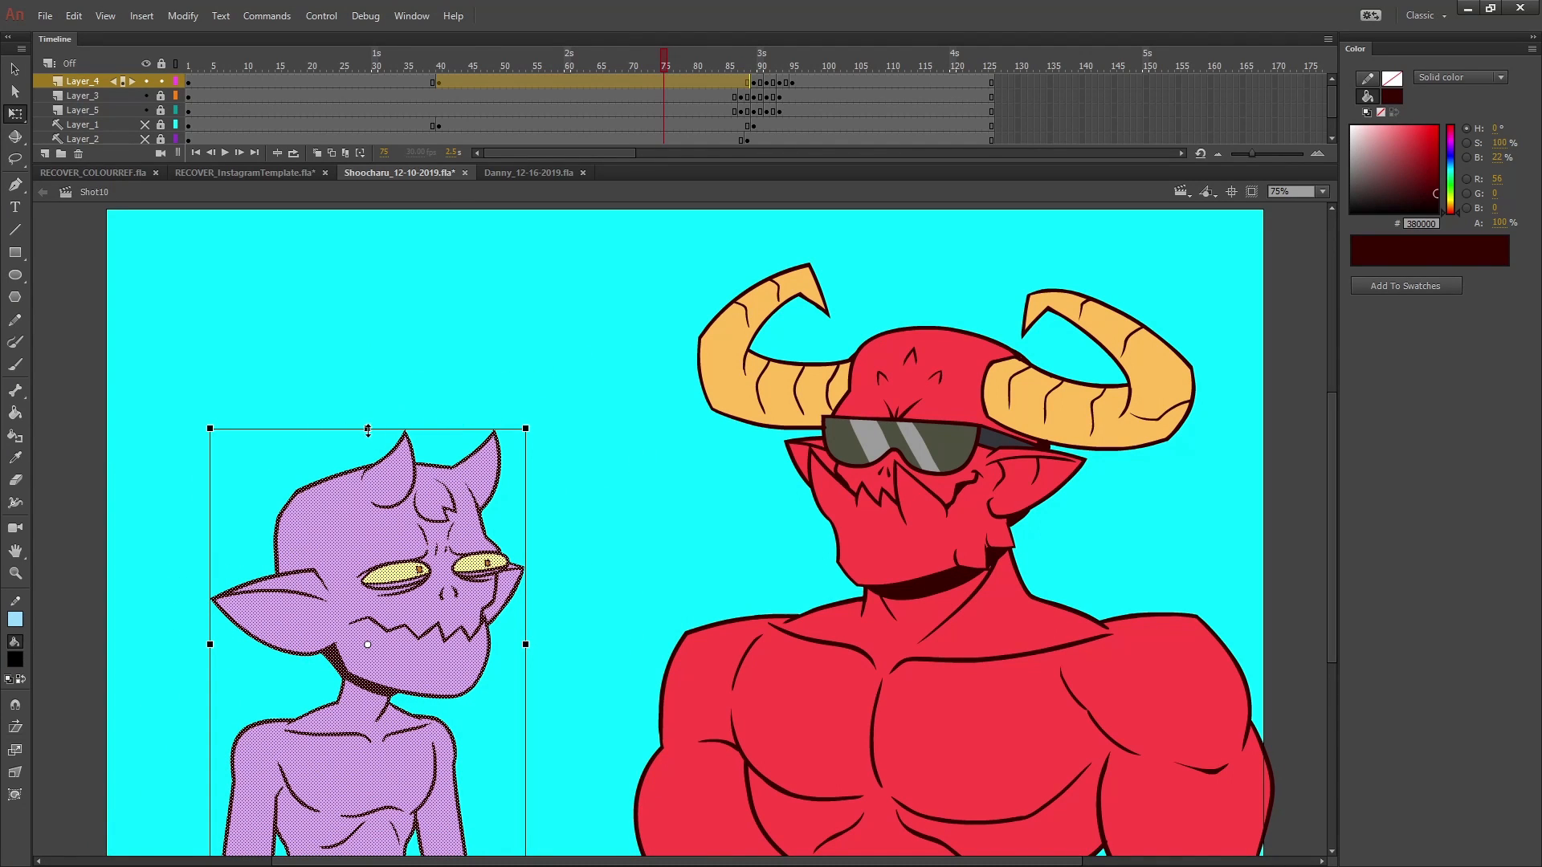
- Squash the purple character vertically, skew it along its upper edge, and undo each transformation
drag(368, 430, 380, 634)
key(ctrl+z)
mouse_move(452, 424)
mouse_down()
mouse_move(480, 425)
mouse_move(441, 424)
mouse_up()
key(ctrl+z)
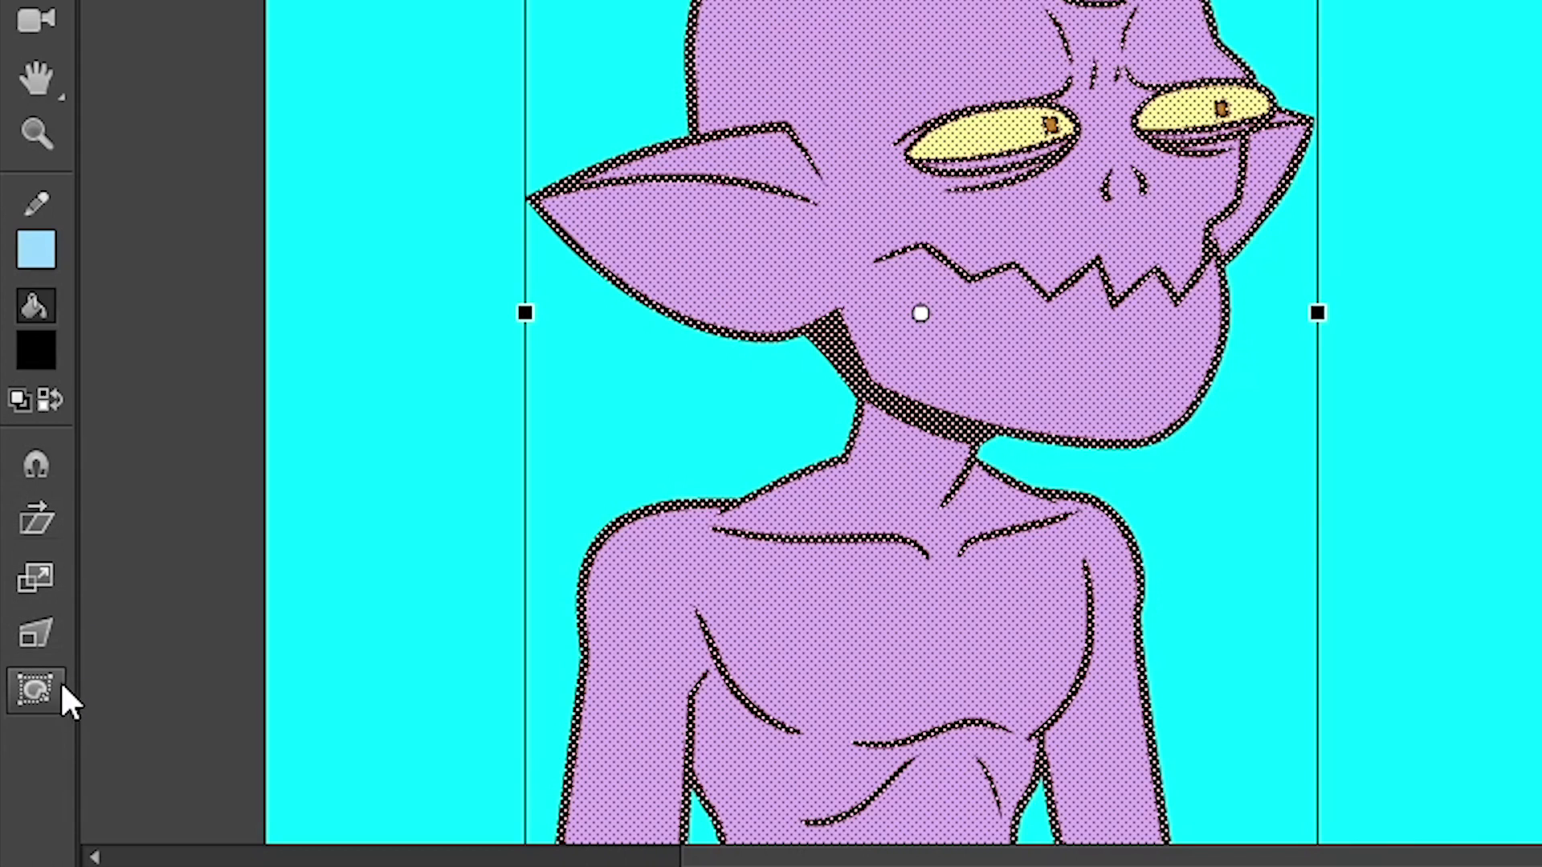
- Distort the purple character's side inward using the Envelope option of the Free Transform Tool
click(35, 689)
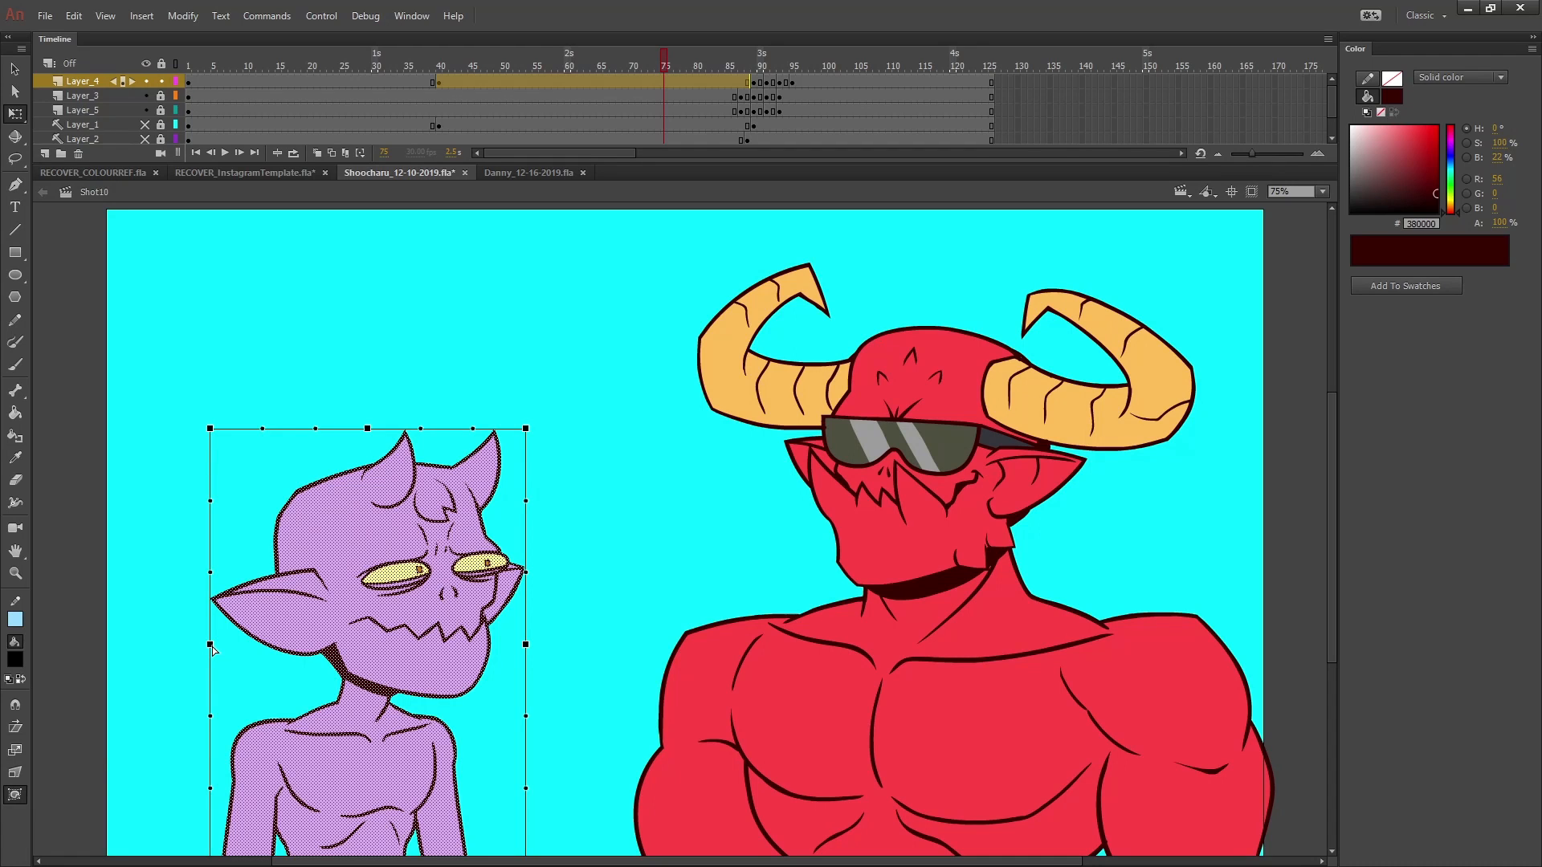
drag(525, 313, 744, 303)
drag(298, 640, 337, 654)
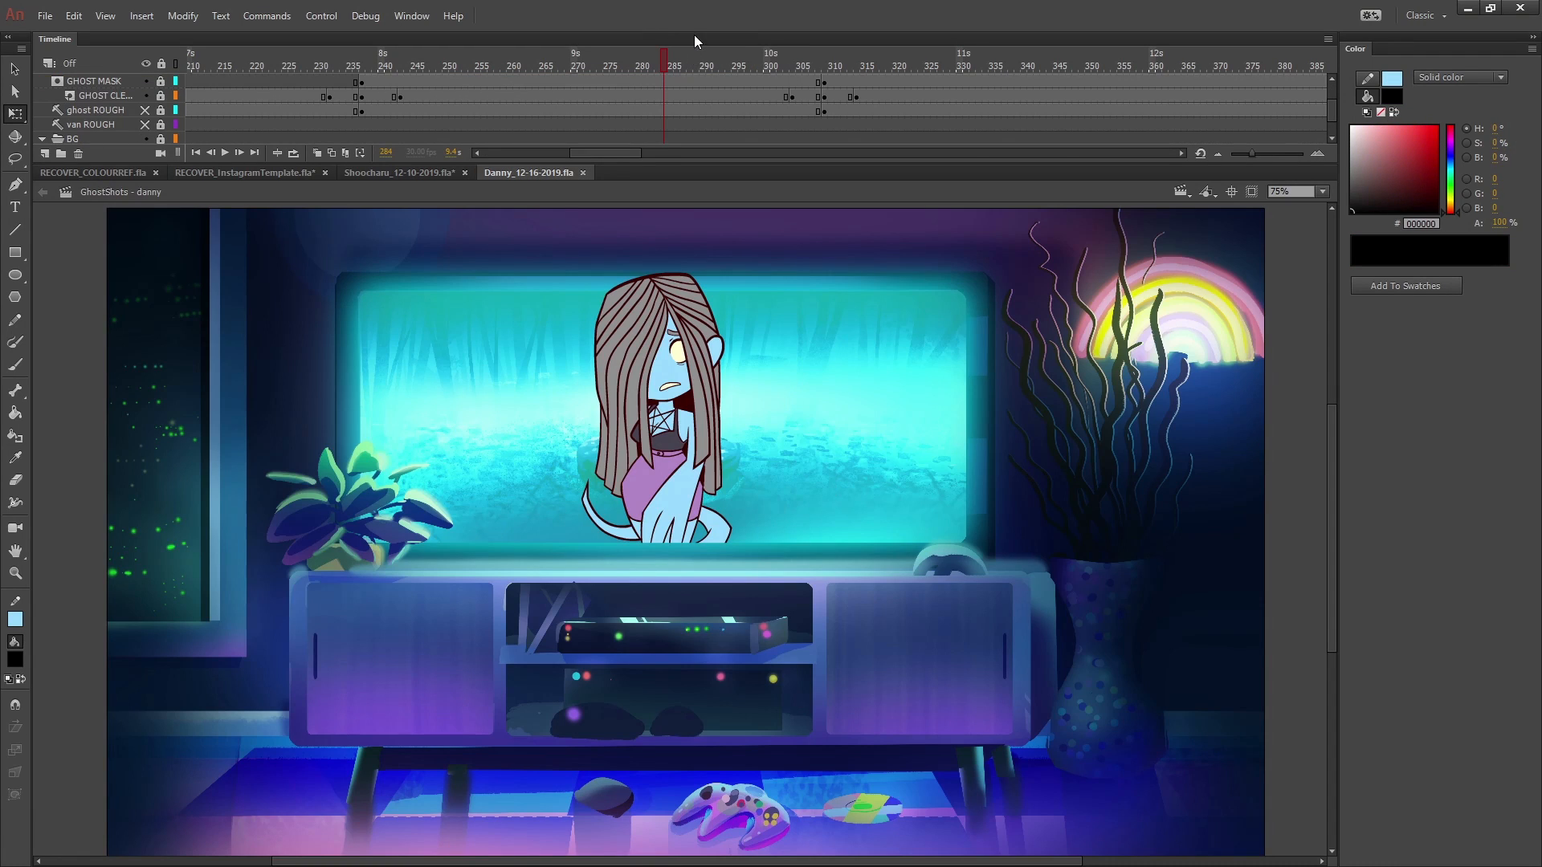
- Play the ghost shot's animation on the timeline
key(Return)
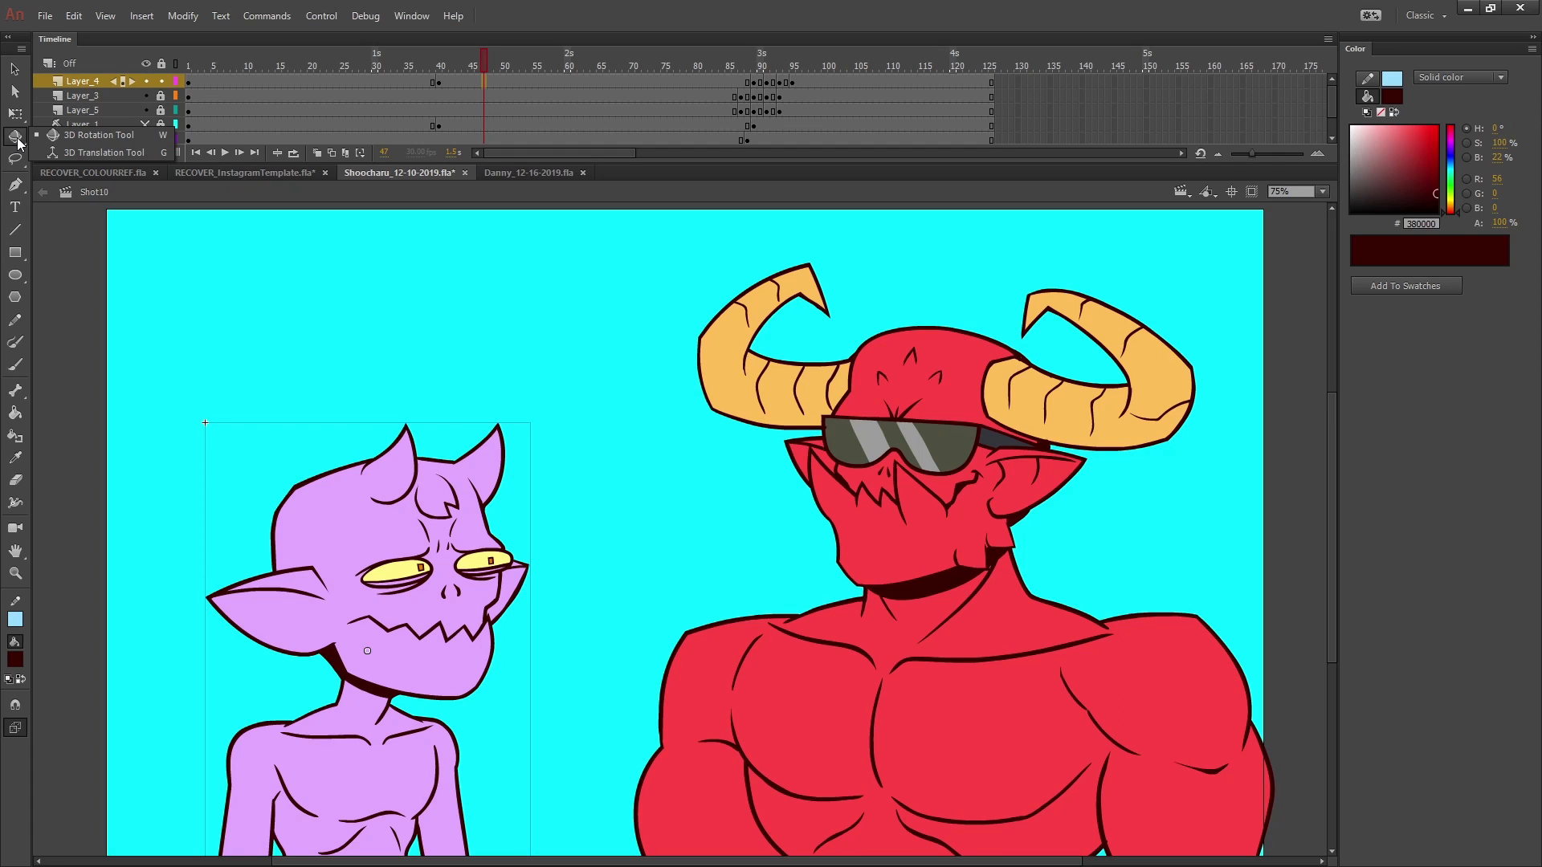
- Activate the Lasso Tool from its group of selection tools
click(12, 160)
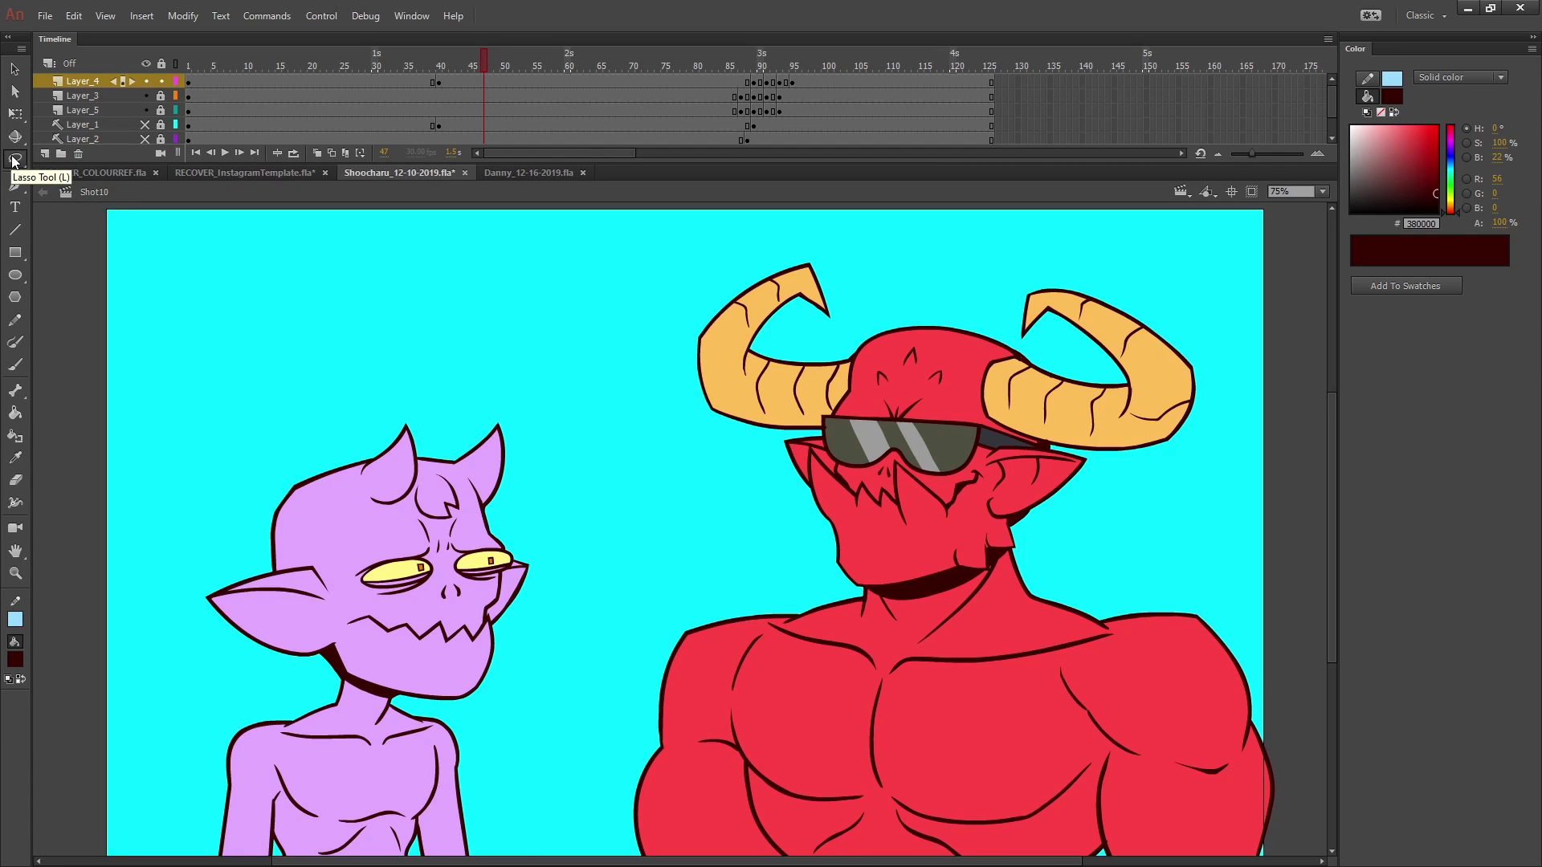
click(12, 160)
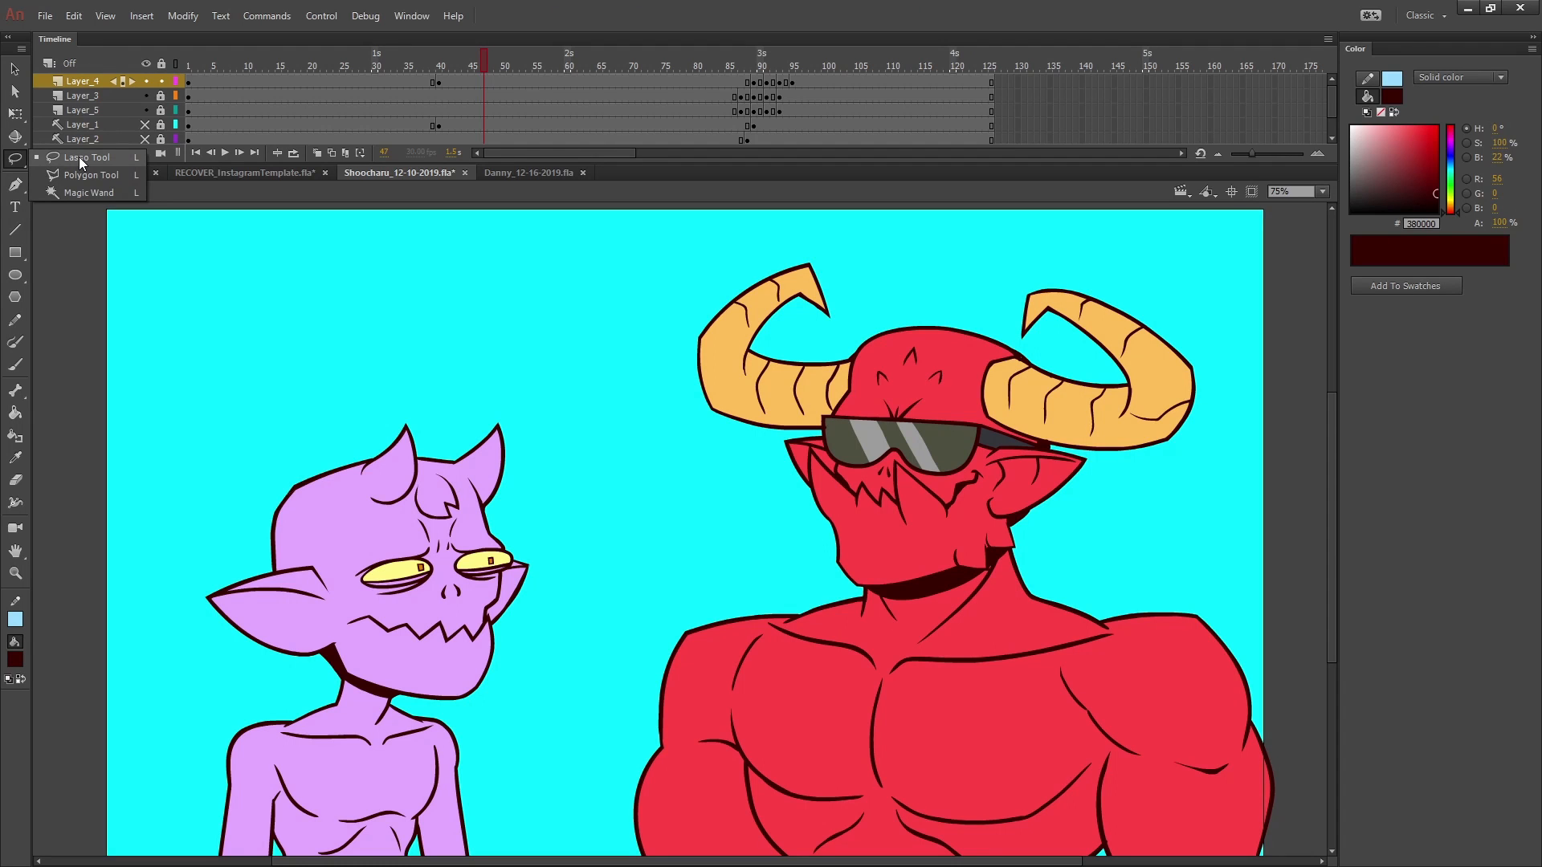
click(78, 156)
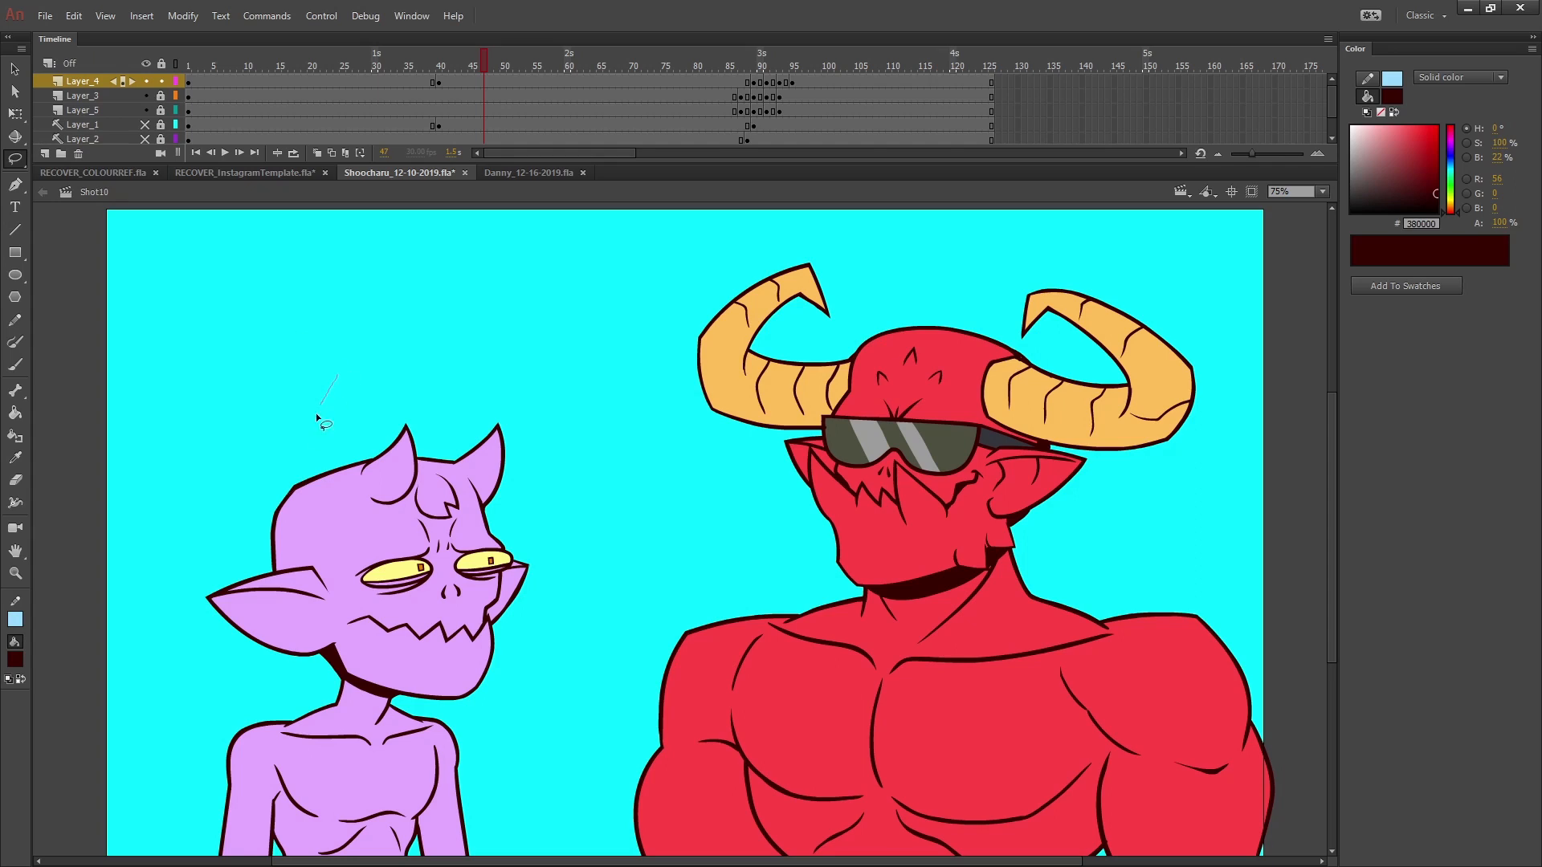
click(14, 158)
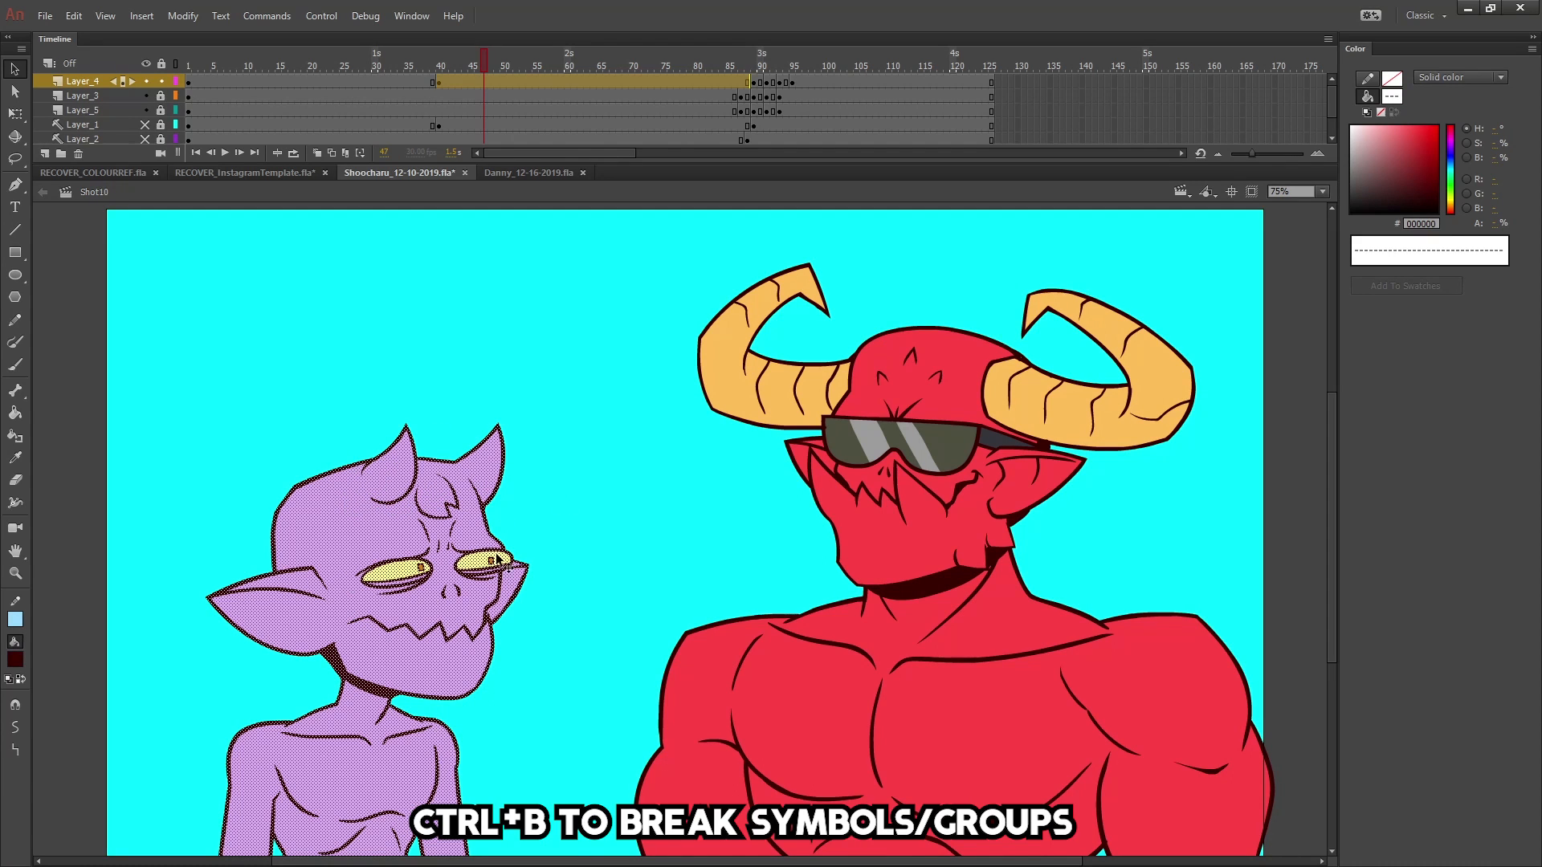
- Break apart and group the purple character, move the group aside, and undo these changes
click(311, 363)
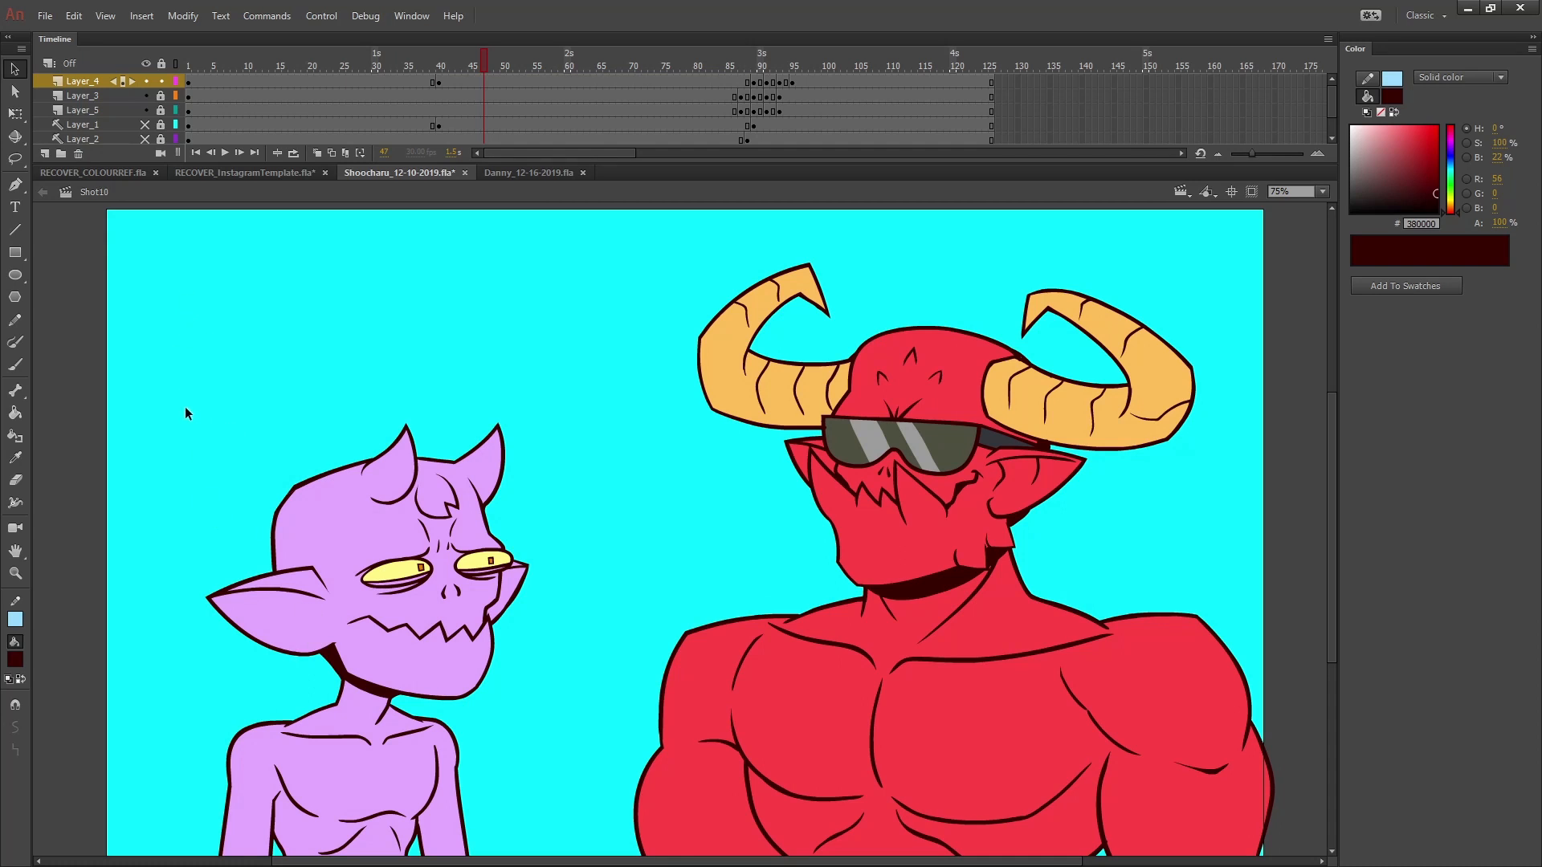
drag(185, 417, 537, 817)
key(ctrl+b)
key(ctrl+g)
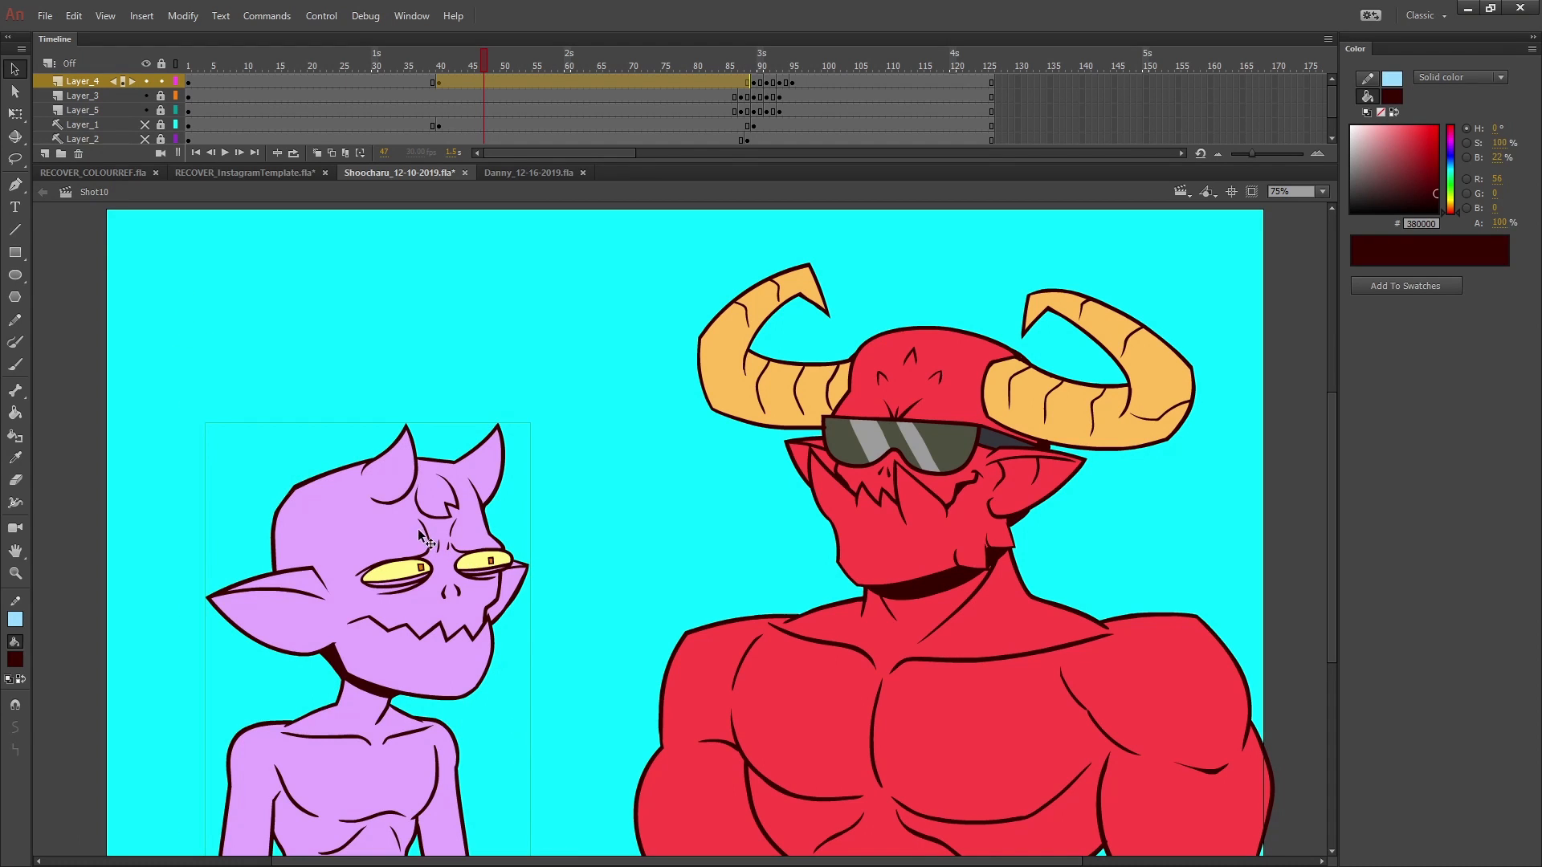
drag(384, 524, 574, 522)
key(ctrl+z)
key(ctrl+z)
key(ctrl+z)
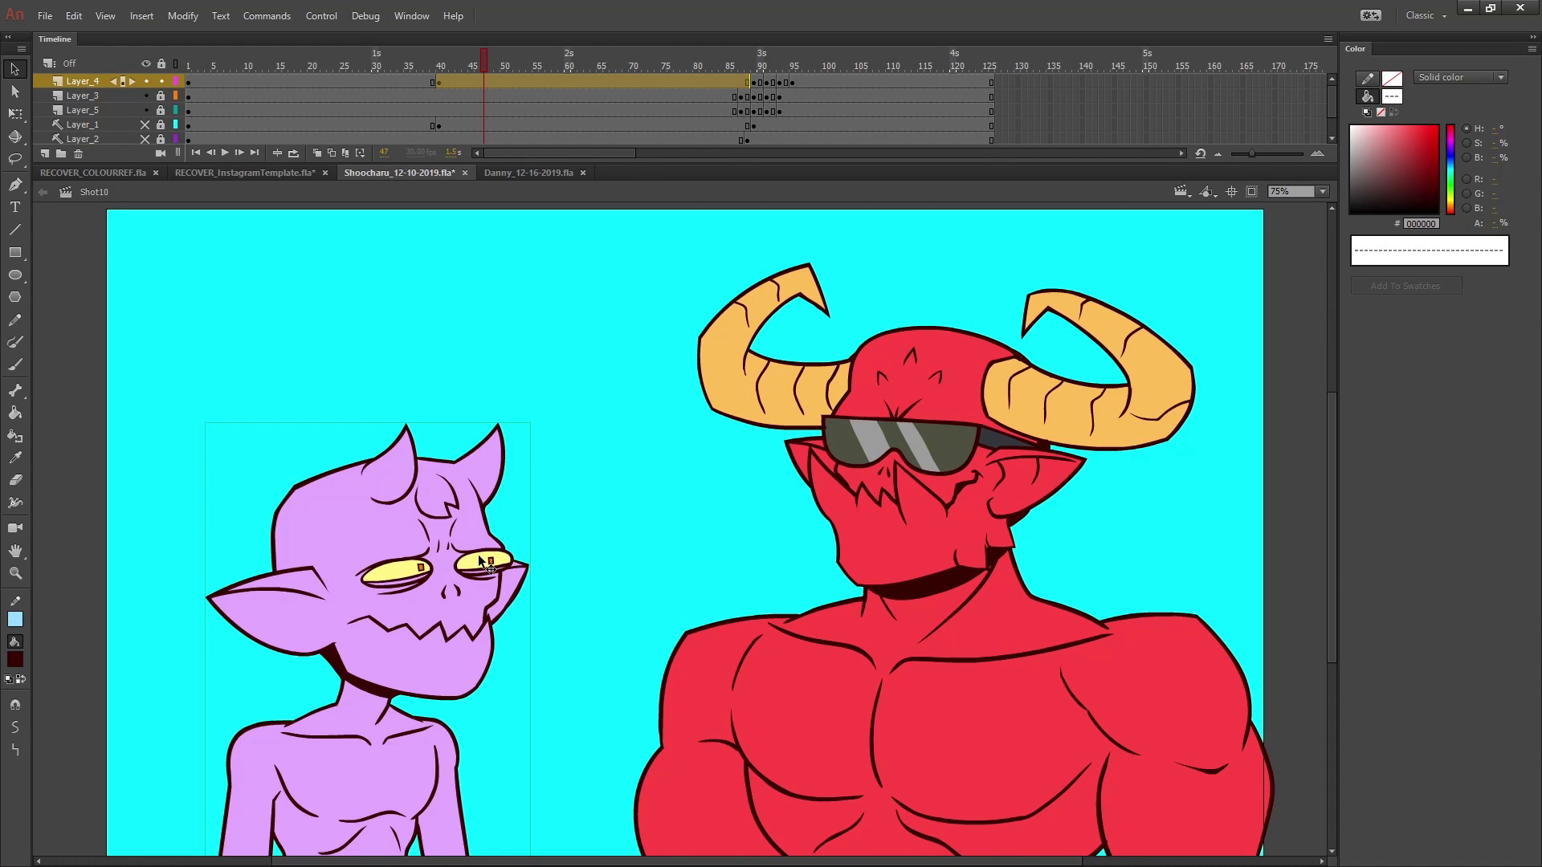
- Group the whole purple character and try to select part of its head with the Lasso Tool
click(321, 530)
click(360, 449)
key(ctrl+a)
key(ctrl+g)
key(l)
mouse_move(393, 384)
mouse_down()
mouse_move(371, 393)
mouse_move(498, 436)
mouse_move(326, 424)
mouse_move(407, 475)
mouse_up()
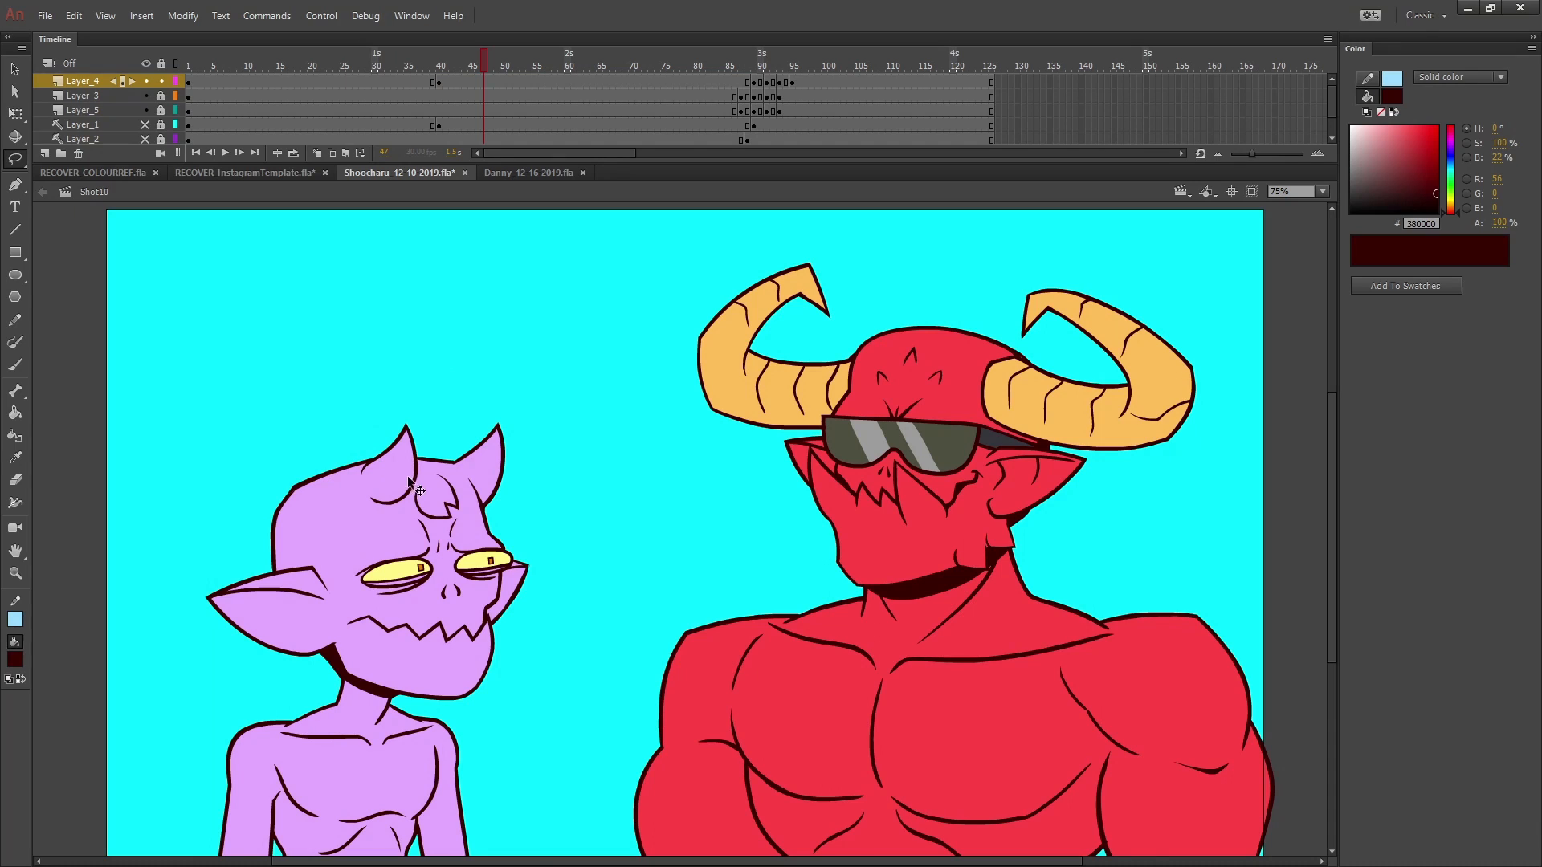
- Break apart the purple character and select the upper part of its head with the Lasso Tool
click(15, 70)
click(304, 532)
key(ctrl+b)
click(320, 409)
click(16, 159)
drag(353, 410, 369, 401)
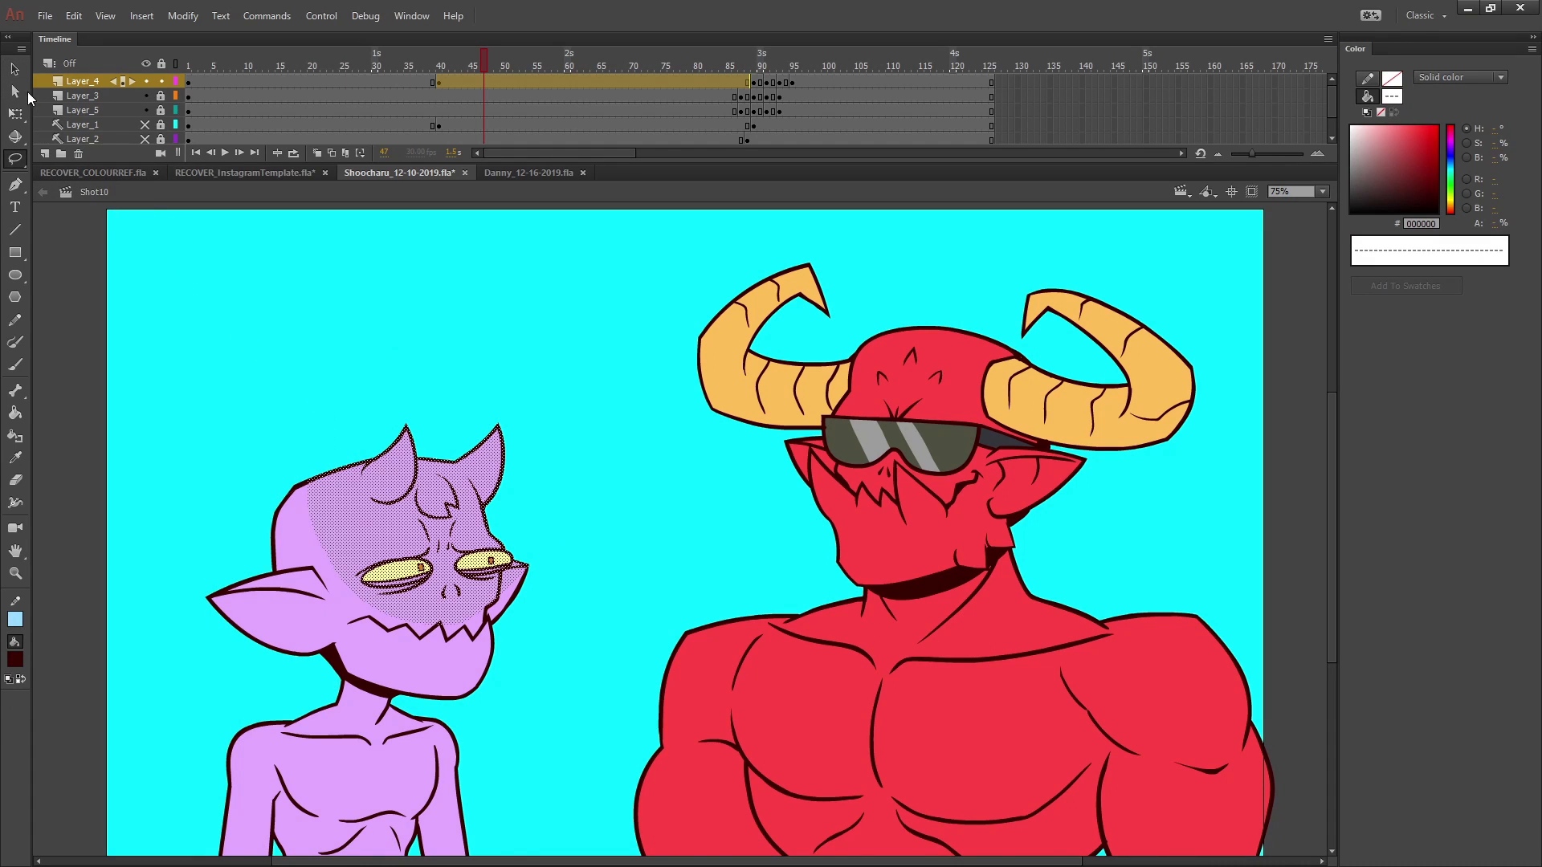
- Move the lasso-selected upper part of the purple character's head away with the Selection Tool
click(15, 70)
drag(427, 511, 460, 438)
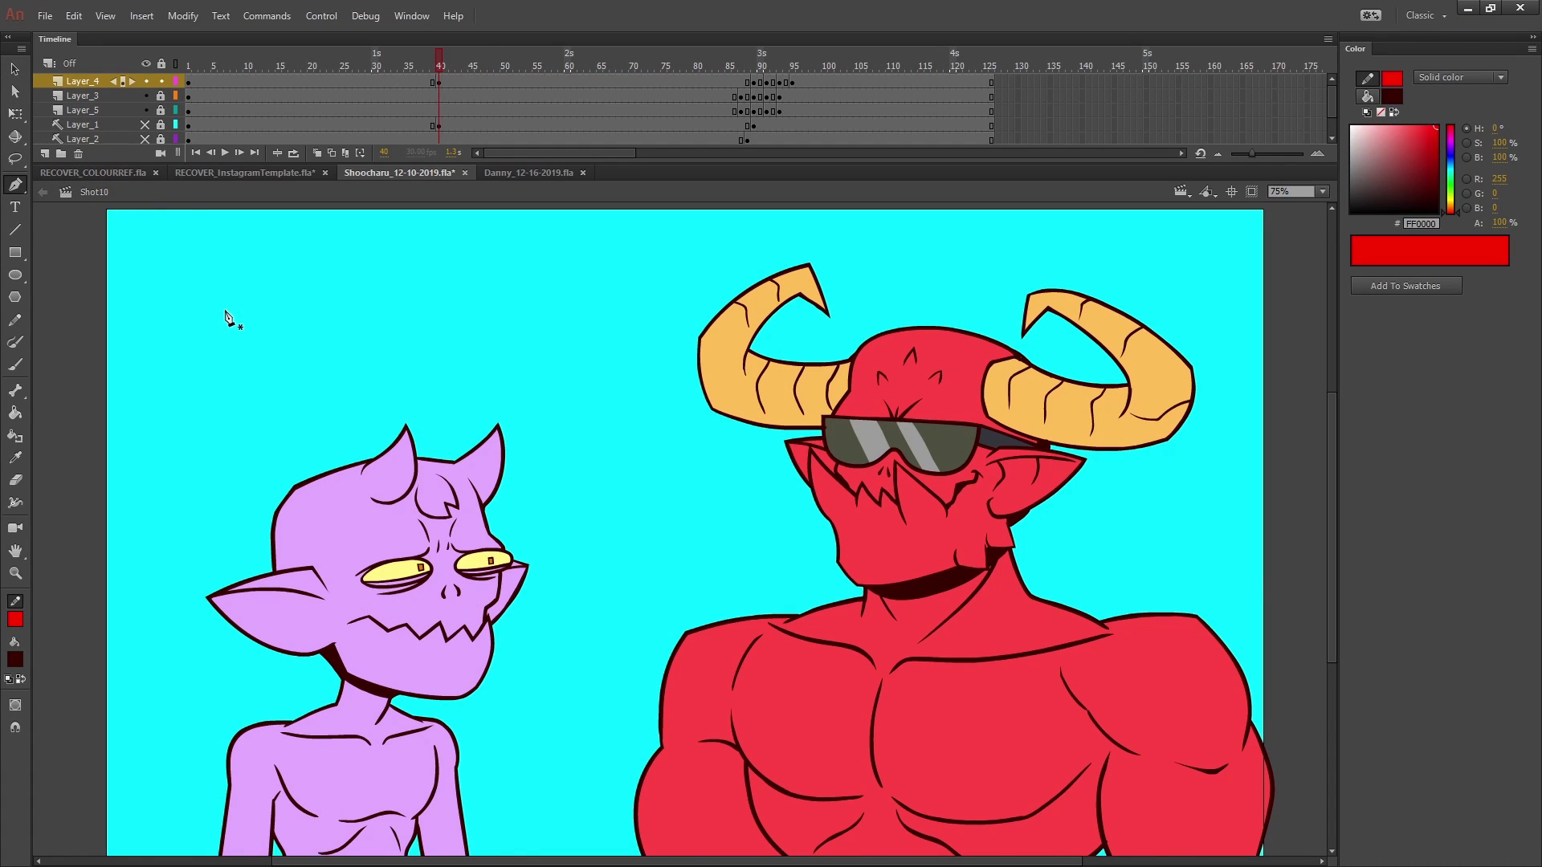
- Draw a nearly closed curved outline above the purple character's head with the Pen Tool
click(220, 310)
drag(306, 351, 460, 242)
drag(423, 234, 339, 225)
drag(300, 222, 212, 293)
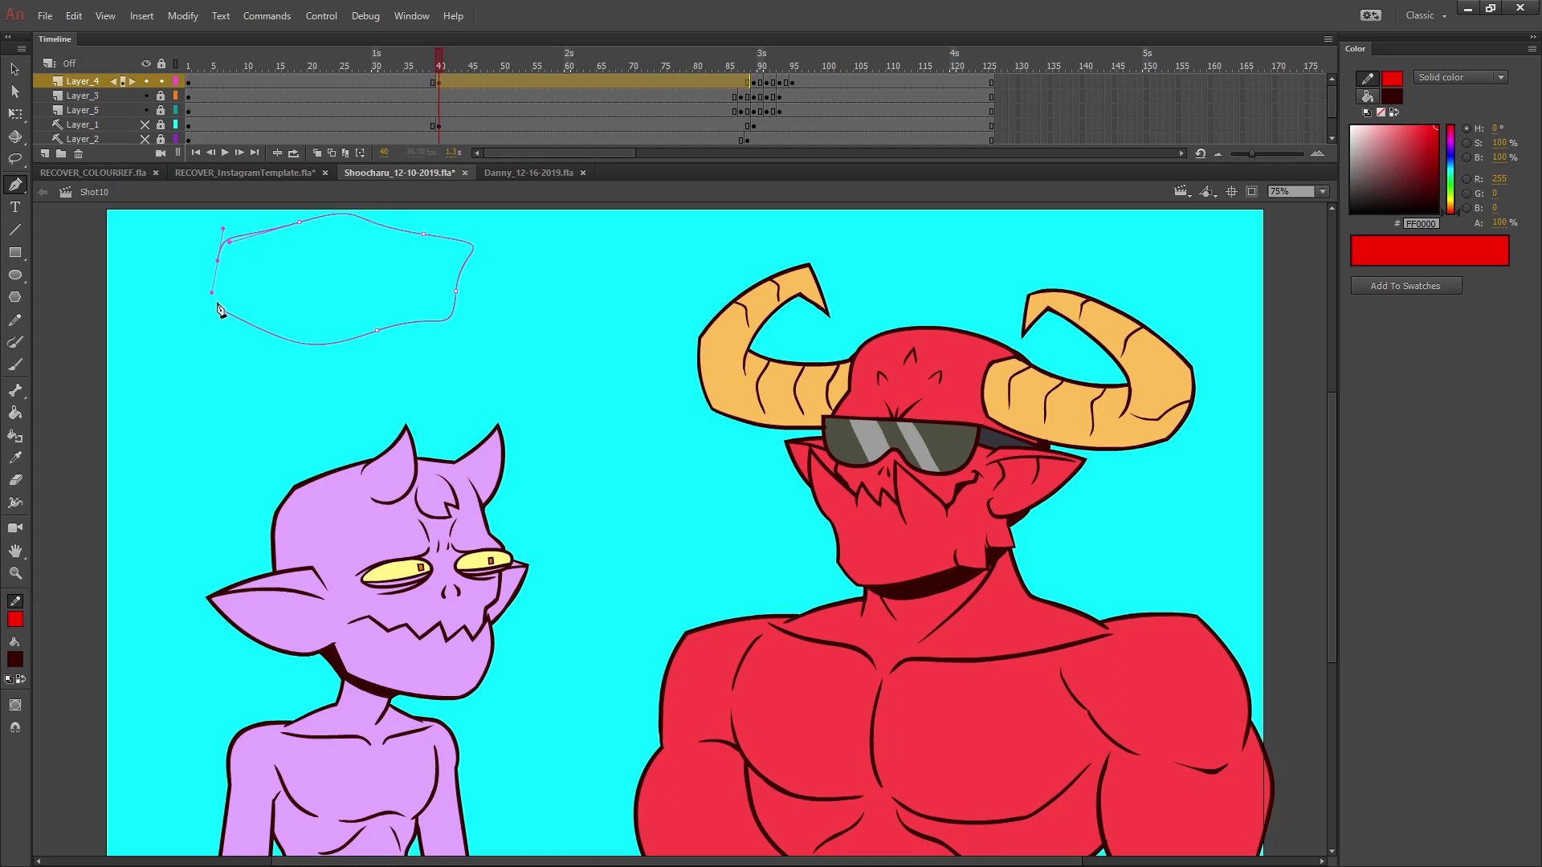
click(221, 309)
key(v)
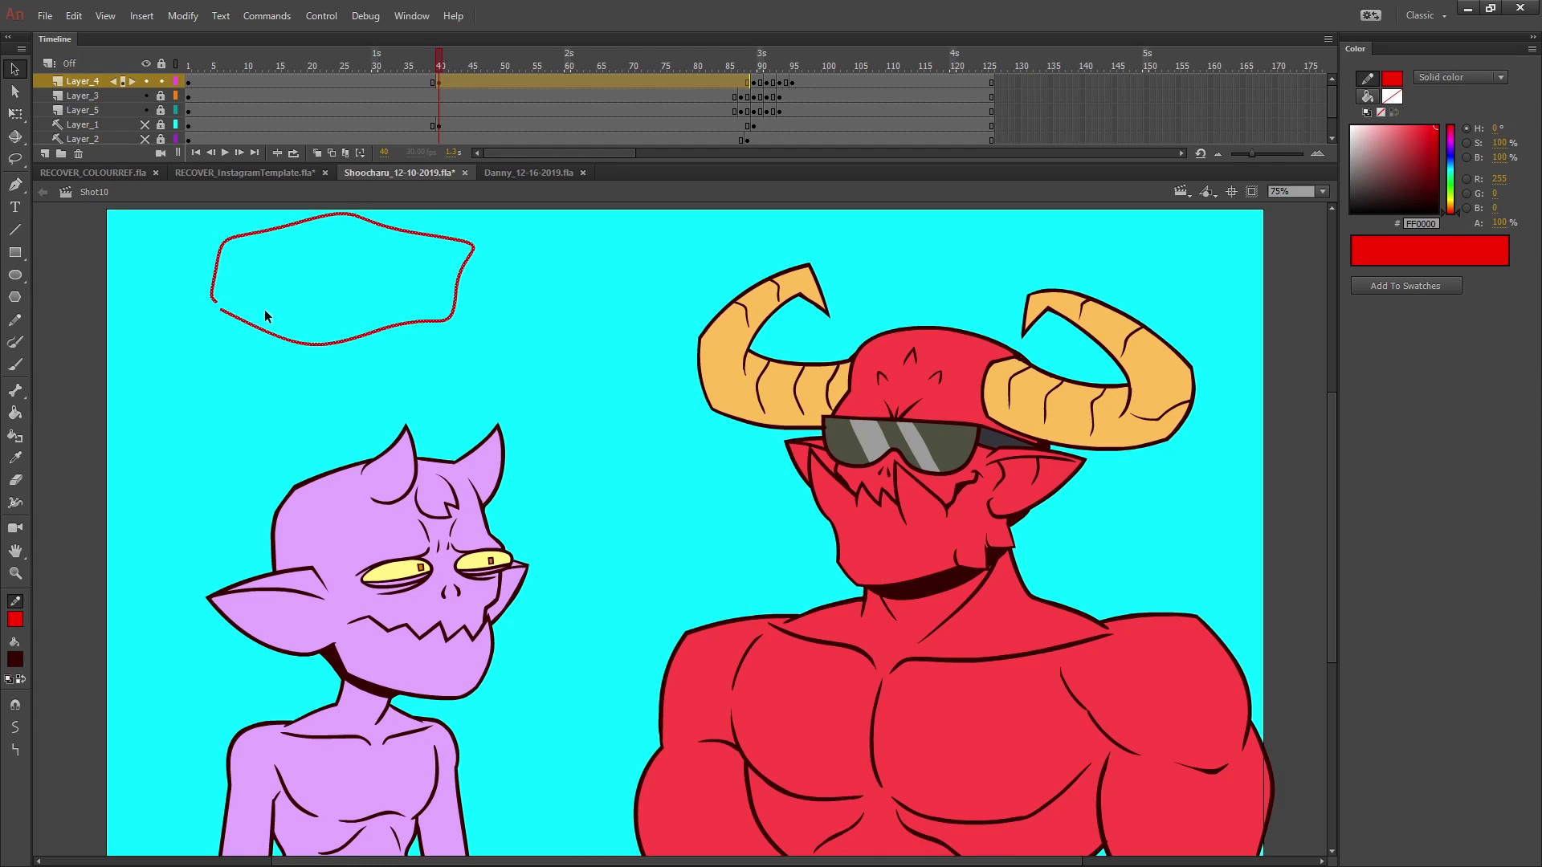
click(207, 289)
- Activate the Text Tool and examine its character properties
key(t)
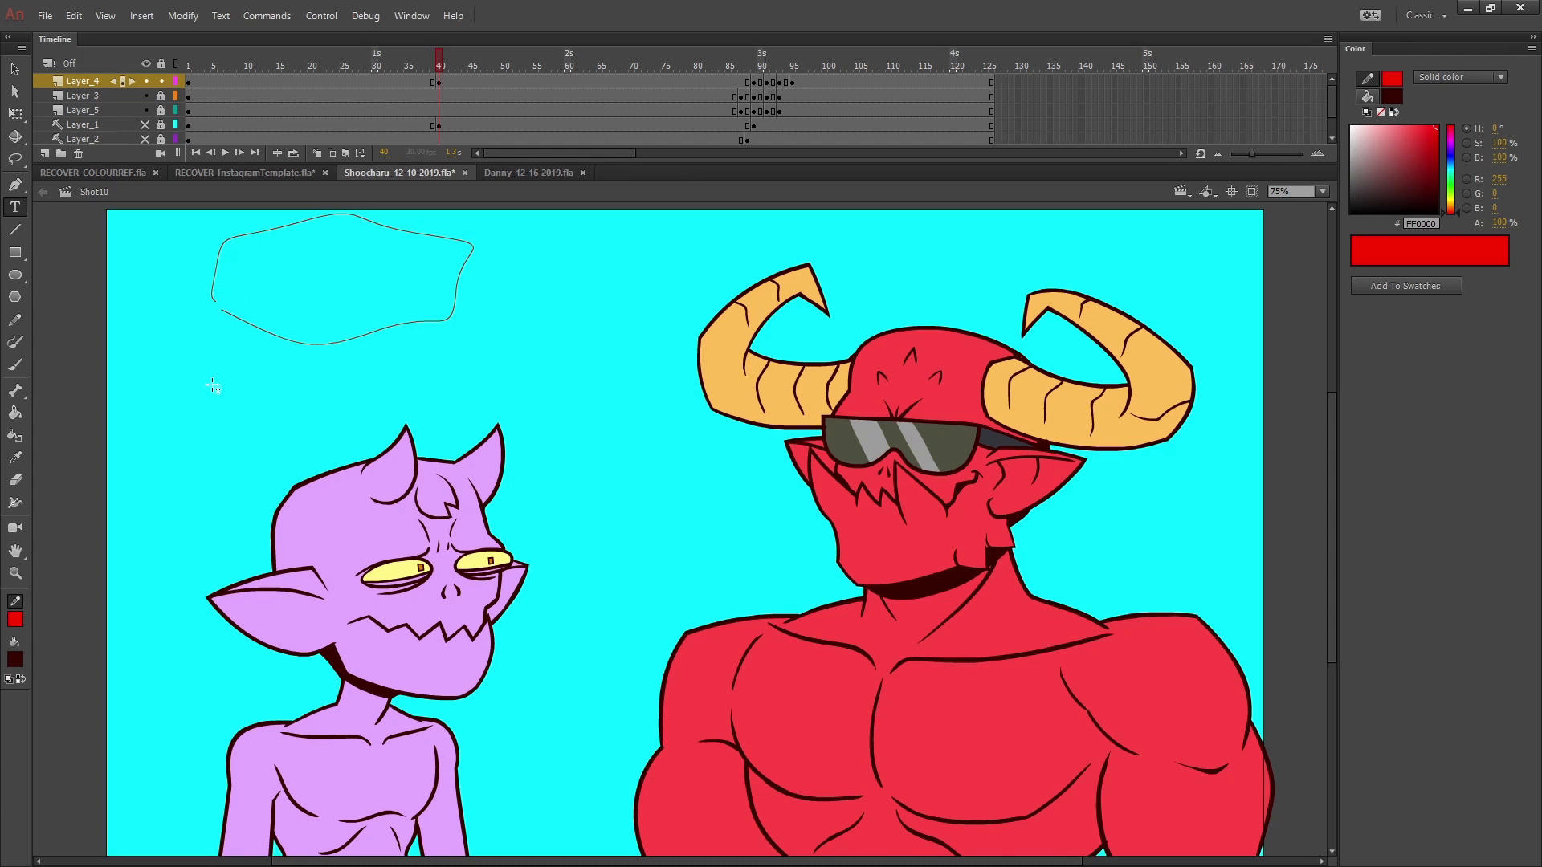
click(412, 17)
click(432, 151)
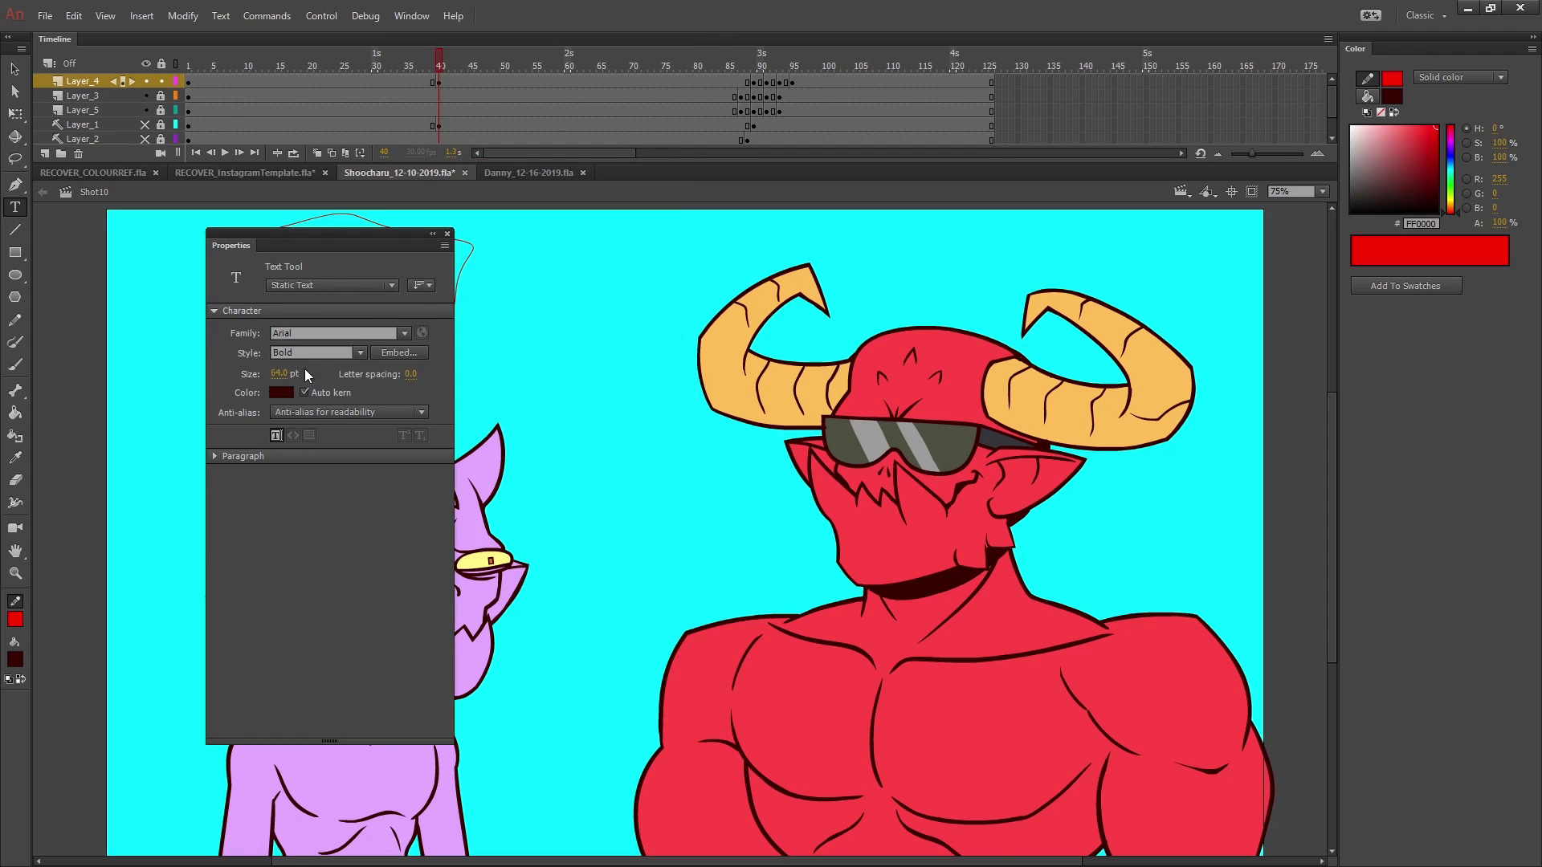
click(128, 337)
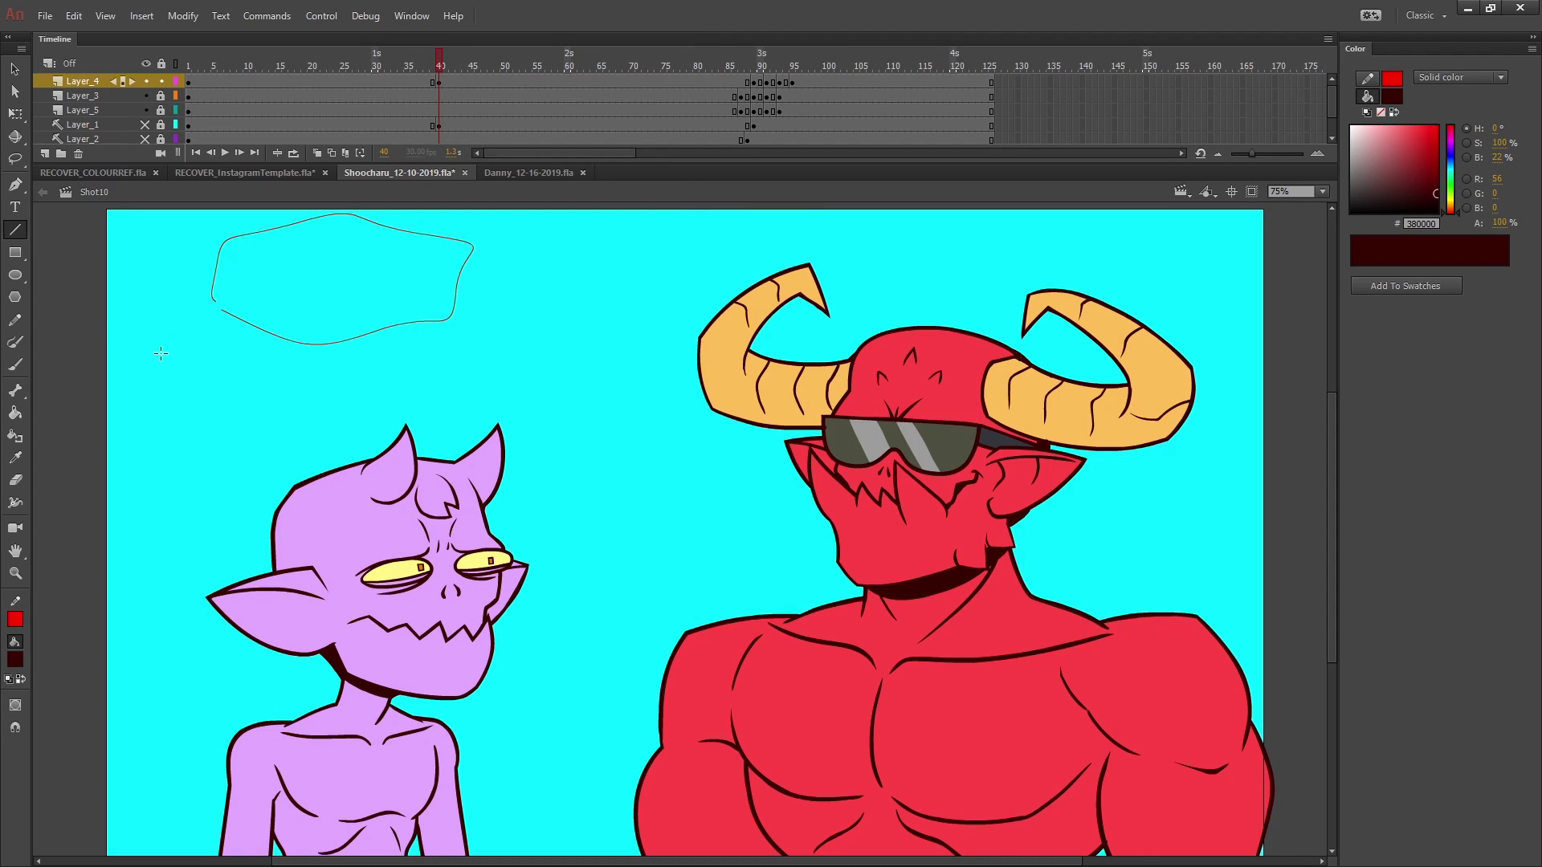
- Draw connected line segments above the purple character with the Line Tool and bend the starting part into a curve
mouse_move(146, 422)
mouse_down()
mouse_move(261, 458)
mouse_move(389, 395)
mouse_move(543, 389)
mouse_up()
drag(543, 388, 679, 248)
key(v)
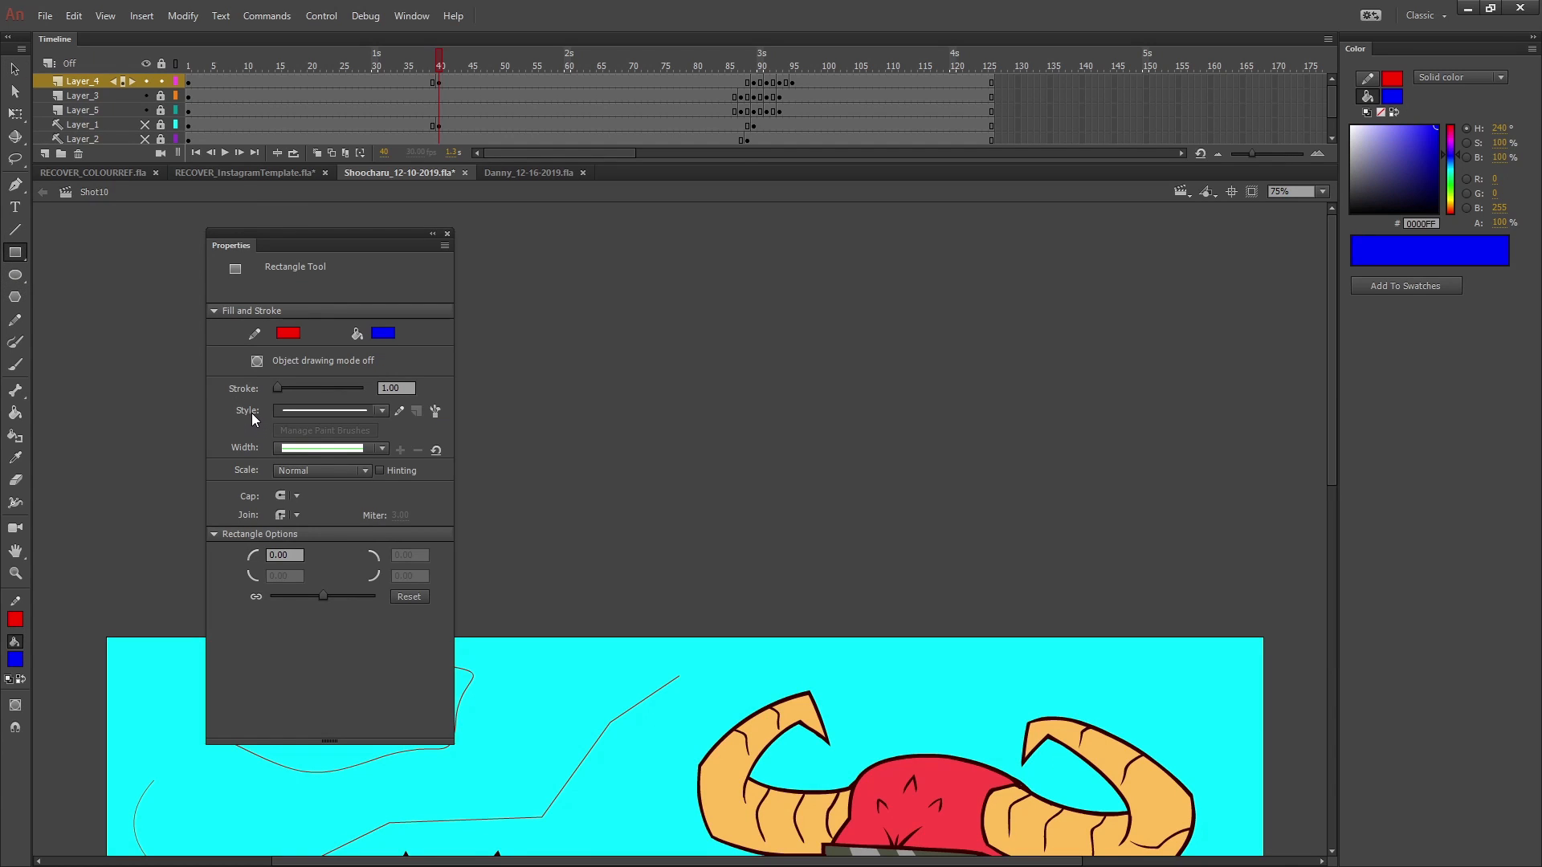
- Draw a blue rectangle with a red outline, about 500 by 452 px, above the stage with the Rectangle Tool
click(15, 275)
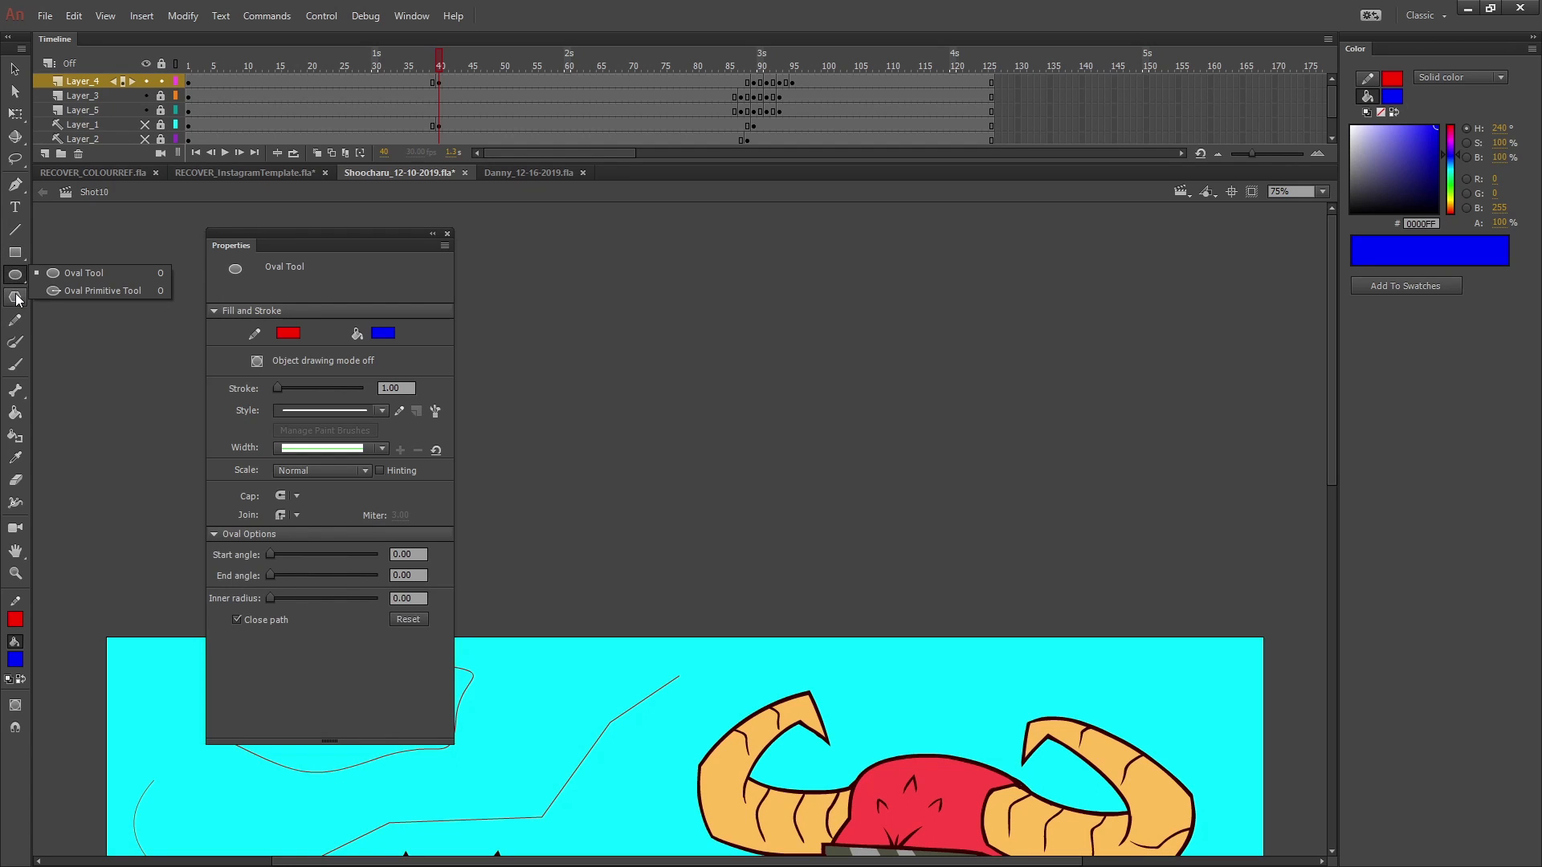
click(16, 297)
click(16, 253)
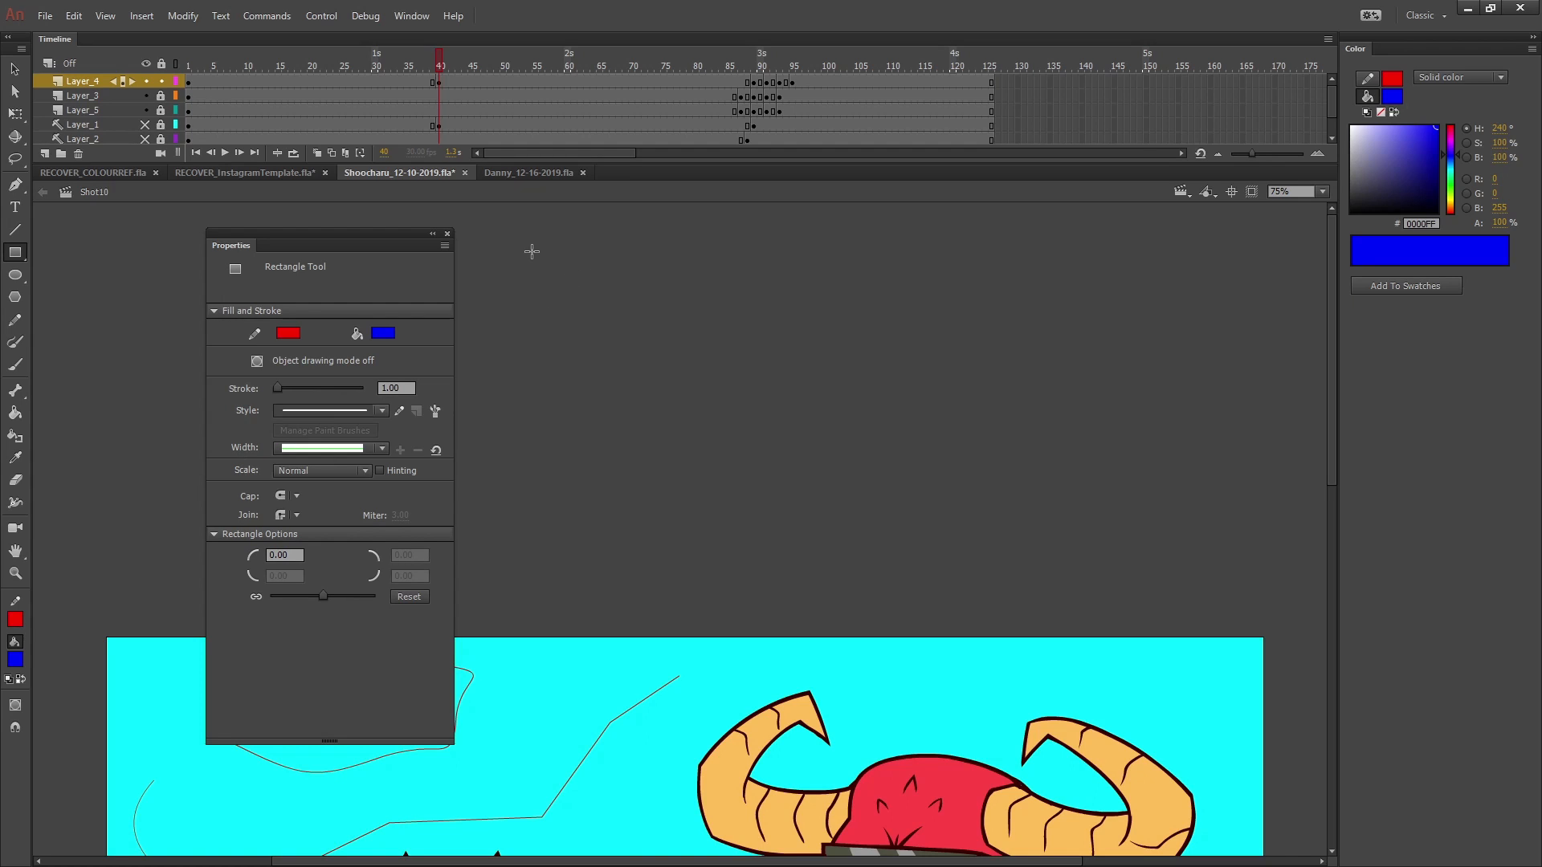
mouse_move(545, 253)
mouse_down()
mouse_move(783, 445)
mouse_move(845, 526)
mouse_up()
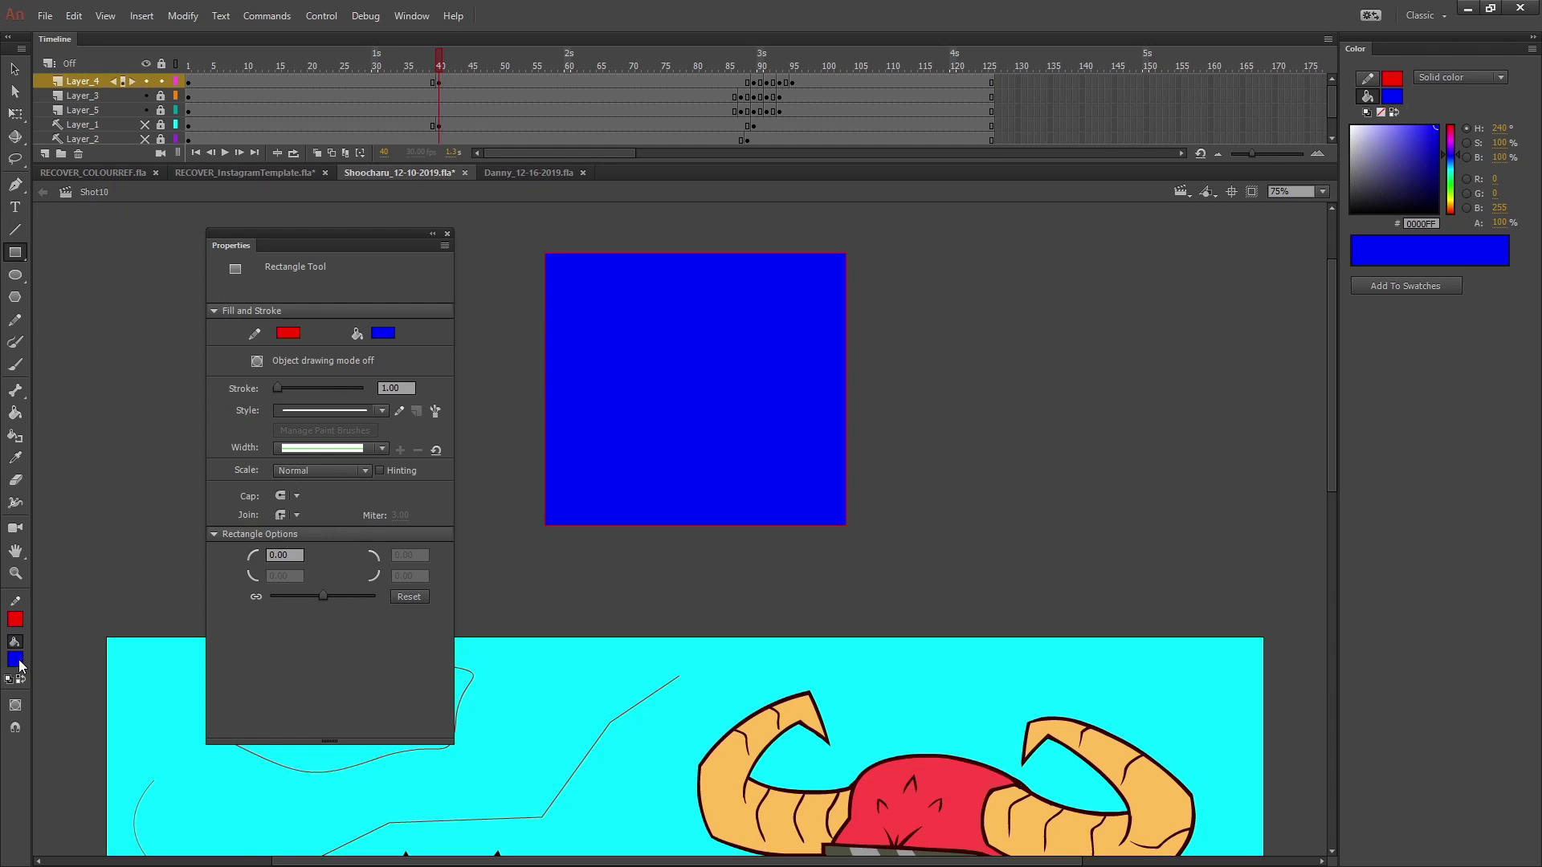
- Select the blue rectangle's whole red outline and set its stroke colour to none
click(14, 70)
double_click(549, 401)
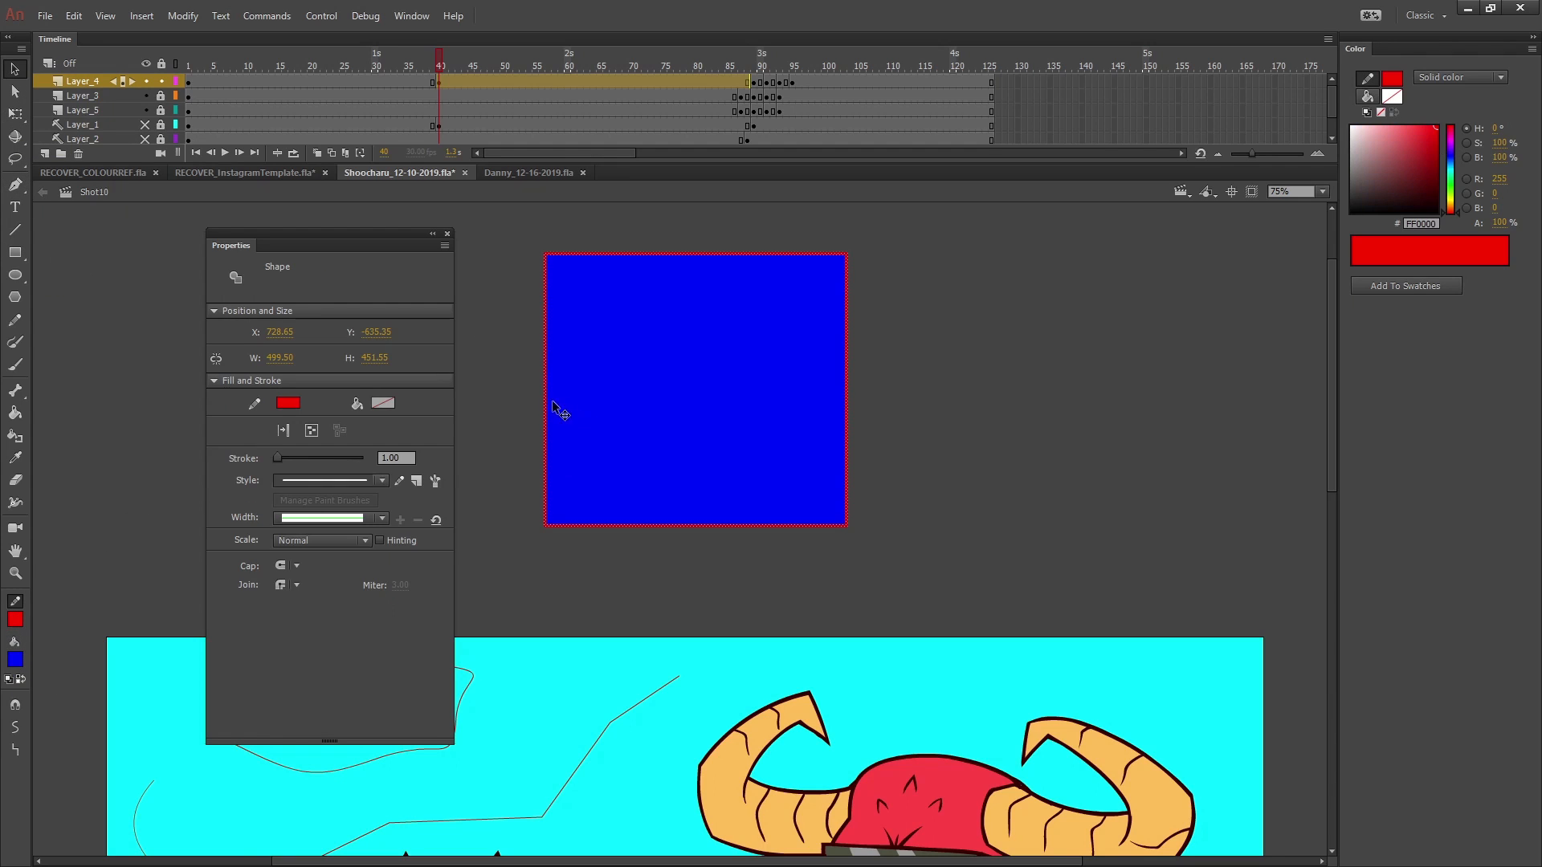
click(16, 623)
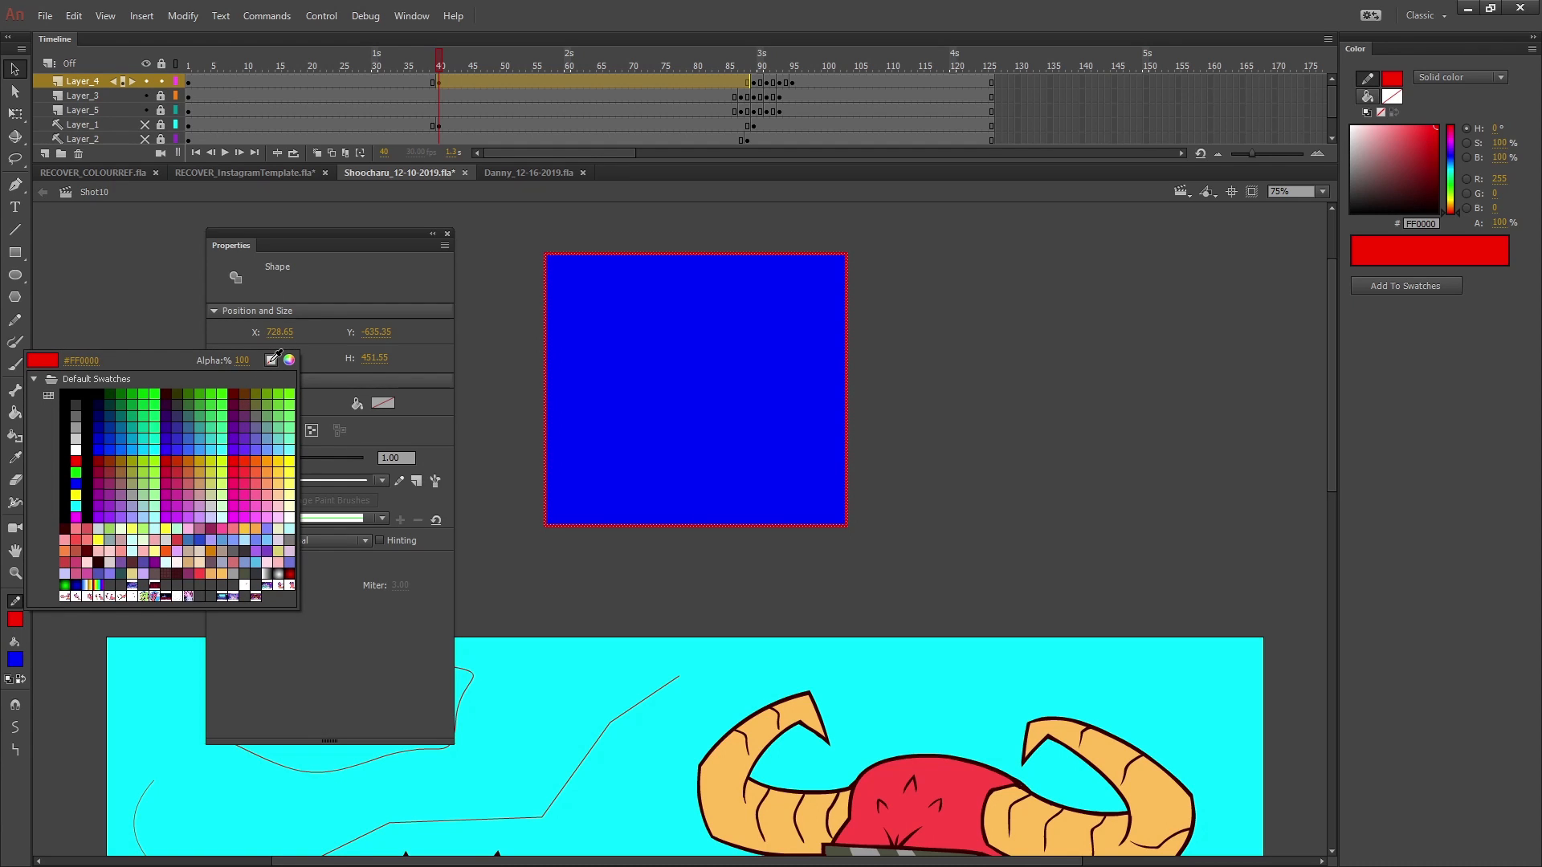
click(271, 360)
- Draw a red wavy line beside the blue rectangle and a curve across it with the Pencil Tool
key(y)
mouse_move(938, 270)
mouse_down()
mouse_move(912, 310)
mouse_move(1097, 350)
mouse_move(1063, 459)
mouse_move(914, 501)
mouse_move(1052, 535)
mouse_move(1126, 523)
mouse_up()
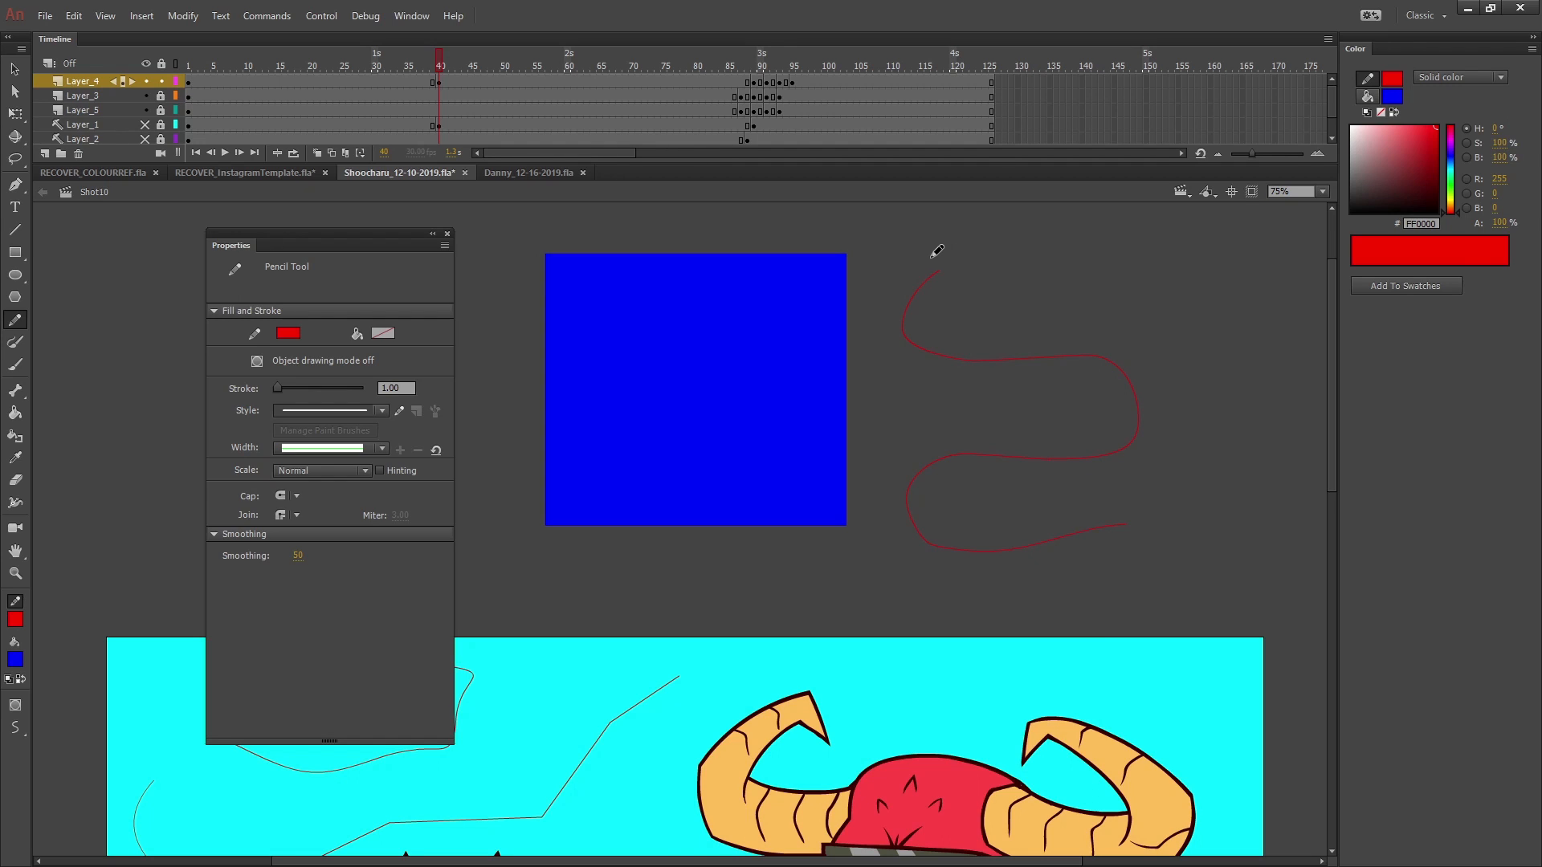
drag(775, 277, 532, 342)
key(v)
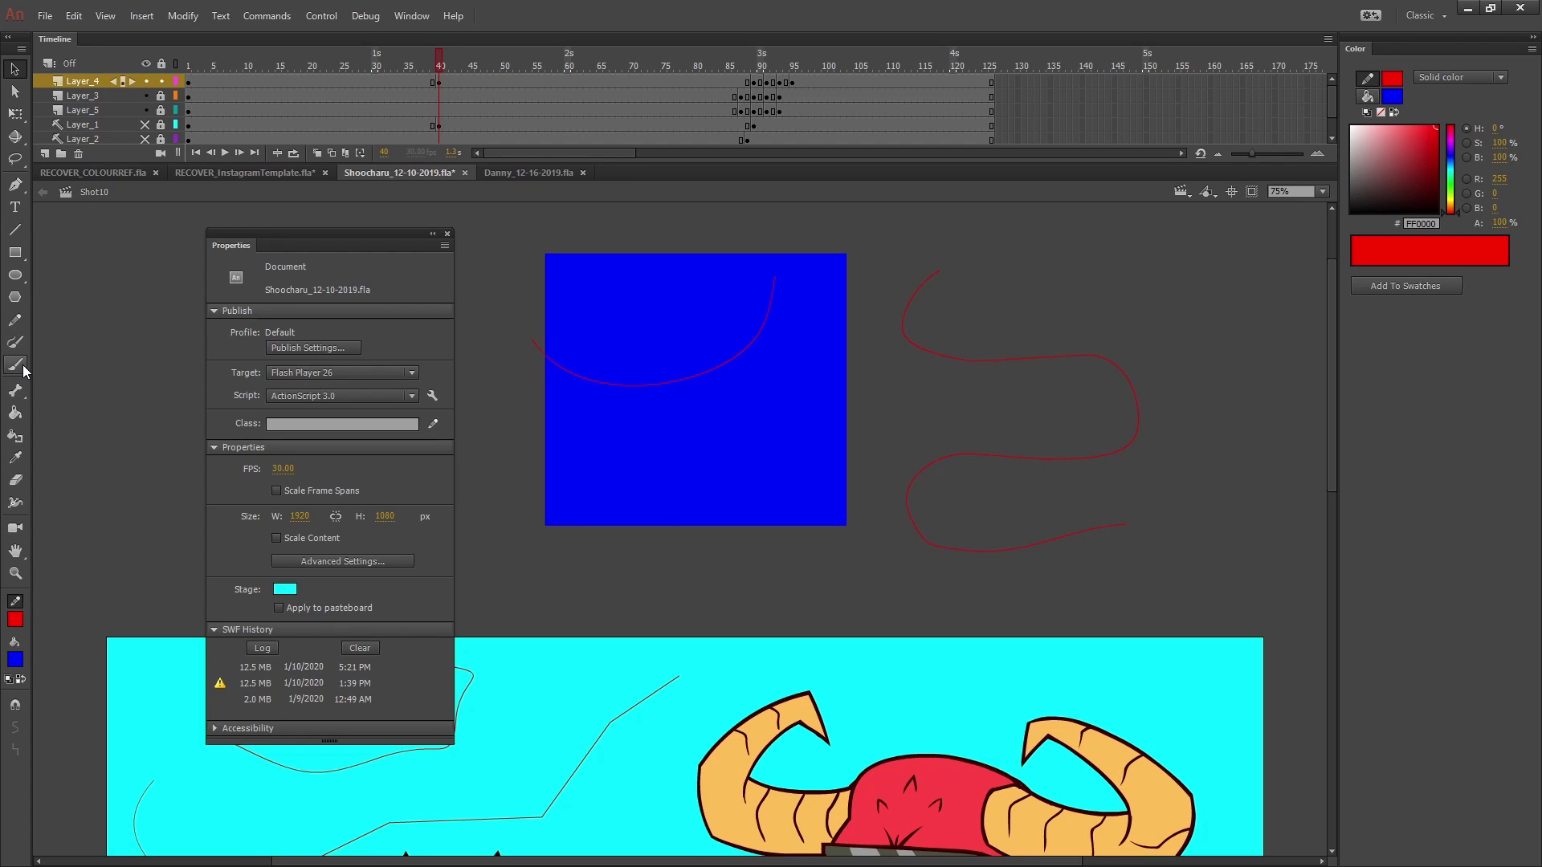
- Paint a thick red stroke across the blue rectangle with the Paint Brush Tool, and undo it
click(16, 342)
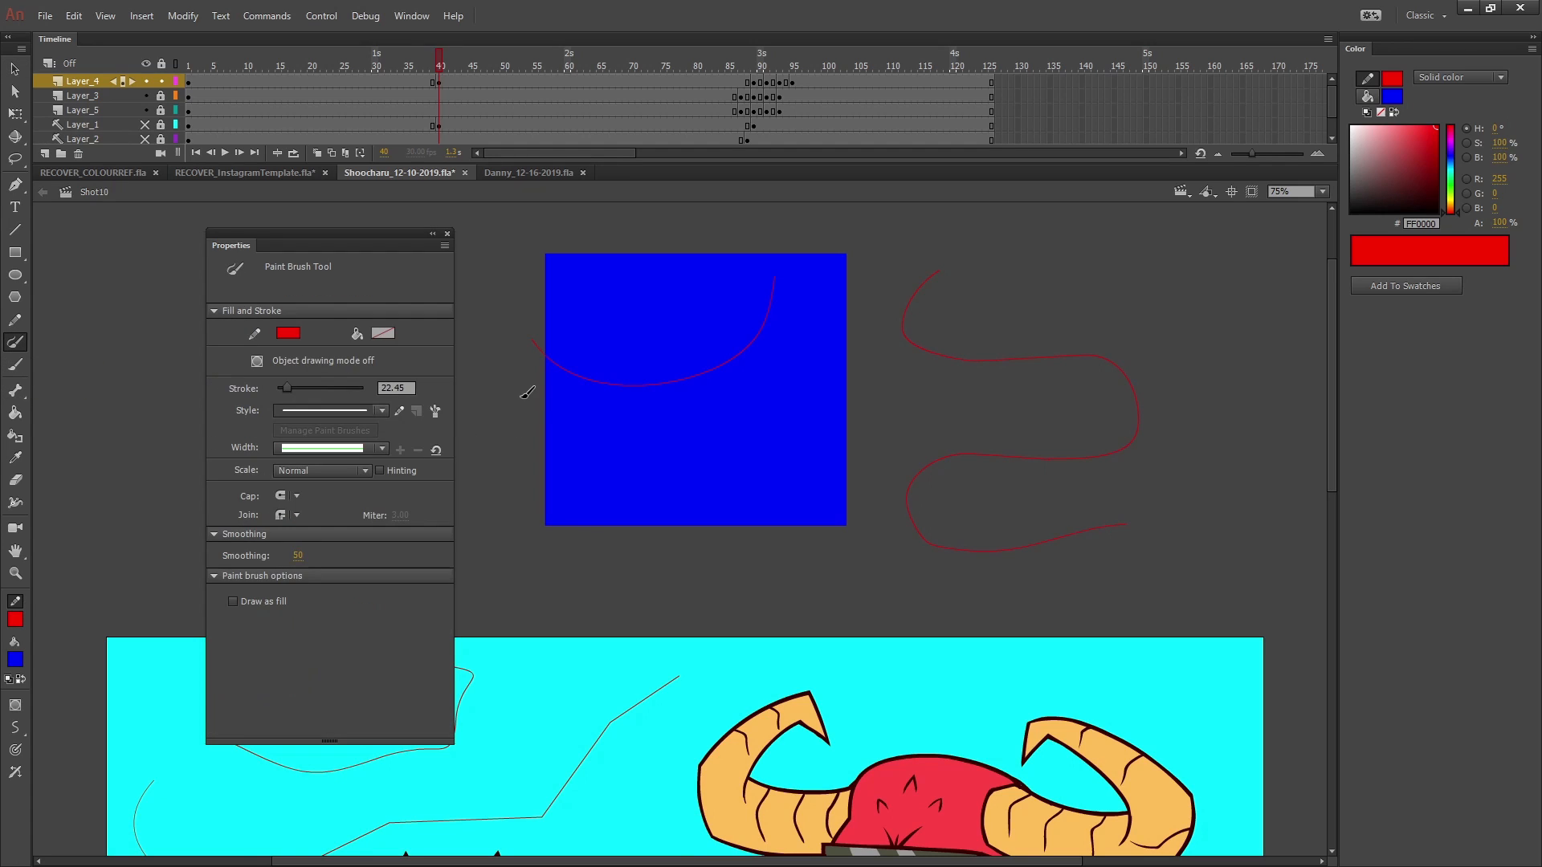
mouse_move(482, 414)
mouse_down()
mouse_move(598, 435)
mouse_move(774, 398)
mouse_move(850, 350)
mouse_up()
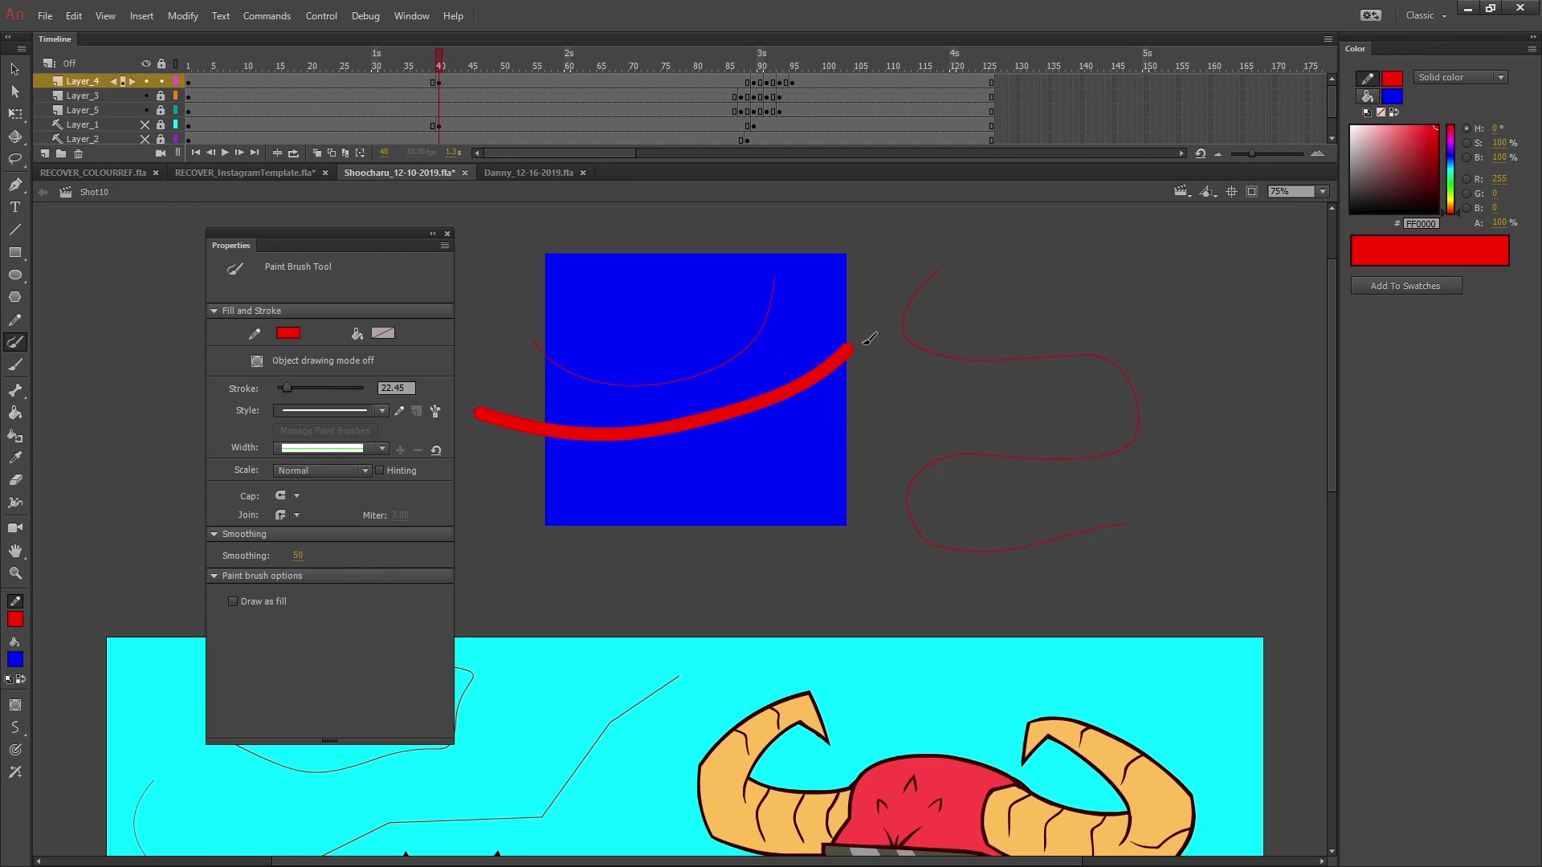
key(ctrl+z)
- Paint a long curved blue stroke above the purple character's head with the Brush Tool
click(15, 364)
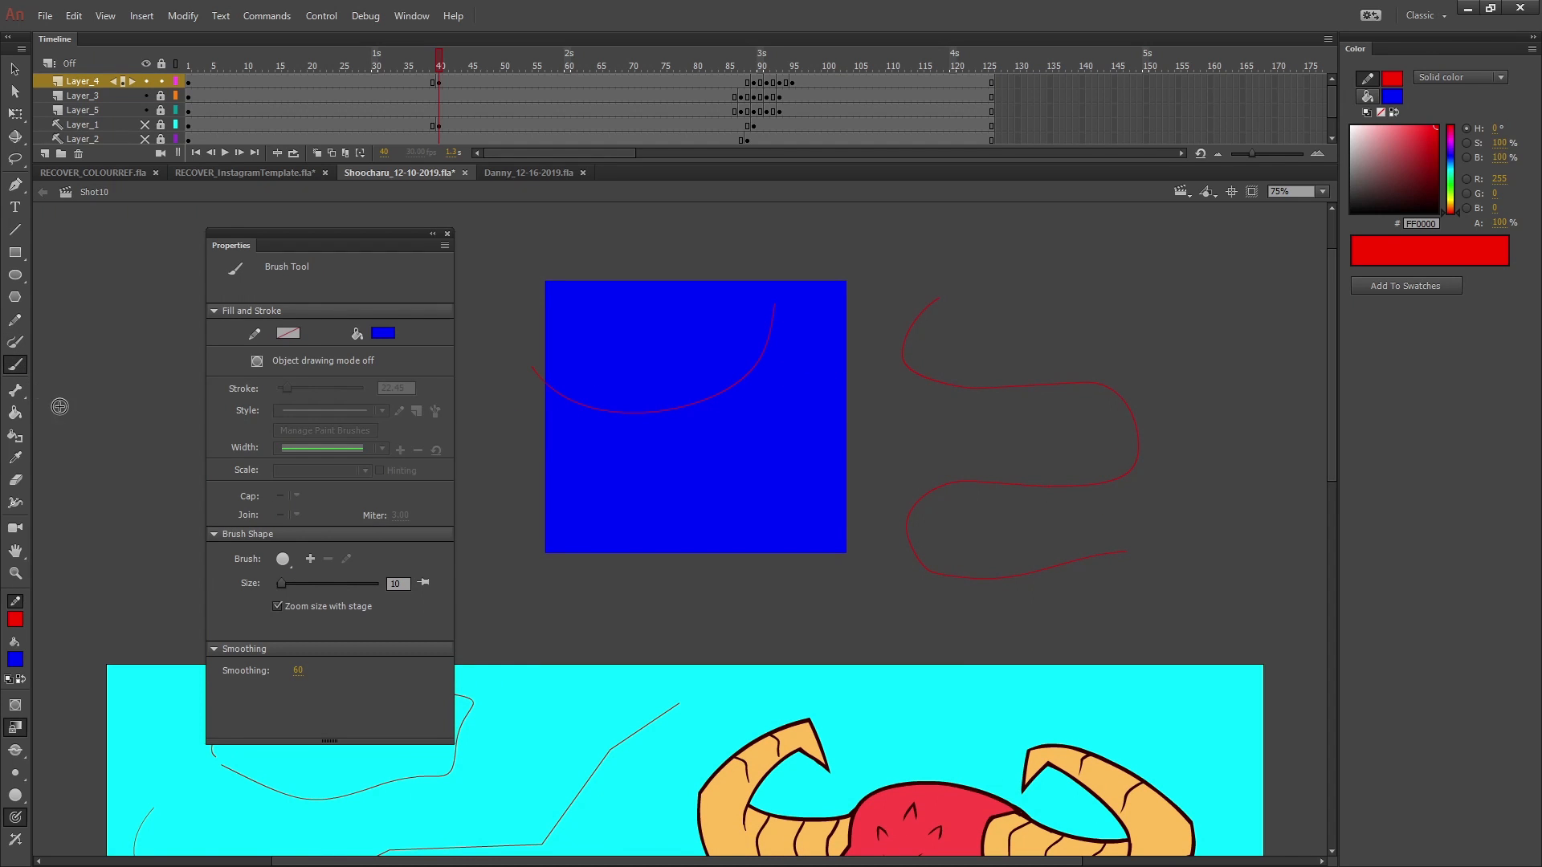
drag(1331, 411, 1349, 577)
drag(713, 861, 596, 858)
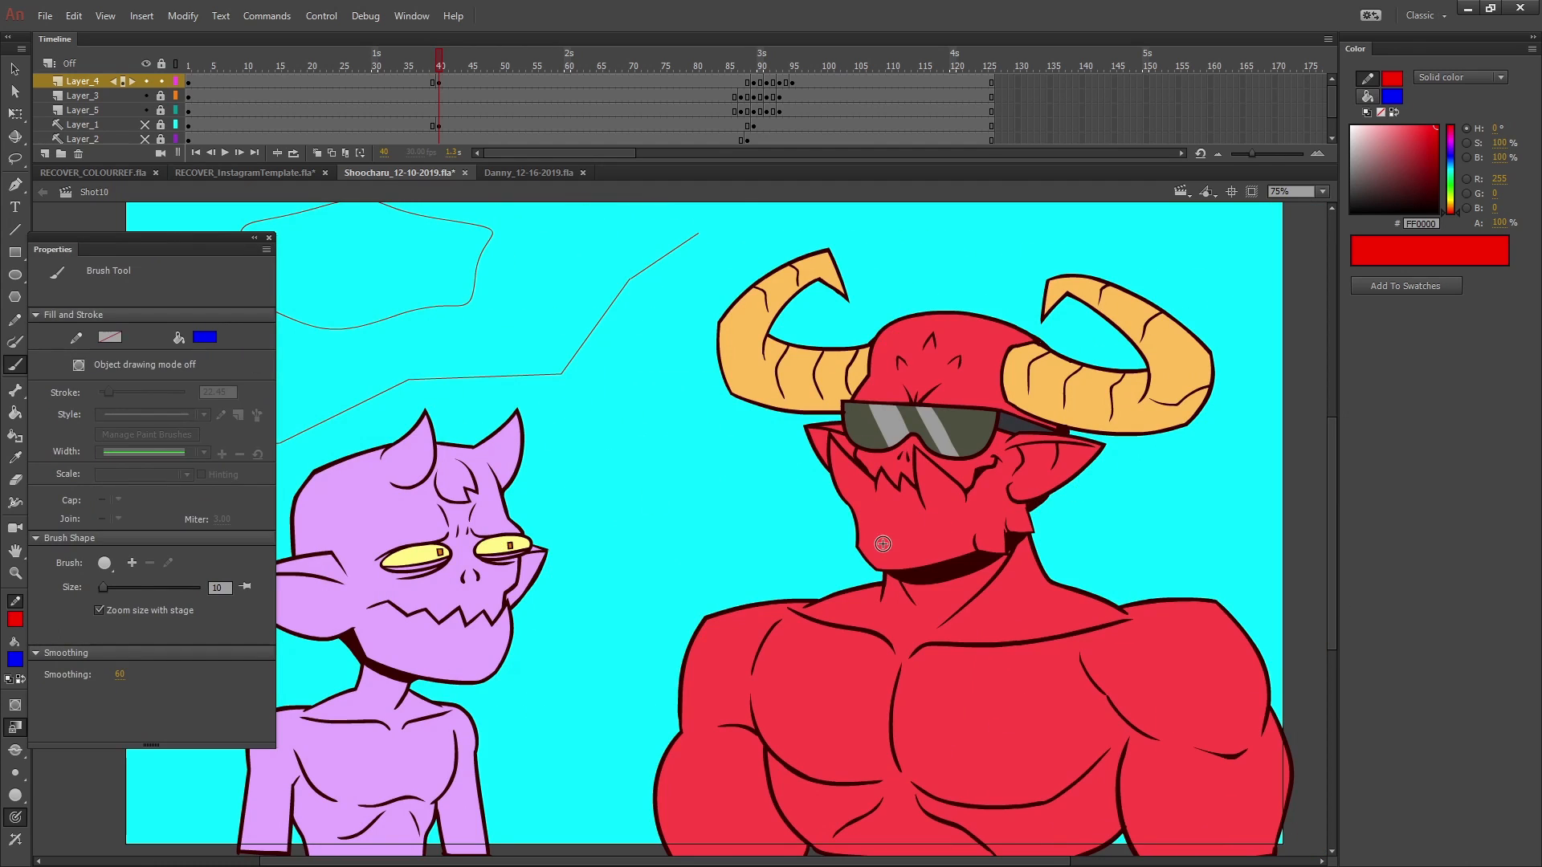
drag(182, 237, 198, 317)
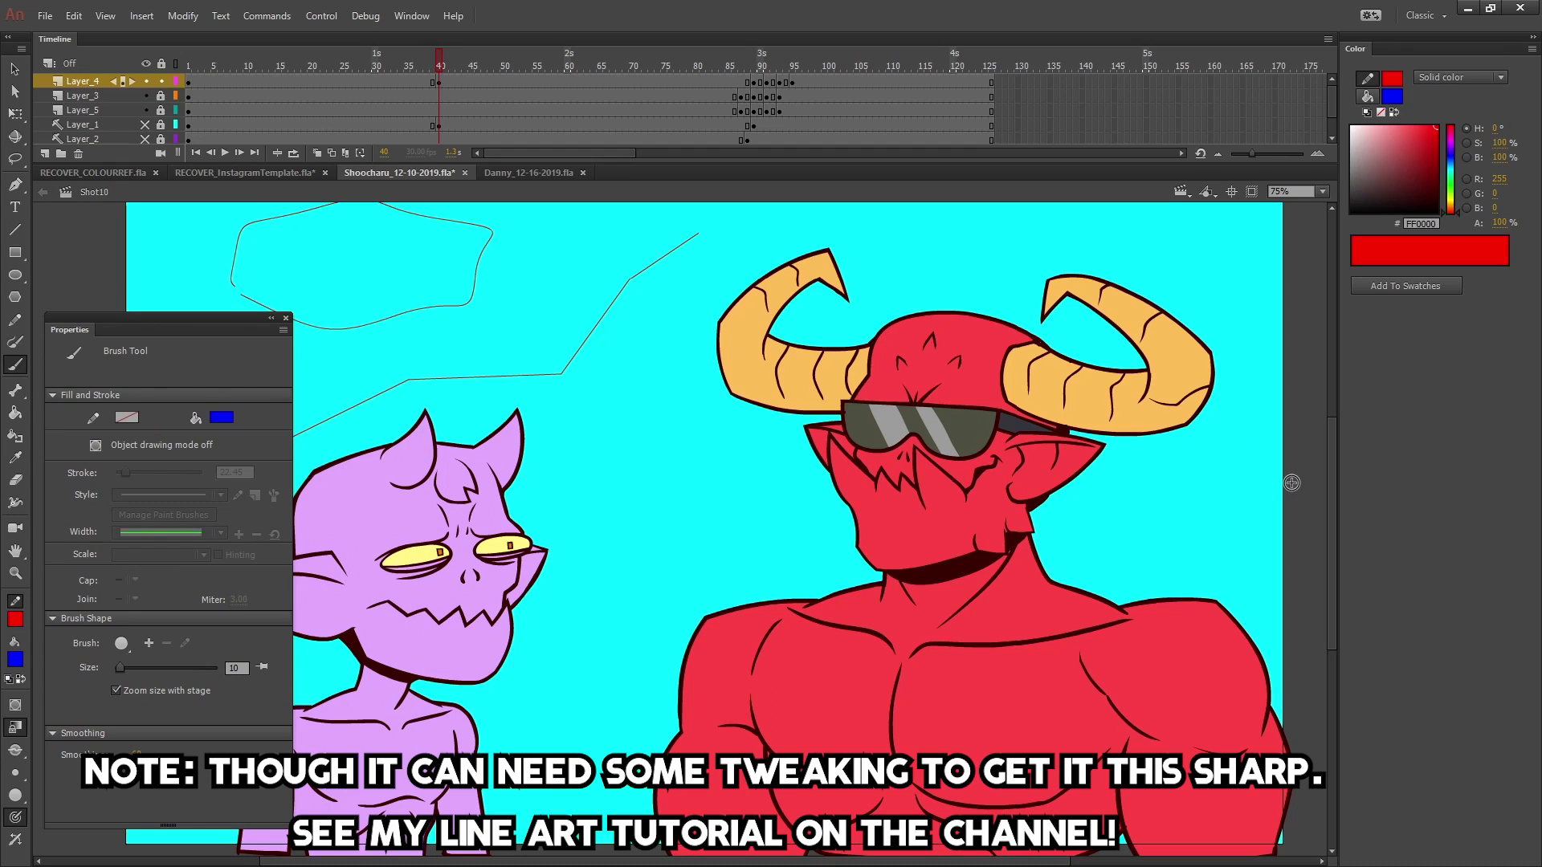
mouse_move(193, 329)
mouse_down()
mouse_move(388, 357)
mouse_move(502, 320)
mouse_move(574, 231)
mouse_up()
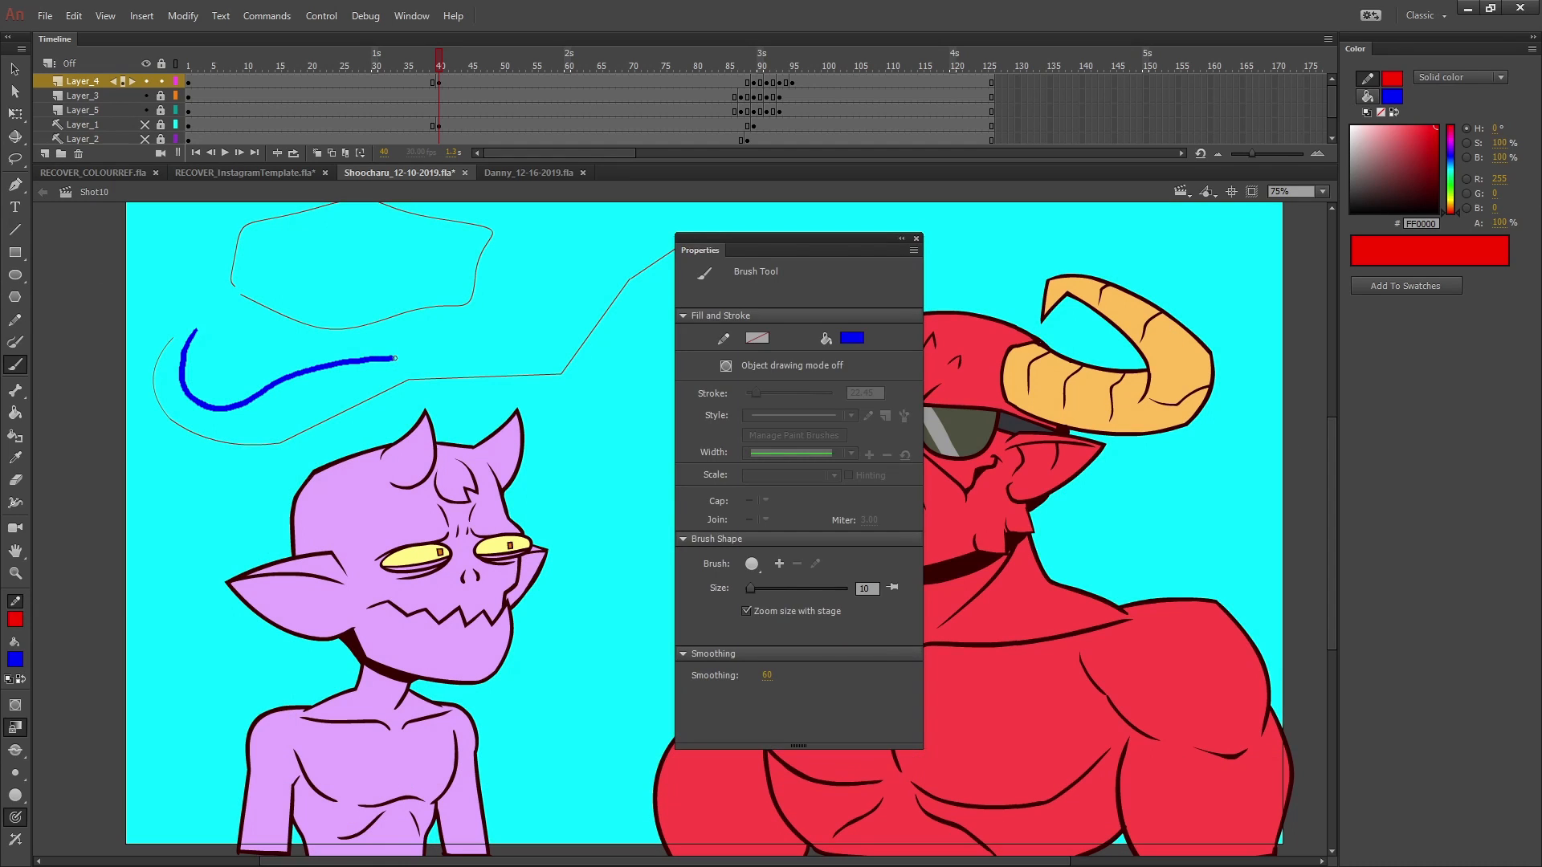
key(v)
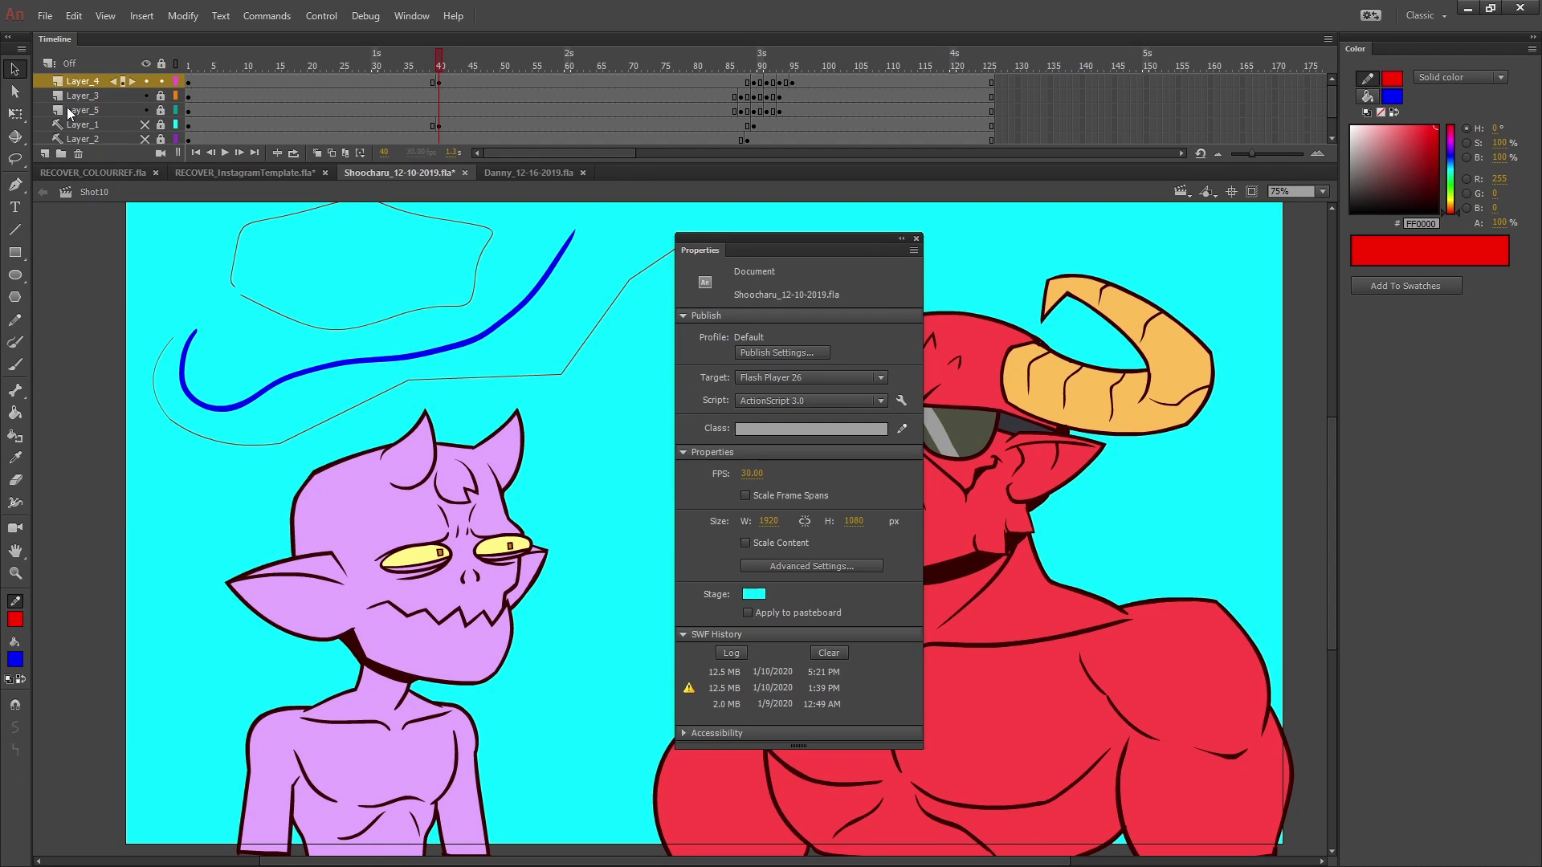
- Select the blue brush stroke and the whole connected line in a close-up to compare their shape properties
click(15, 573)
drag(119, 519, 696, 190)
key(v)
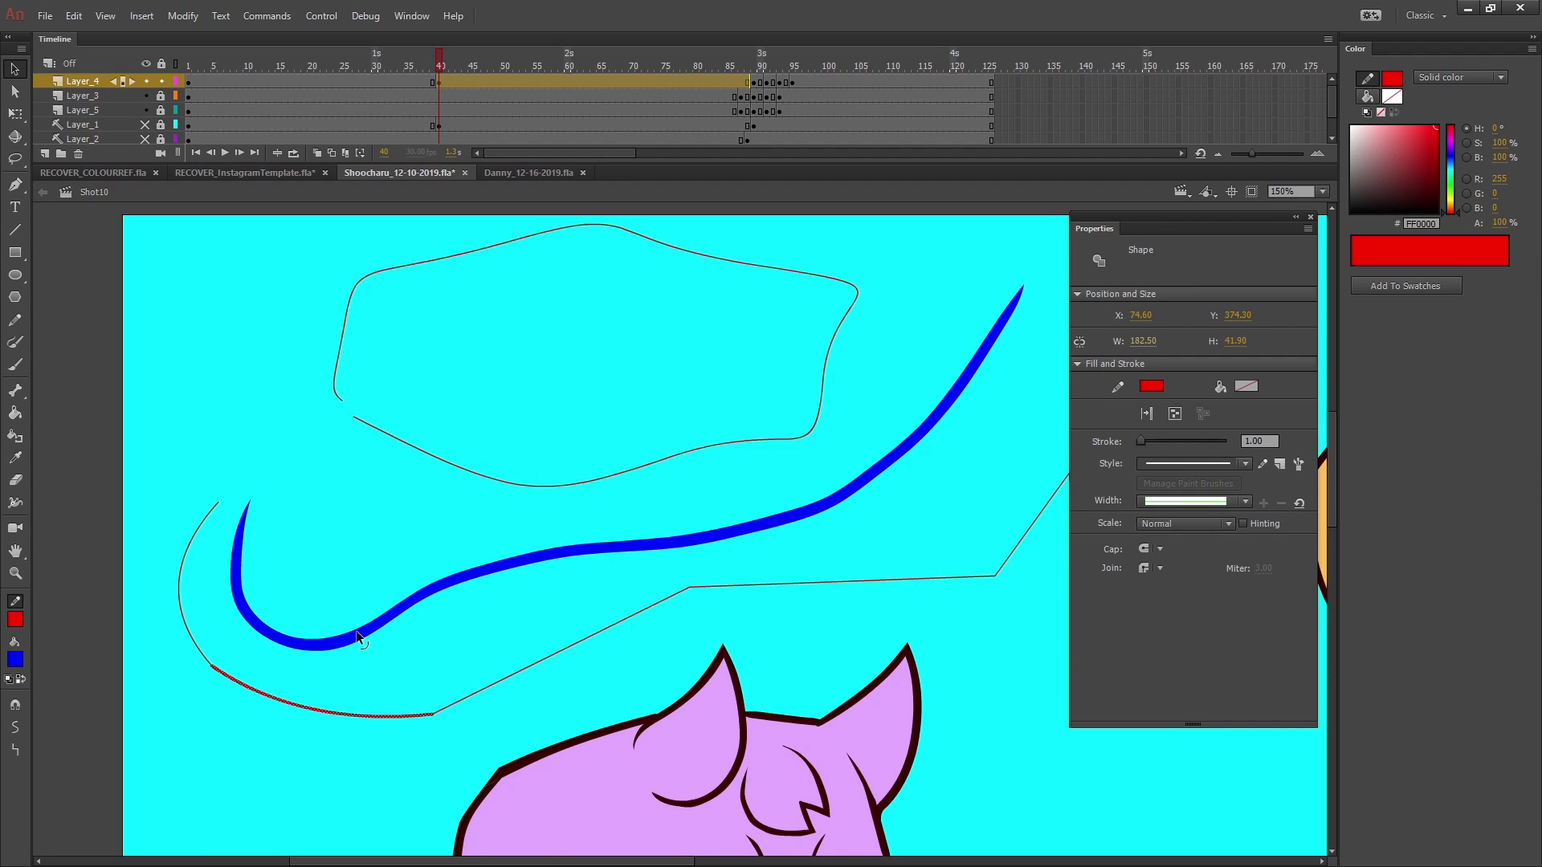
click(357, 634)
double_click(370, 712)
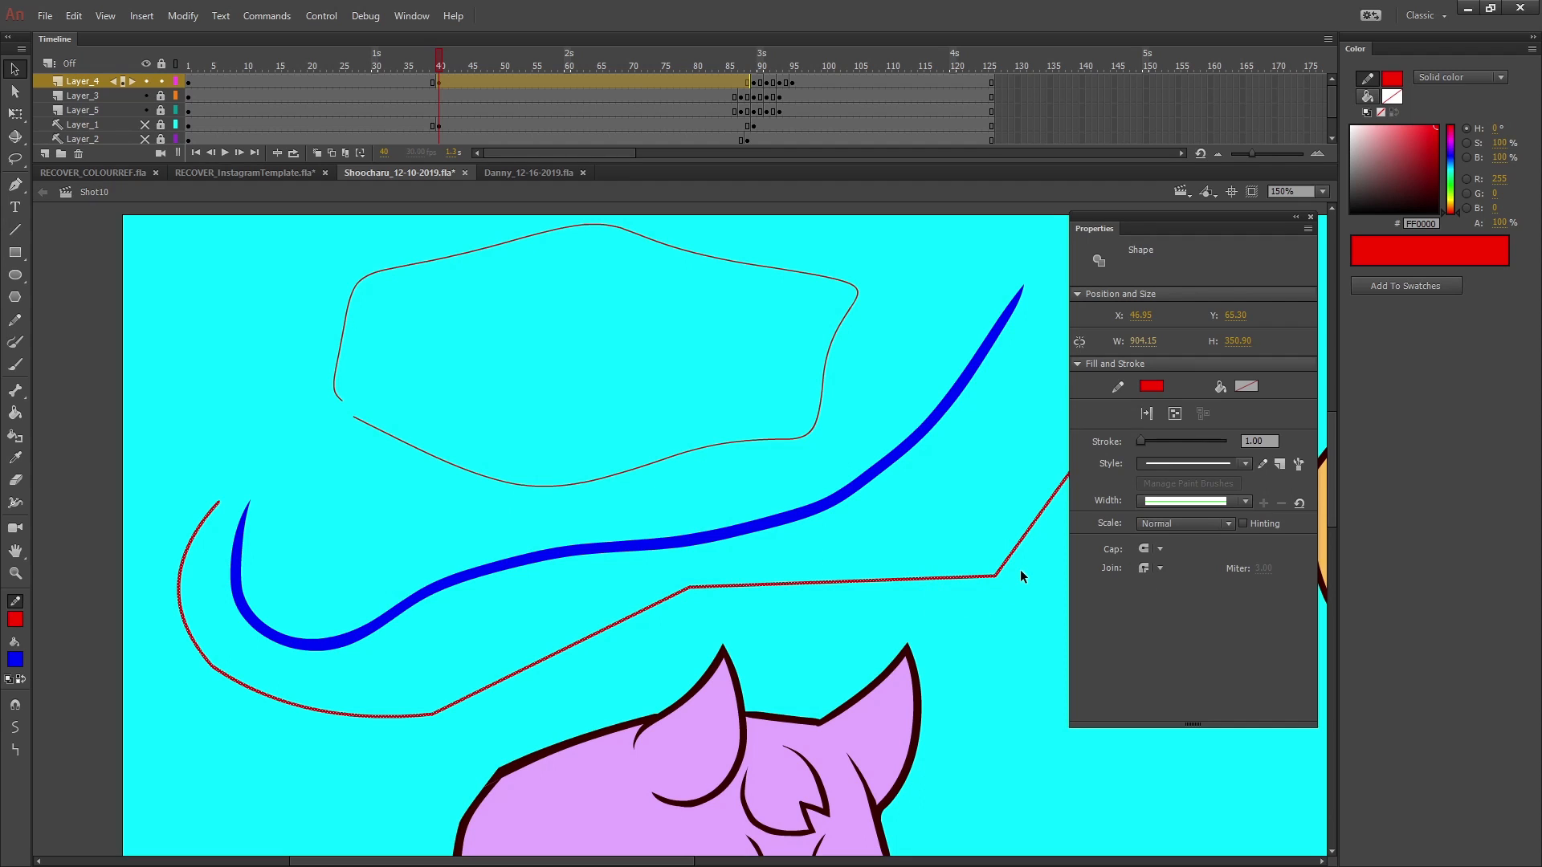
- Select the whole pen-drawn outline and set its stroke weight to 25.25
click(741, 444)
double_click(763, 441)
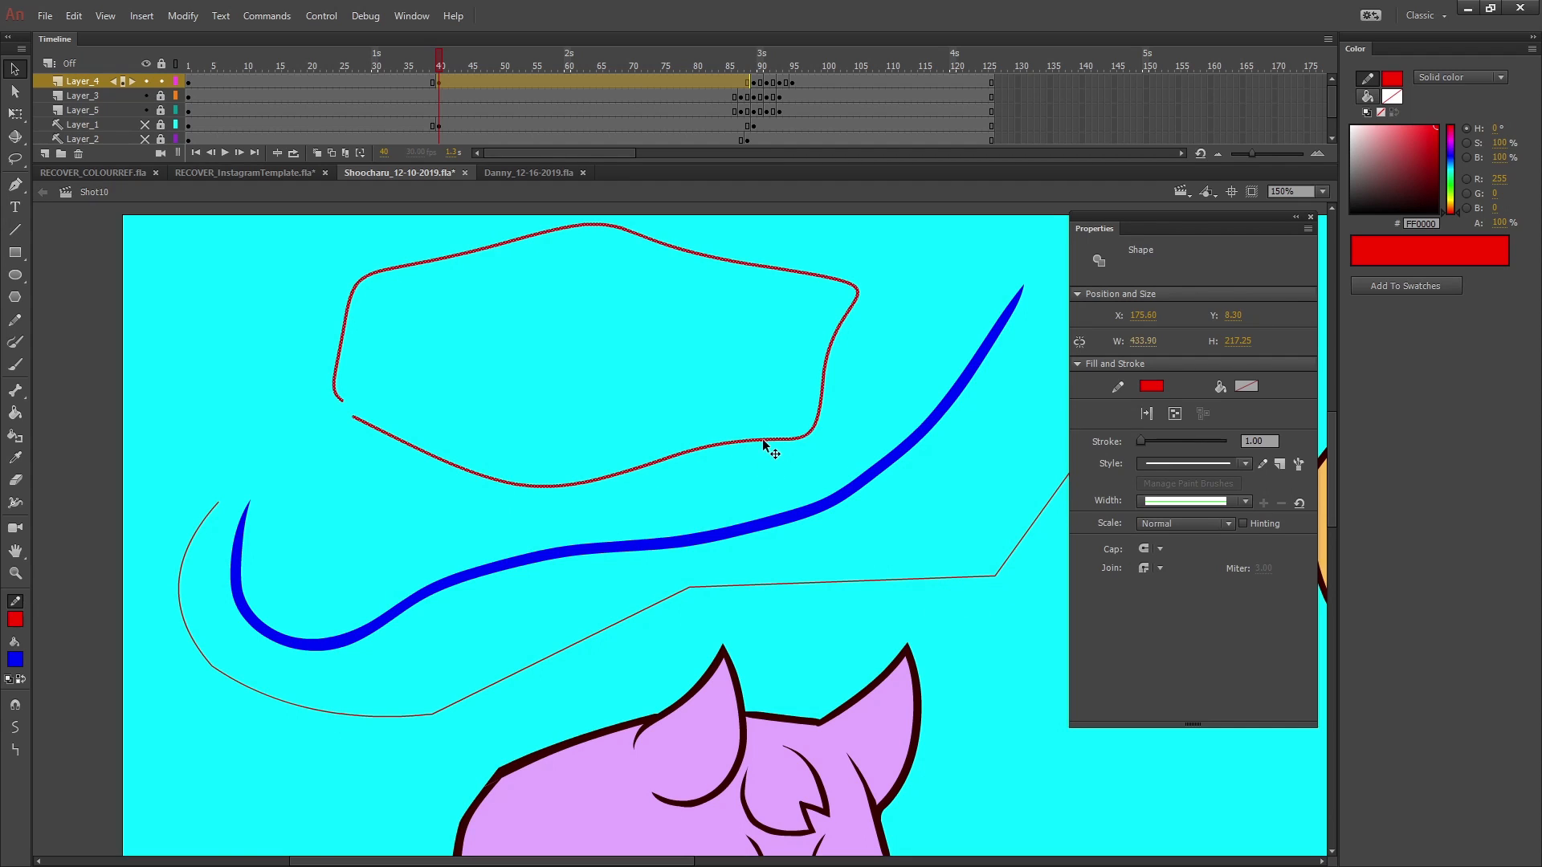
drag(1144, 438, 1151, 439)
click(320, 440)
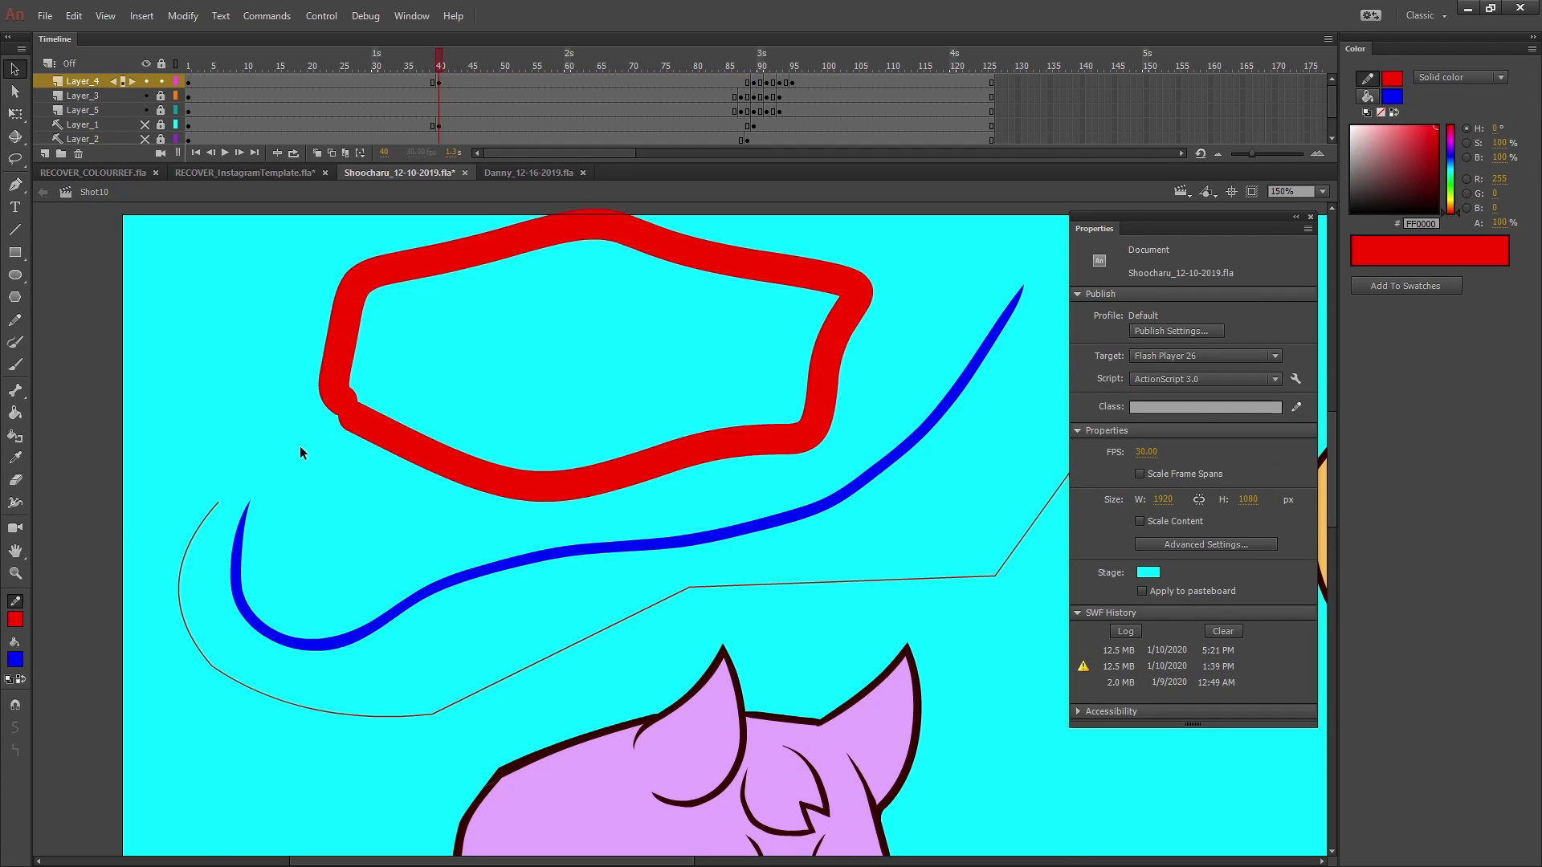
- Select both parts of the thick pen-drawn outline and reduce its stroke weight to a thin line
click(14, 413)
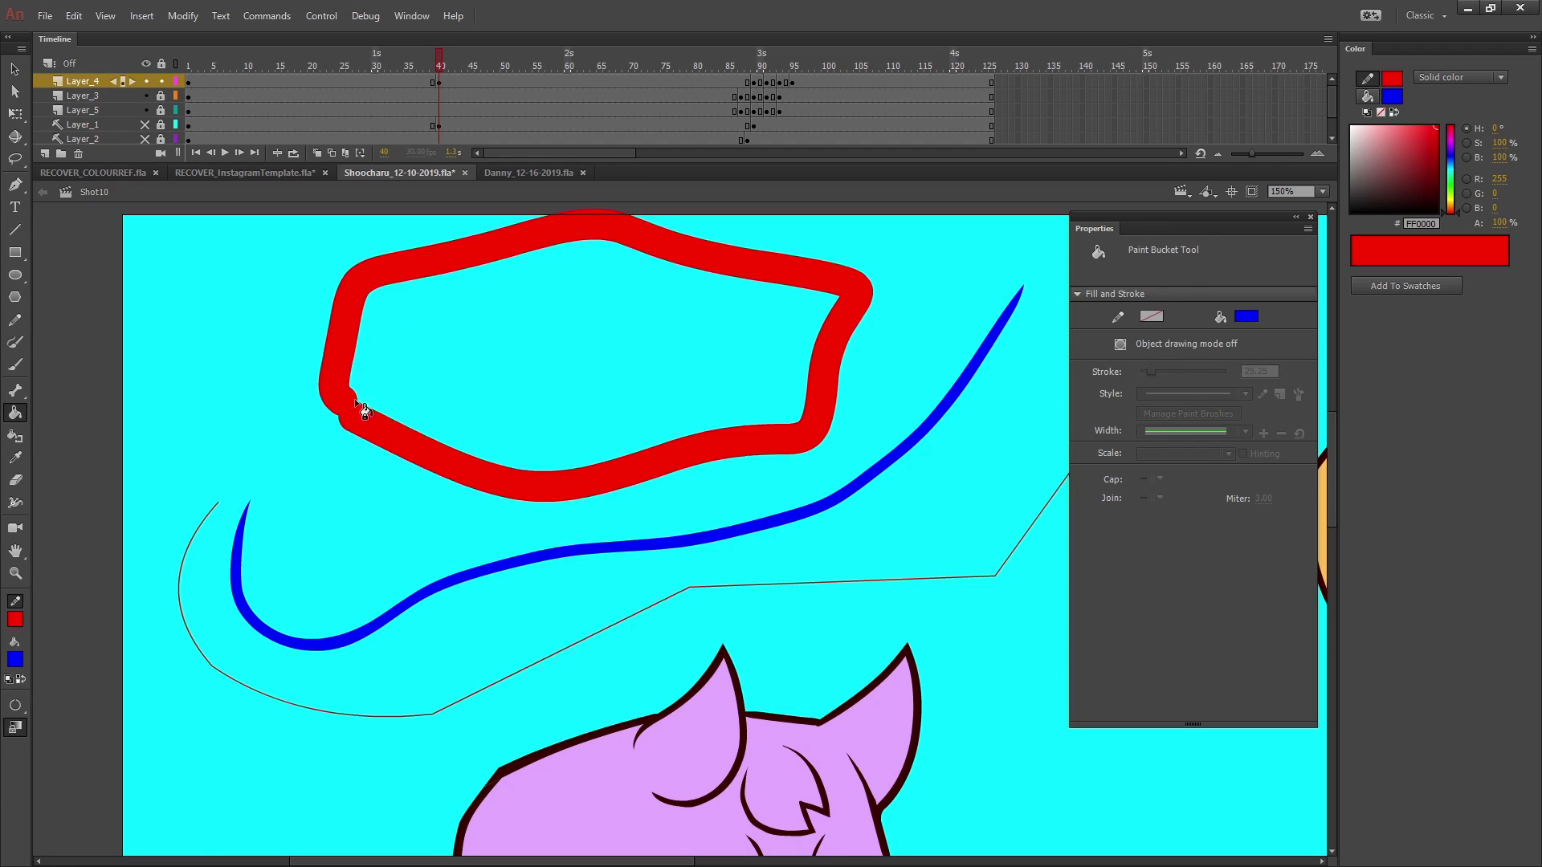
click(16, 70)
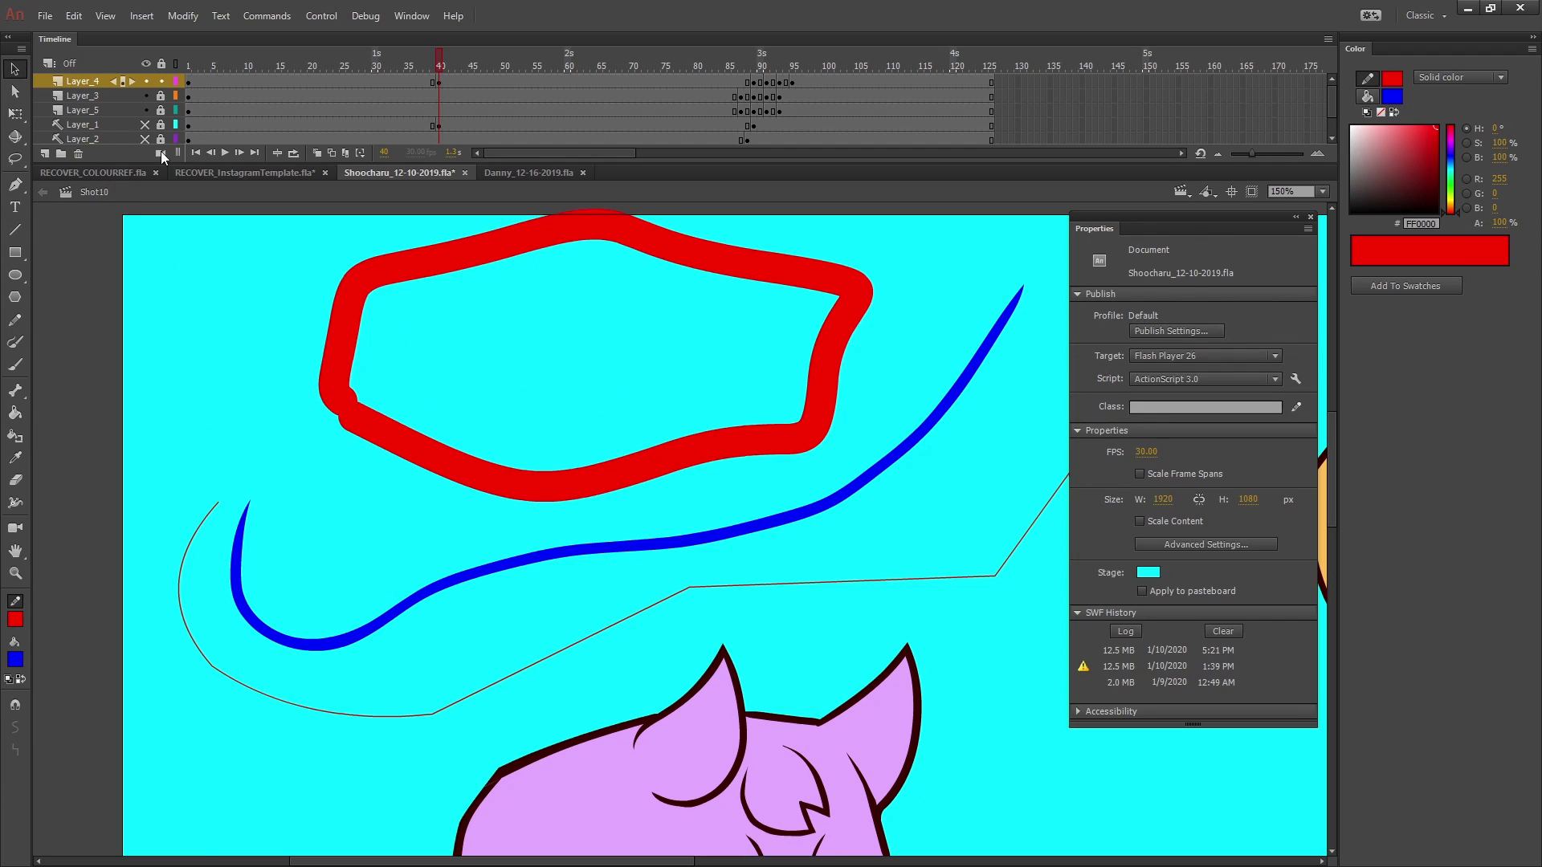
click(390, 275)
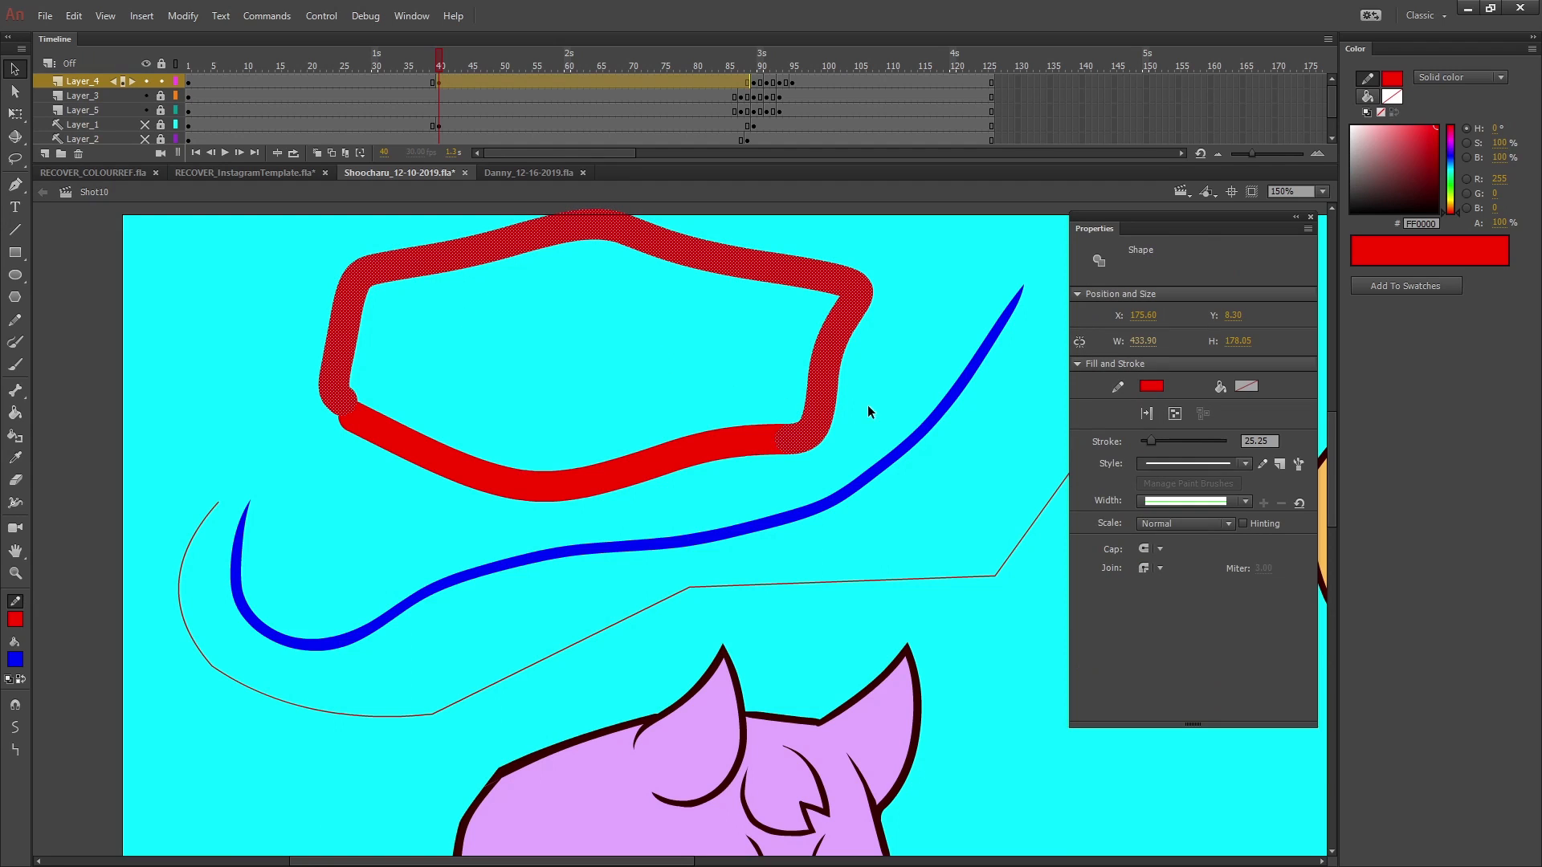
shift+click(771, 443)
drag(1151, 442, 1140, 448)
click(354, 406)
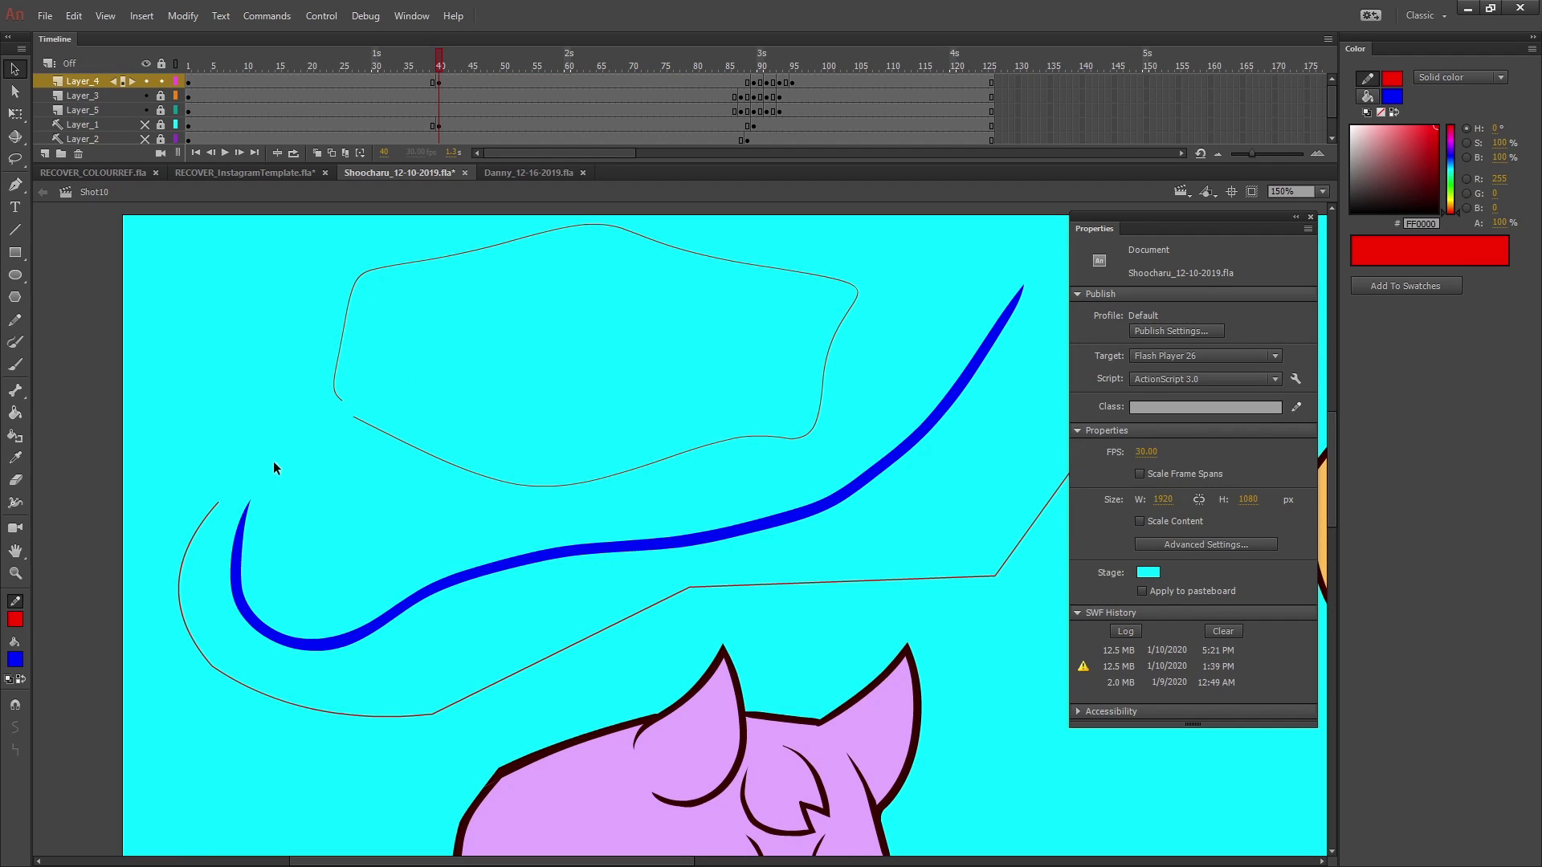
- Close the curved start of the blue stroke into a loop with the Brush Tool
key(b)
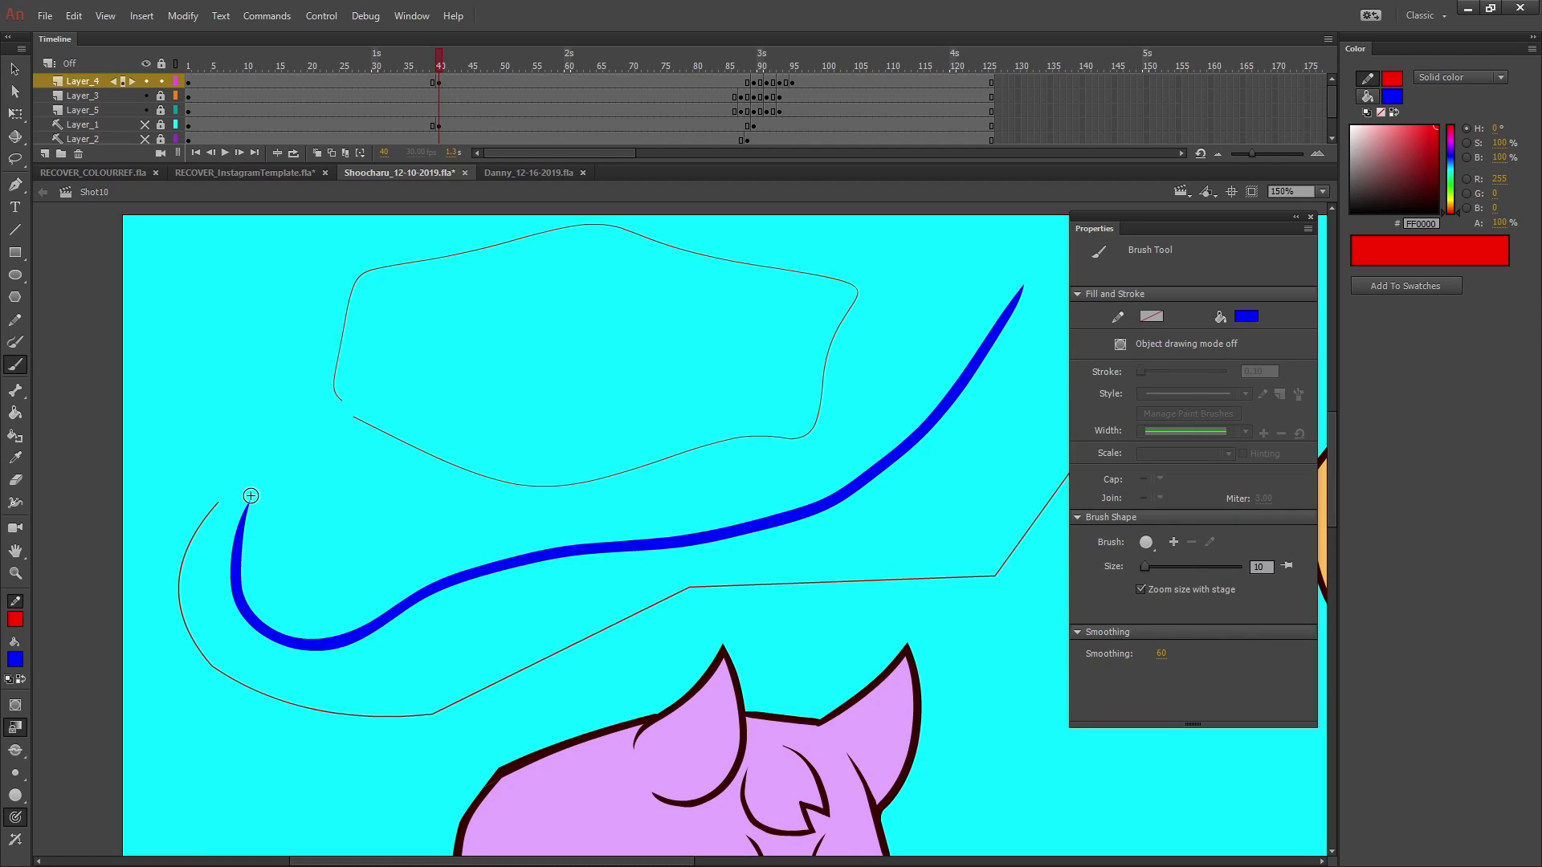
mouse_move(246, 504)
mouse_down()
mouse_move(323, 493)
mouse_move(485, 564)
mouse_up()
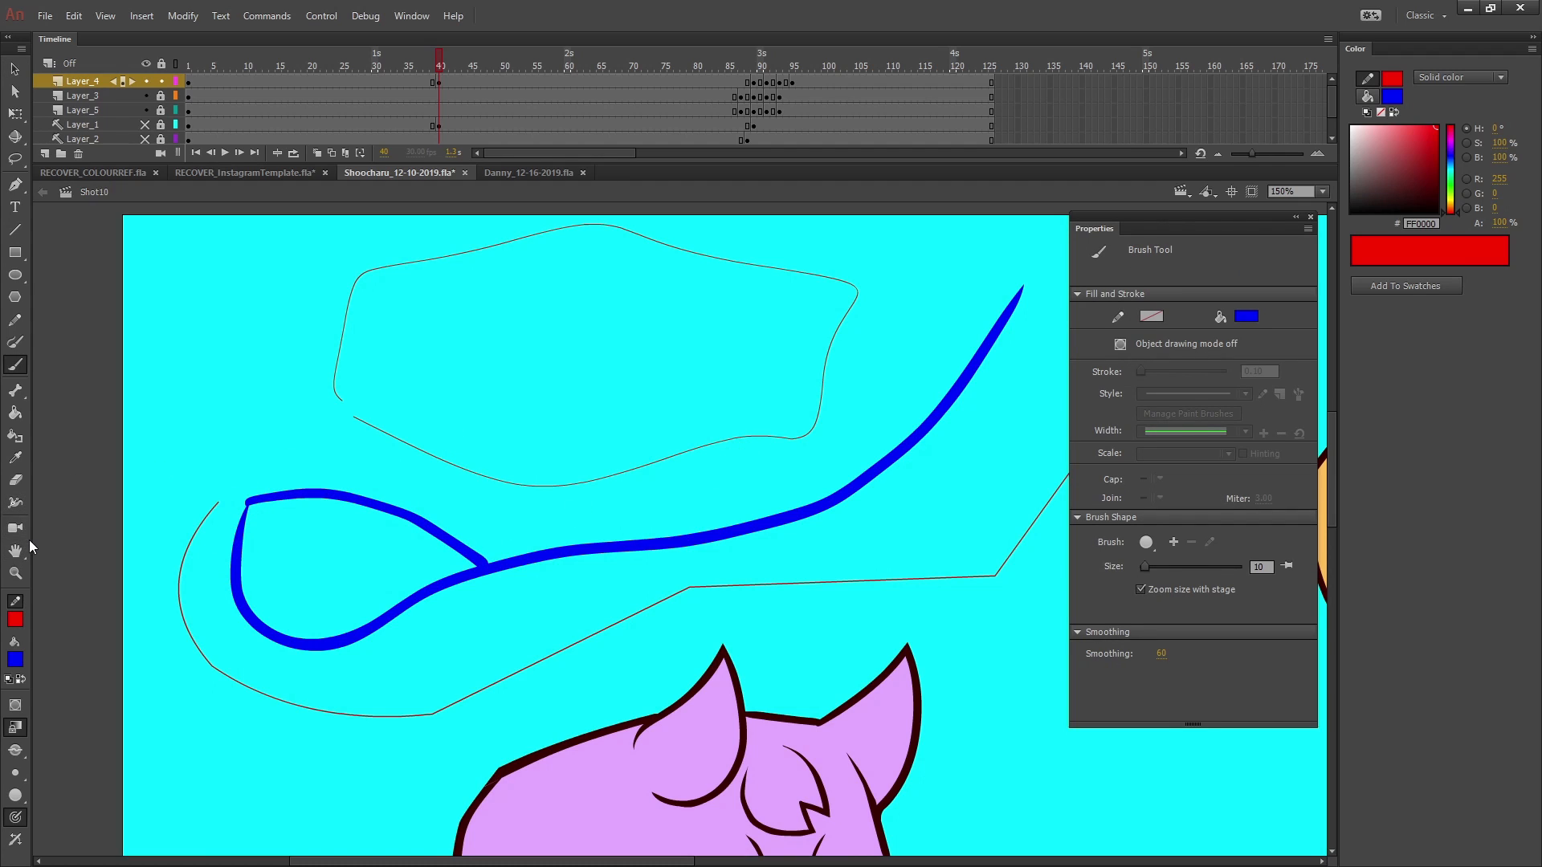
- Fill the closed blue loop with the Paint Bucket Tool, and undo the fill
key(k)
click(322, 562)
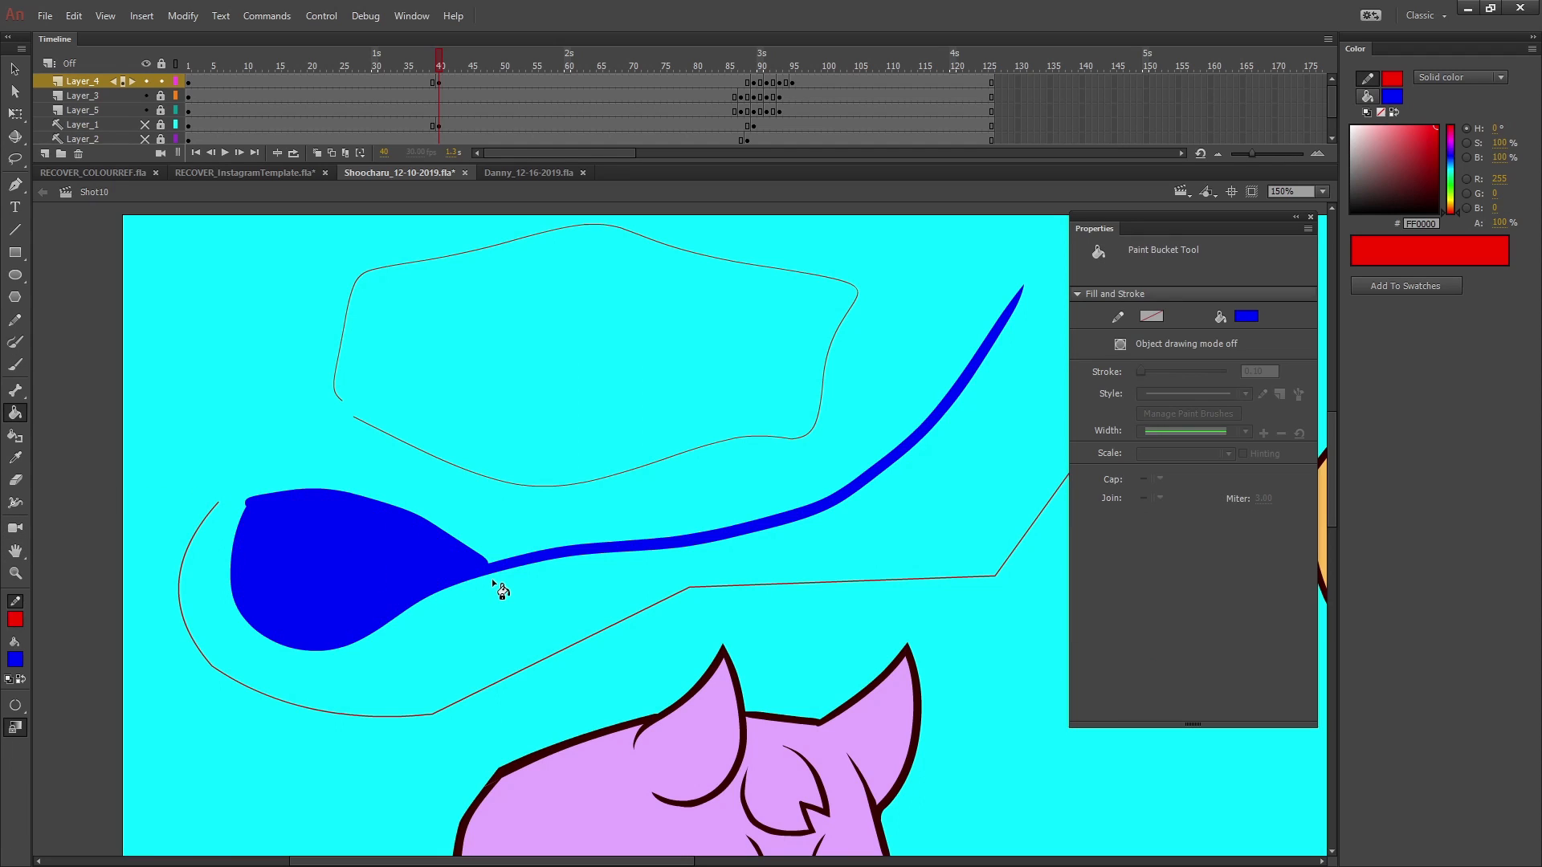
key(ctrl+z)
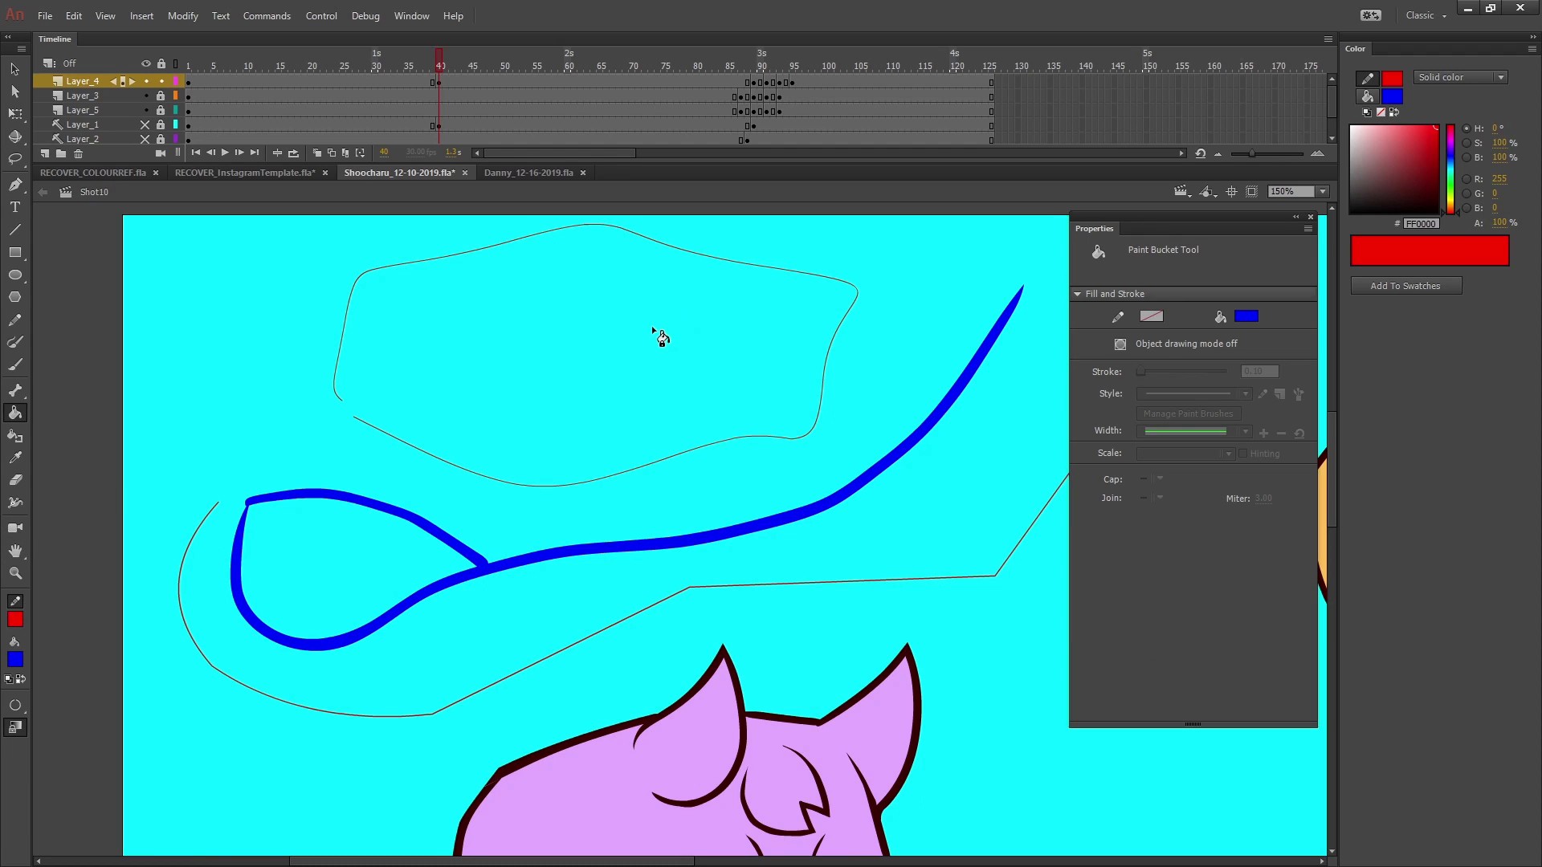
- Set the Paint Bucket Tool's gap size to Close Small Gaps
click(16, 706)
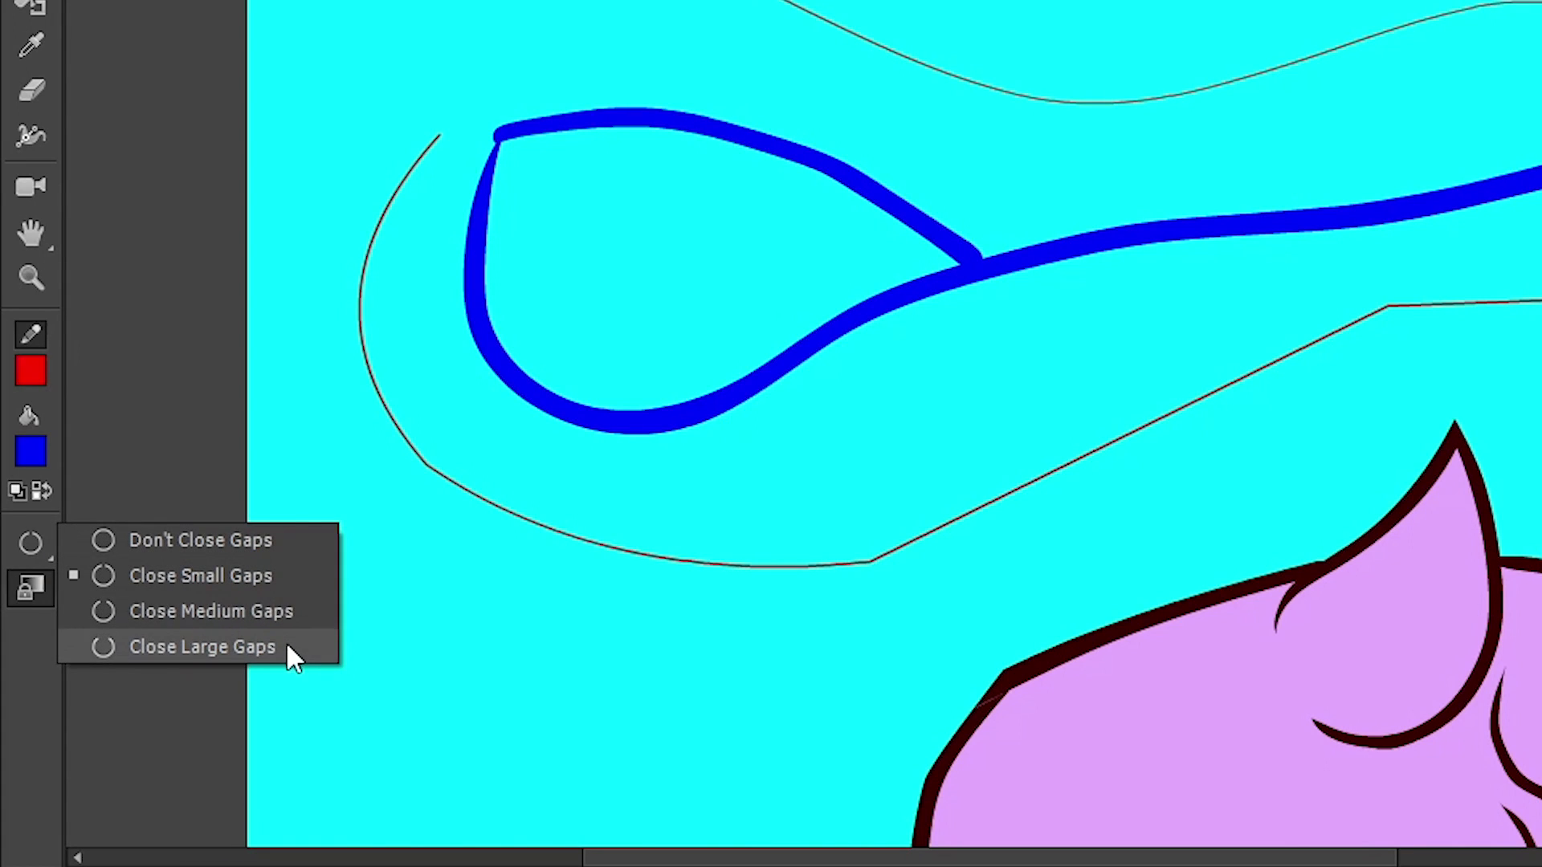
click(272, 570)
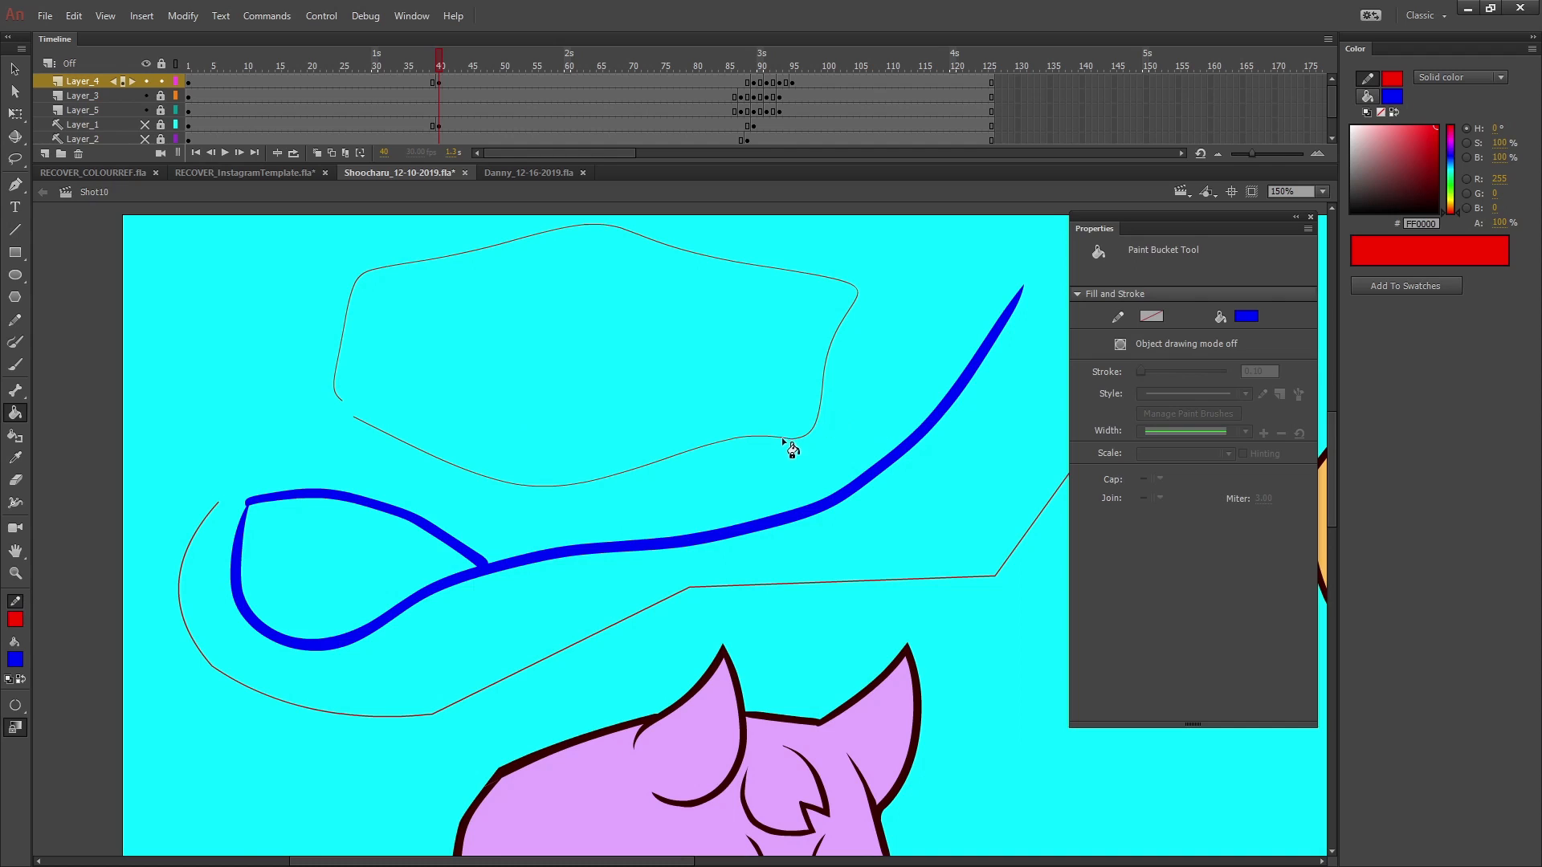
- Add a red outline to the blue brush shape with the Ink Bottle Tool
click(18, 391)
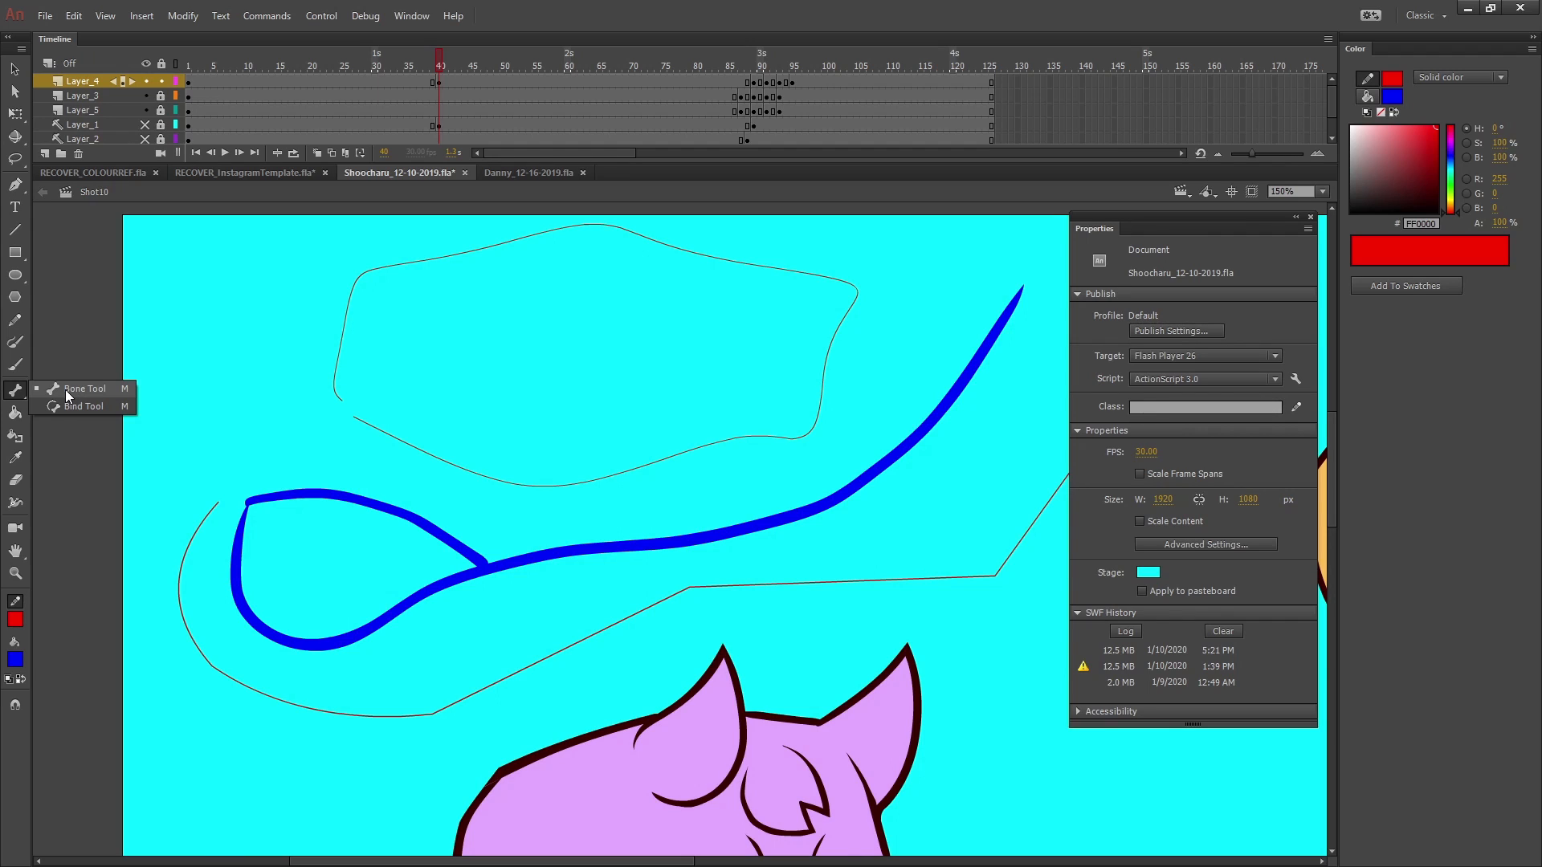
click(15, 413)
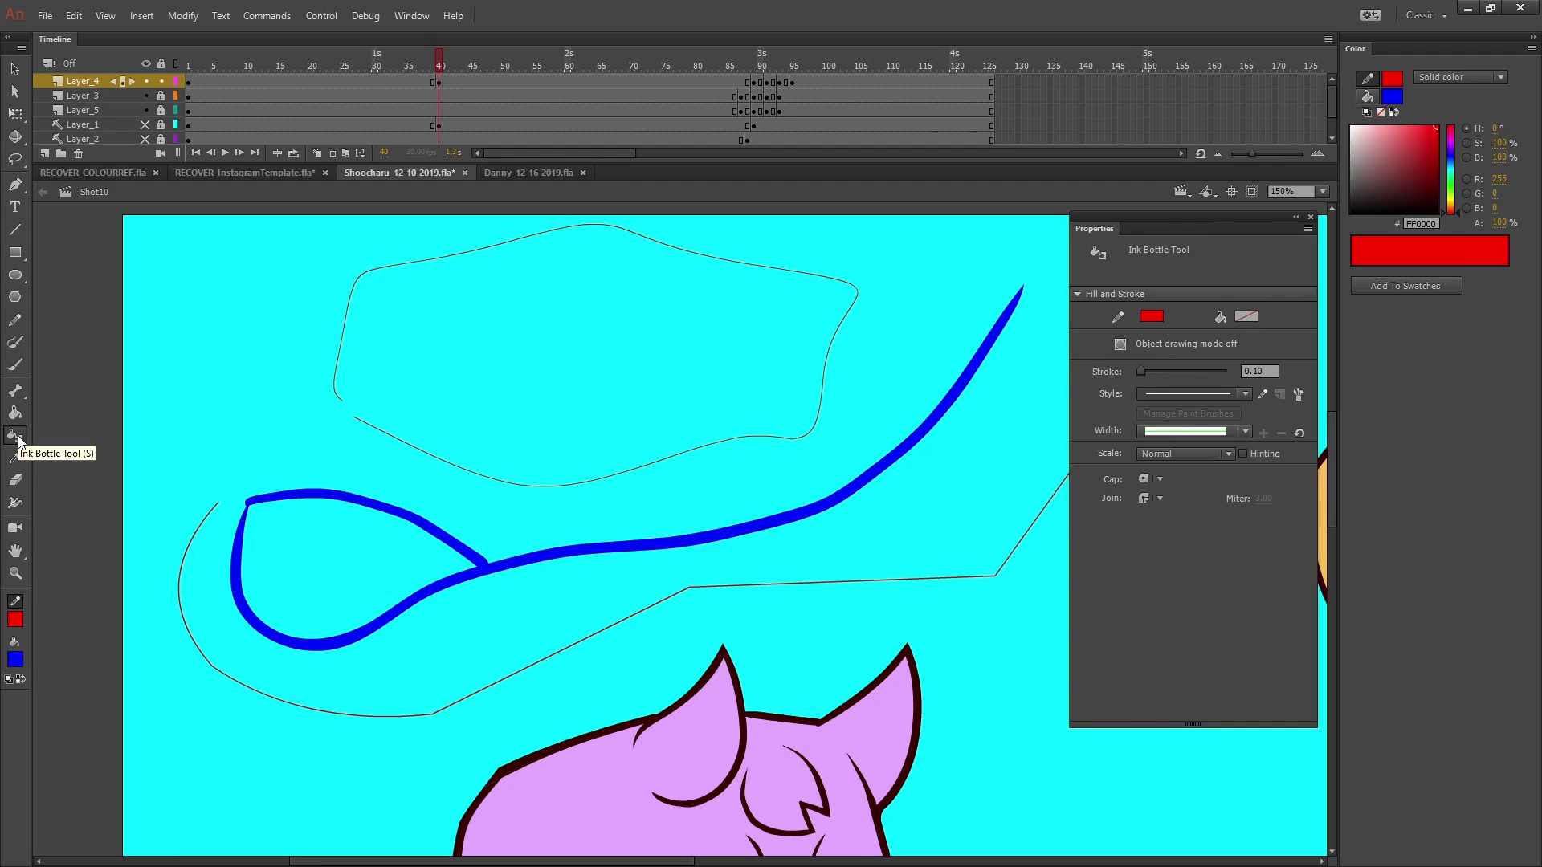
click(296, 499)
click(15, 574)
drag(220, 484, 347, 530)
- Sample the character's light purple as the fill colour with the Eyedropper Tool
alt+click(291, 524)
alt+click(291, 523)
alt+click(291, 524)
click(15, 458)
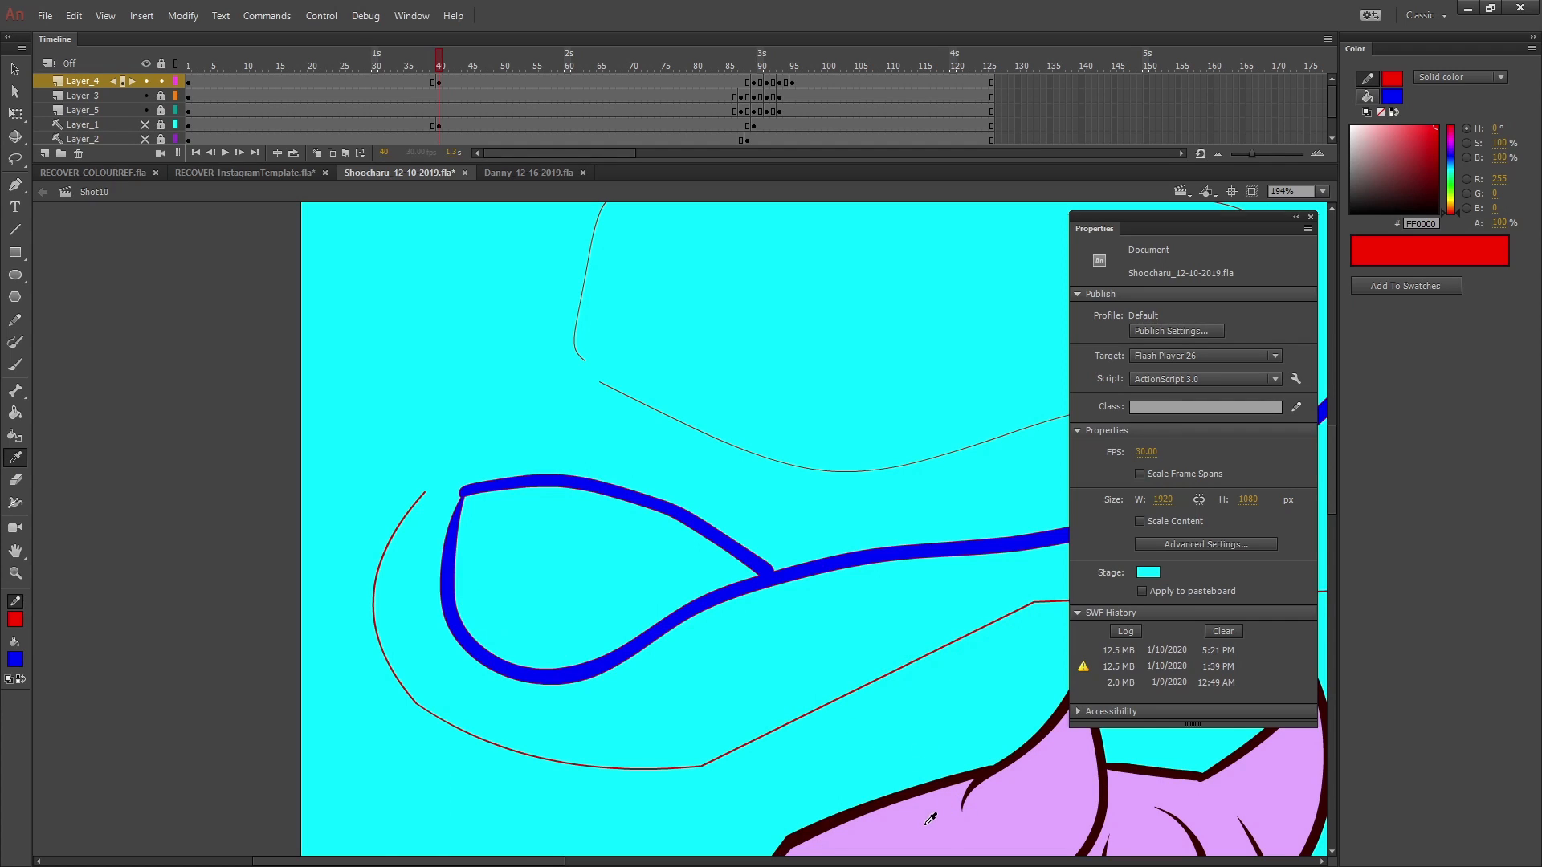
click(1056, 781)
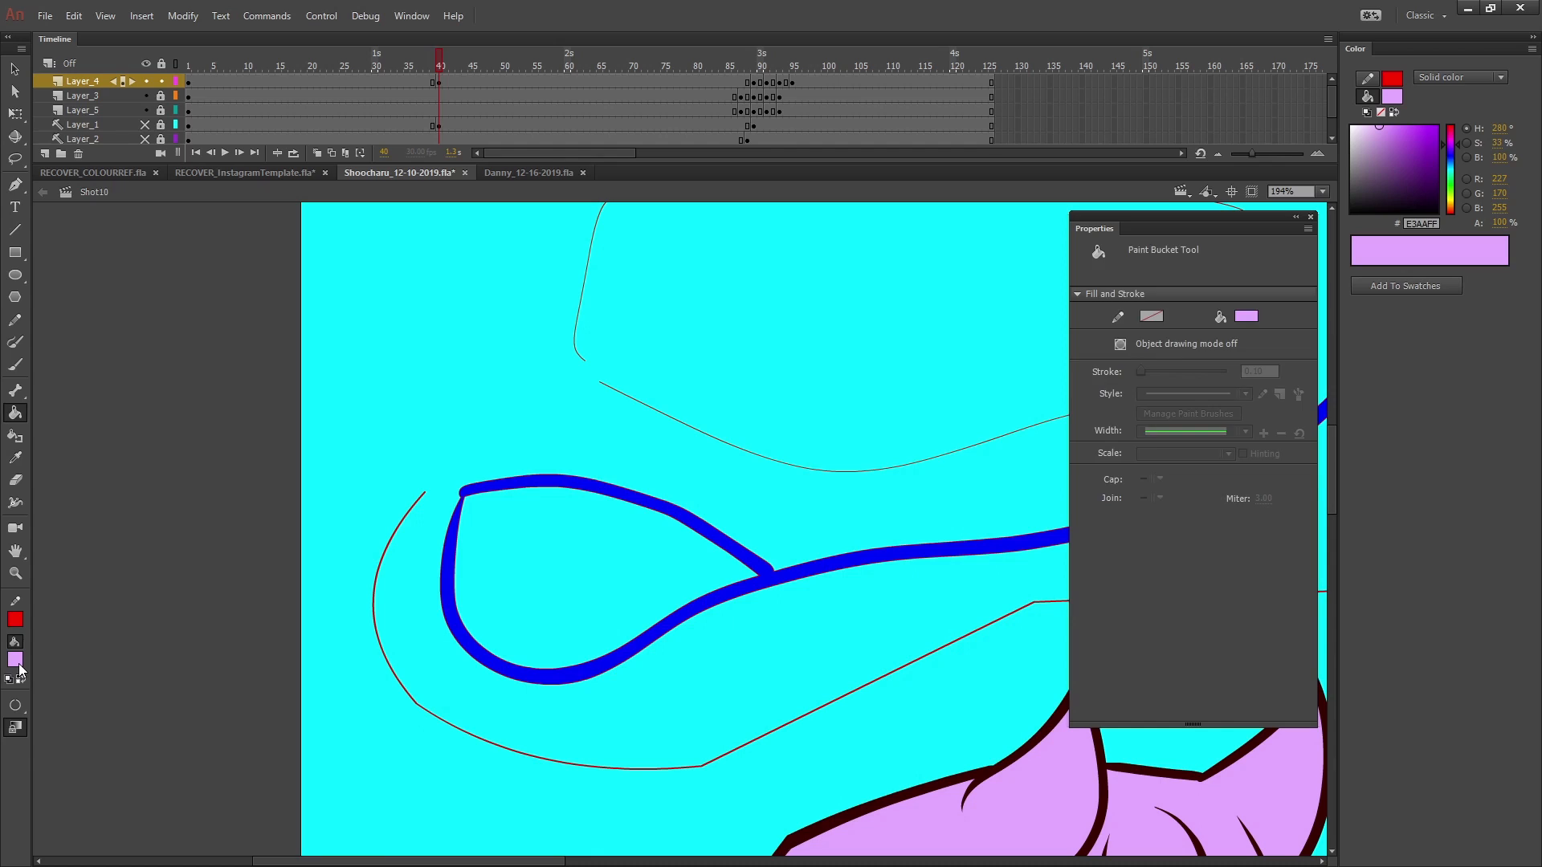
- Erase along the top edge of the blue loop with the Eraser Tool, and undo the erasing
key(e)
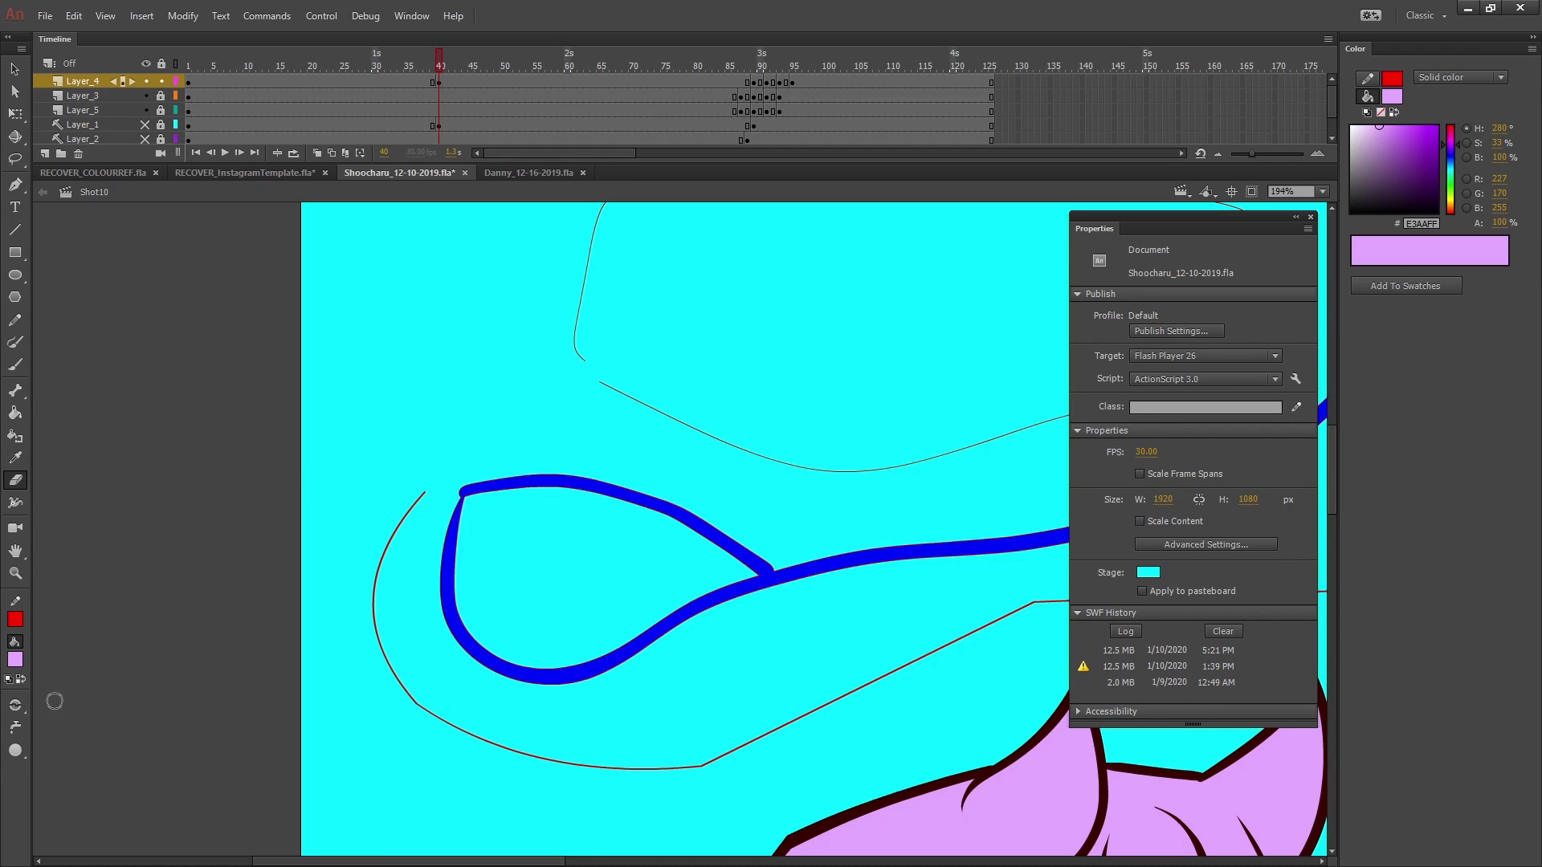
drag(479, 474, 623, 535)
key(ctrl+z)
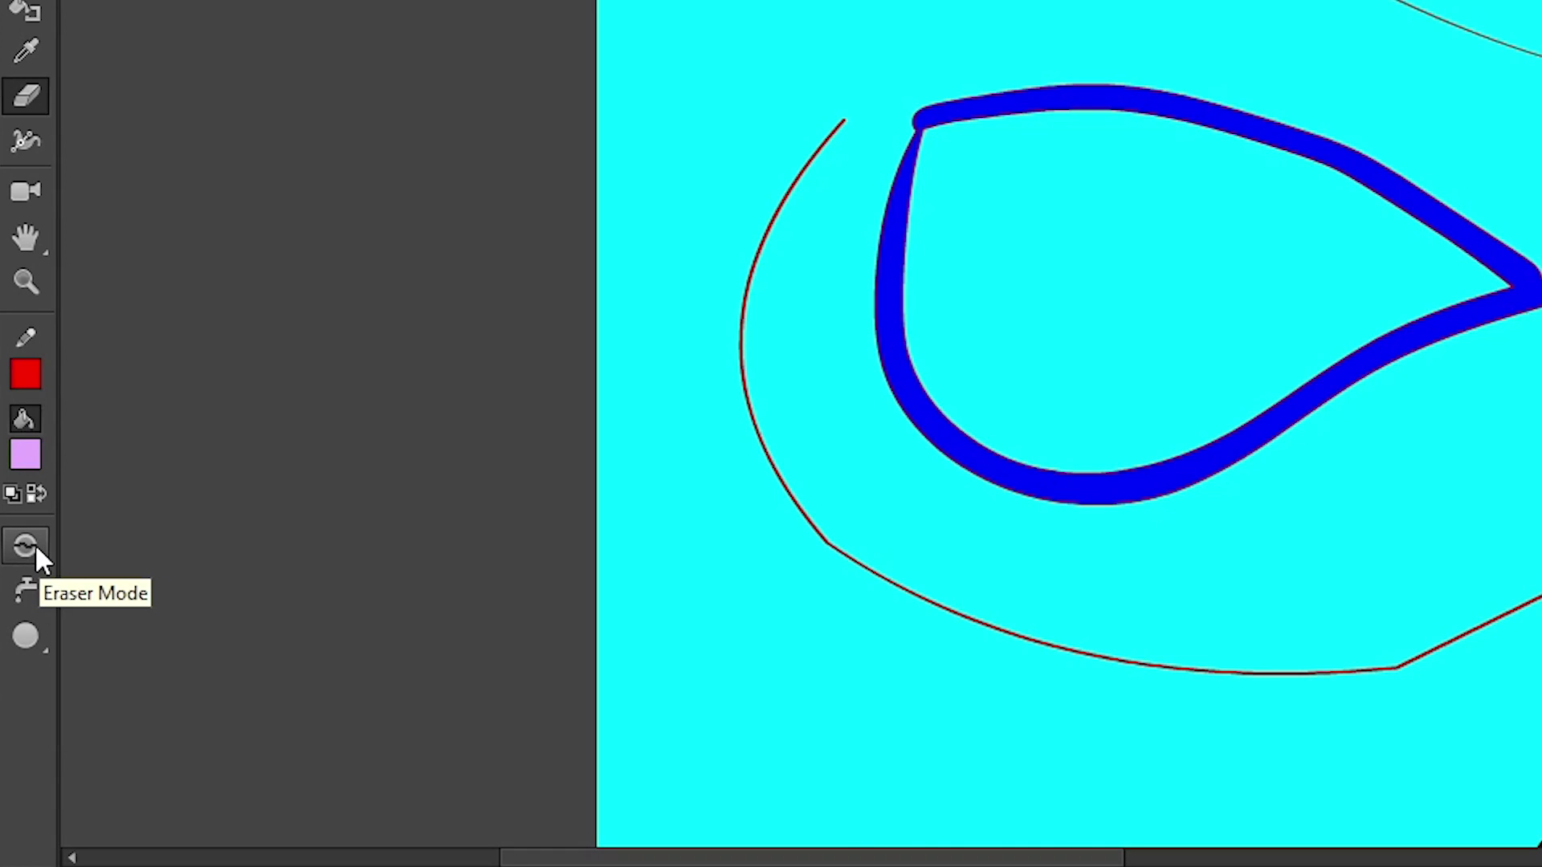
- Set the eraser mode to Erase Lines and erase the red outline along the top of the blue loop
click(32, 546)
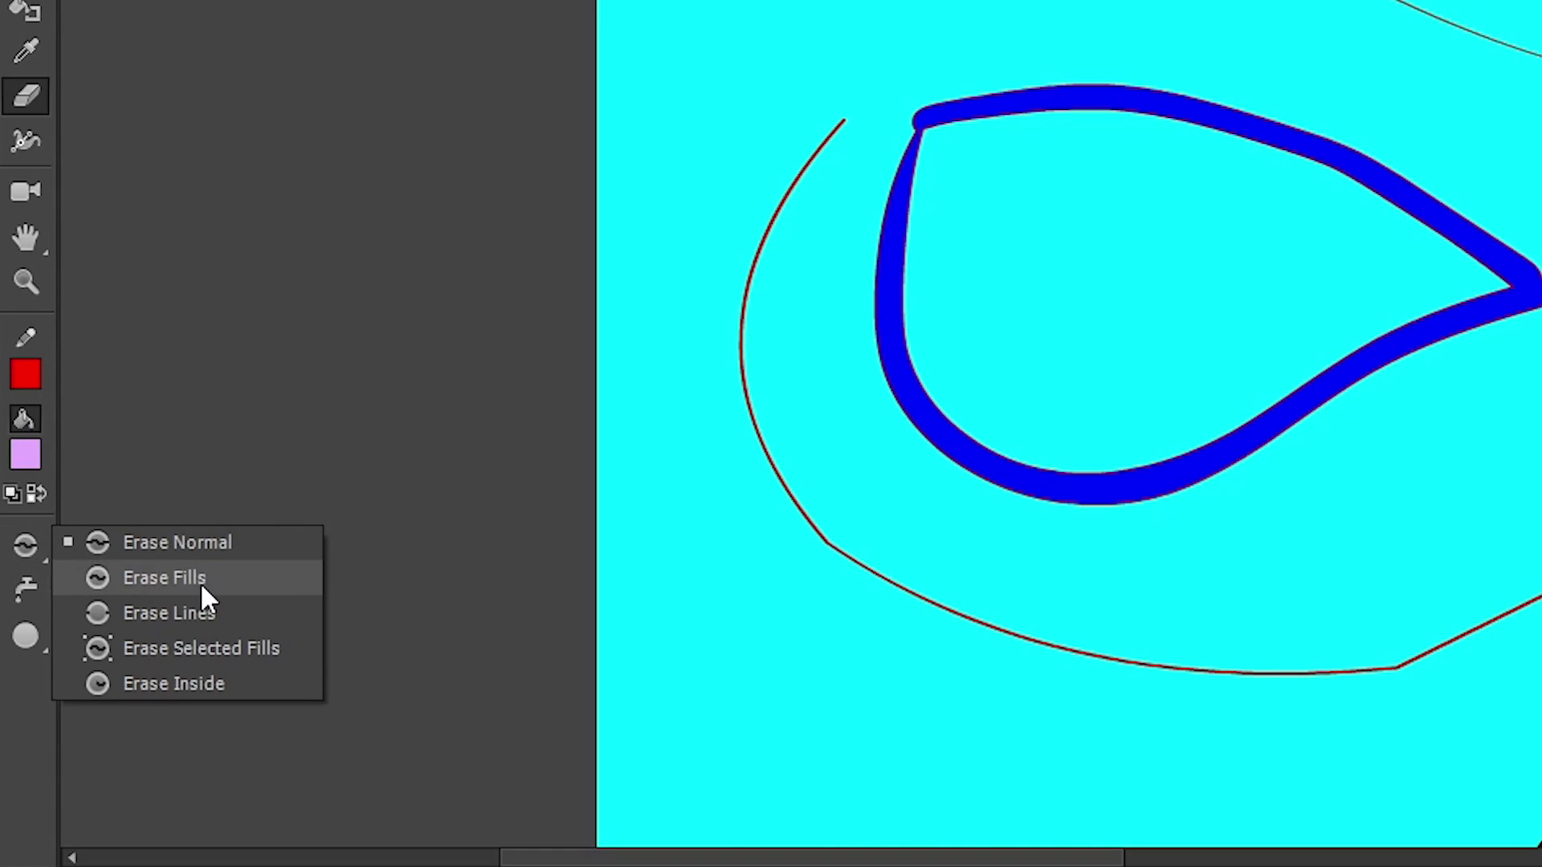
click(207, 611)
mouse_move(918, 86)
mouse_down()
mouse_move(1120, 73)
mouse_move(1476, 224)
mouse_move(1269, 111)
mouse_up()
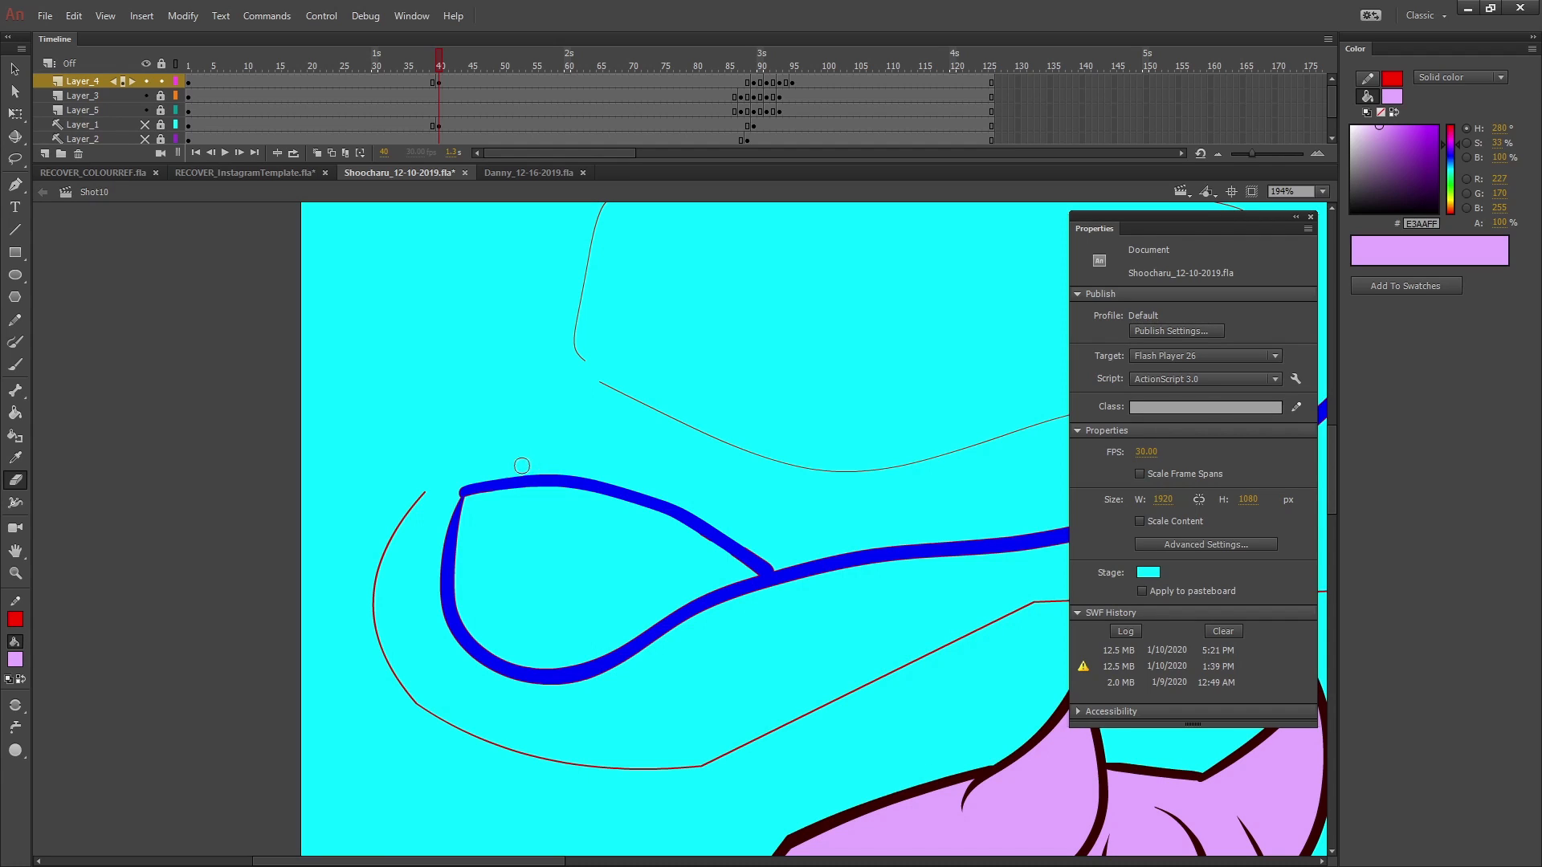
mouse_move(463, 486)
mouse_down()
mouse_move(723, 533)
mouse_move(598, 511)
mouse_up()
key(space)
mouse_move(434, 469)
mouse_down()
mouse_move(181, 503)
mouse_move(217, 471)
mouse_move(210, 485)
mouse_up()
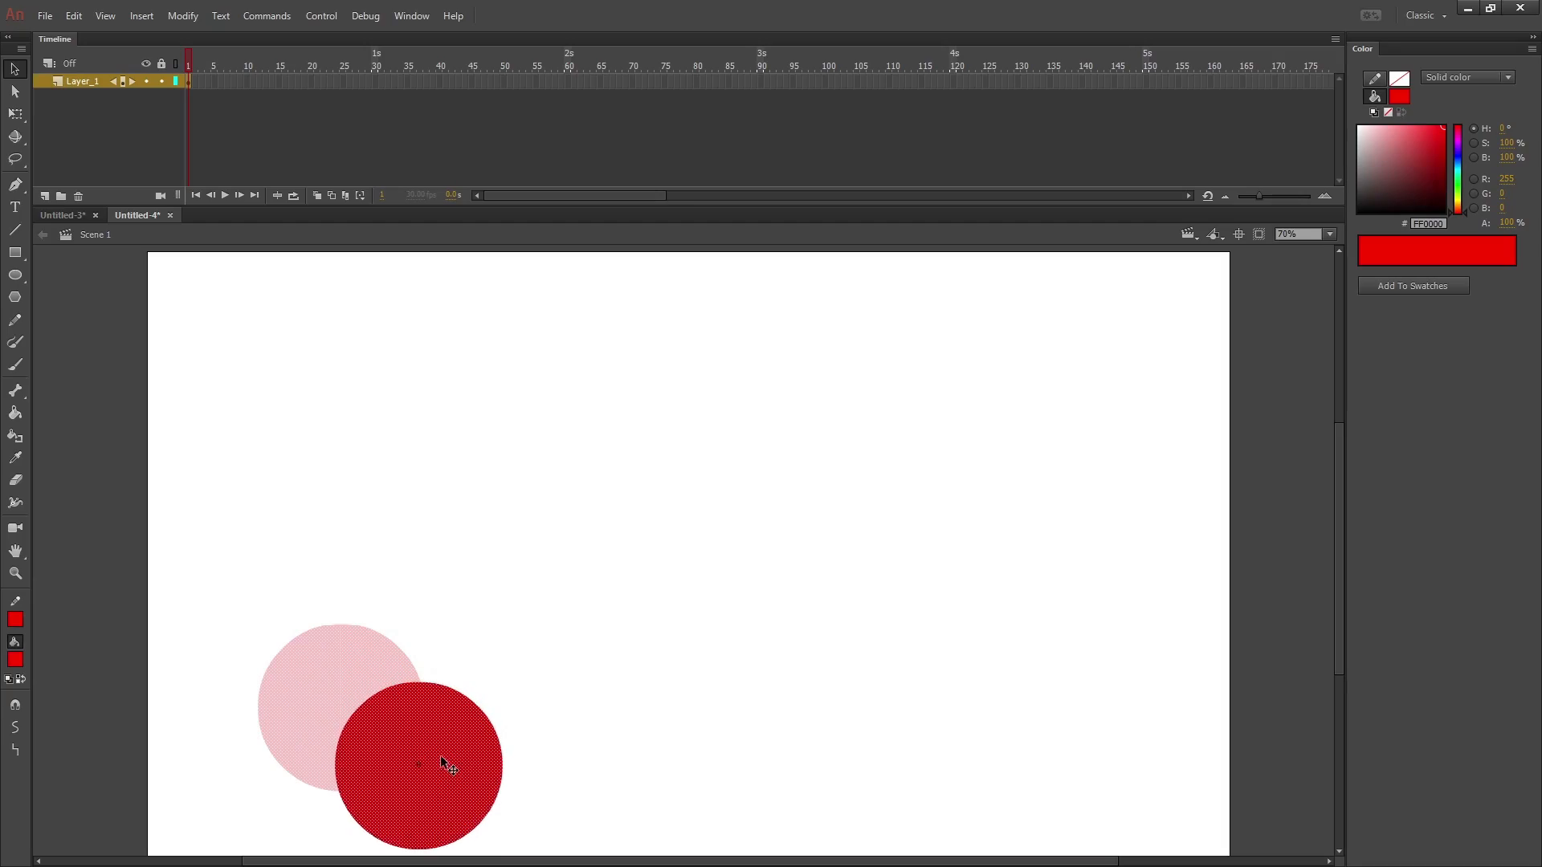
- Reposition the red circle near the bottom of the stage and create a classic tween on its frame
drag(440, 755, 441, 765)
click(610, 277)
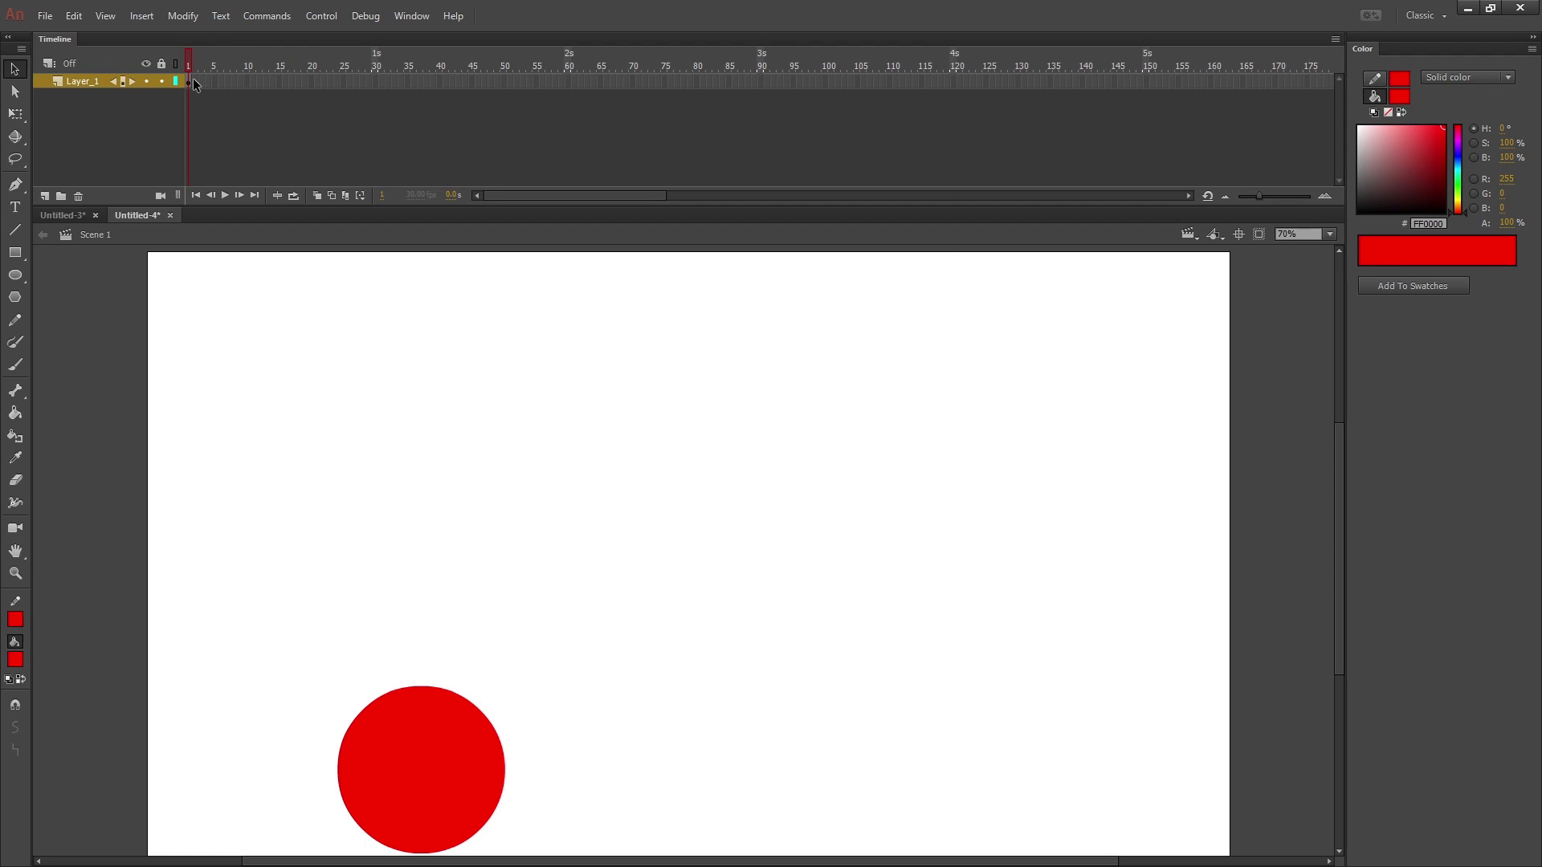
right_click(188, 82)
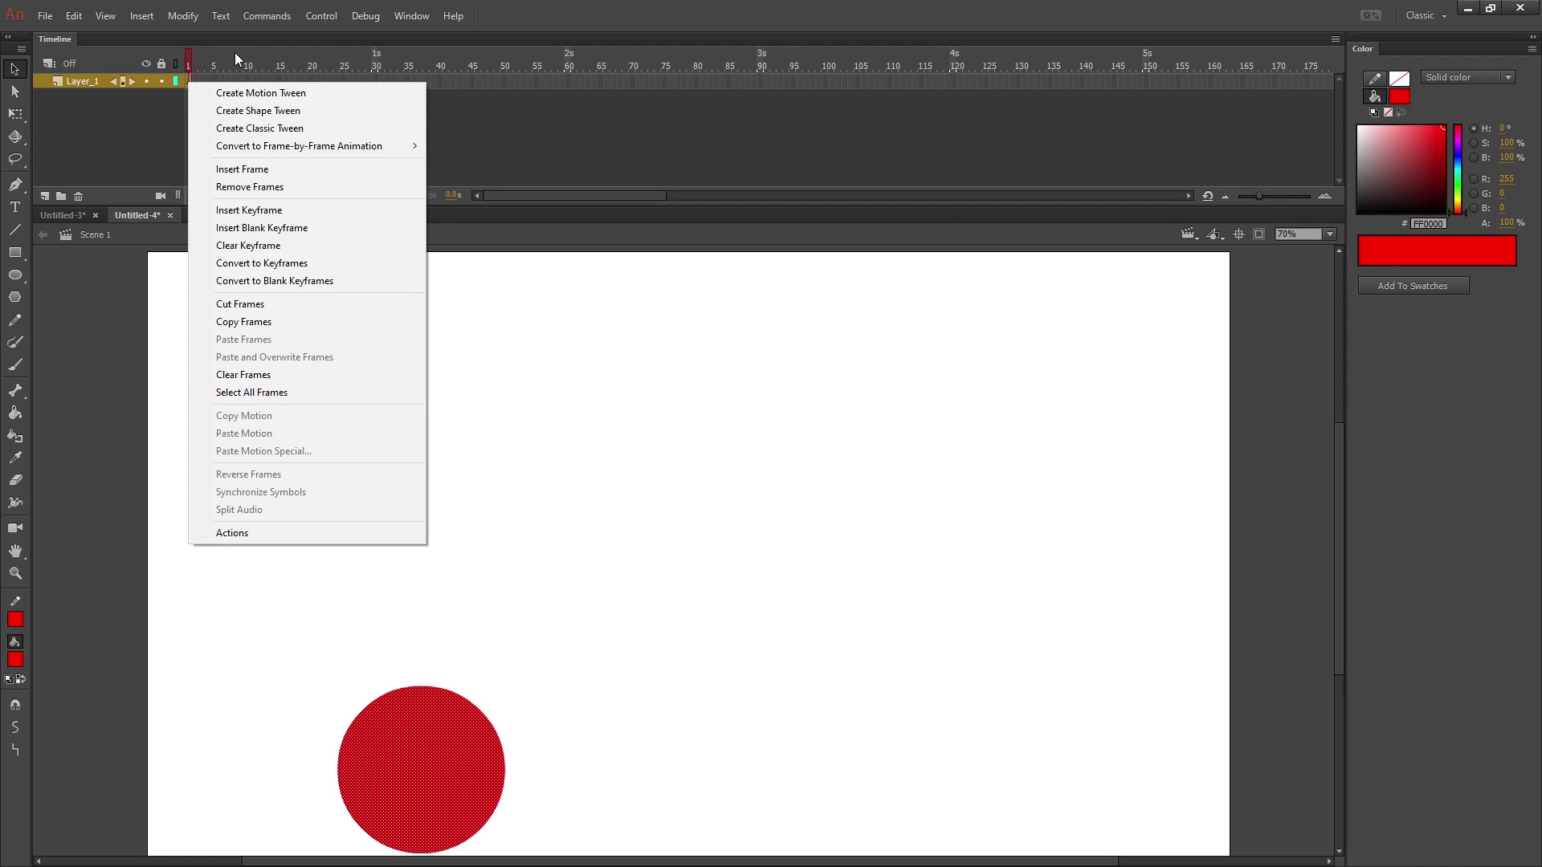
click(321, 128)
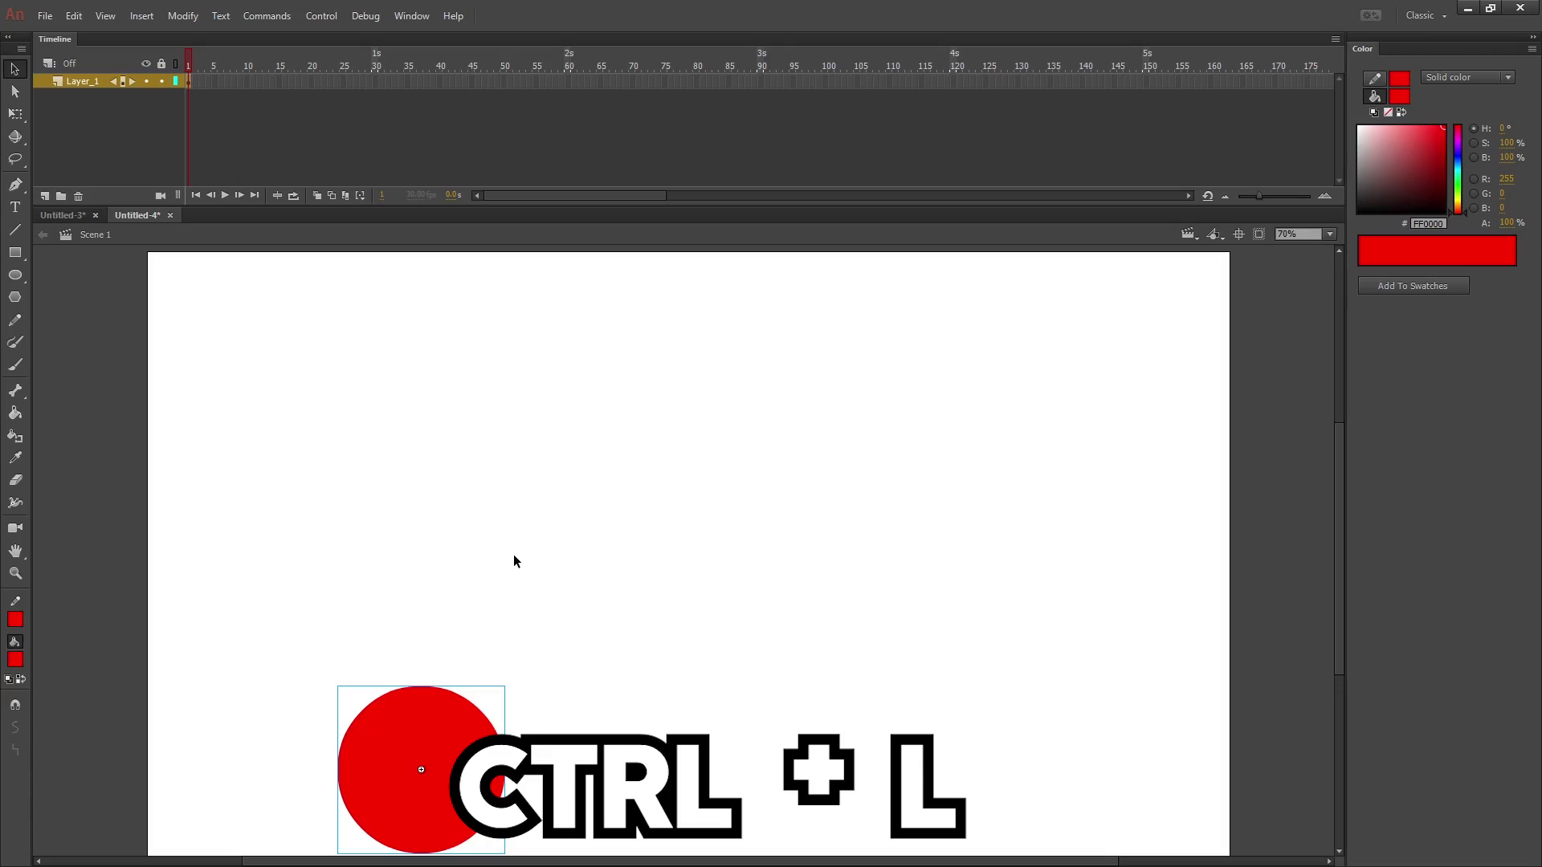
- Open the document's library and move it over the stage
key(ctrl+l)
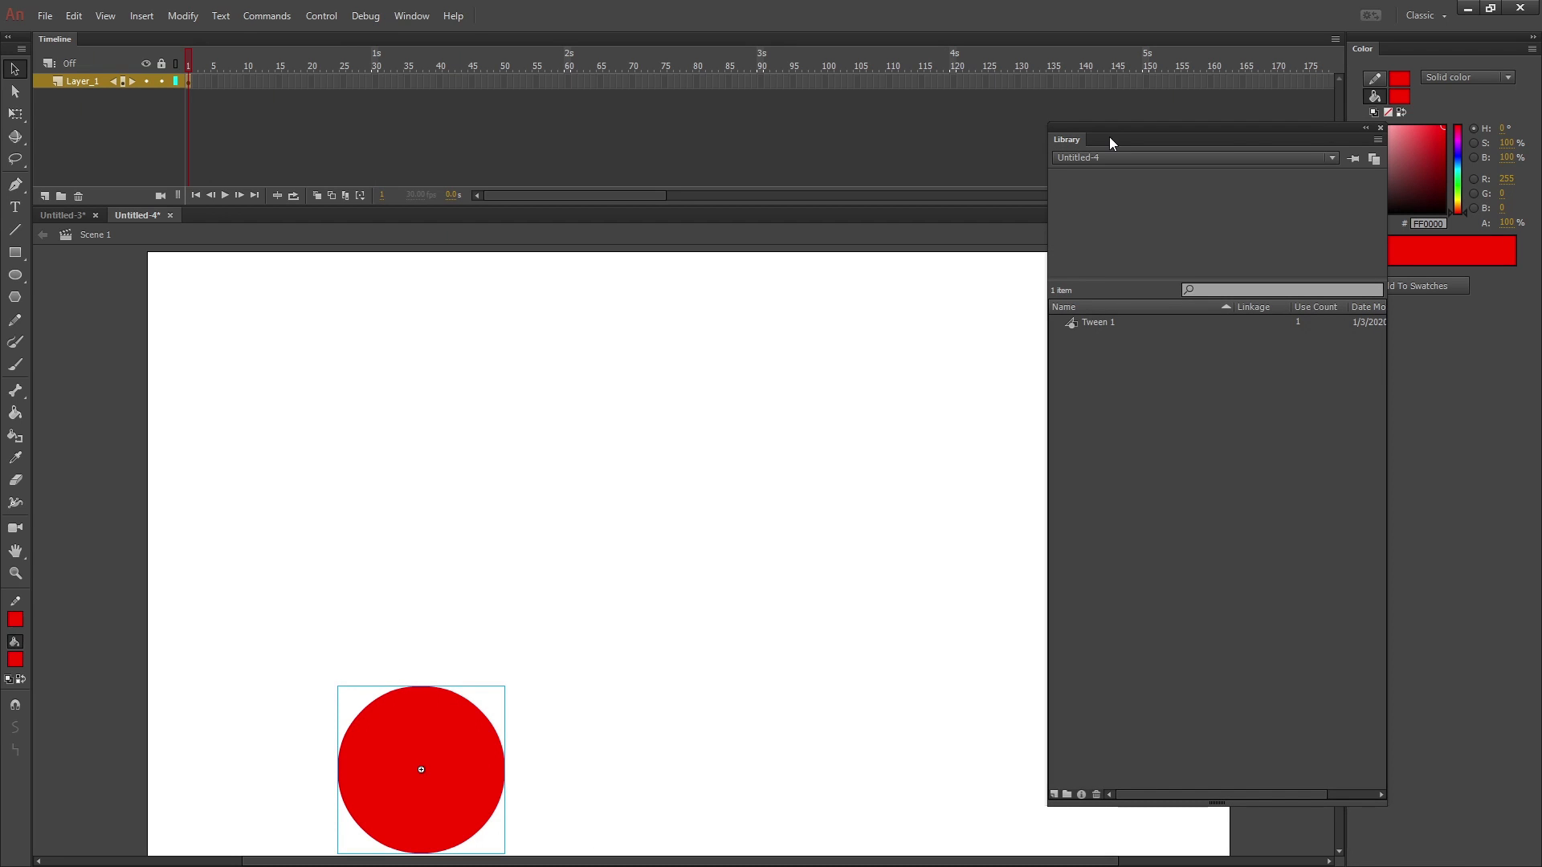
drag(1110, 138, 885, 142)
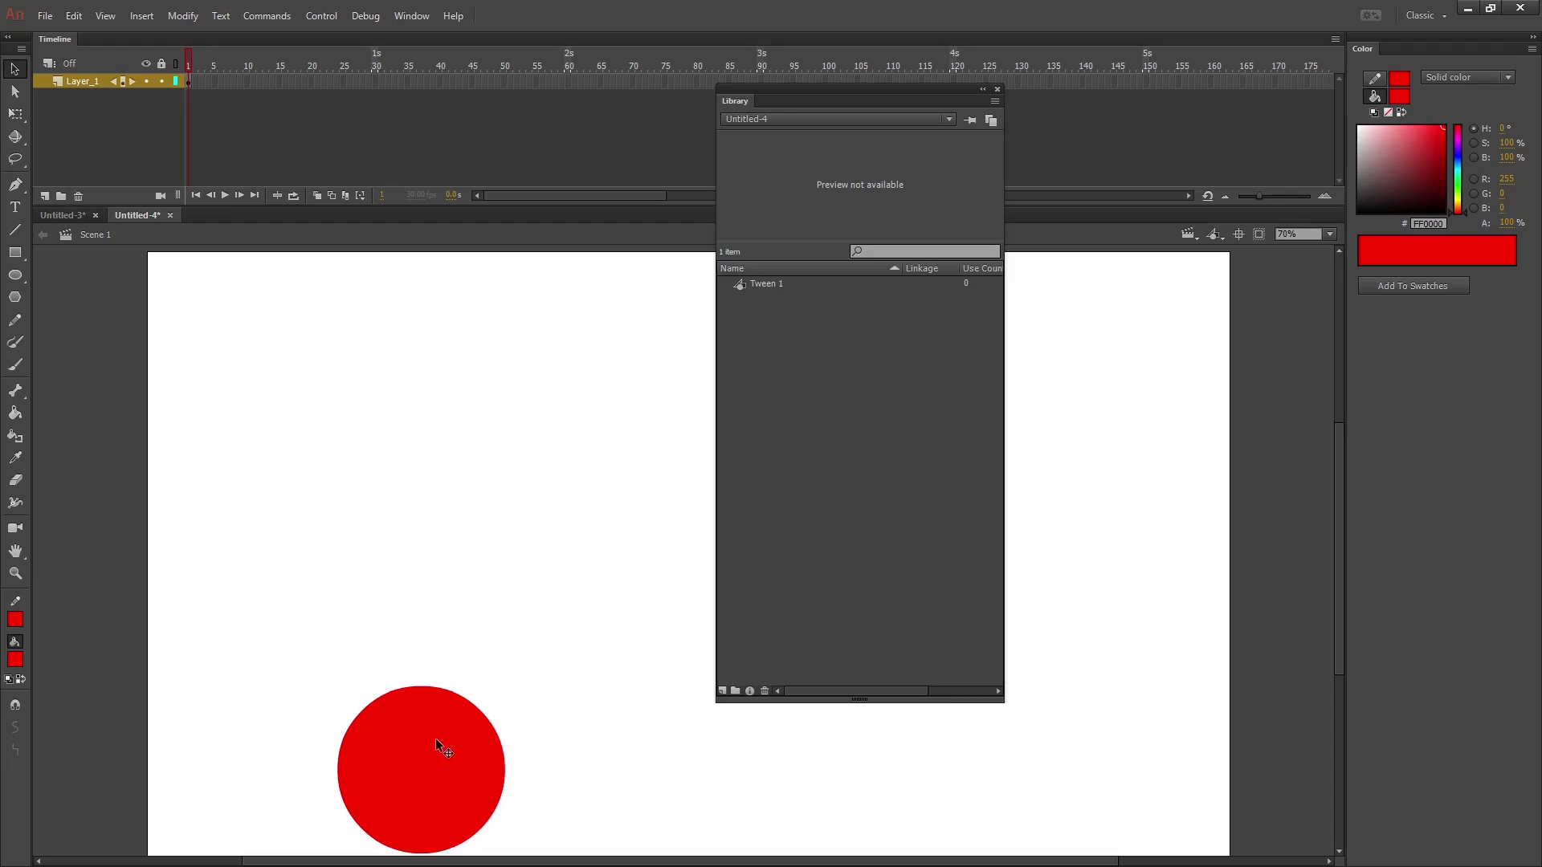
click(432, 727)
key(F8)
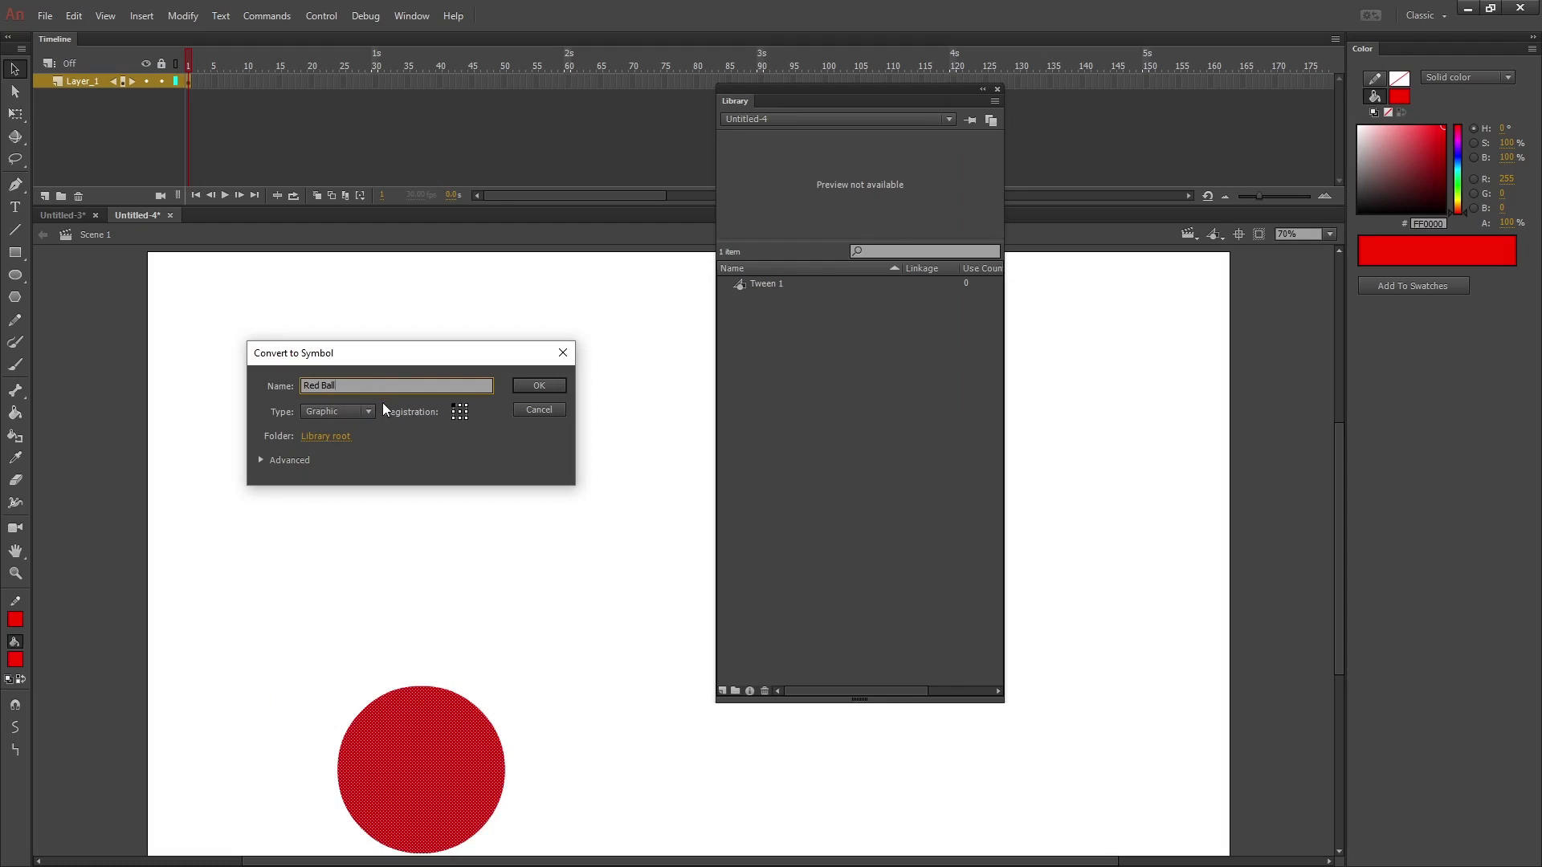
click(365, 408)
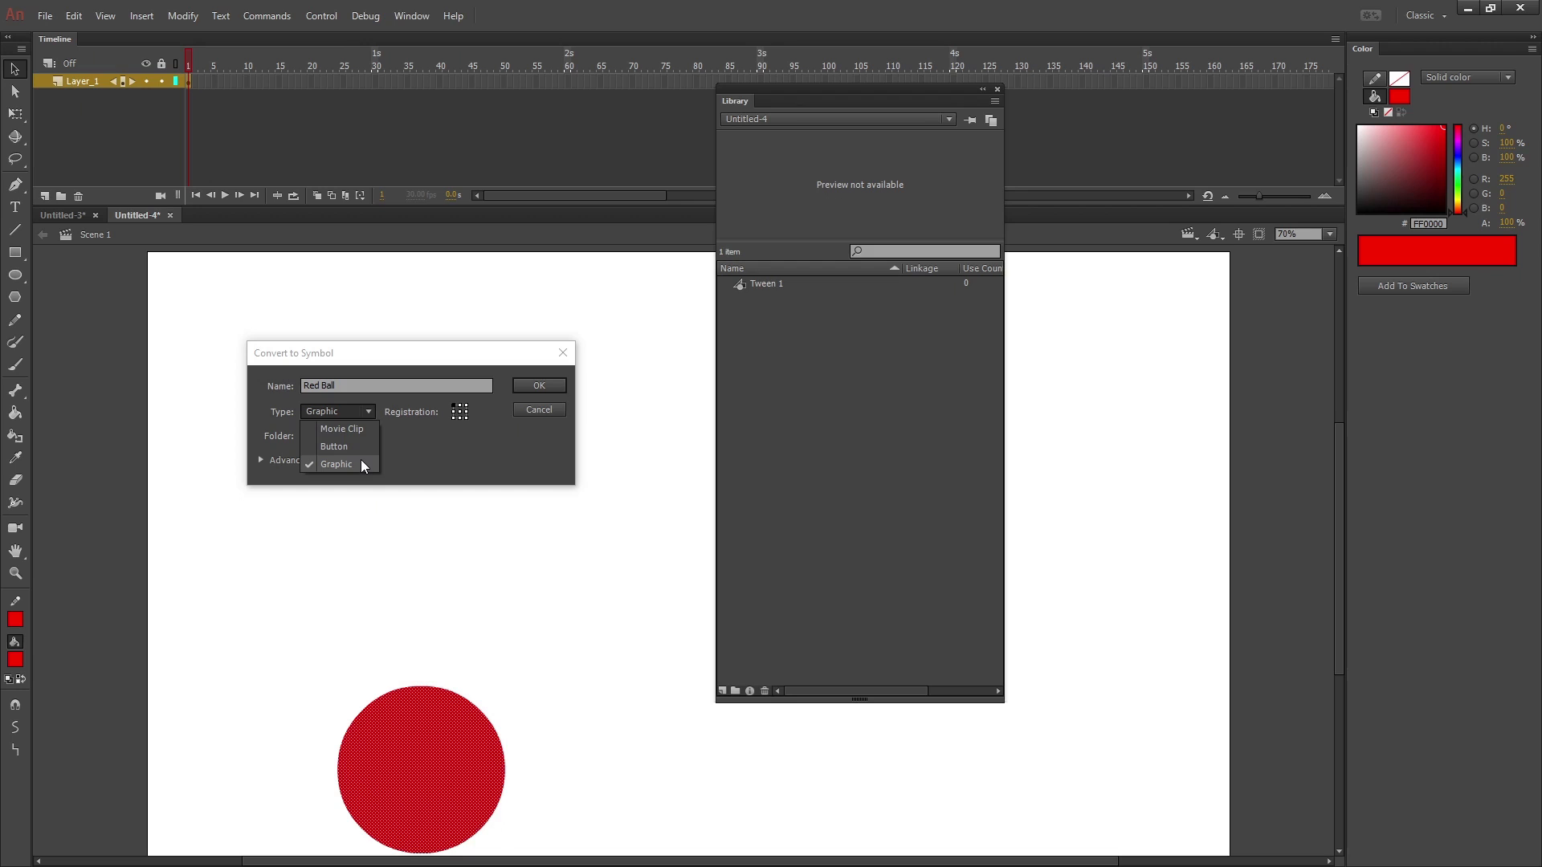
click(357, 464)
key(Return)
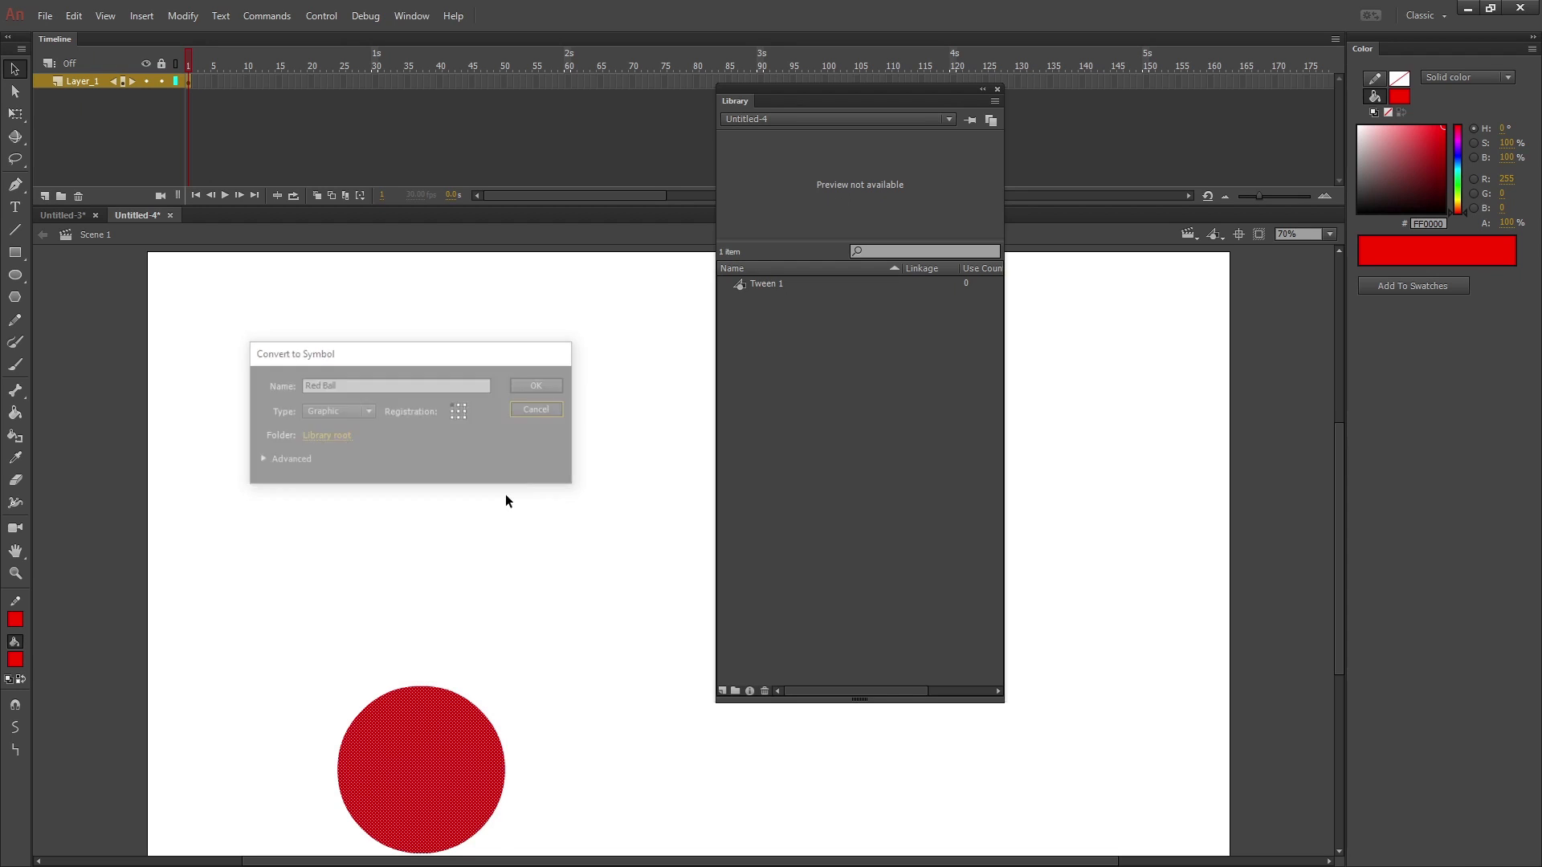
- Duplicate the red circle beside the original, and try pasting extra copies, including with Paste in Place
drag(443, 759, 636, 759)
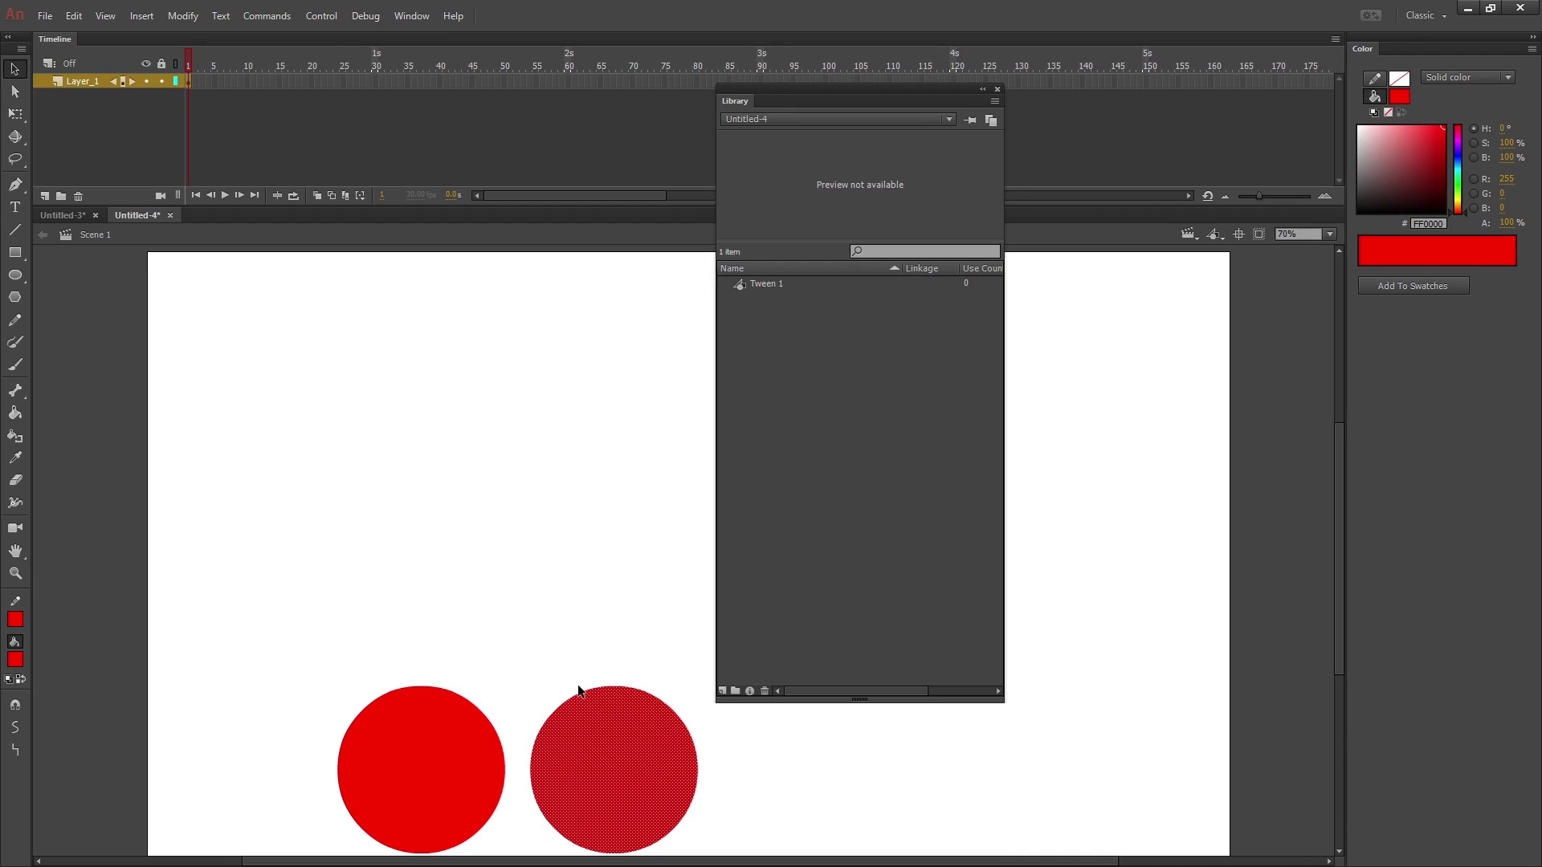
key(ctrl+v)
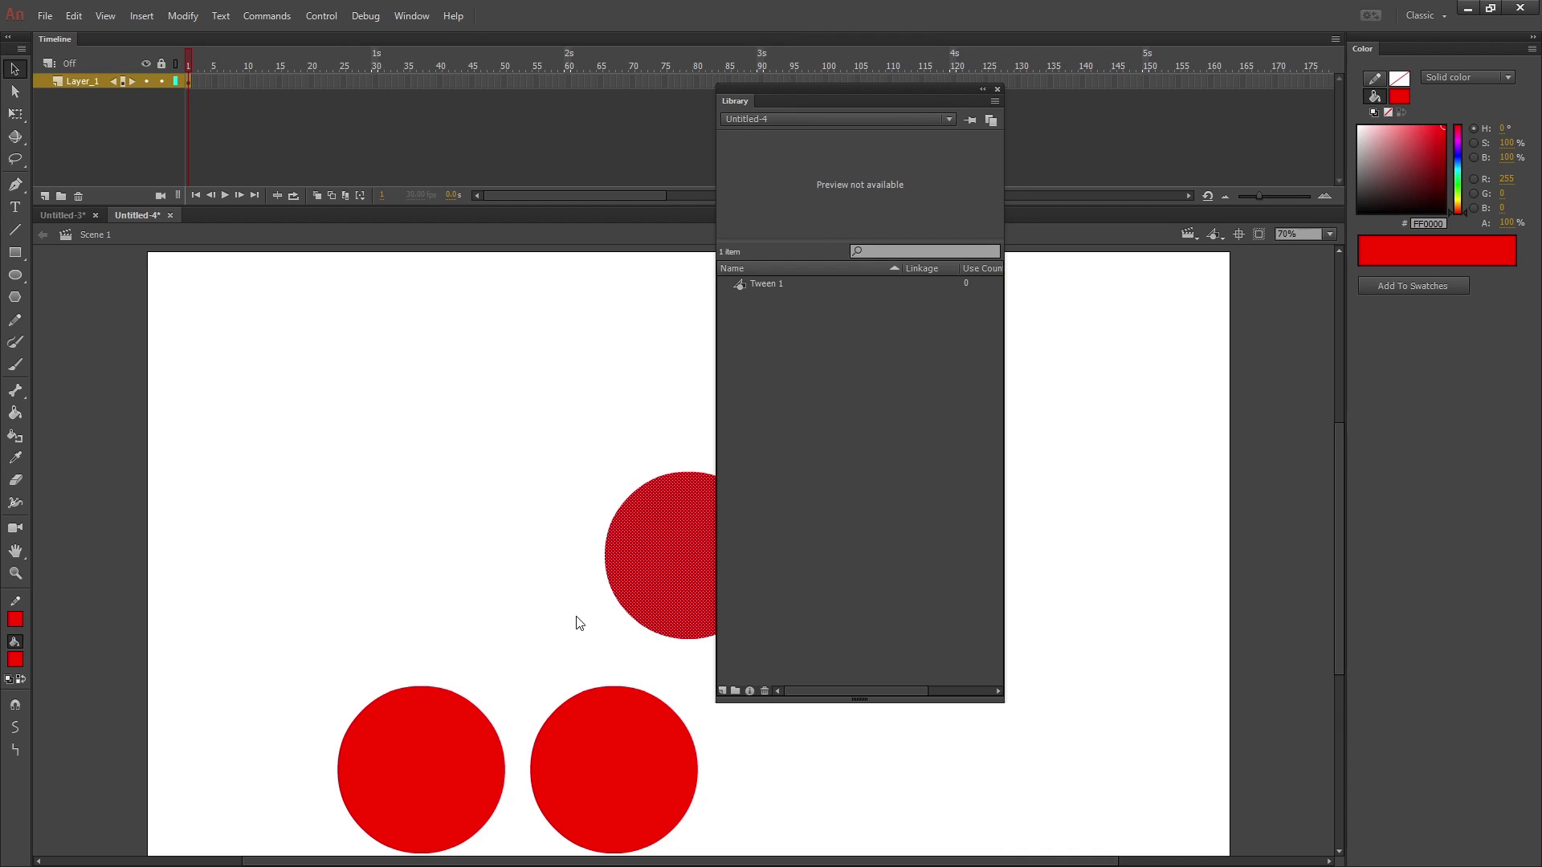
key(Delete)
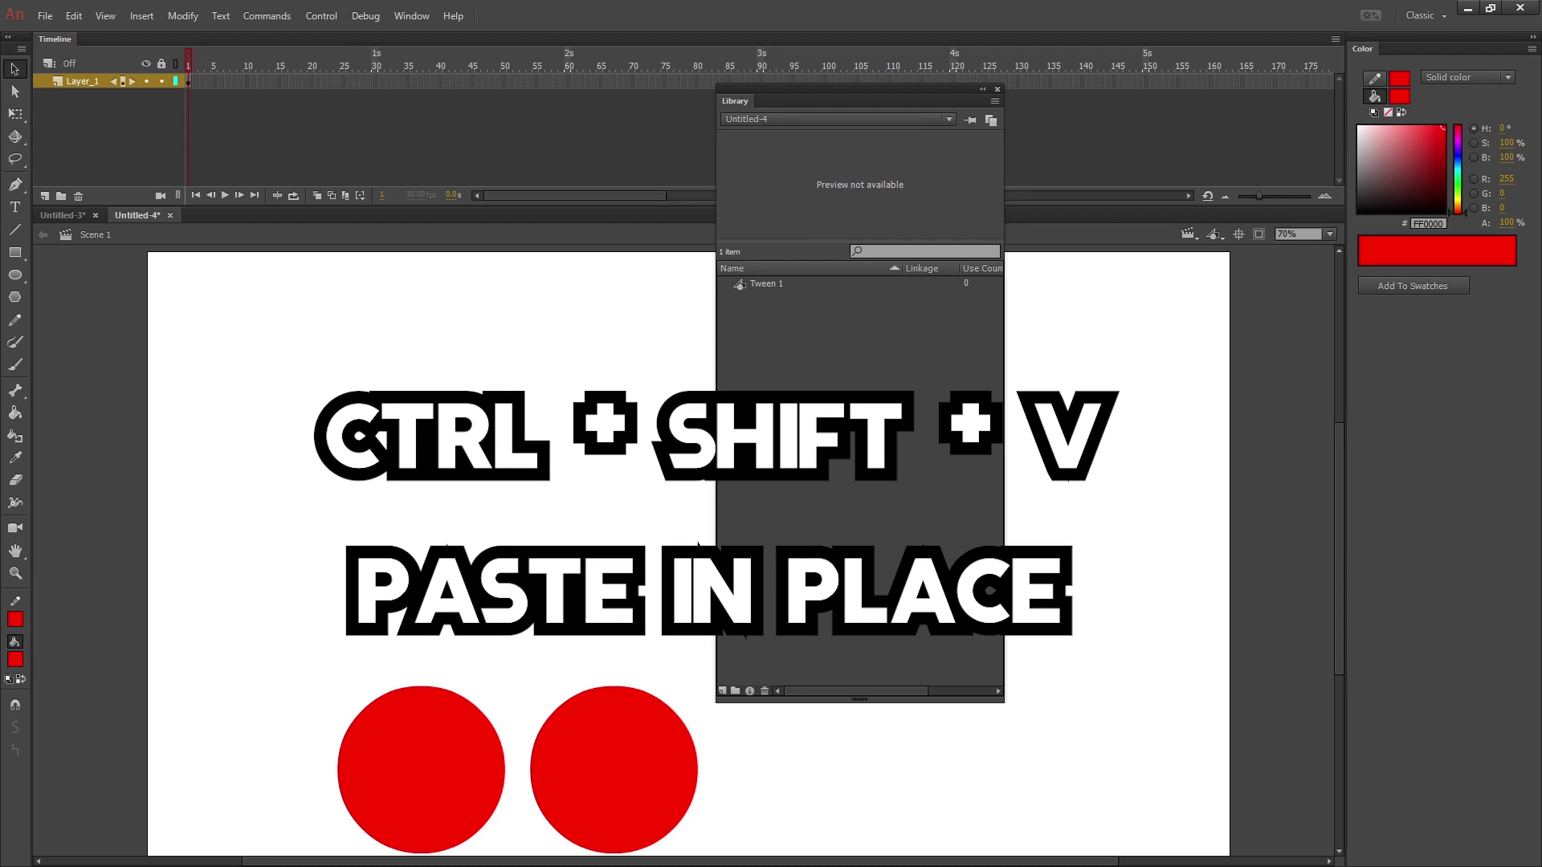
key(ctrl+shift+v)
- Convert the original red circle to a Graphic symbol named "Red Ball"
key(F8)
text(Red)
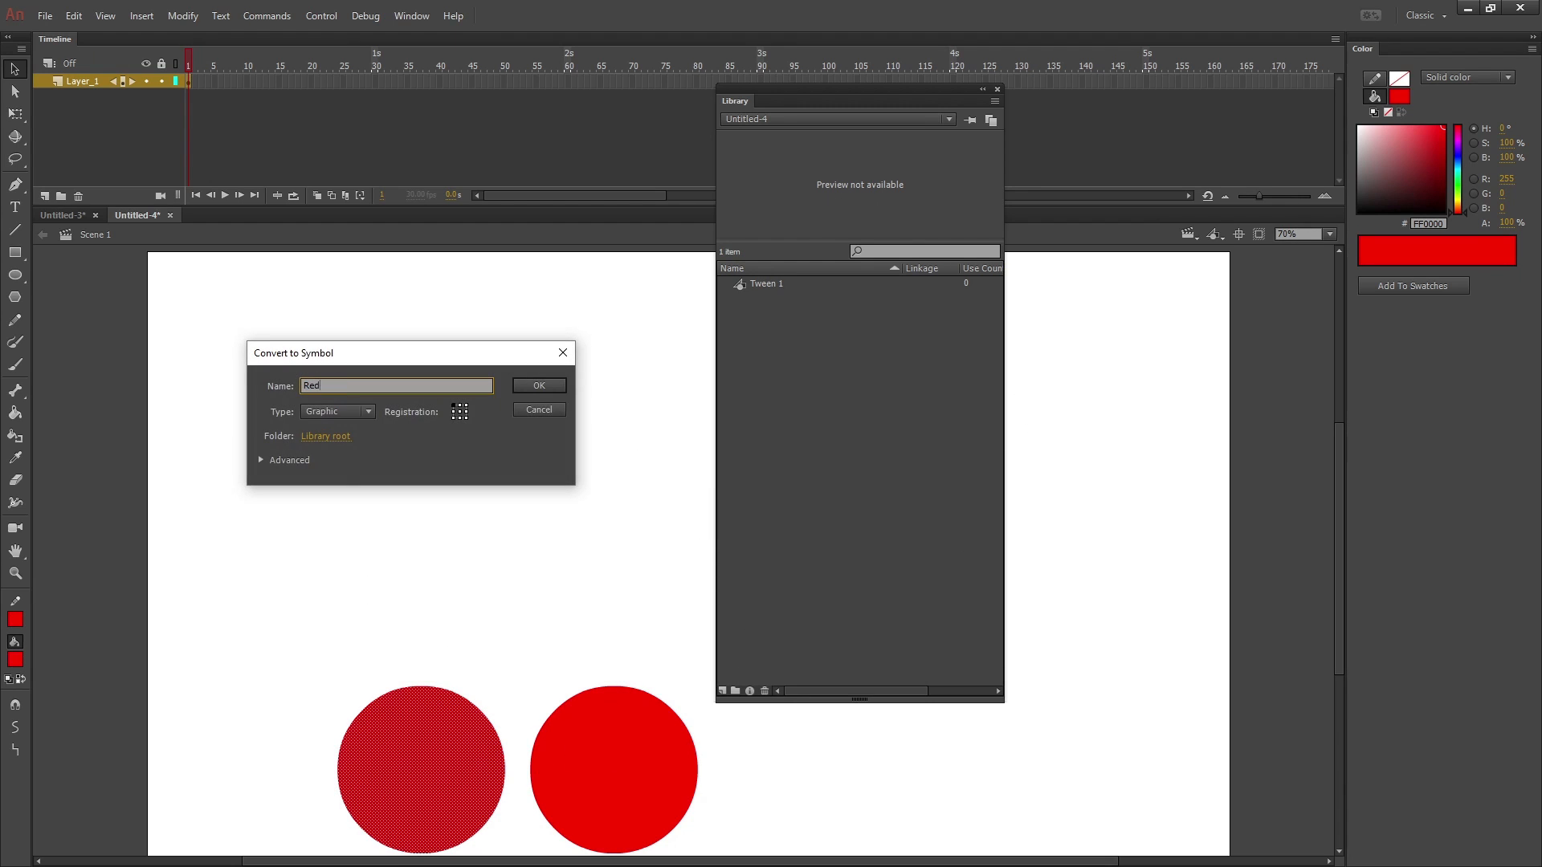
text( Ball)
key(Return)
- Convert the duplicated circle to a Movie Clip symbol named "Red Ball Movie"
key(F8)
text(Red)
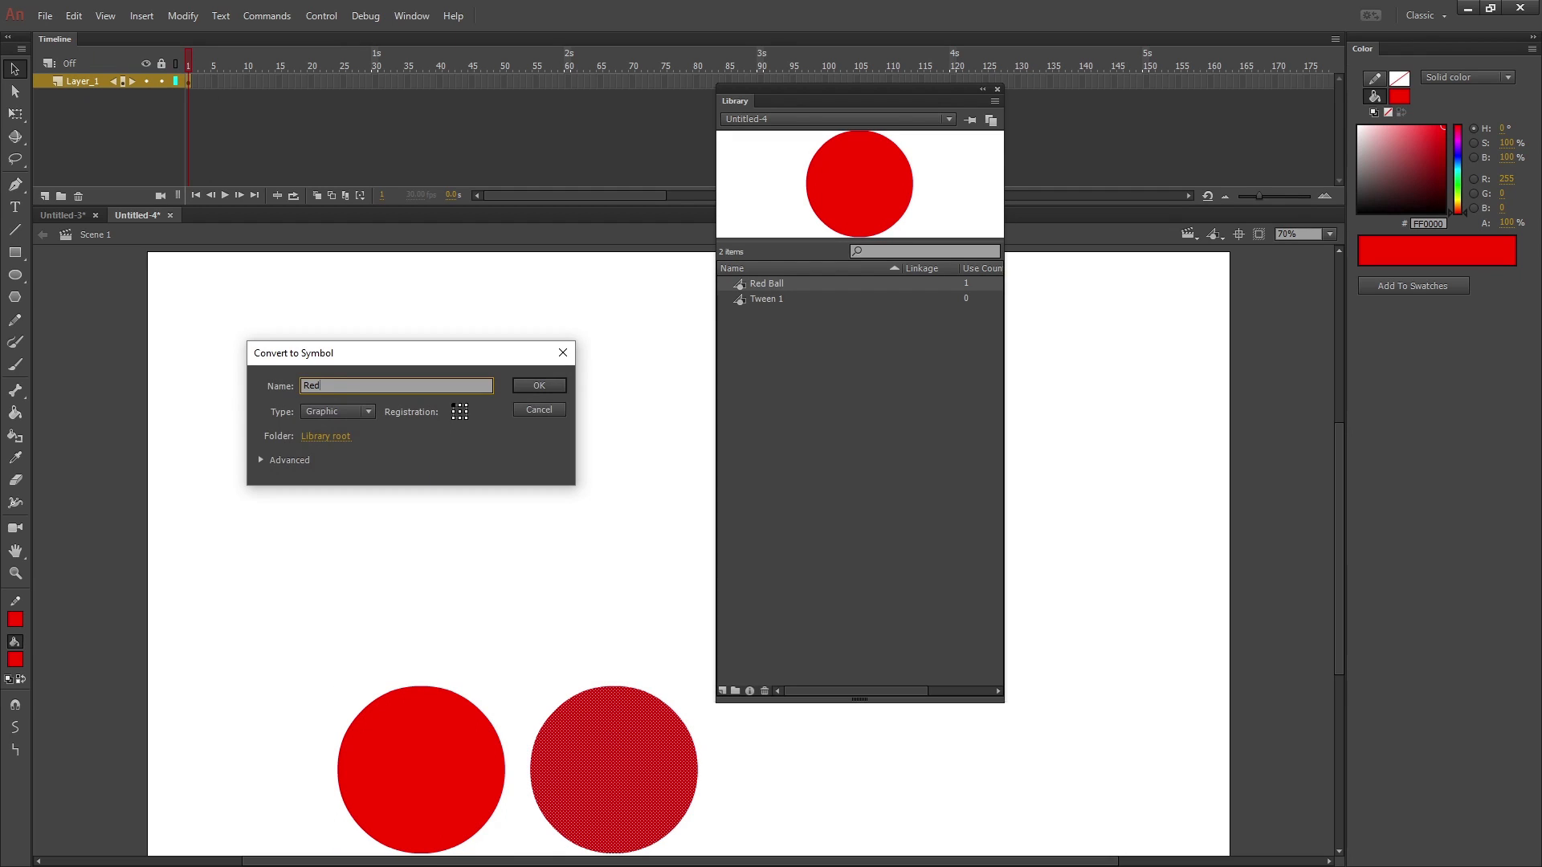
click(358, 411)
click(367, 432)
key(Return)
- Extend Layer_1 with frames to about frame 29 and scrub through them
right_click(368, 79)
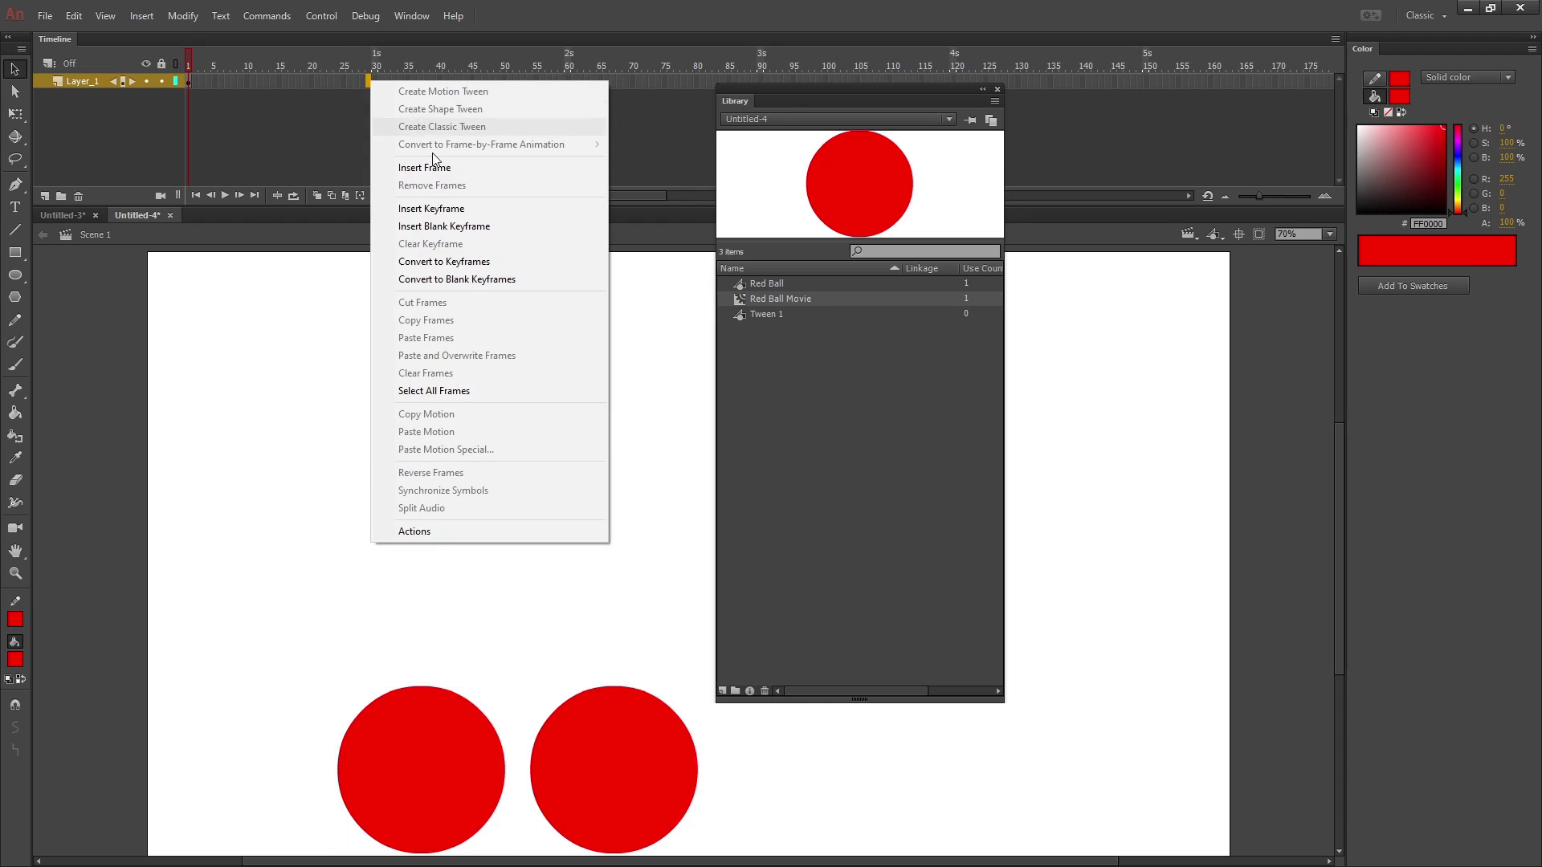
click(409, 158)
click(210, 83)
drag(194, 94, 234, 93)
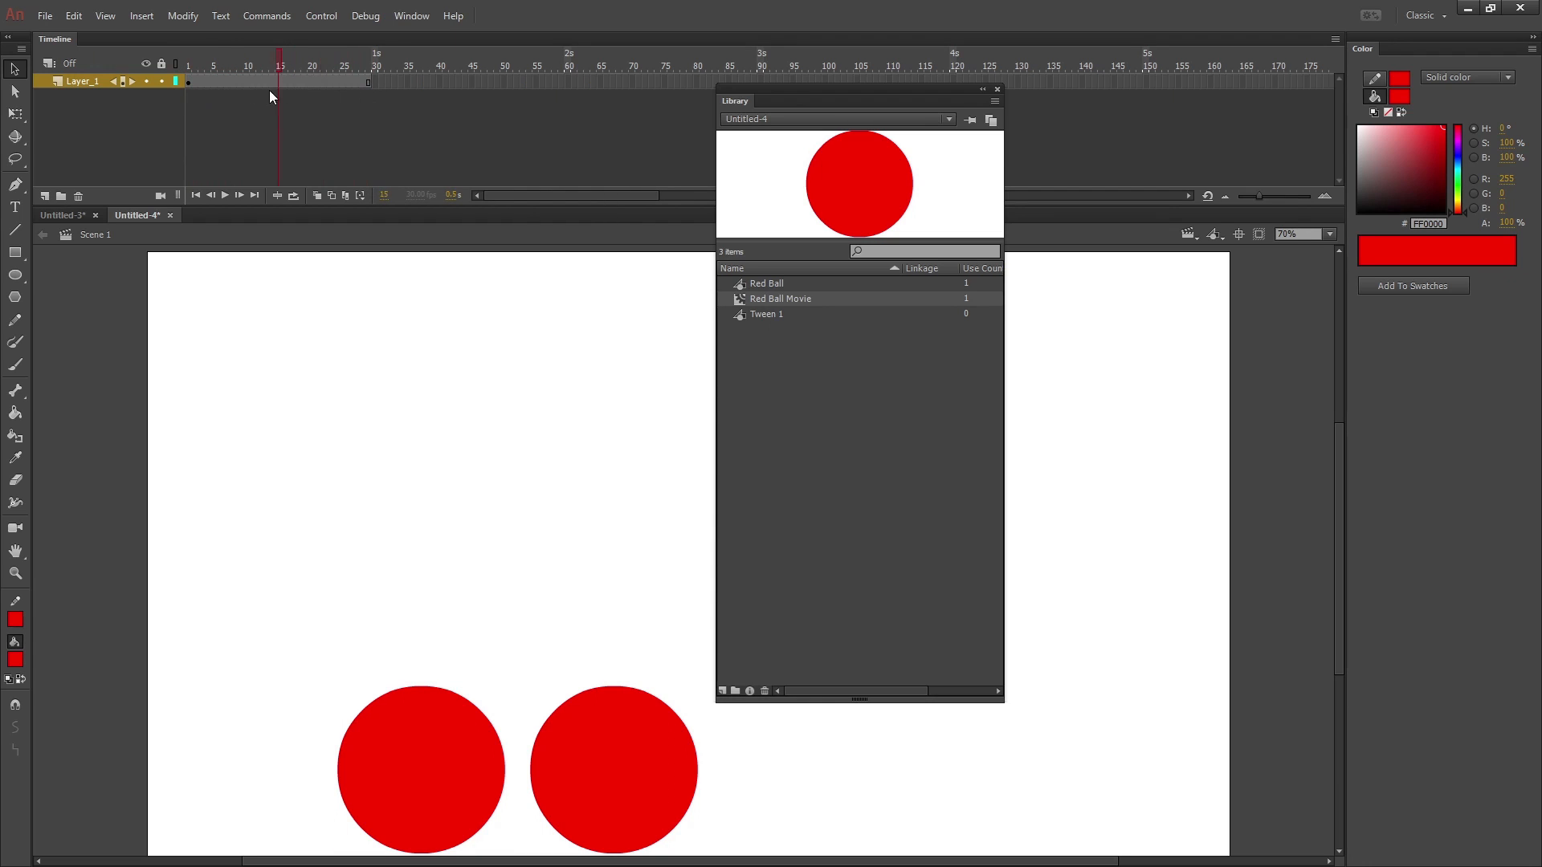
- Open the Red Ball symbol for editing, insert keyframes through frame 4, and play the timeline
double_click(417, 744)
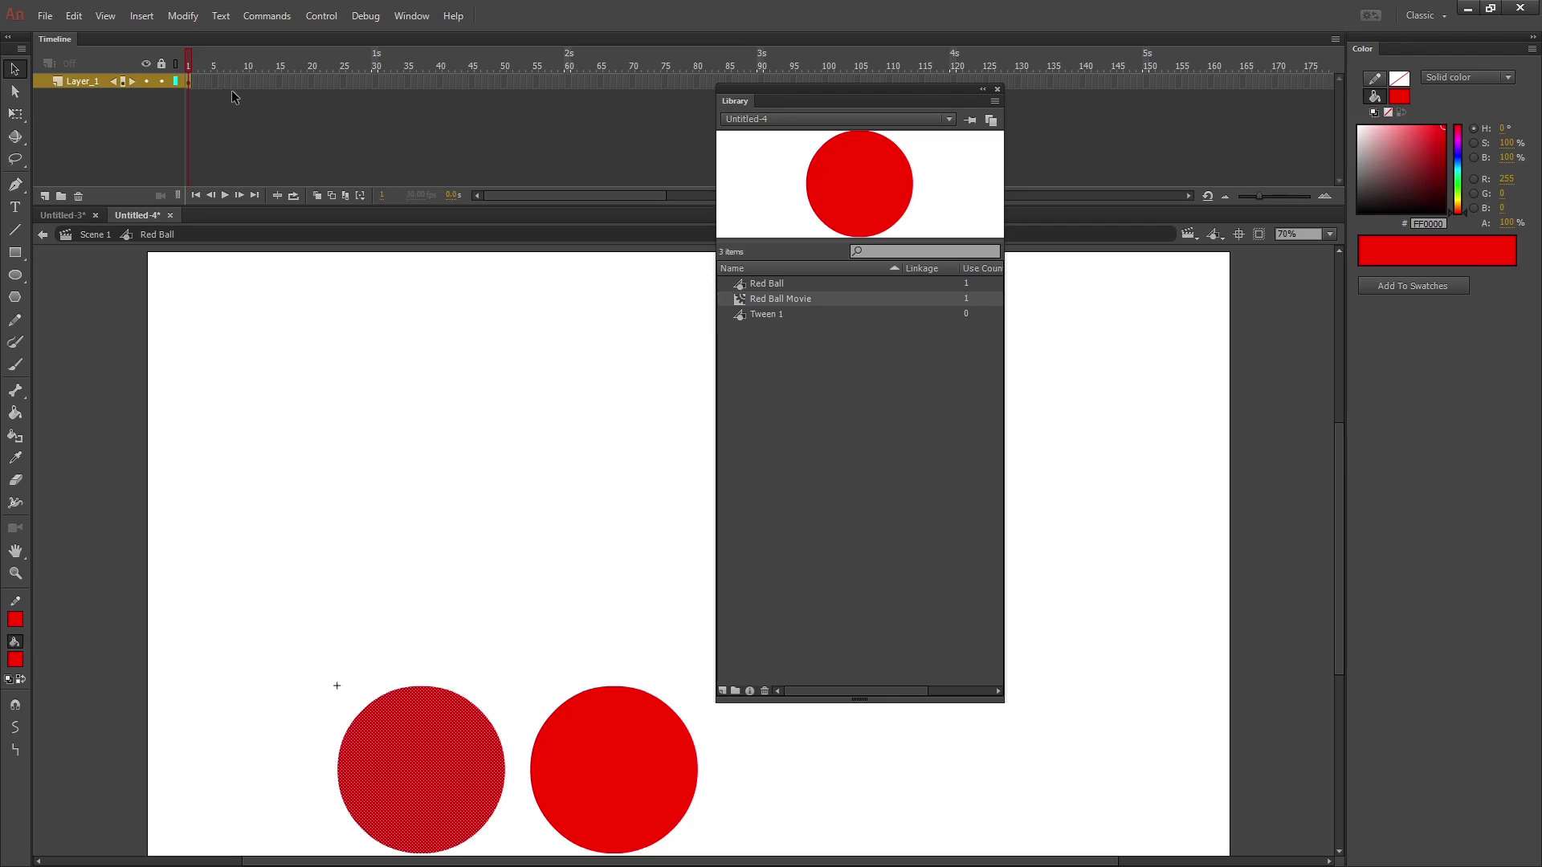
right_click(195, 79)
click(256, 206)
key(Right)
right_click(202, 82)
click(261, 211)
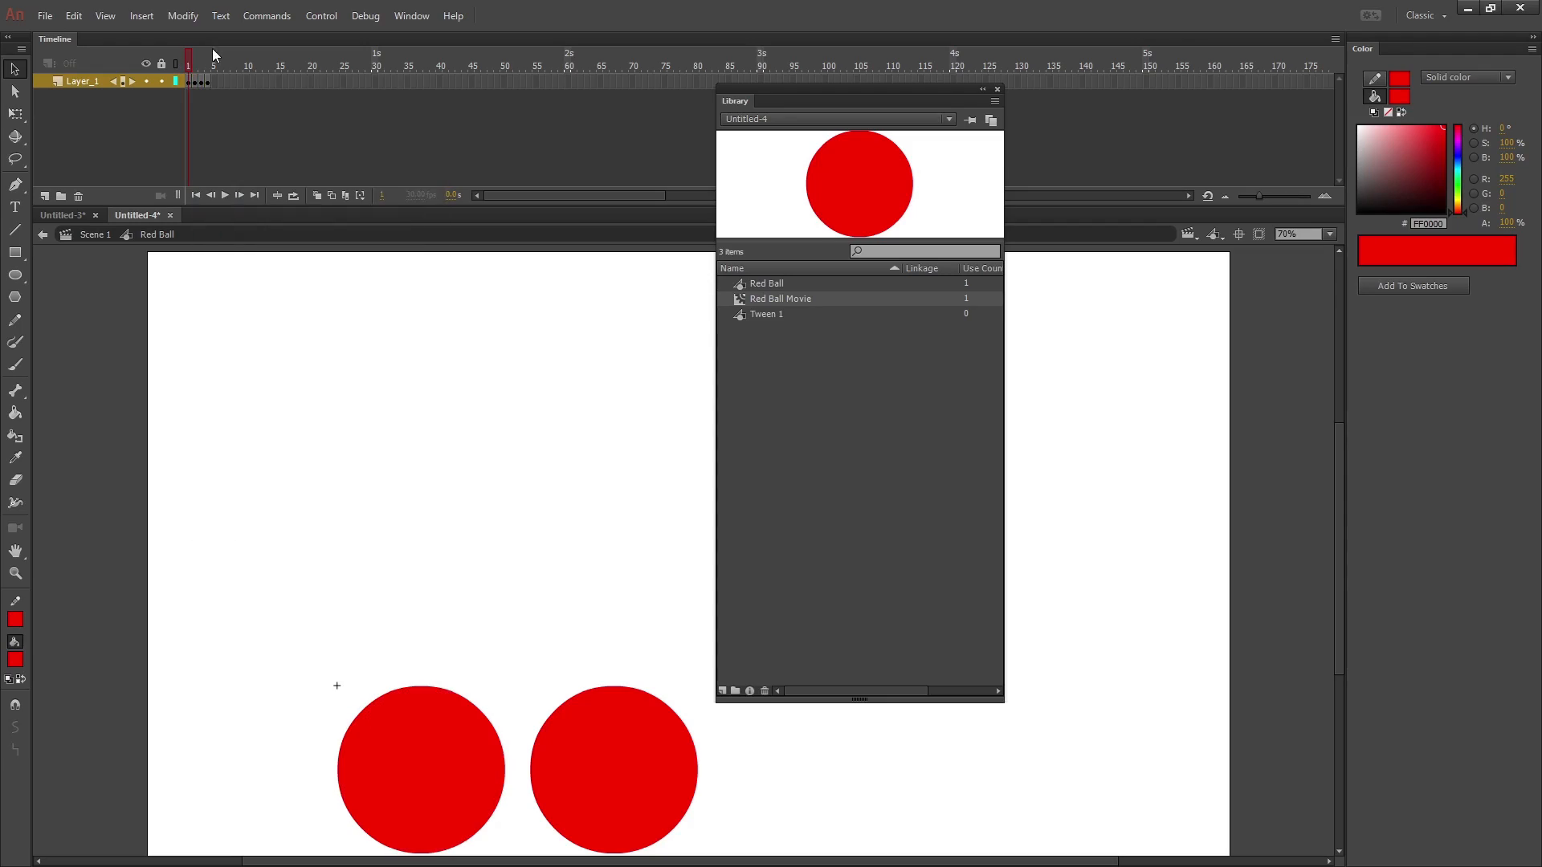
key(Return)
key(Return)
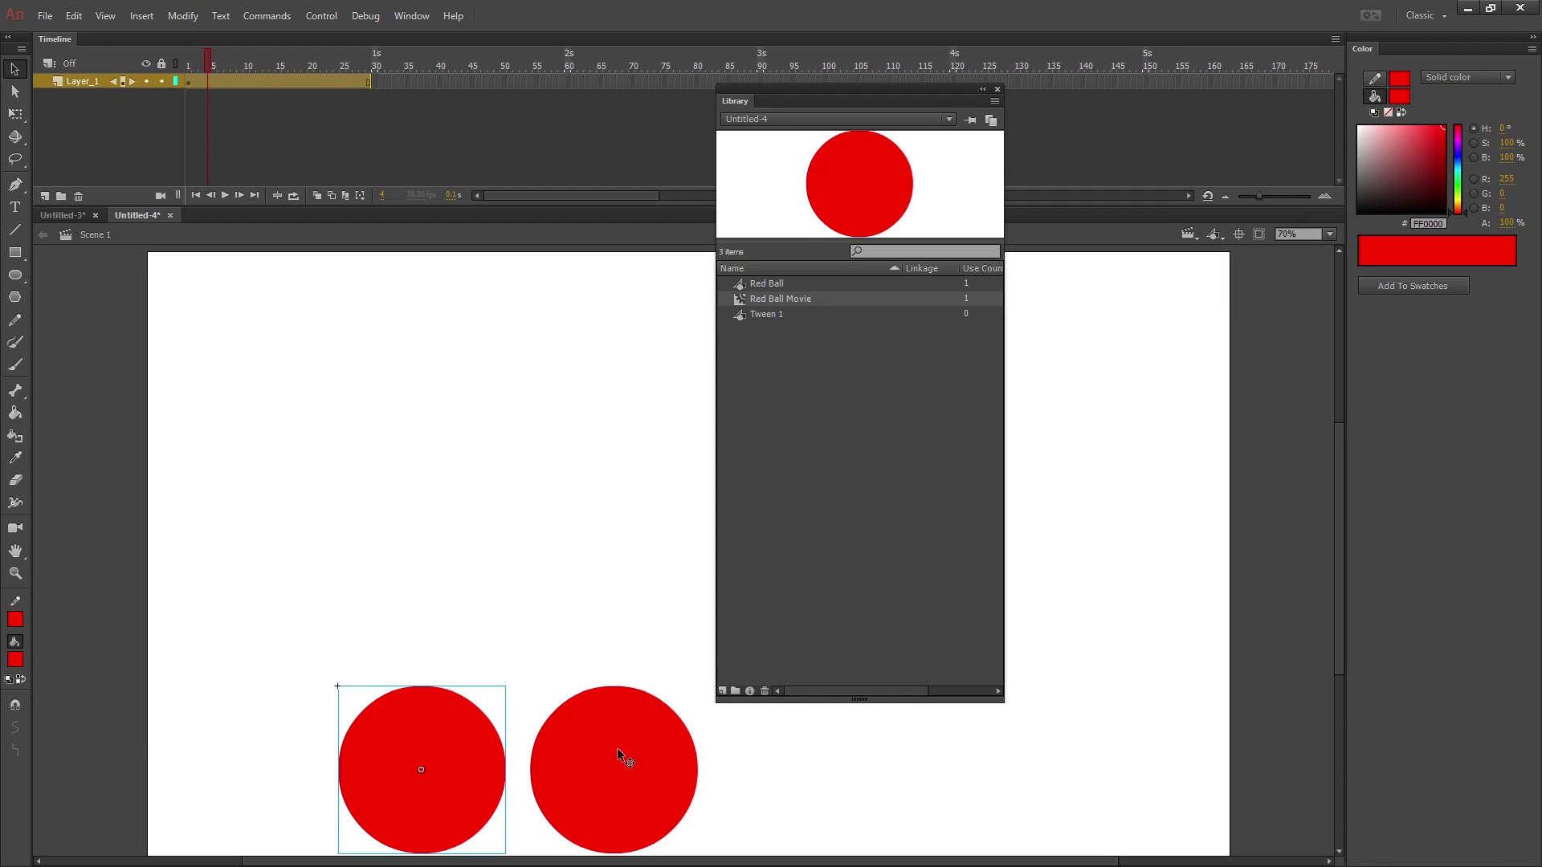
- Open the Red Ball Movie symbol for editing, insert a keyframe after frame 1, and play the timeline
click(624, 747)
right_click(690, 52)
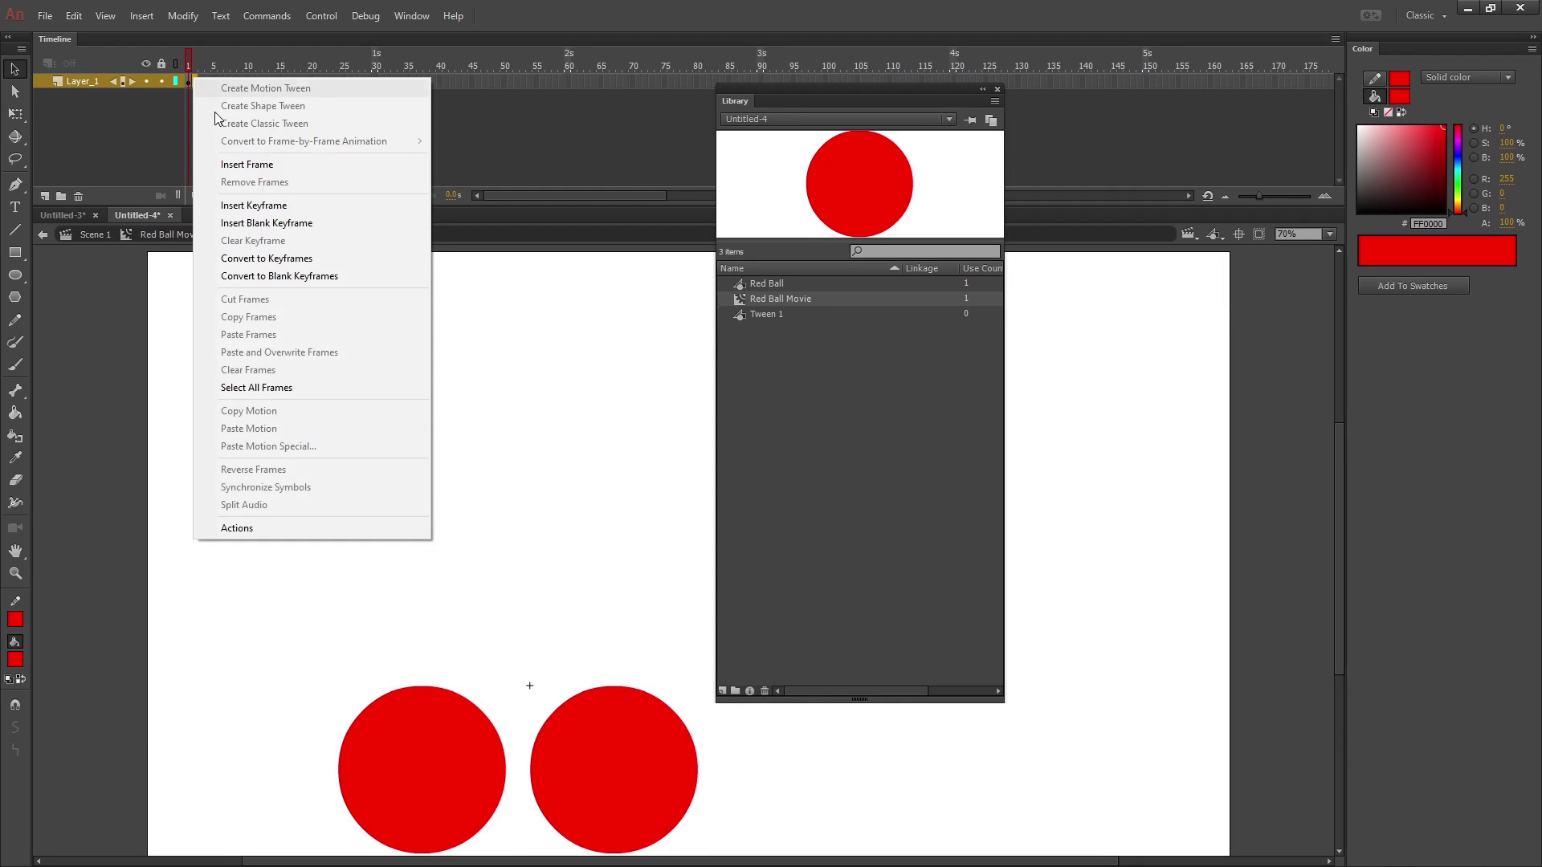
click(252, 205)
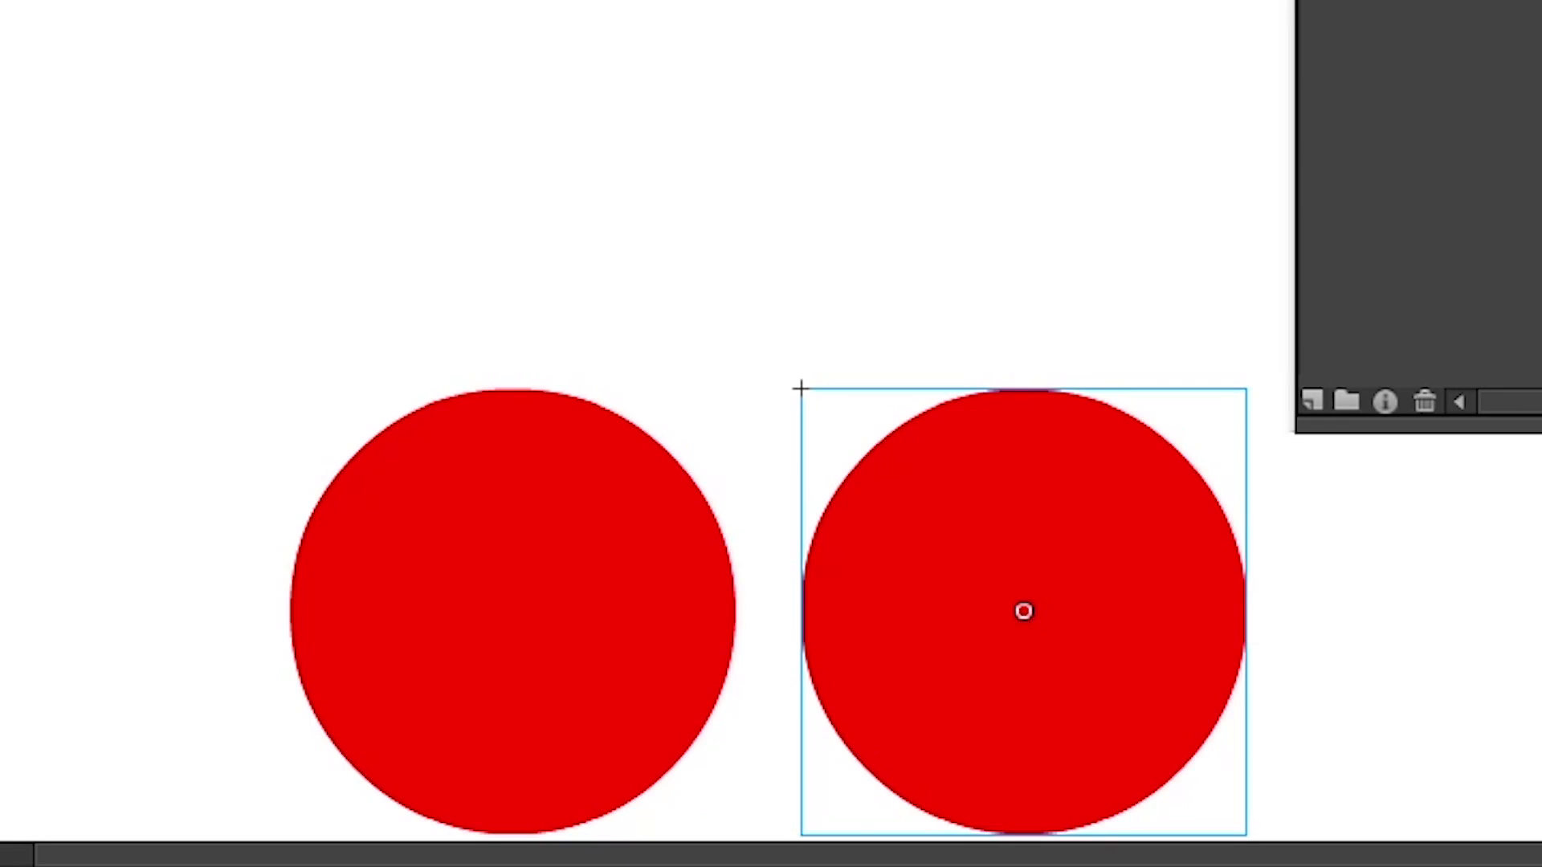
key(Return)
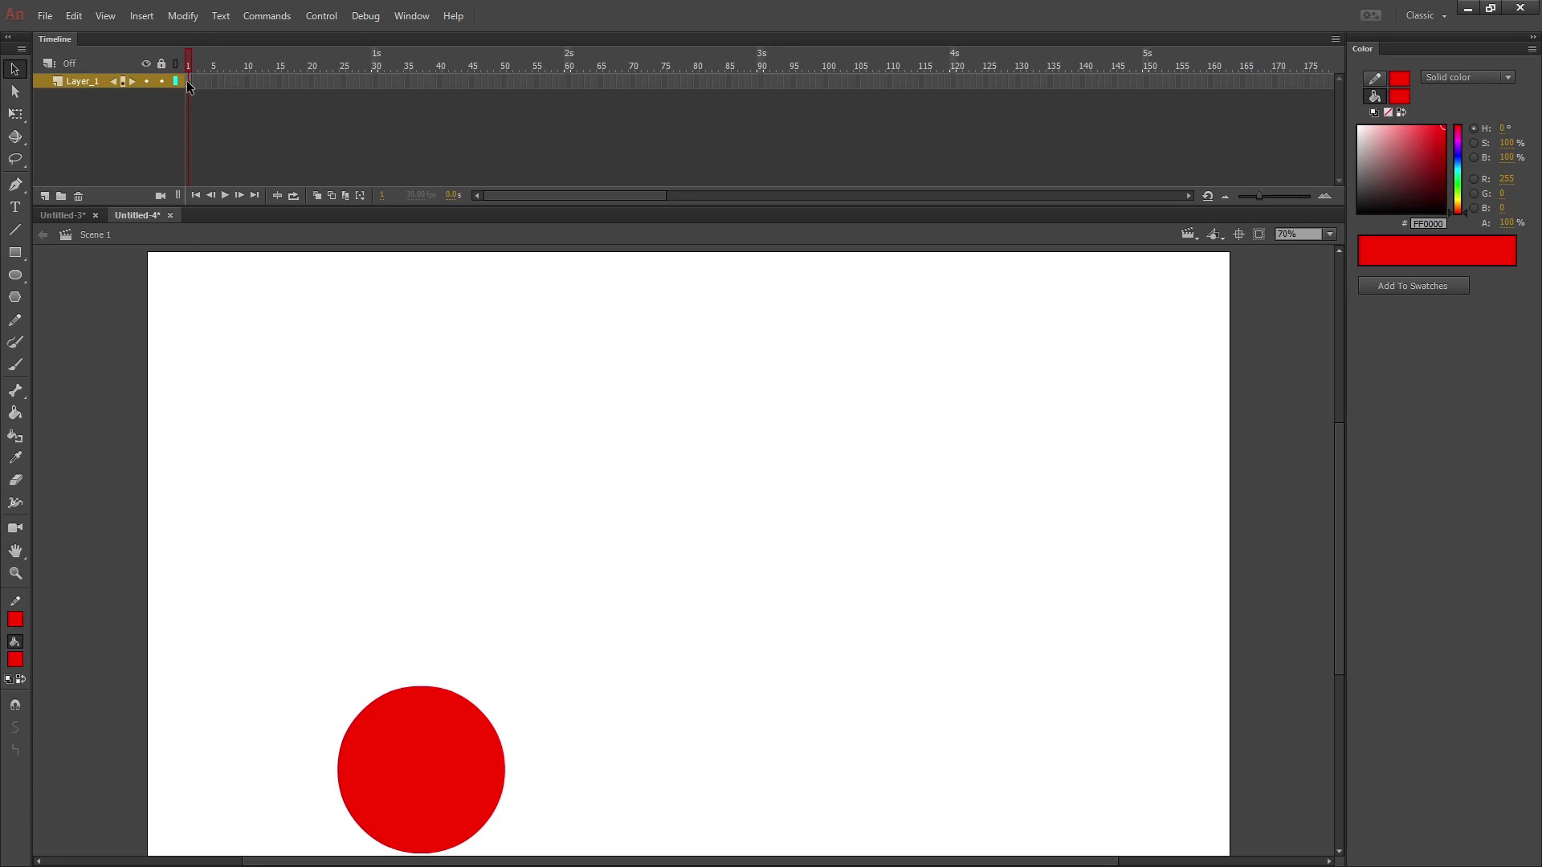
- Create a classic tween on the ball symbol's first frame, extend it to frame 20, and scrub through it
right_click(186, 80)
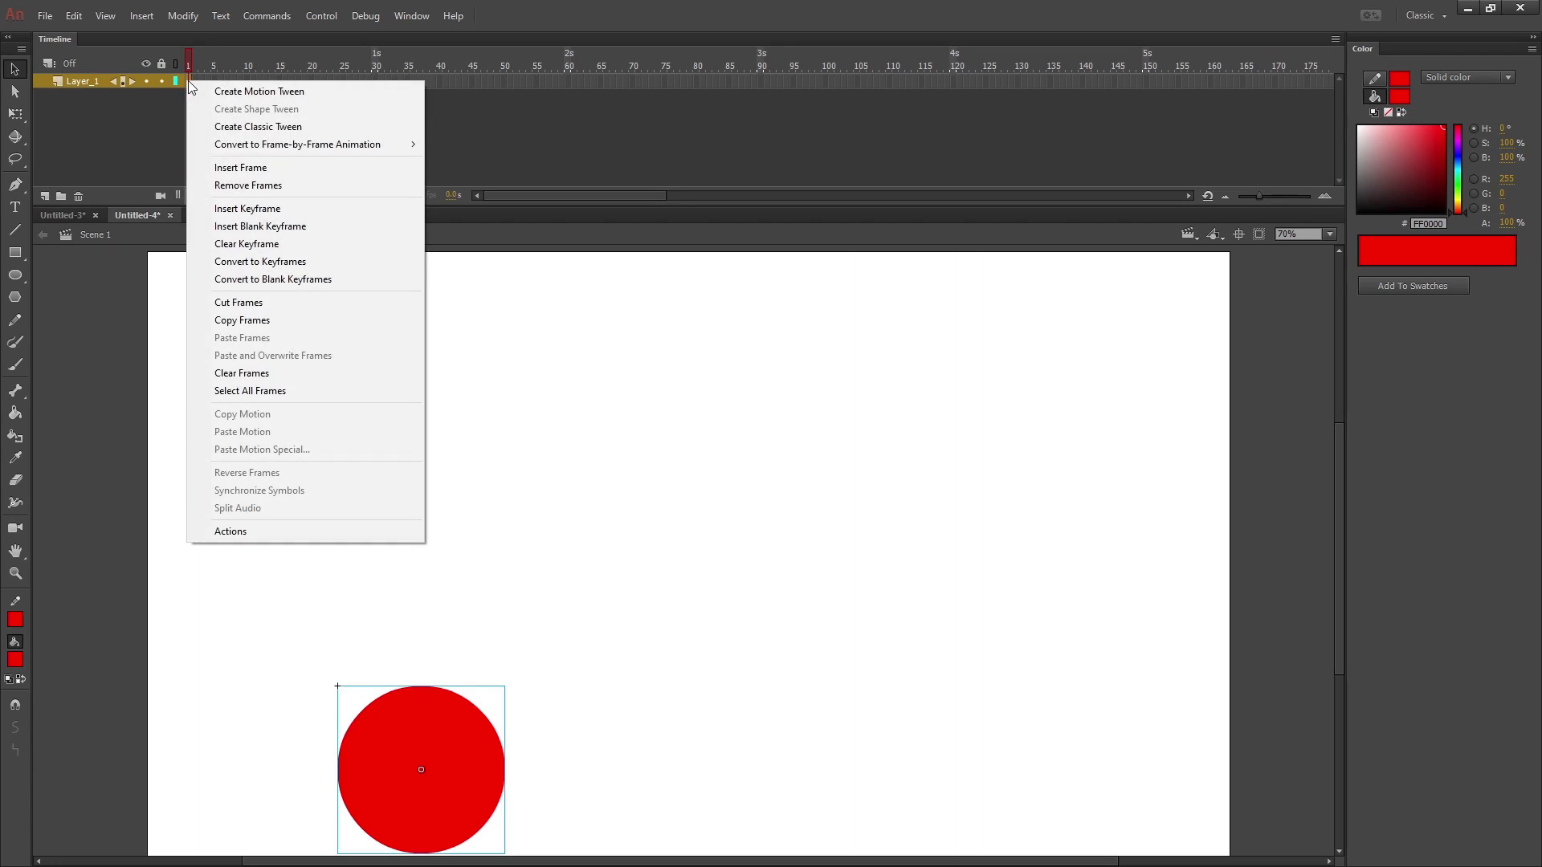
click(288, 127)
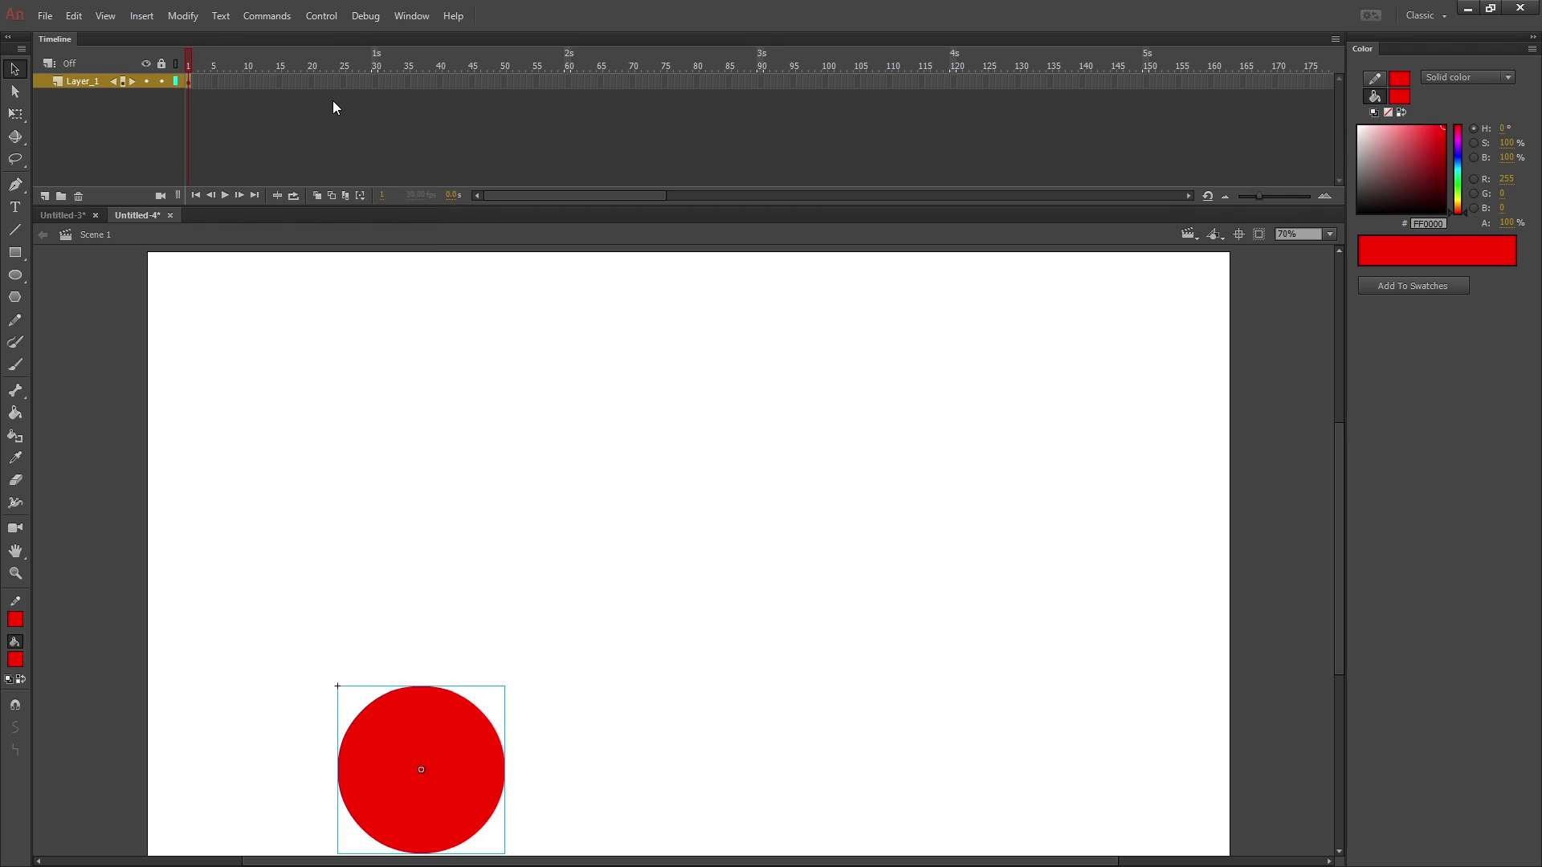
click(187, 63)
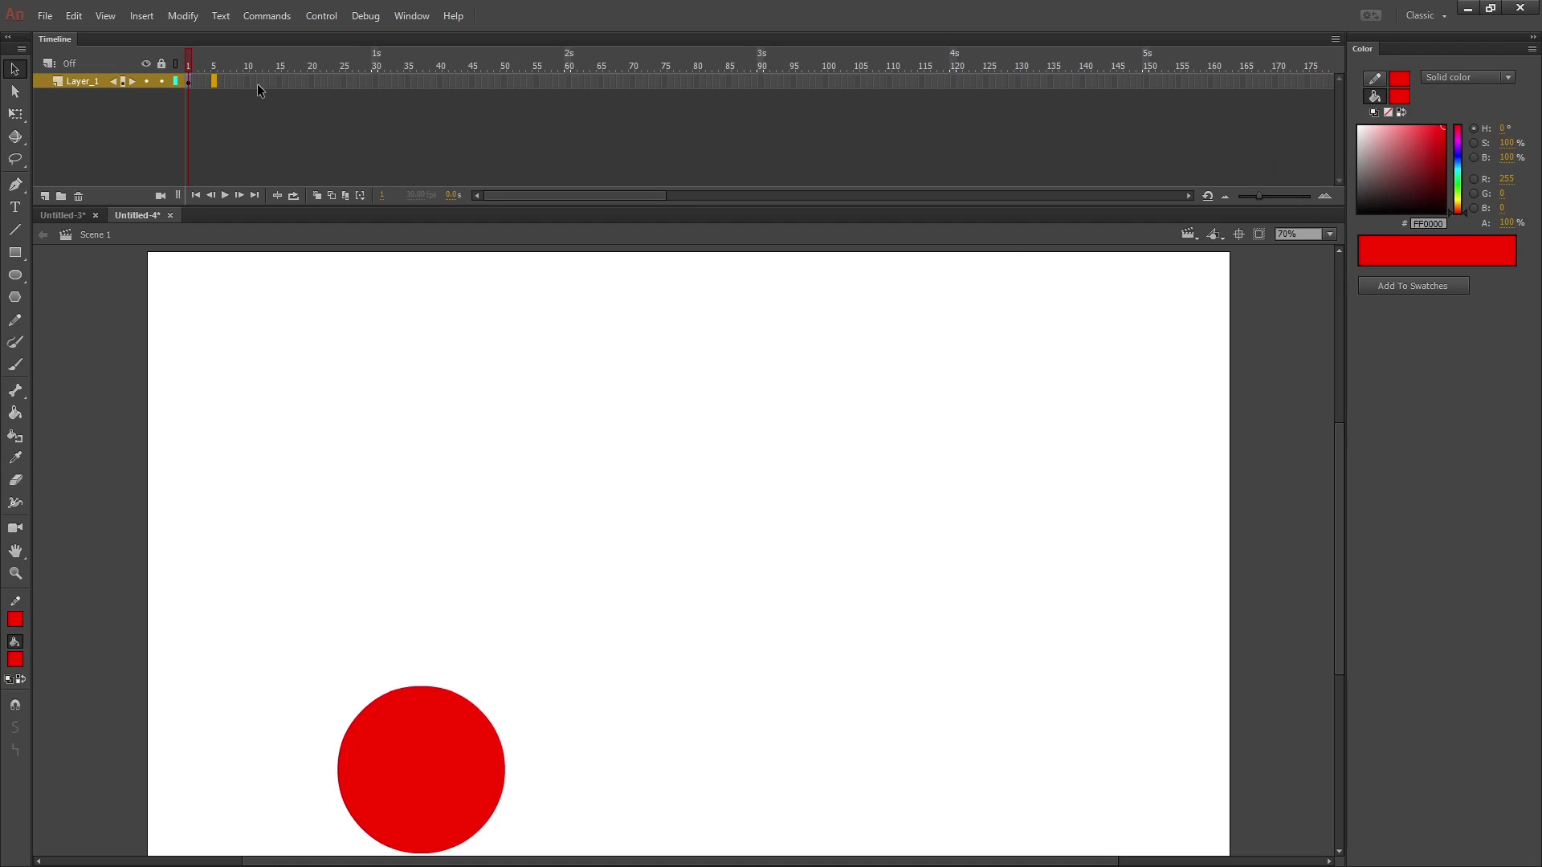
right_click(311, 80)
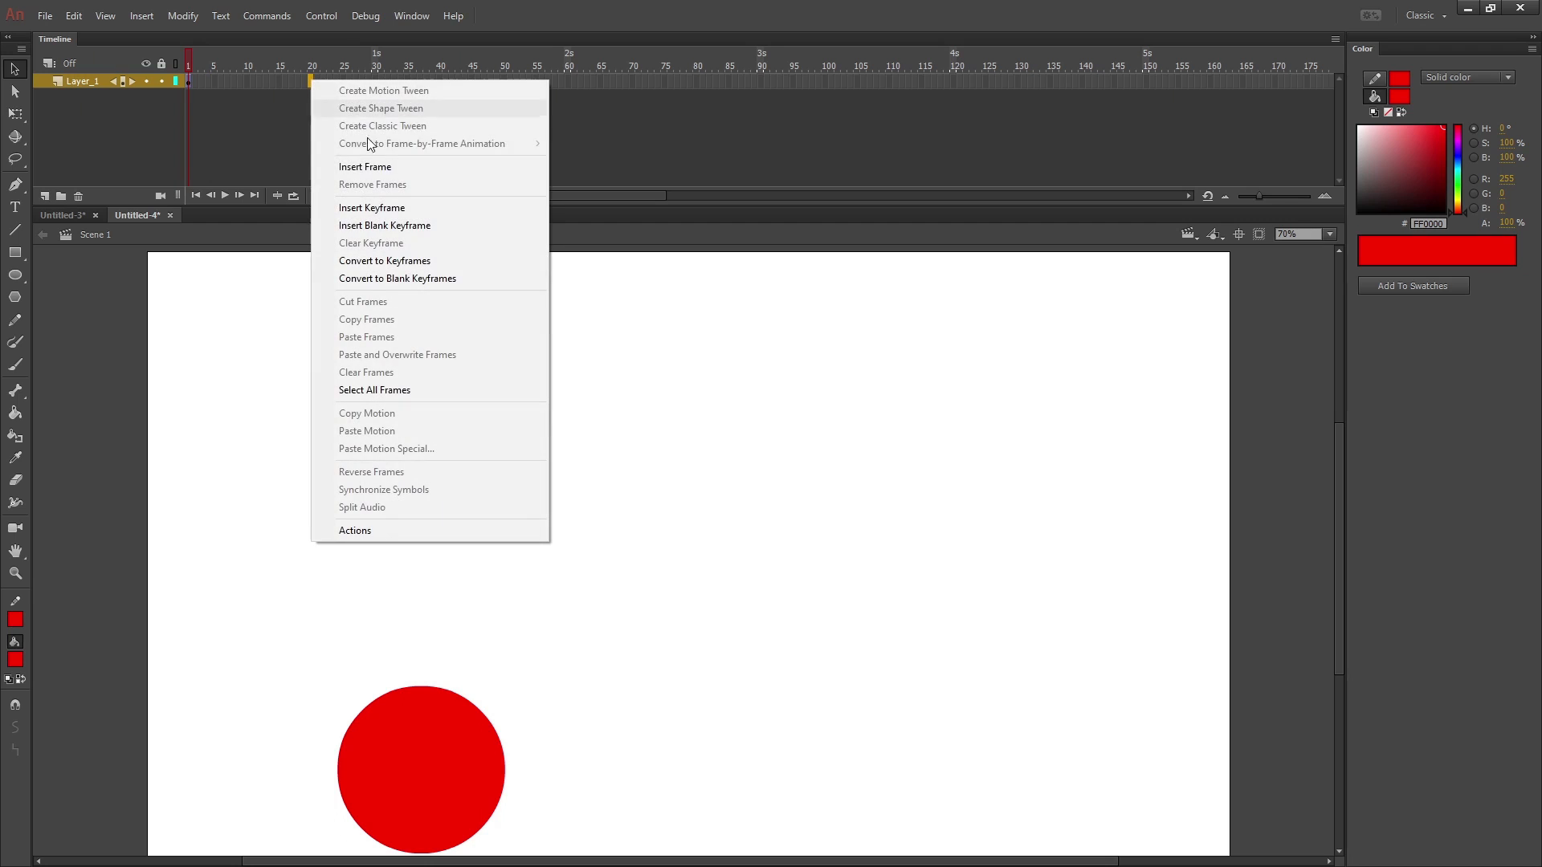
click(358, 125)
drag(311, 61, 180, 84)
- Inspect the ball symbol's own timeline, return to Scene 1, and scrub the tween back to frame 20
click(311, 81)
click(427, 734)
double_click(432, 731)
click(198, 68)
click(110, 236)
drag(286, 53, 127, 145)
click(310, 81)
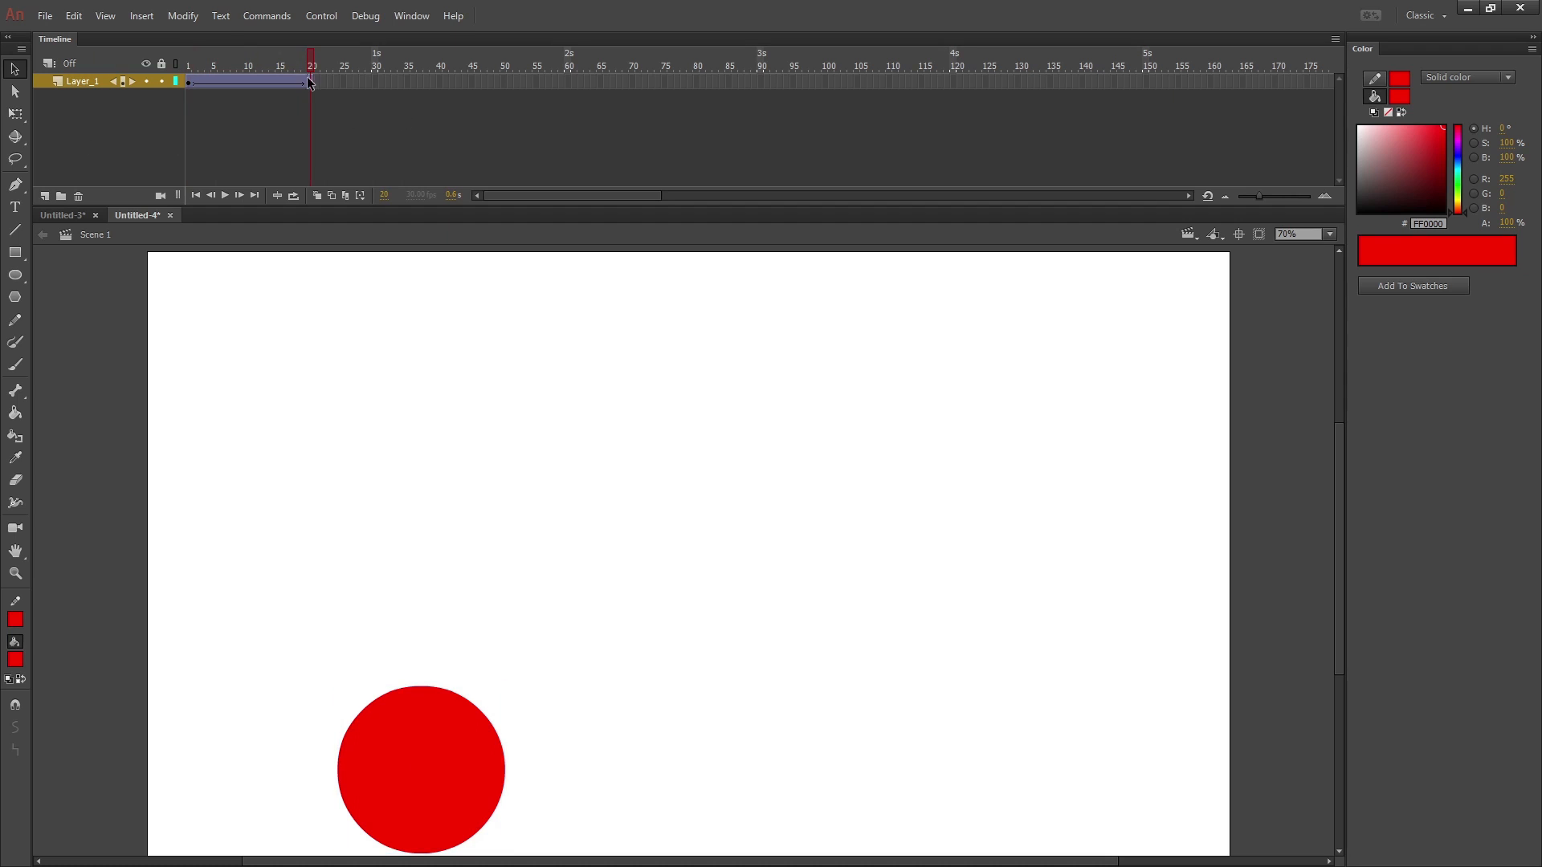
- Try raising the ball to the upper part of the stage at frame 20, then play and scrub the tween
drag(413, 738, 404, 406)
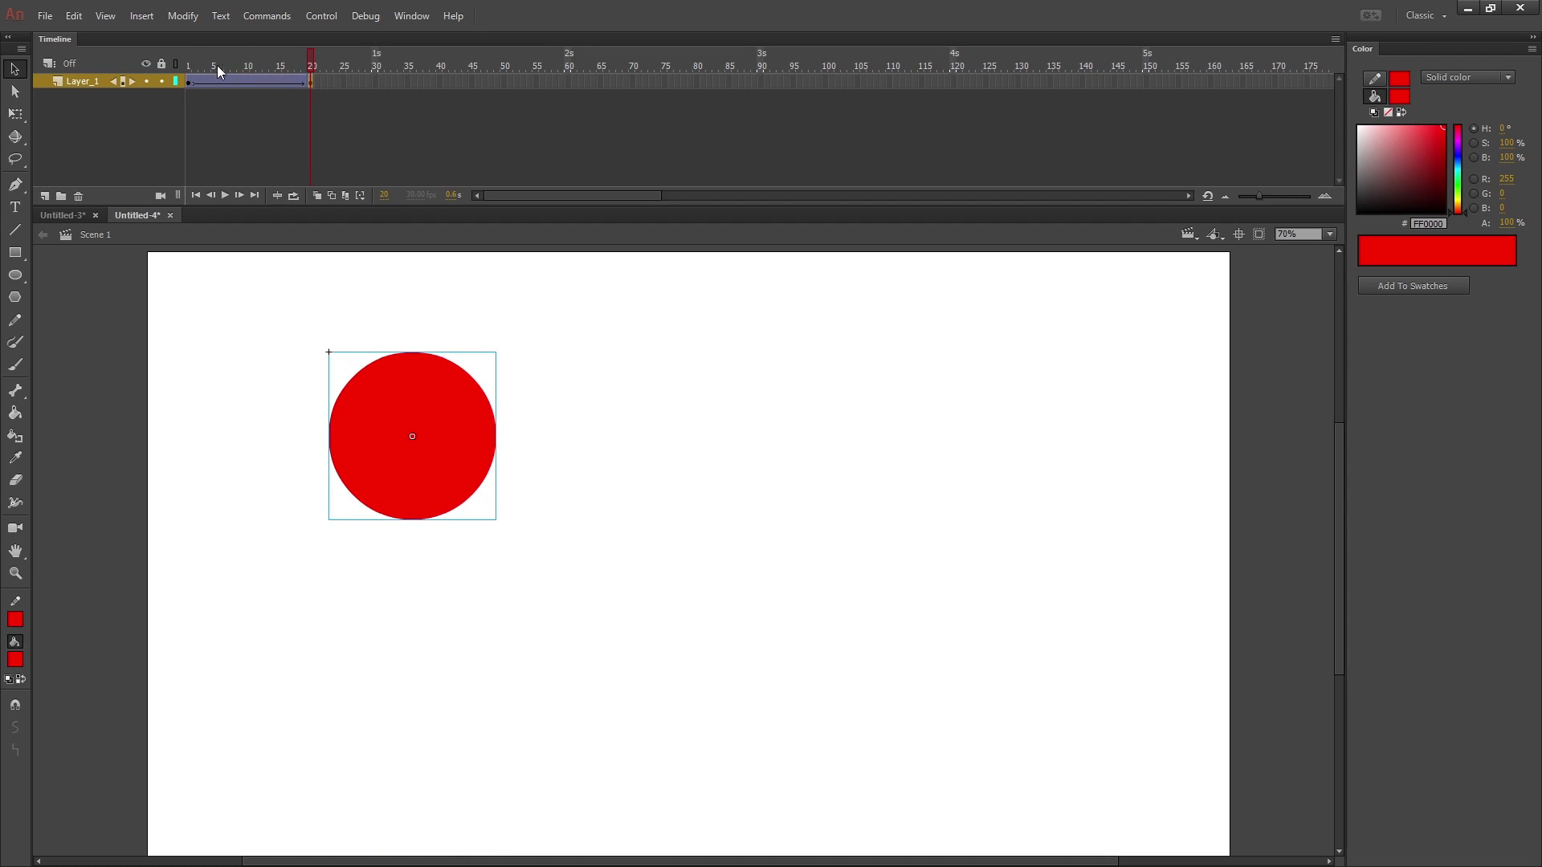
click(191, 52)
key(Return)
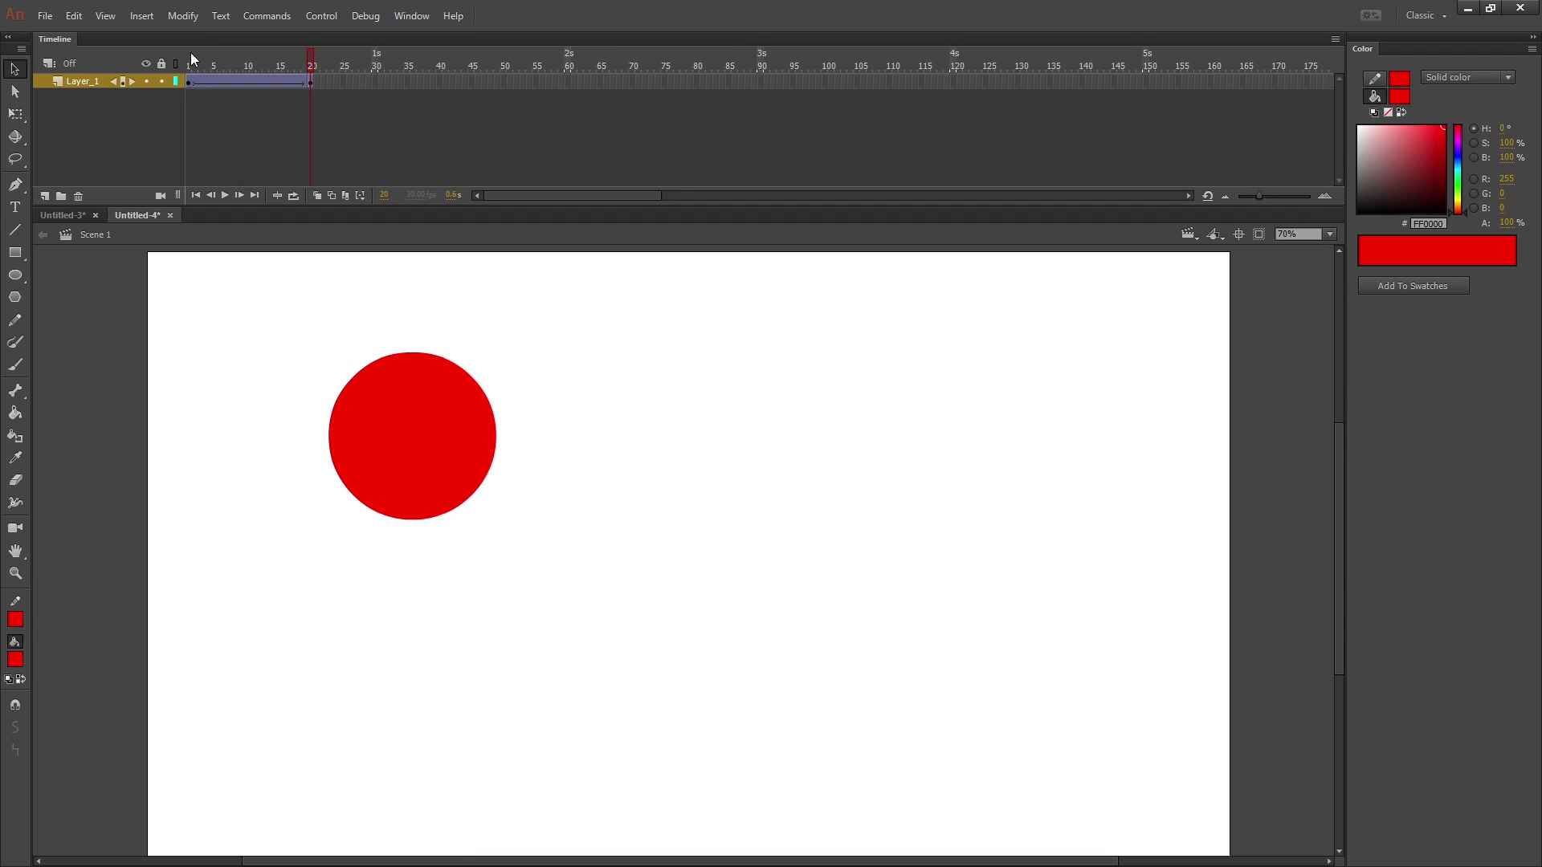
click(190, 52)
click(286, 55)
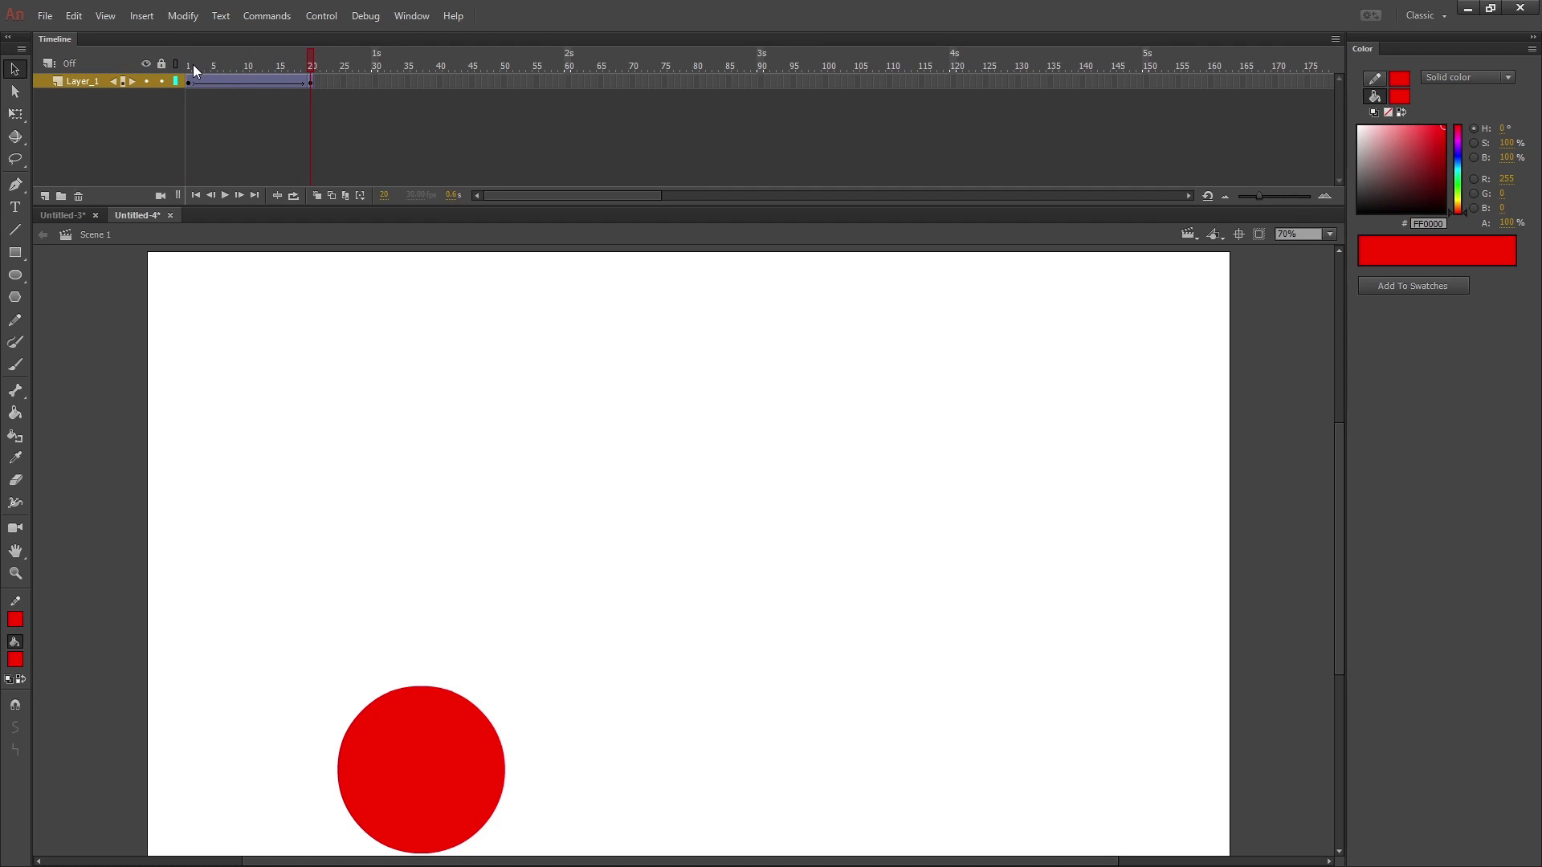
- Insert a keyframe at frame 40 and move the ball straight up the stage at the frame 20 keyframe
click(315, 65)
right_click(440, 80)
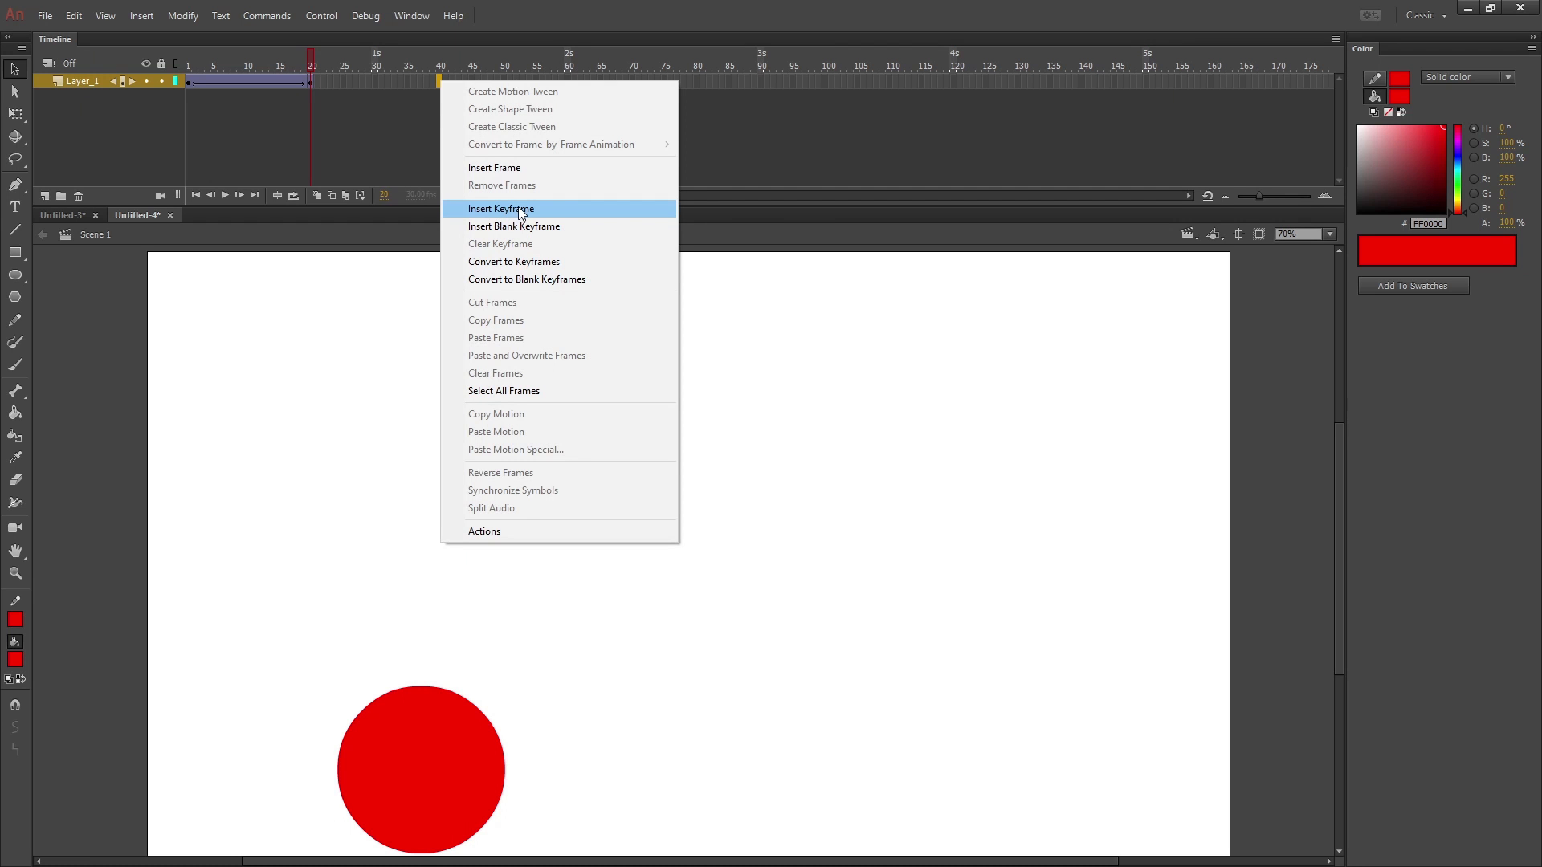
click(518, 206)
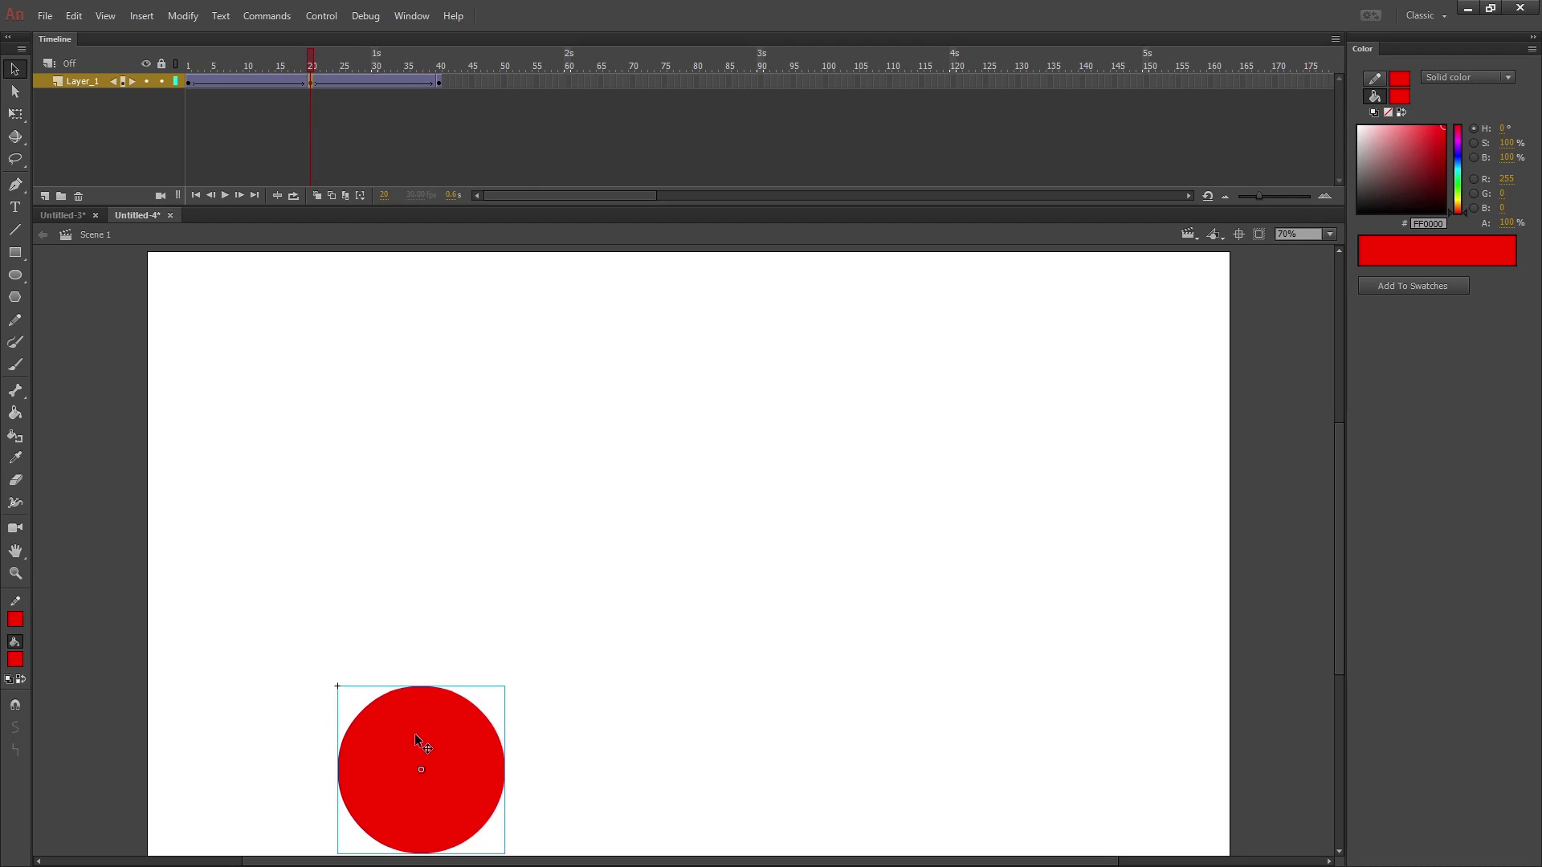
drag(426, 731, 428, 633)
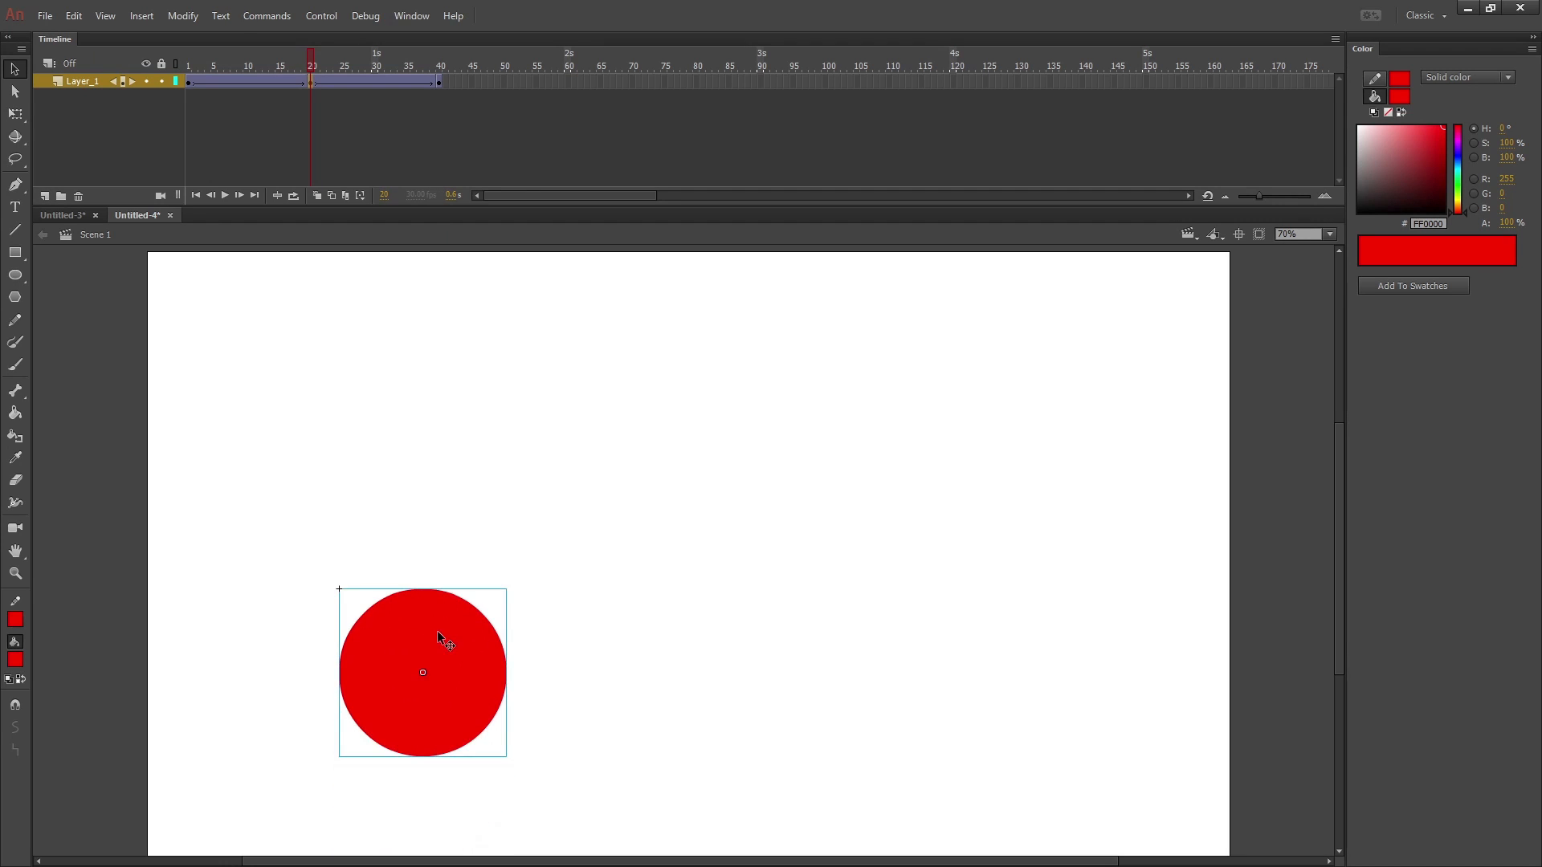
key(ctrl+z)
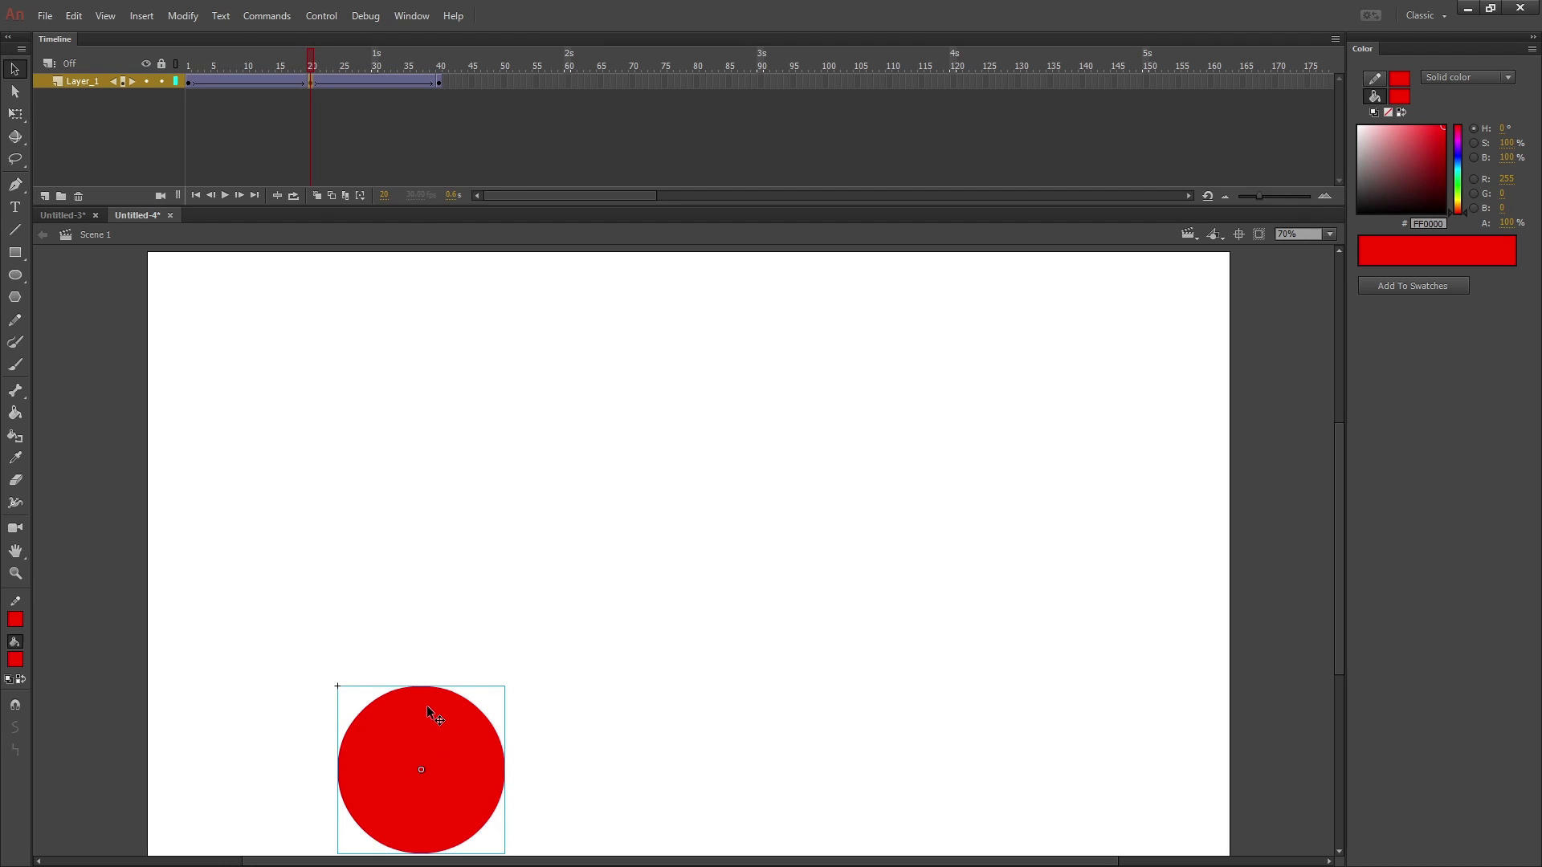
drag(435, 740, 433, 402)
- Scrub through frames 1, 20 and 40 and play the ball's up-and-down tween
click(190, 65)
click(312, 59)
click(437, 59)
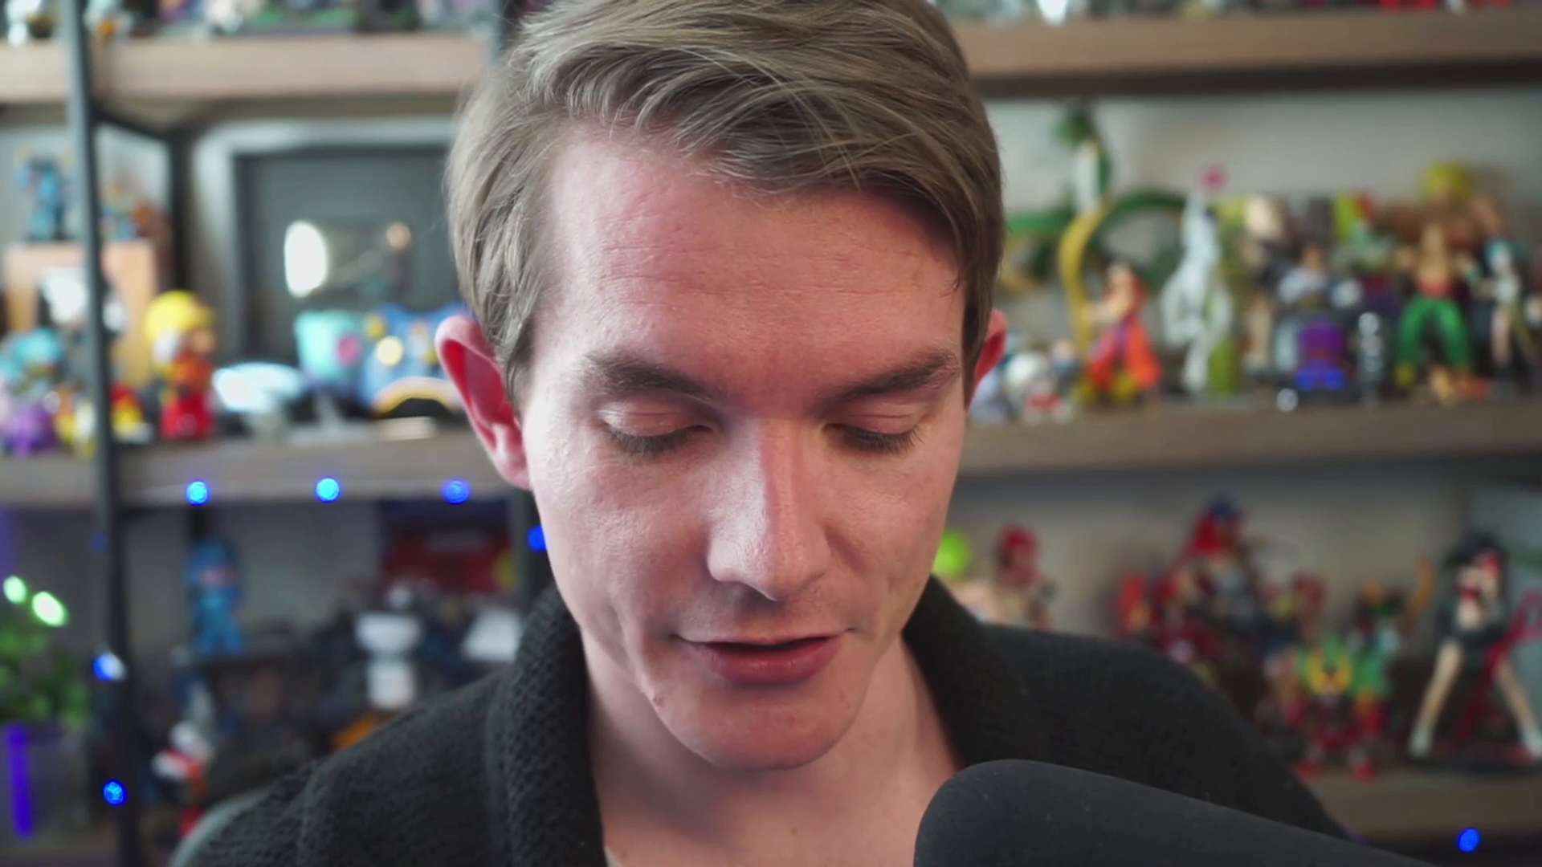
key(Return)
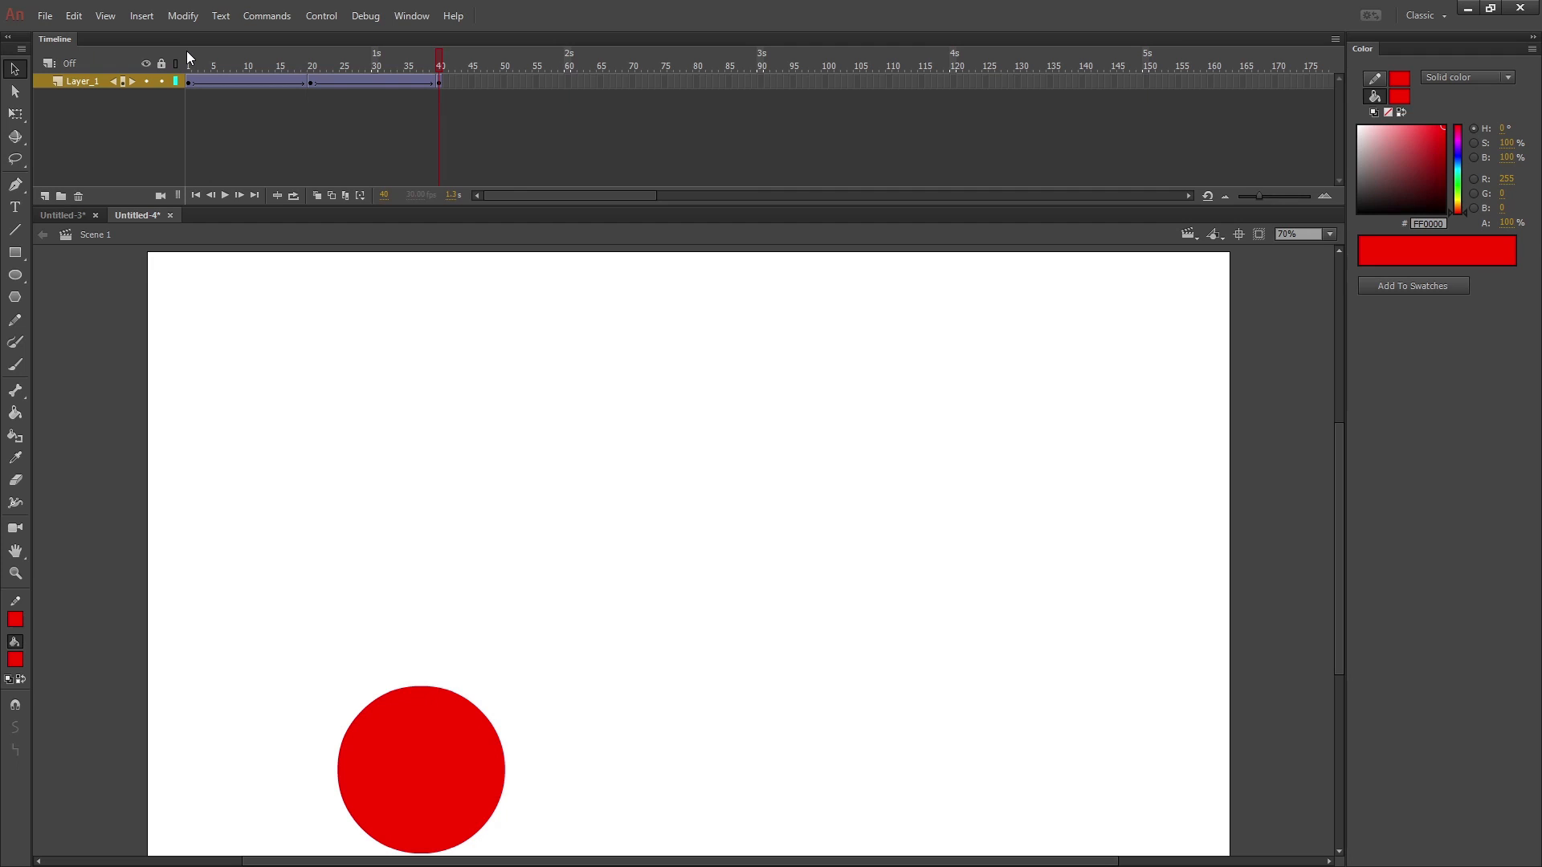
- Show the Properties of the ball layer's first keyframe, compare them with the document's, and move the floating panel clear of the stage centre
click(189, 82)
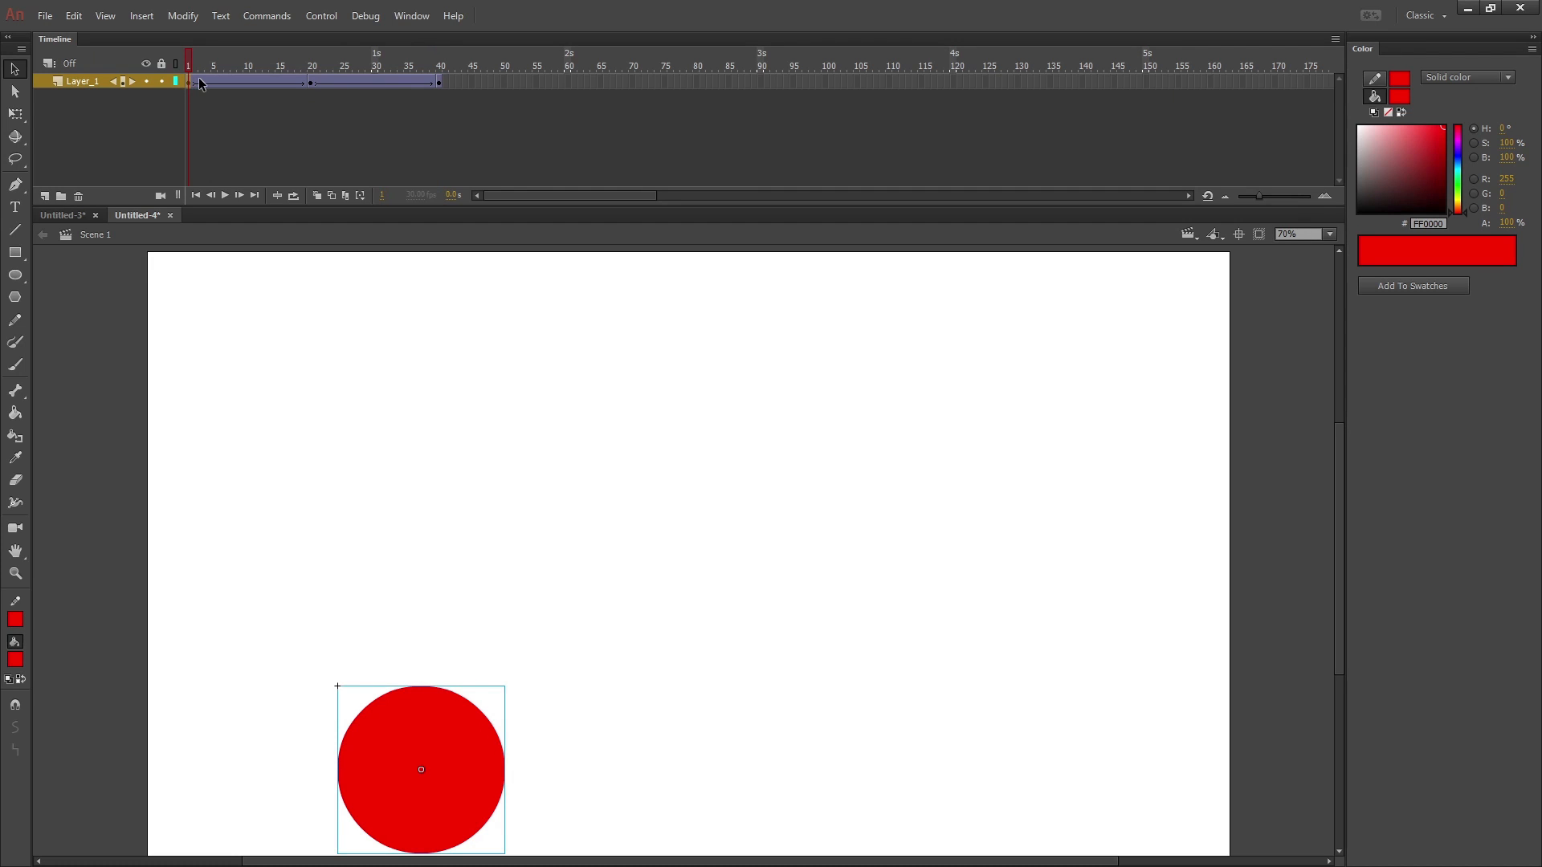
click(414, 17)
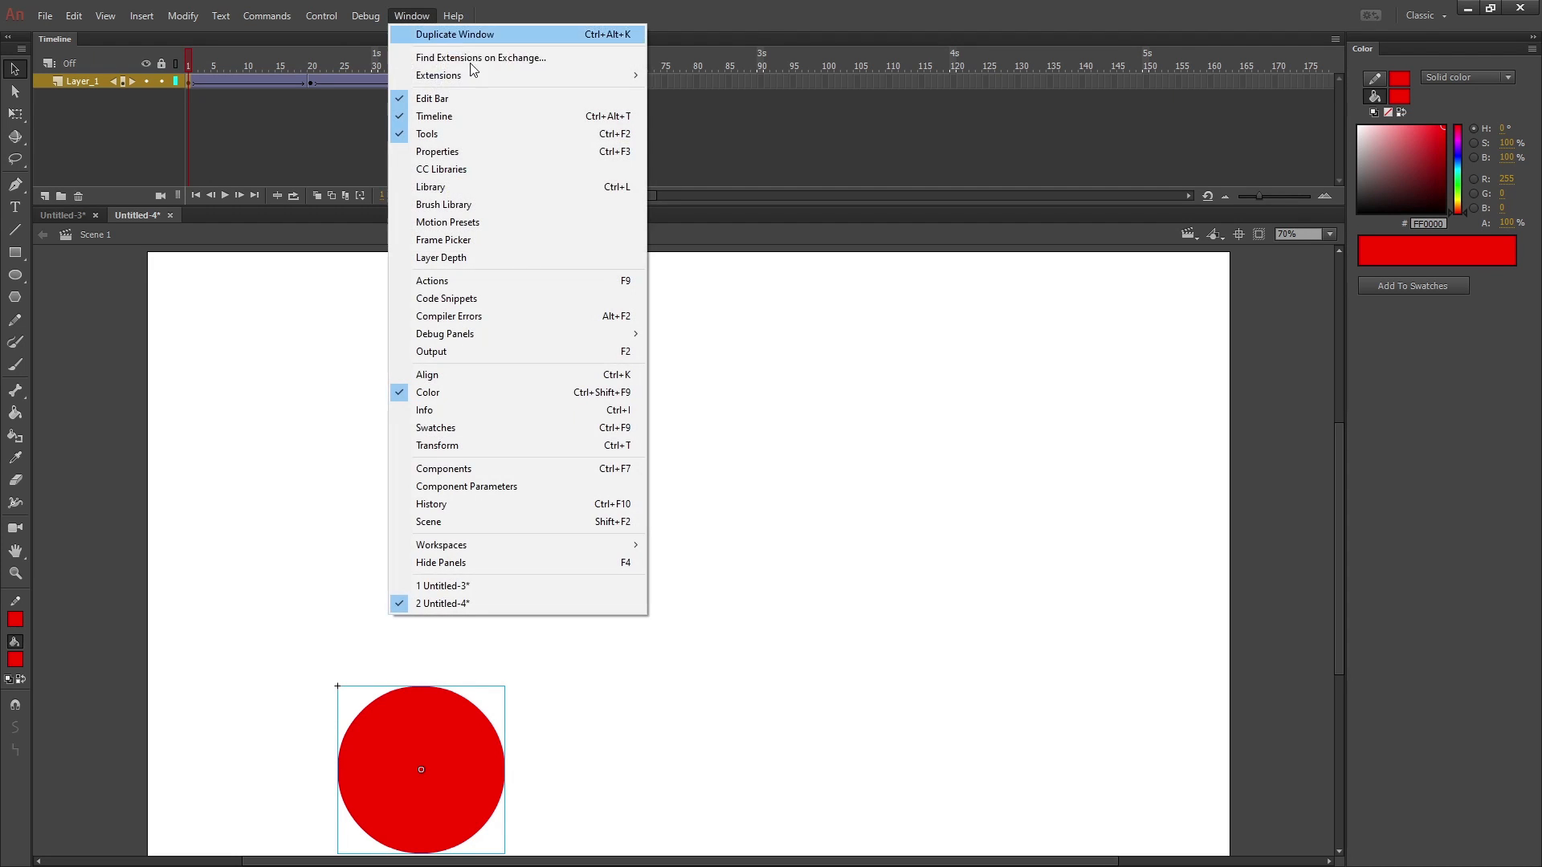
click(503, 153)
drag(508, 324, 735, 294)
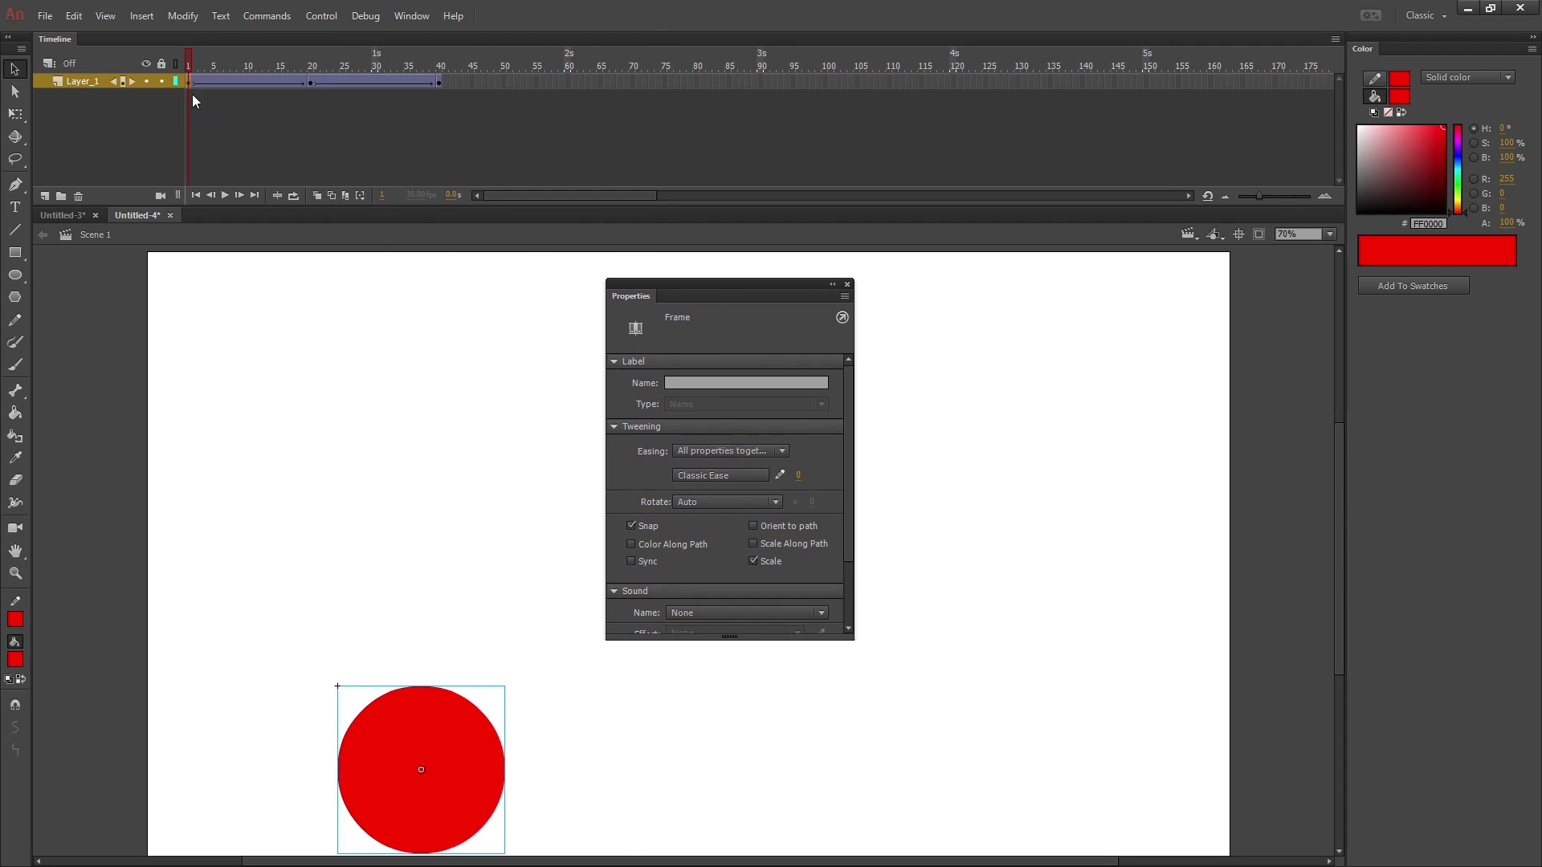
click(321, 348)
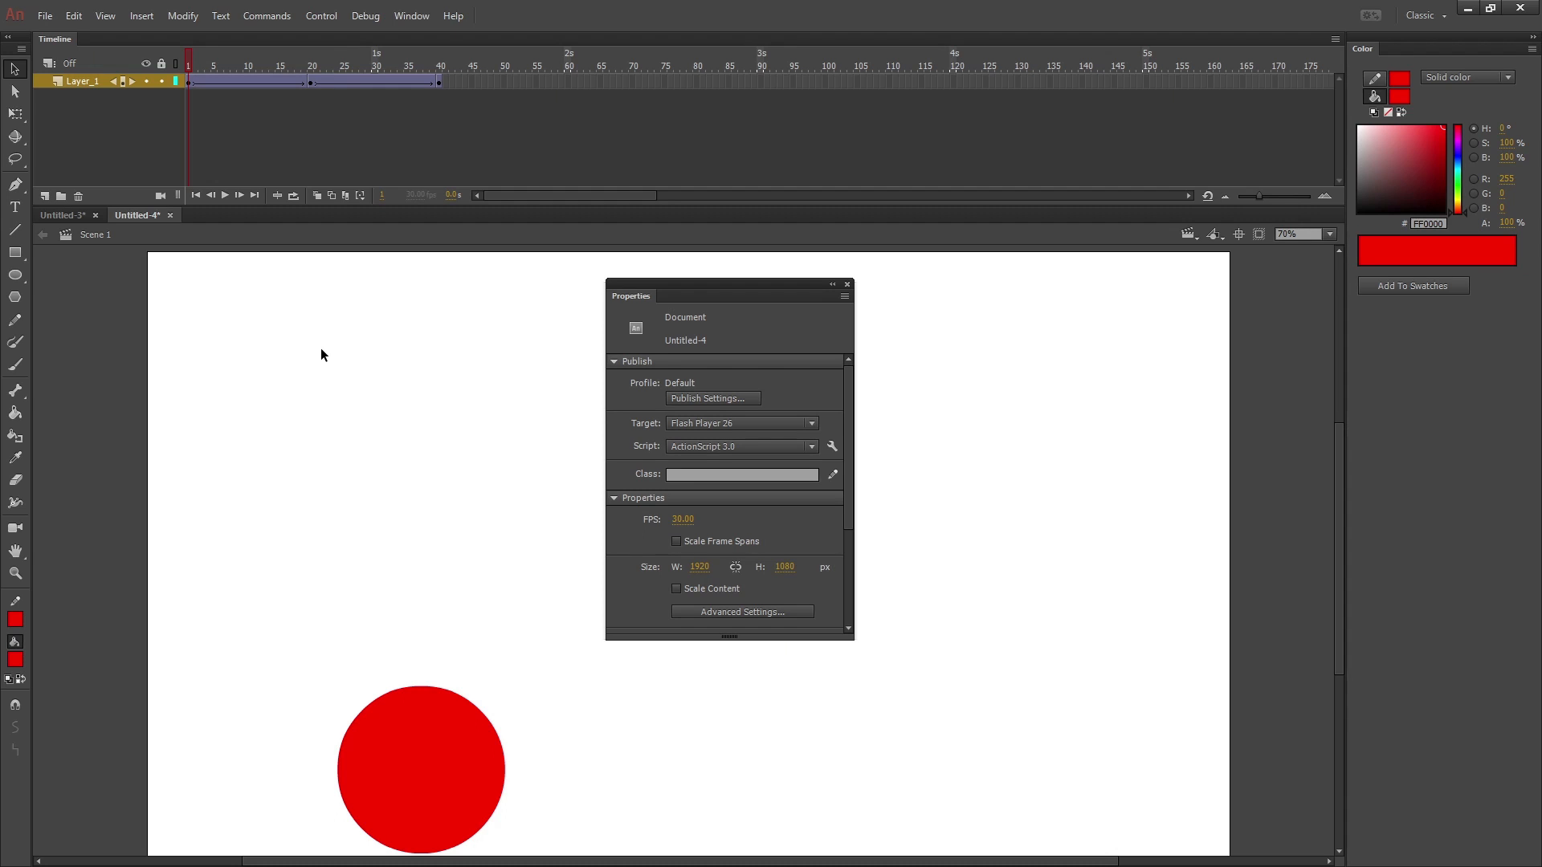
click(190, 82)
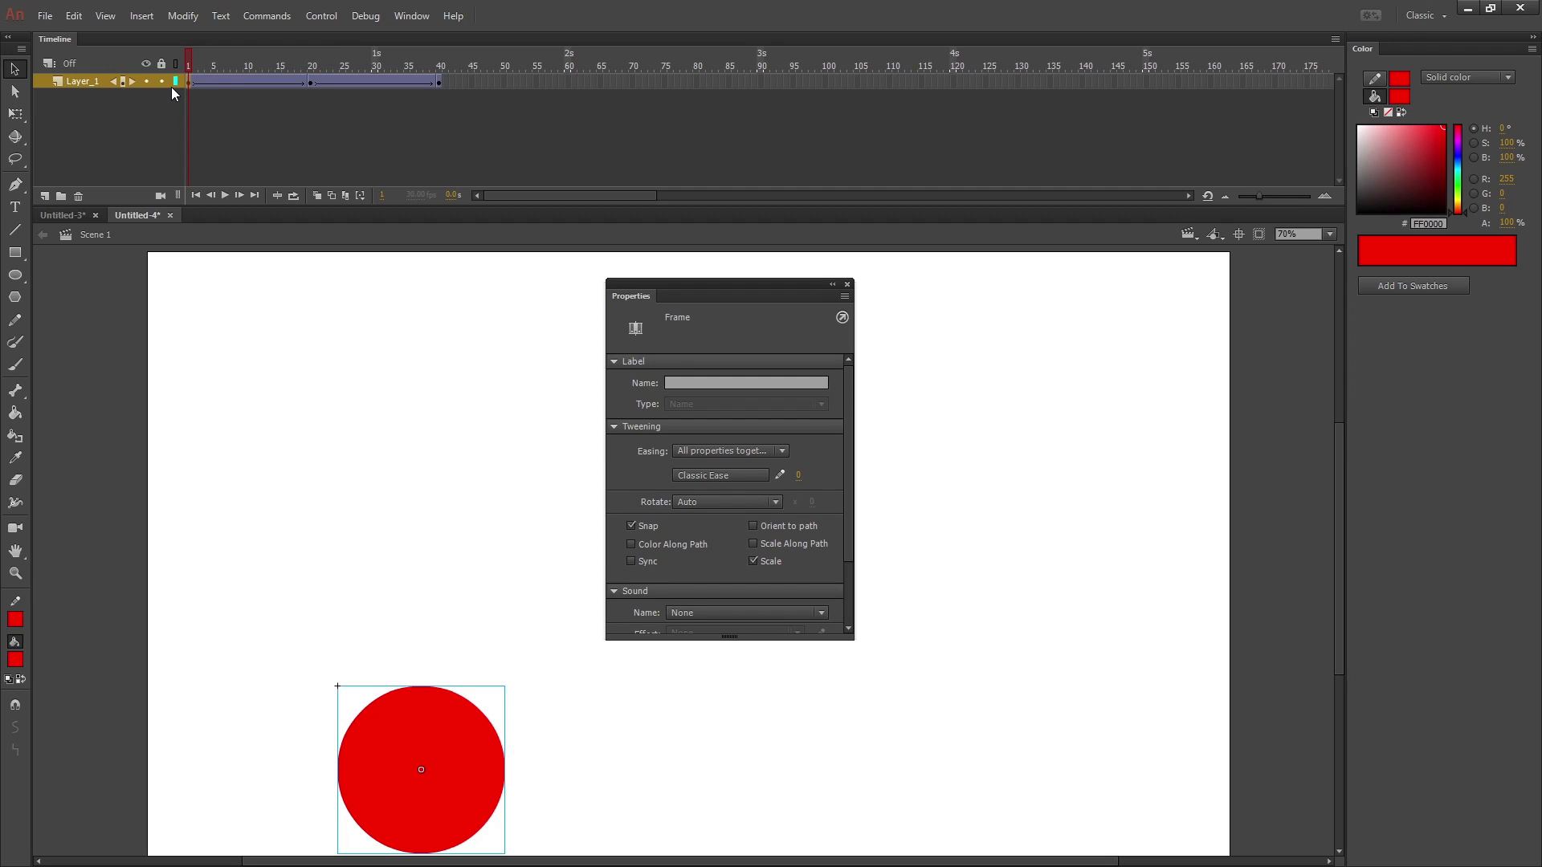
drag(738, 281, 191, 249)
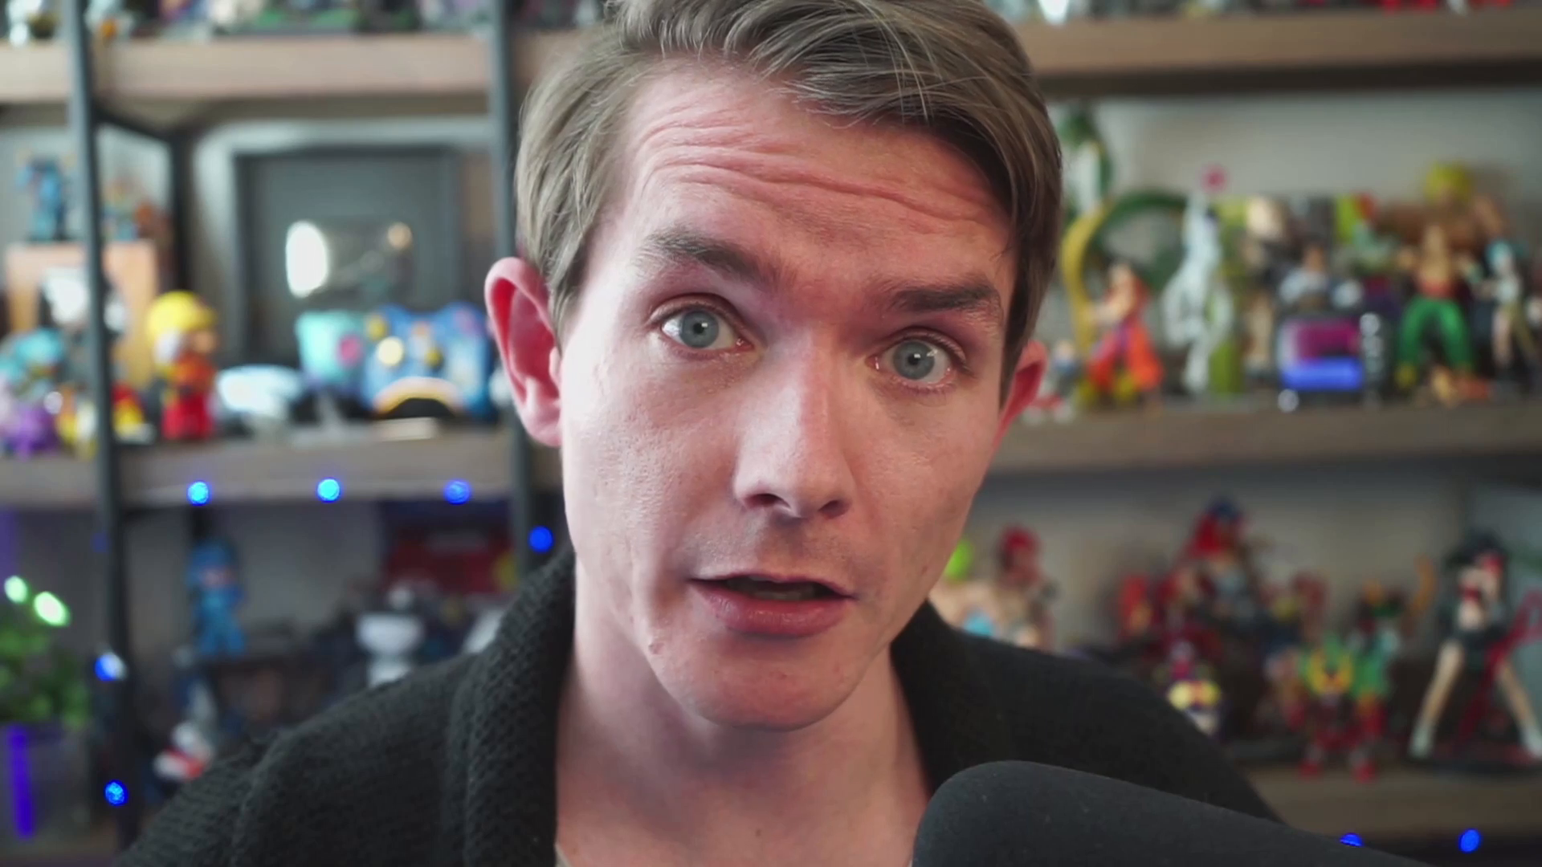
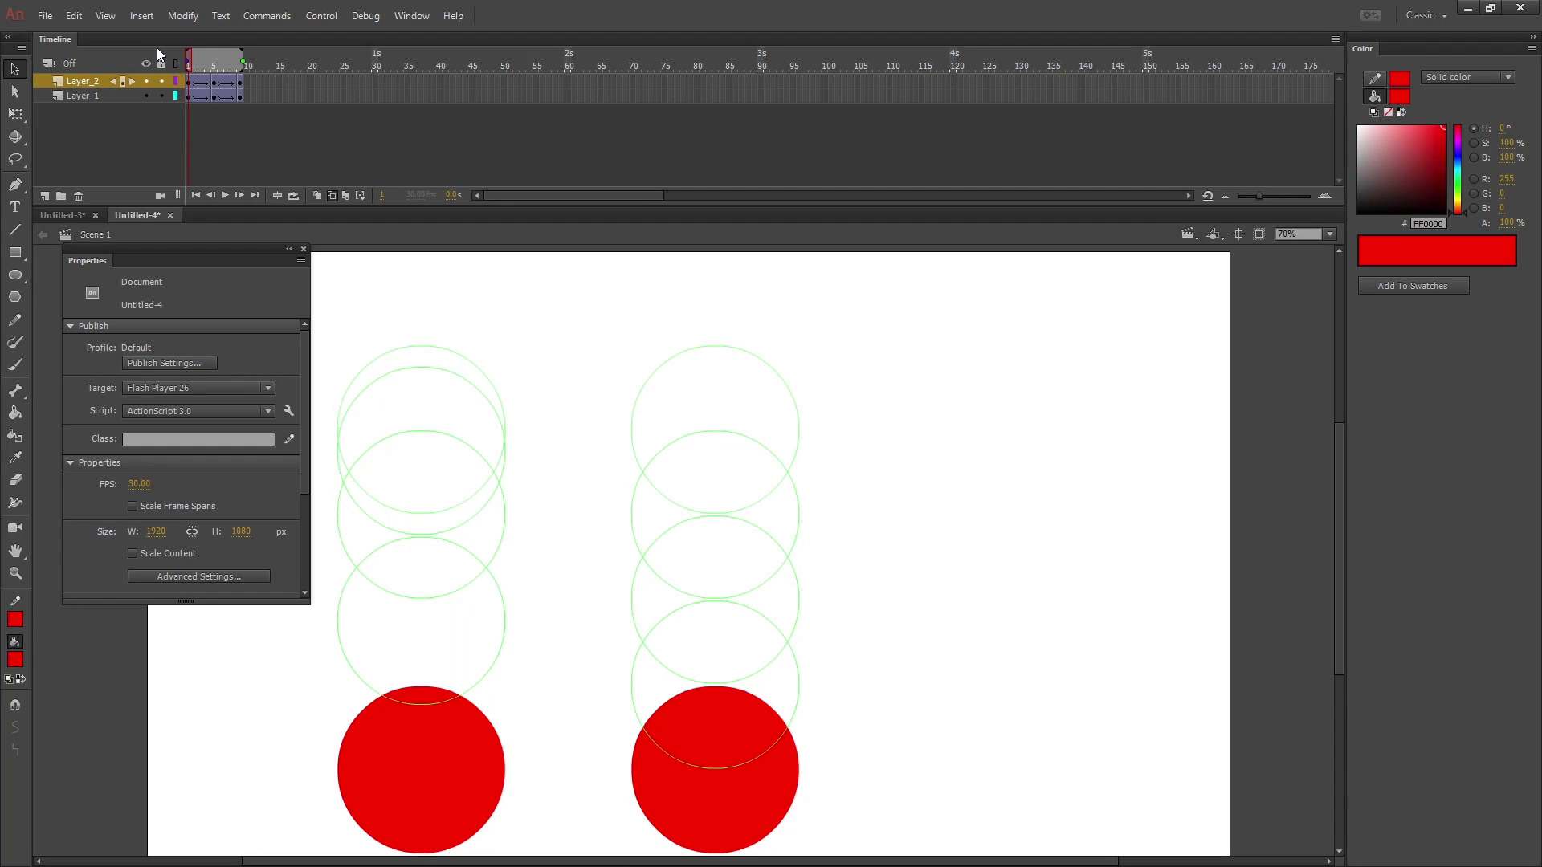
- Shorten the onion skin range and scrub through both ball layers to compare the spacing of their tweens
mouse_move(200, 50)
mouse_down()
mouse_move(215, 60)
mouse_move(185, 51)
mouse_move(244, 80)
mouse_move(183, 60)
mouse_up()
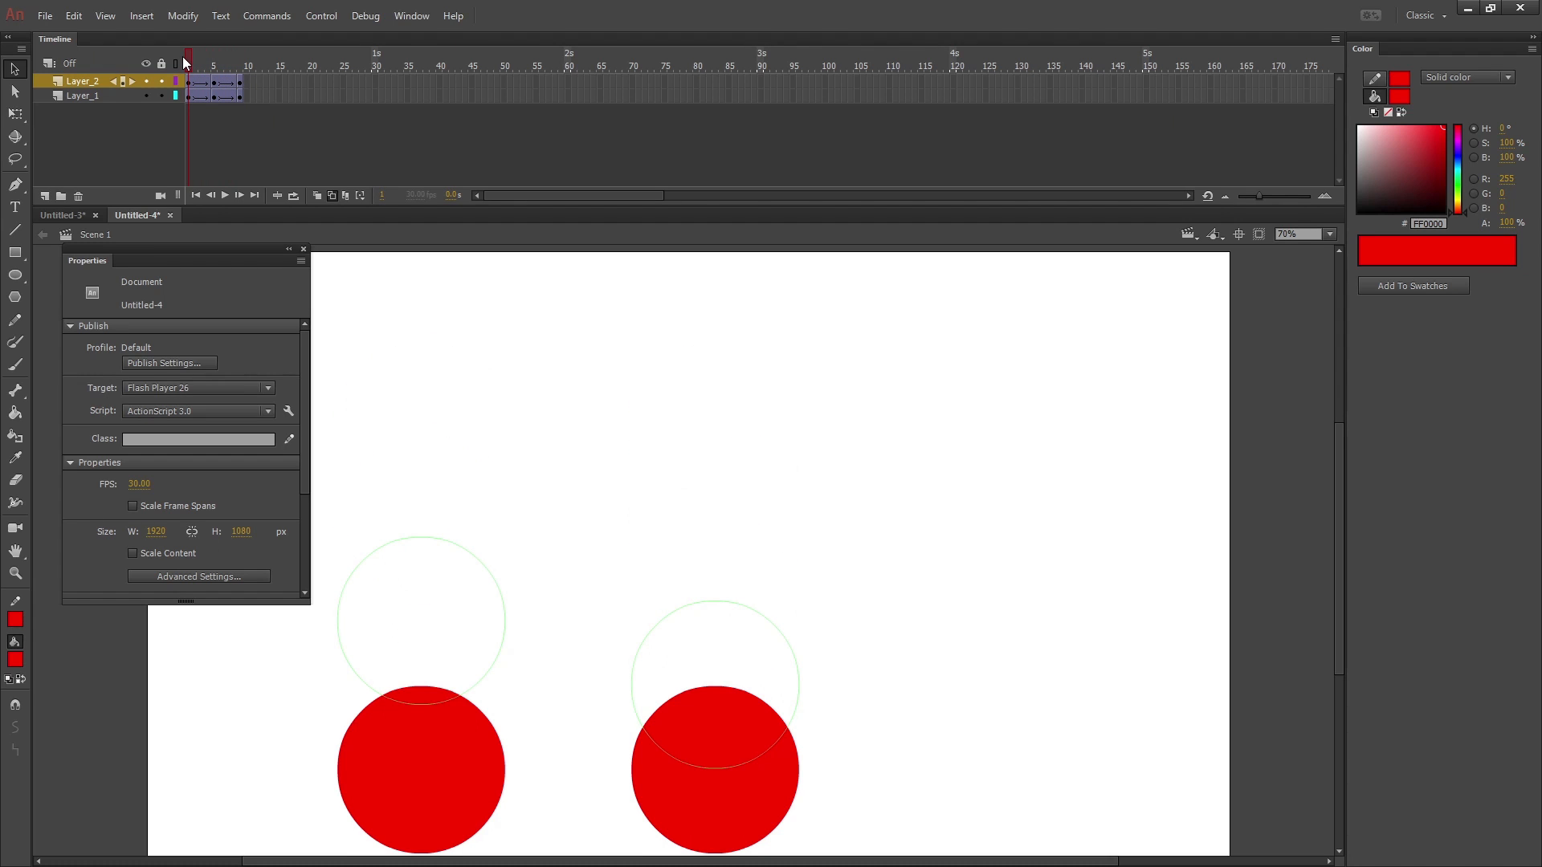
drag(189, 56, 210, 70)
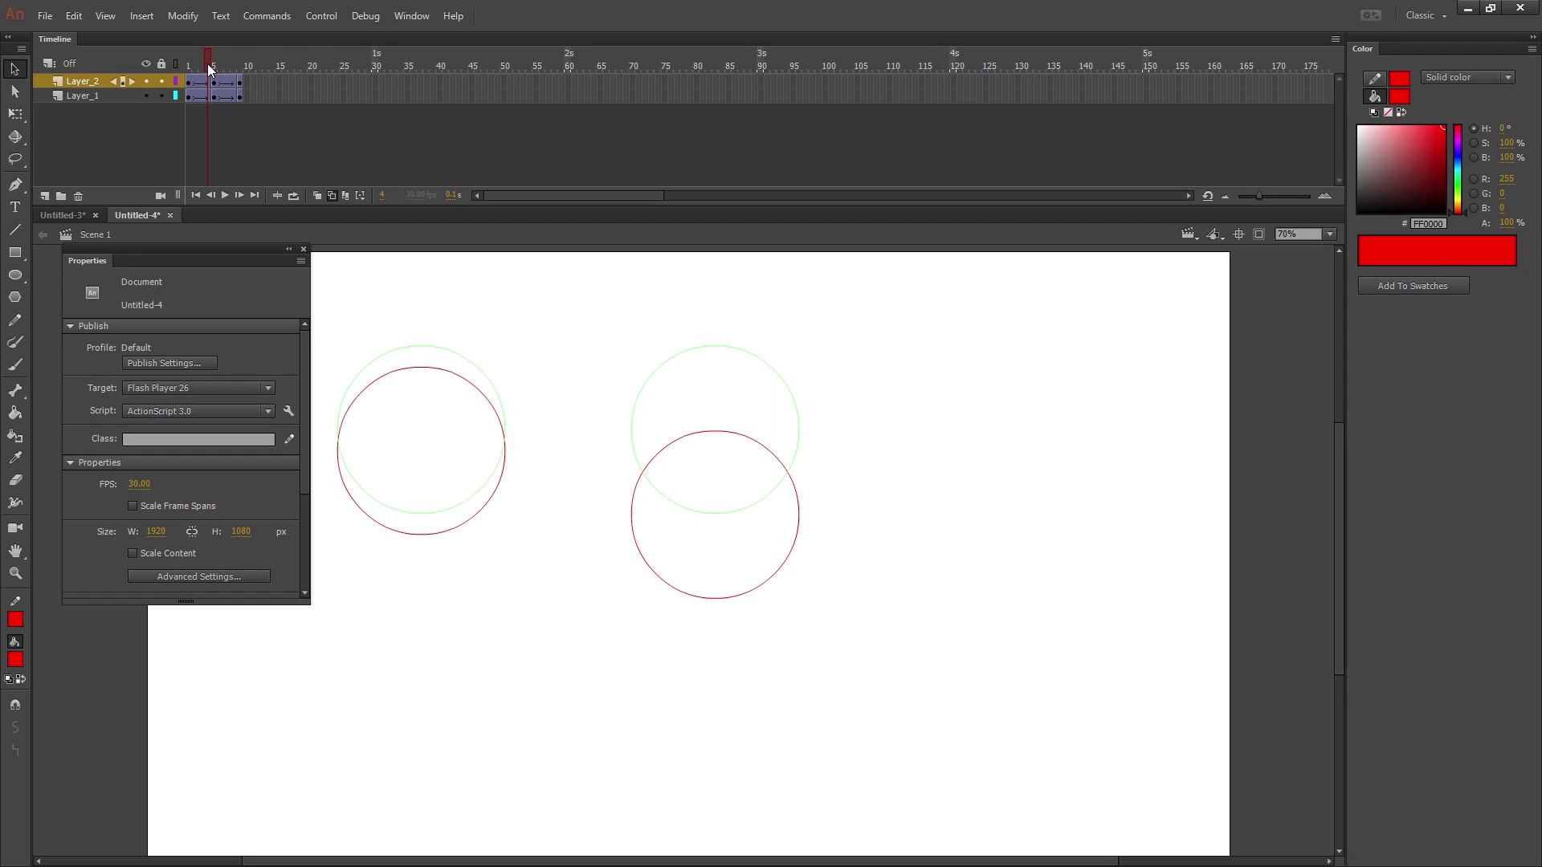
drag(209, 70, 238, 78)
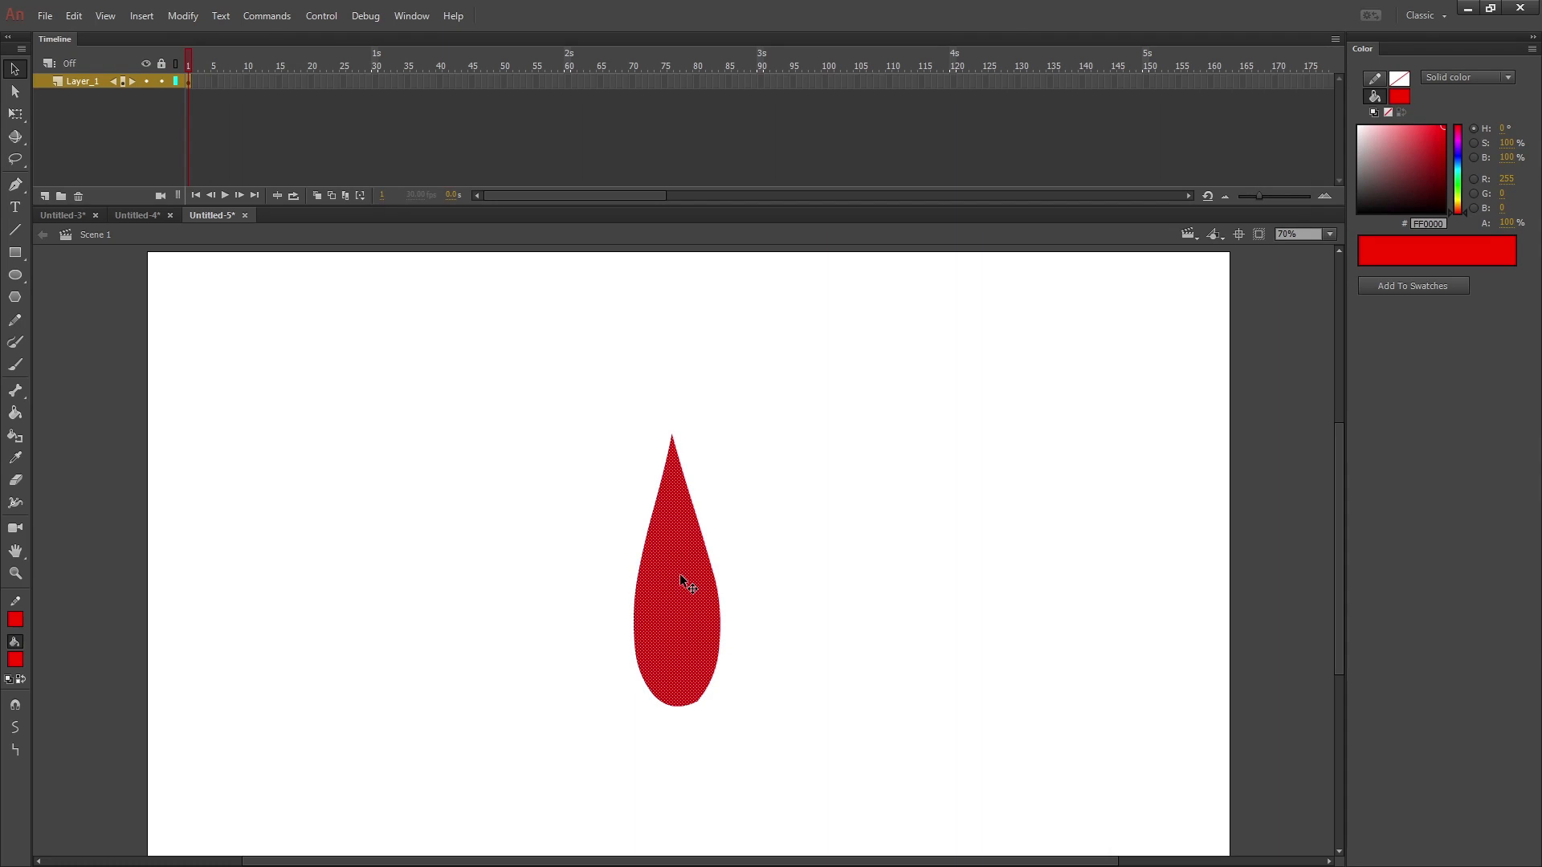
- Convert the red teardrop to a Graphic symbol named Blood
key(F8)
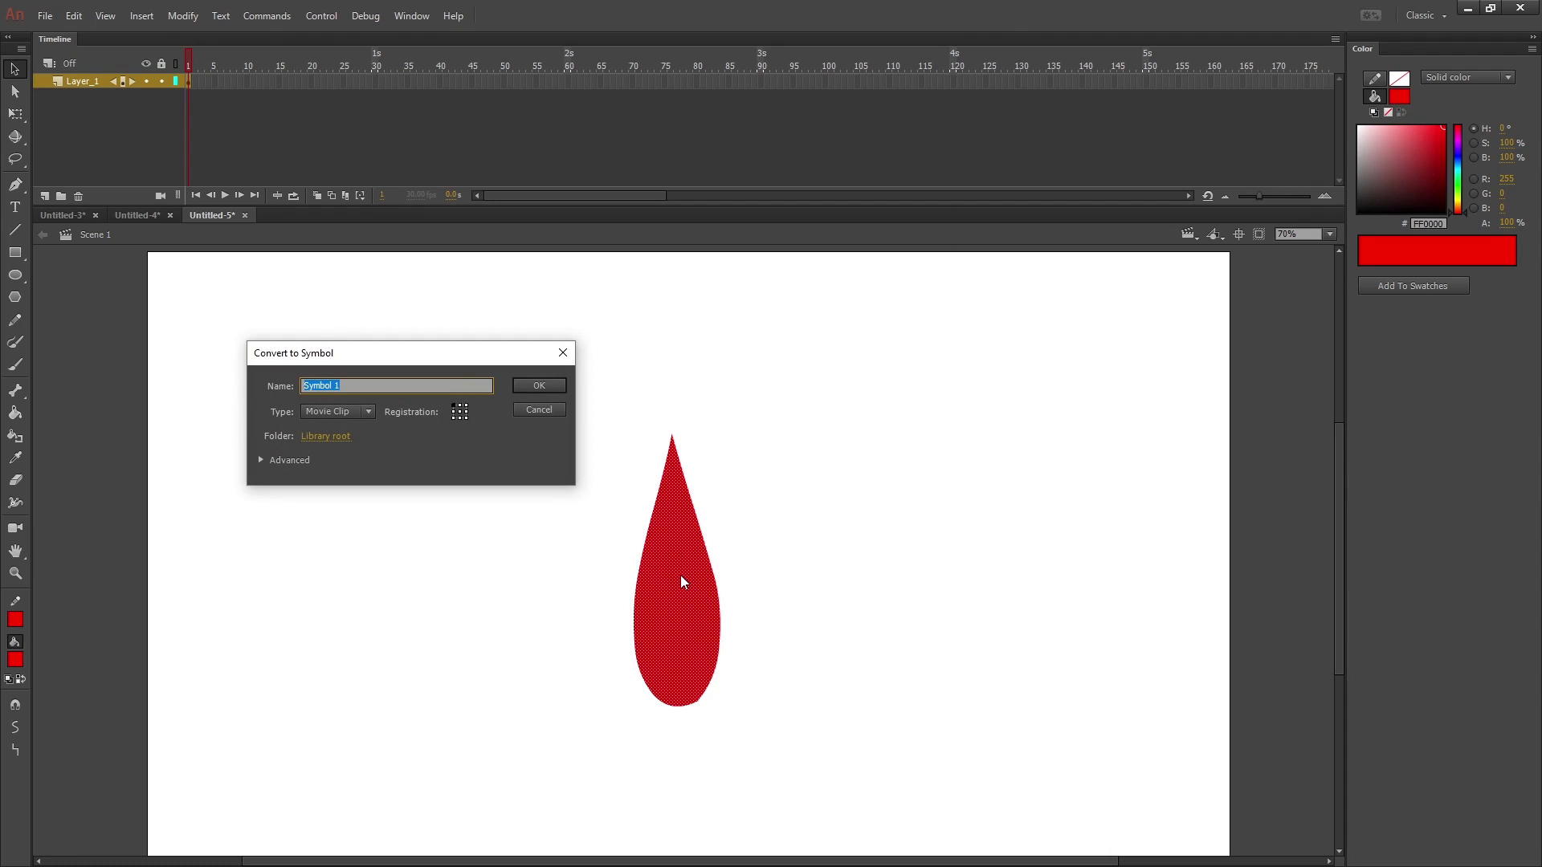
click(361, 410)
click(358, 465)
click(369, 386)
text(Blood Tear)
key(Return)
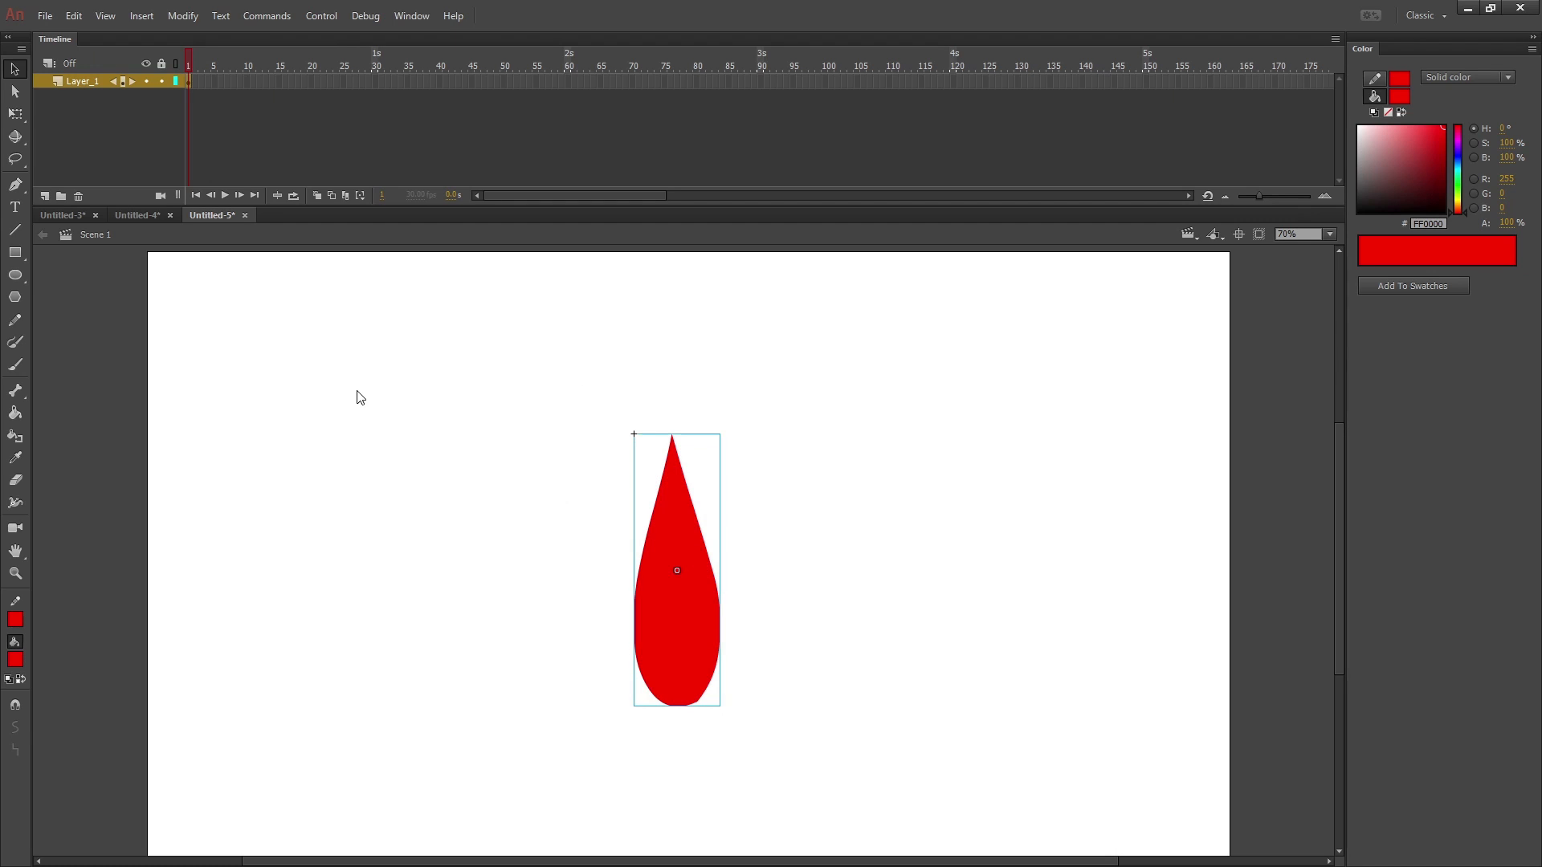
- Create a classic tween on the teardrop's first frame and activate Free Transform on the symbol
right_click(189, 79)
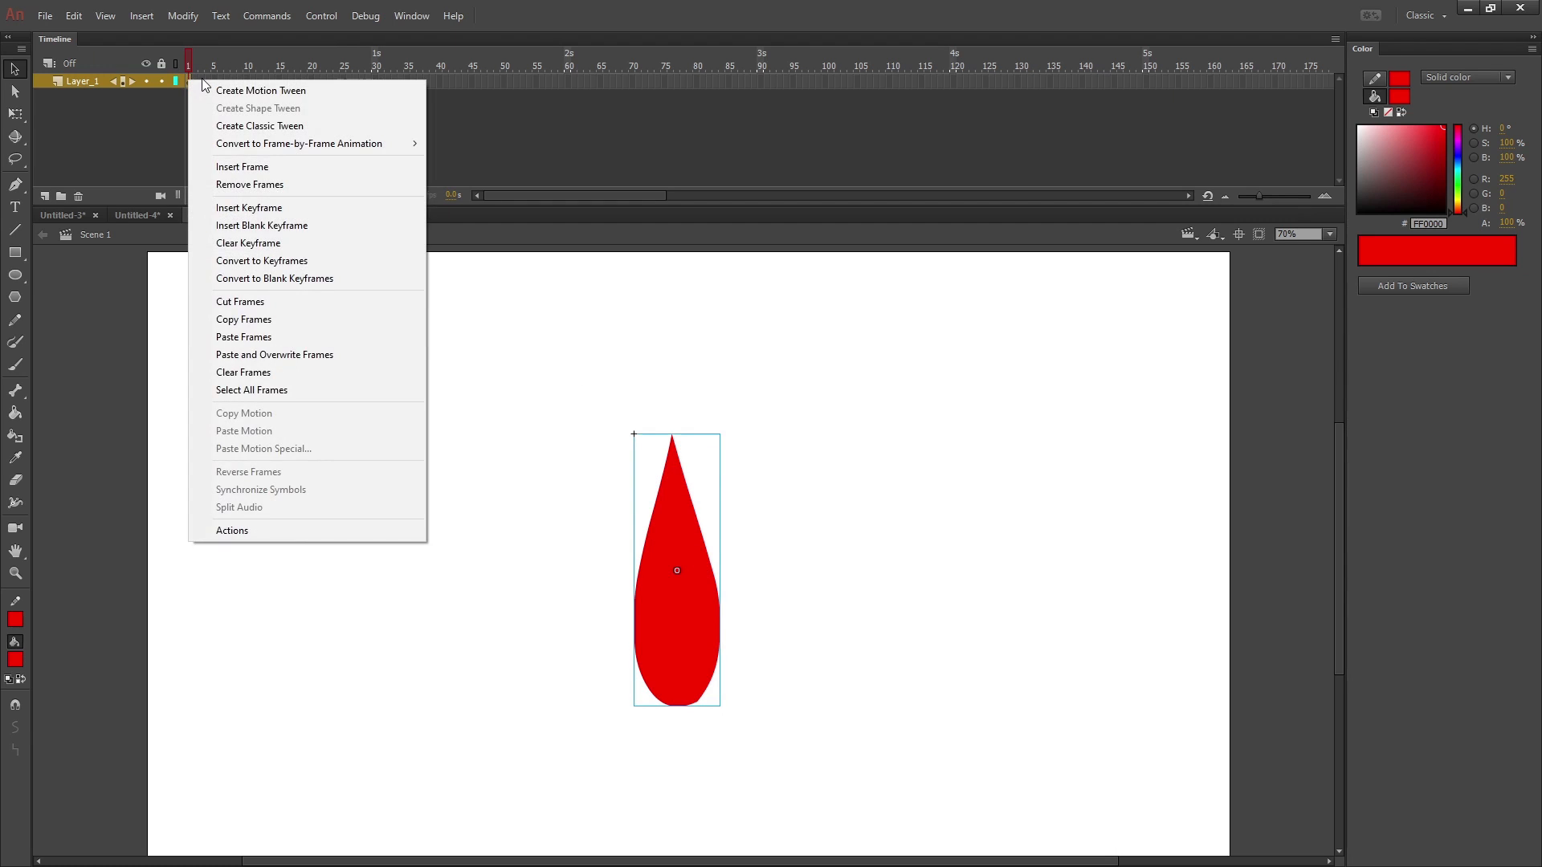
click(316, 126)
right_click(677, 543)
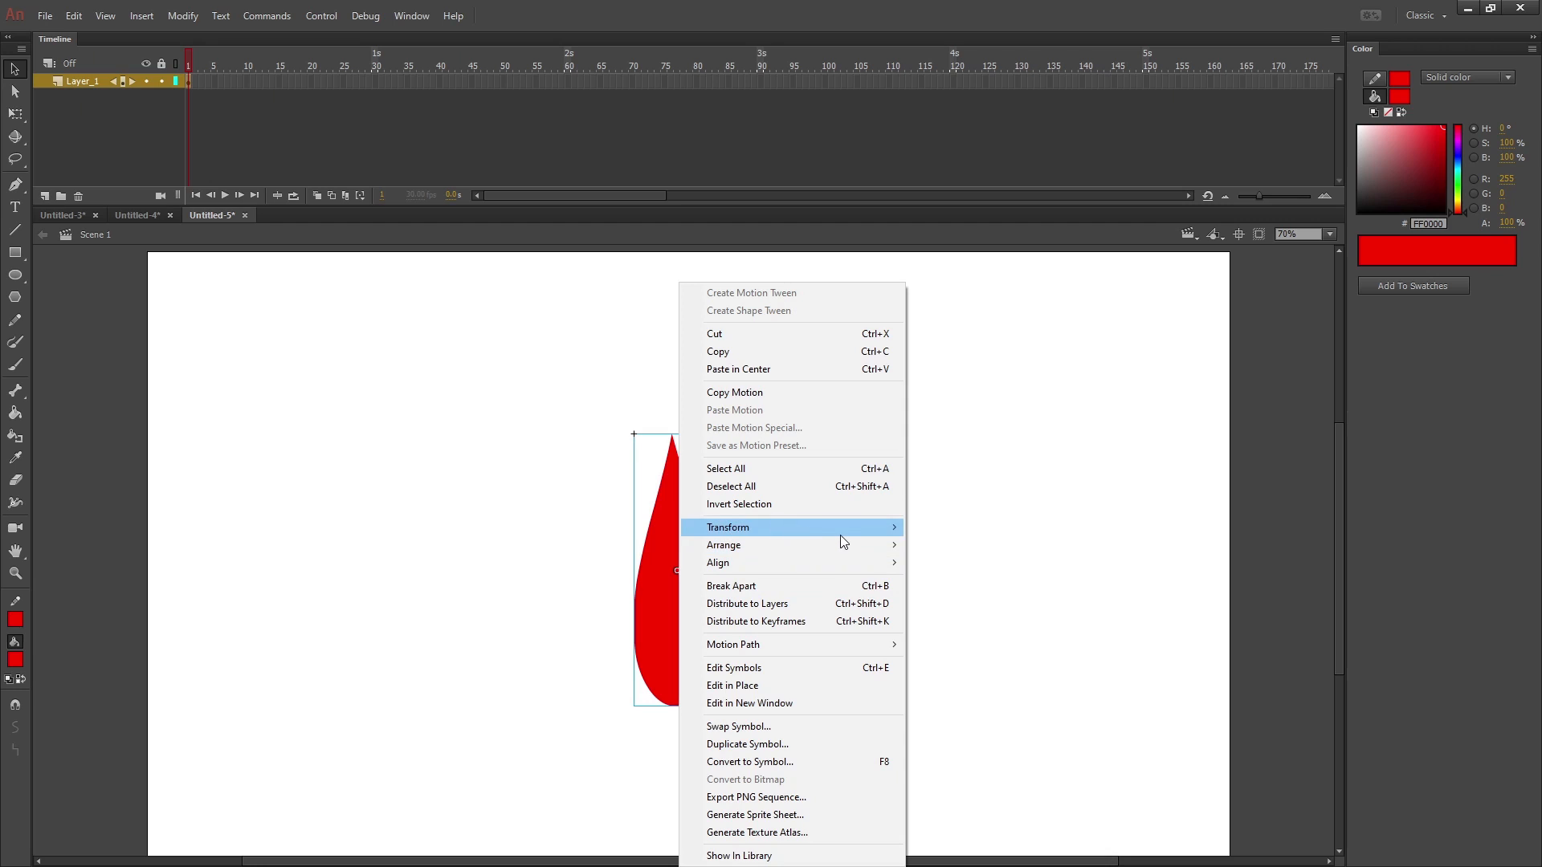
mouse_move(851, 533)
click(973, 535)
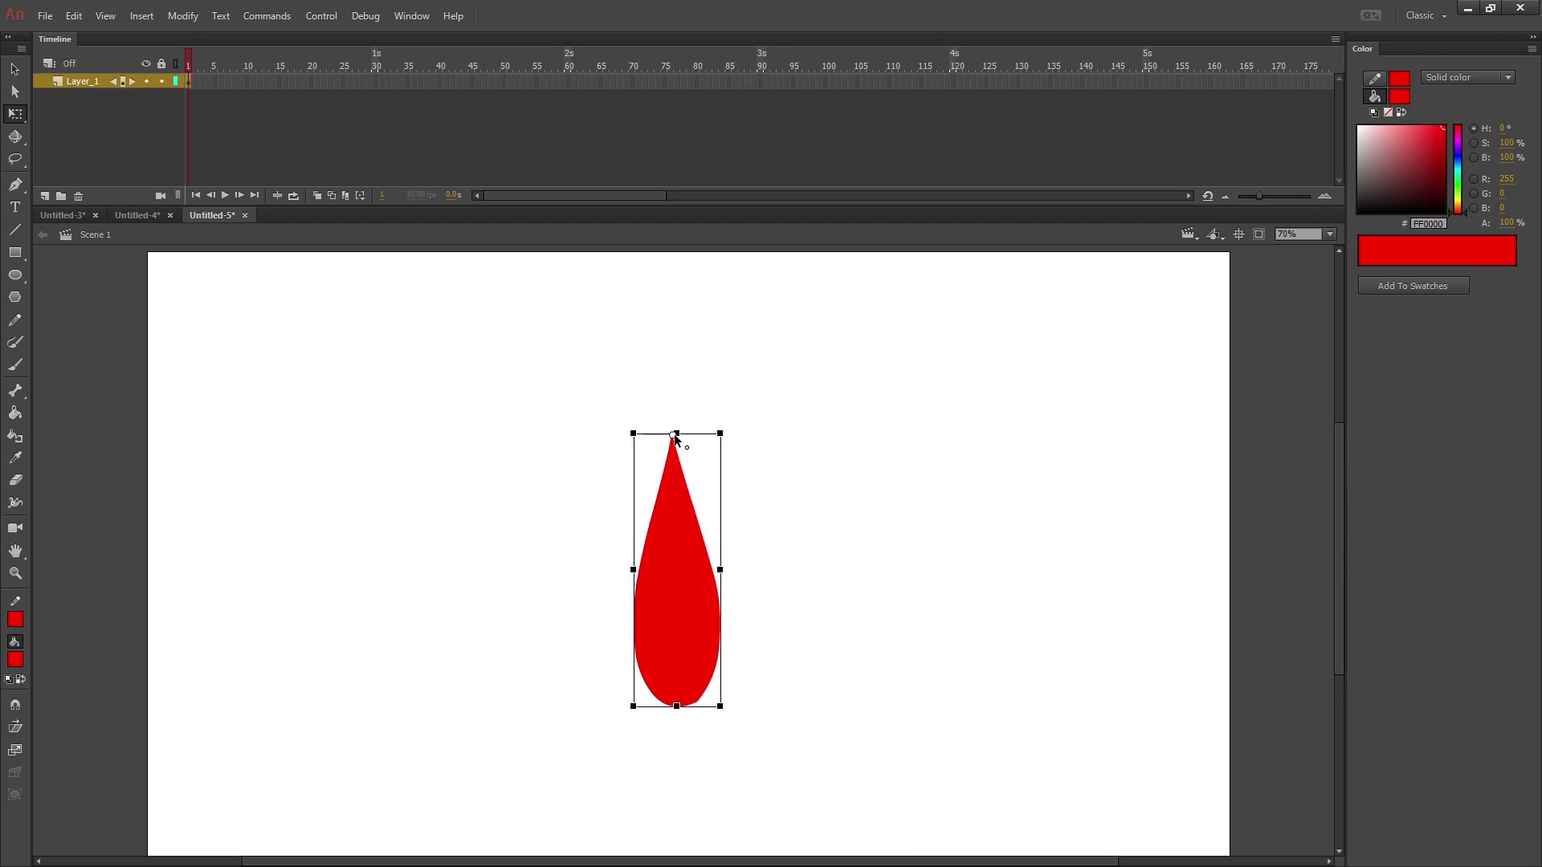
- Reposition the teardrop's transformation point near its pointed tip and turn on Snap to Objects
drag(674, 436, 675, 516)
drag(673, 453, 657, 488)
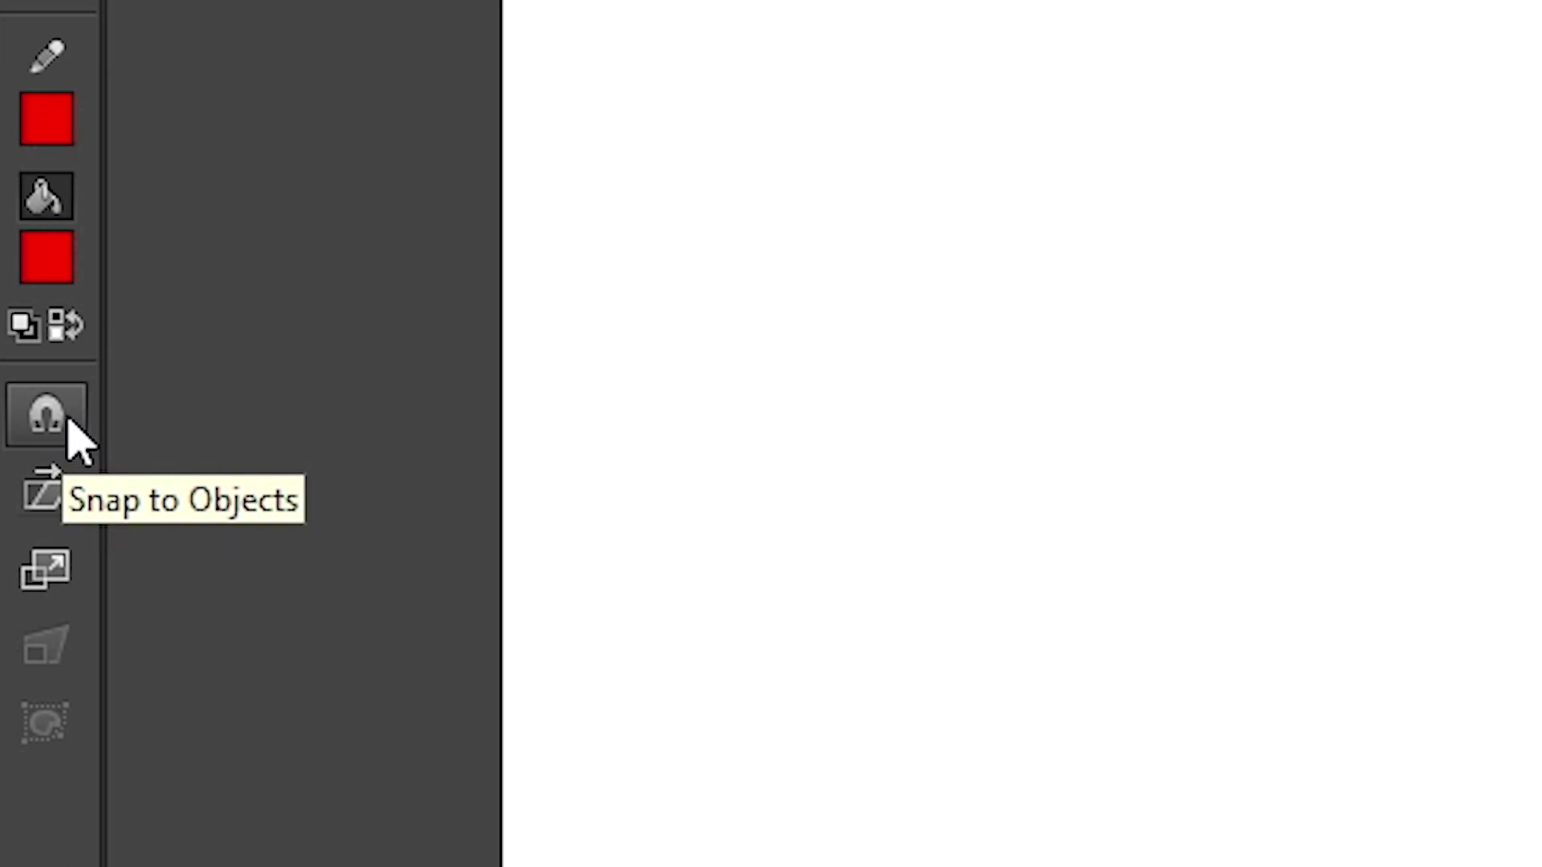
click(72, 425)
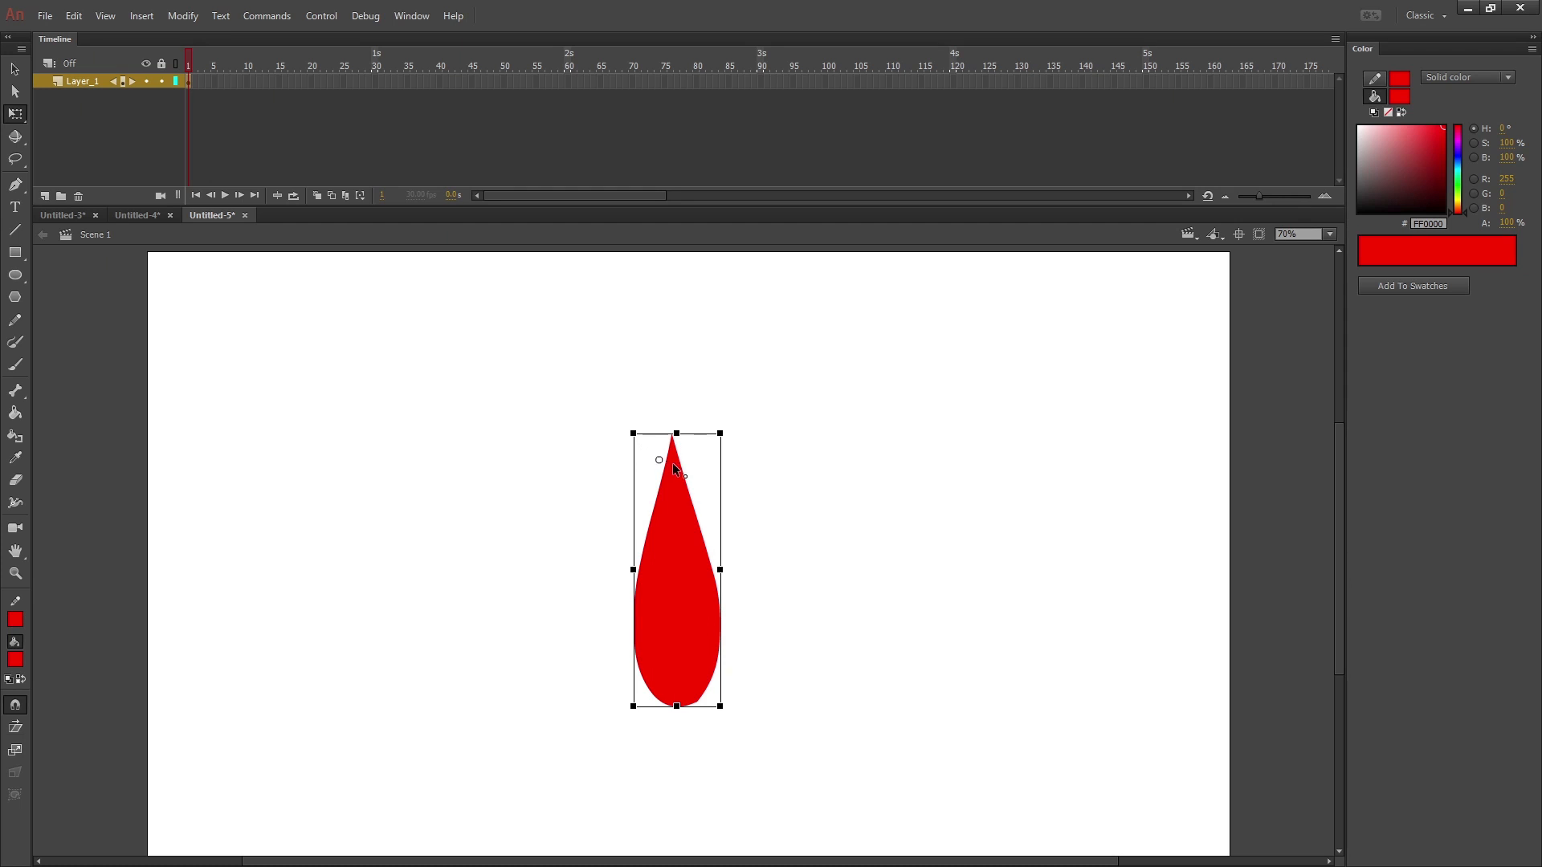
- Select the teardrop and rotate it sideways around the transformation point at its tip
click(220, 82)
key(ctrl+a)
drag(733, 712, 727, 504)
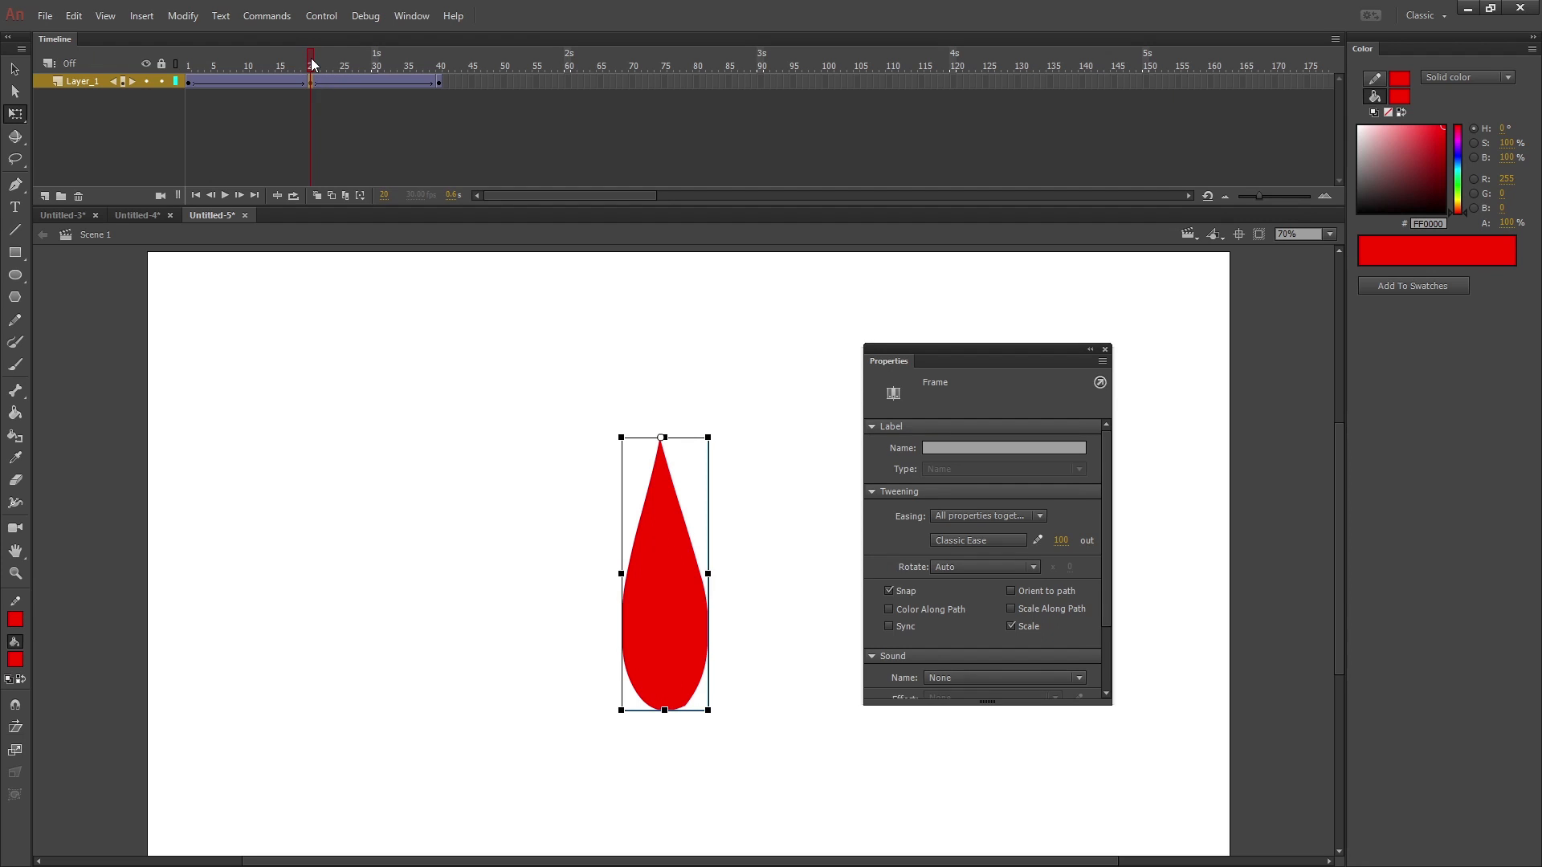
- Select the teardrop at frame 20 to check its transformation point and play the swinging tween
click(662, 575)
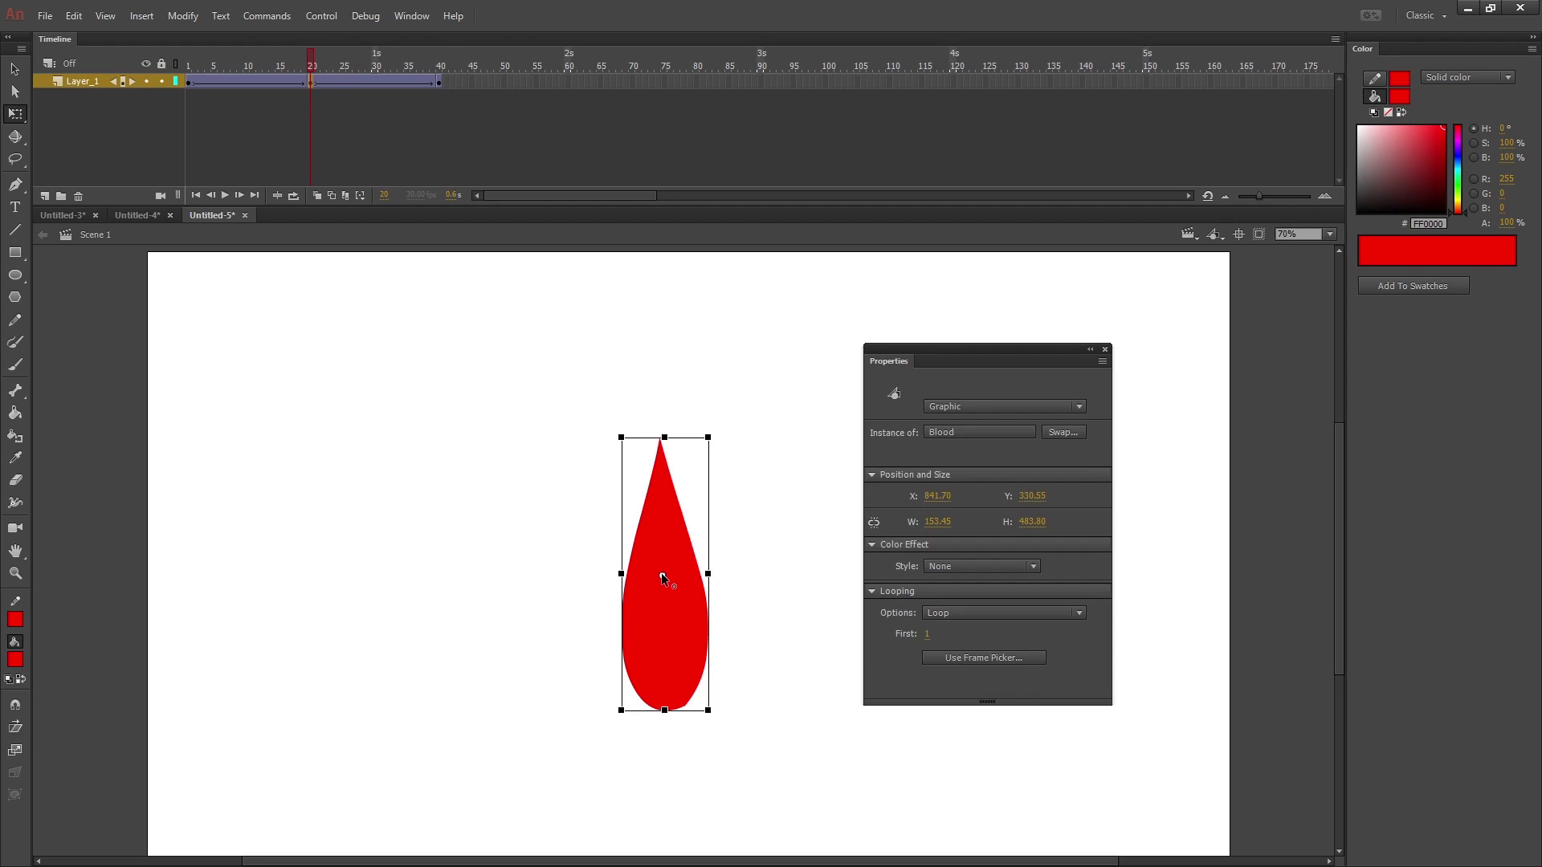
key(Return)
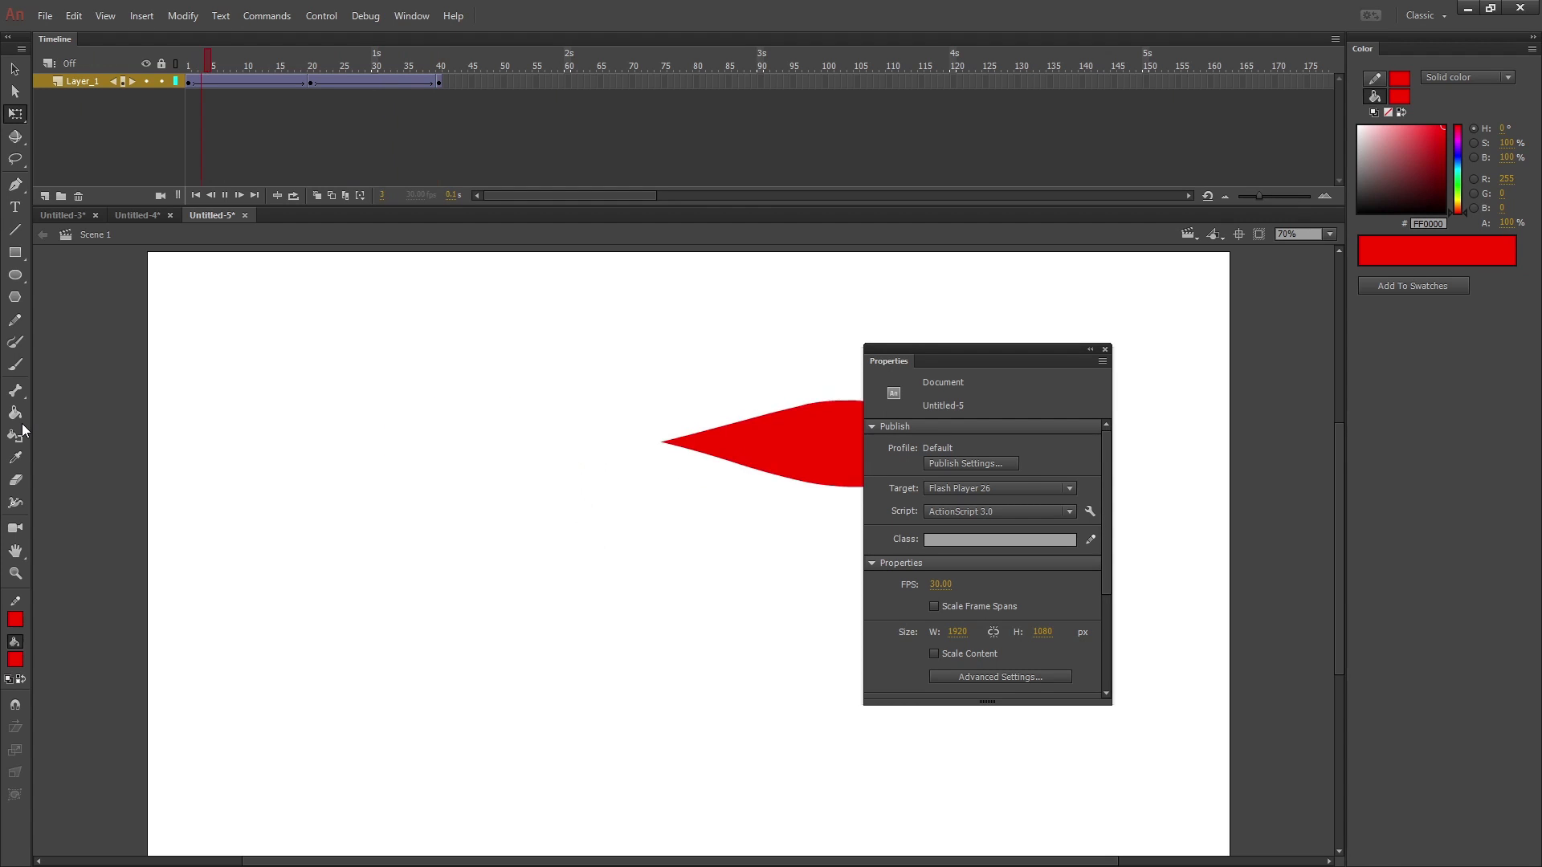
key(Return)
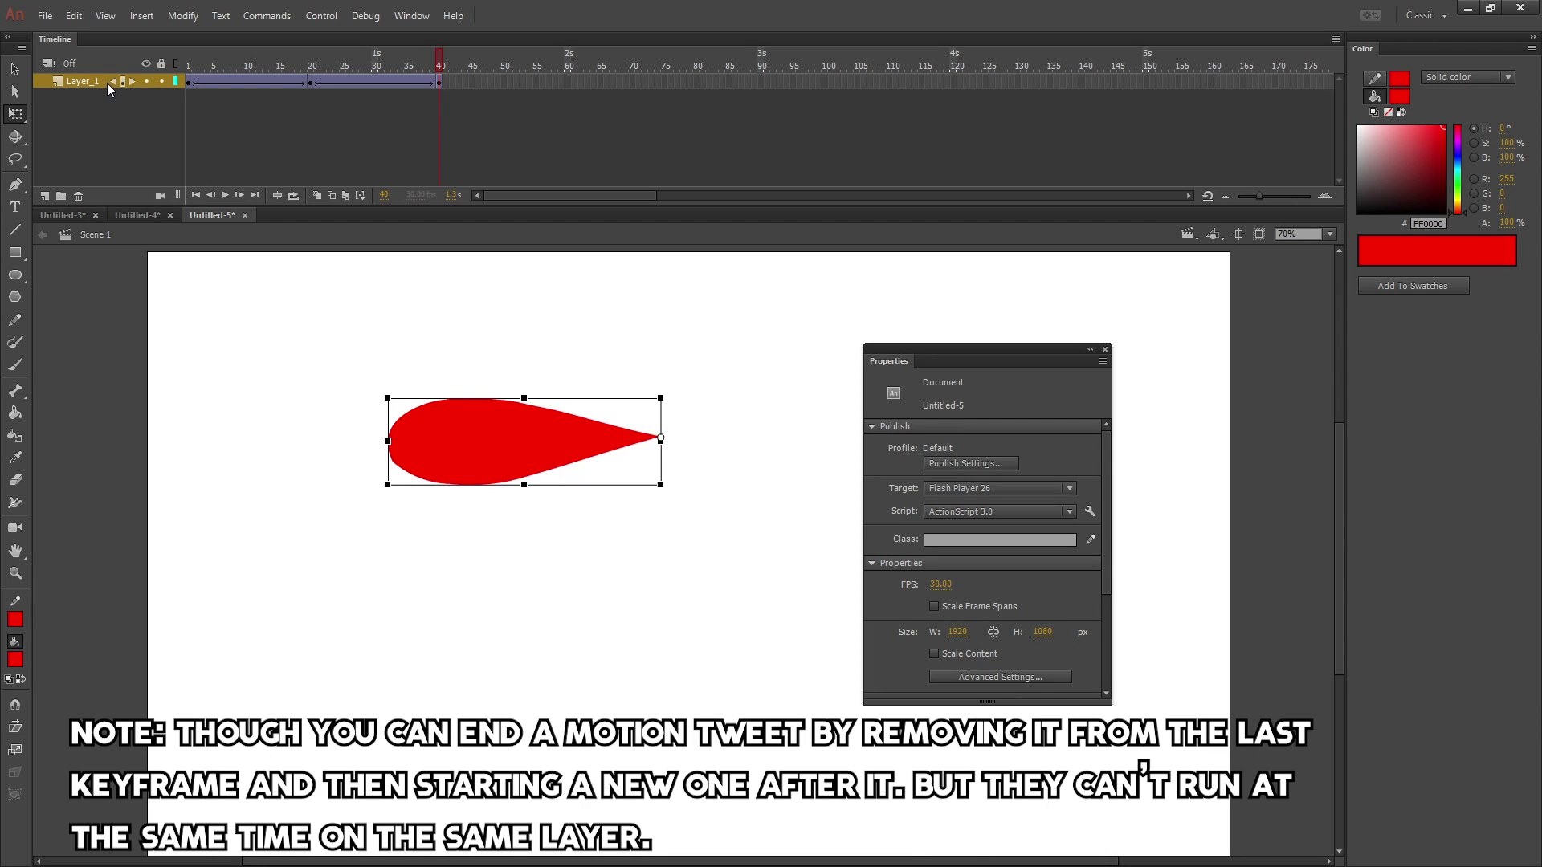
- Add a new layer above the teardrop layer and go to frame 1
right_click(163, 81)
click(214, 165)
click(188, 70)
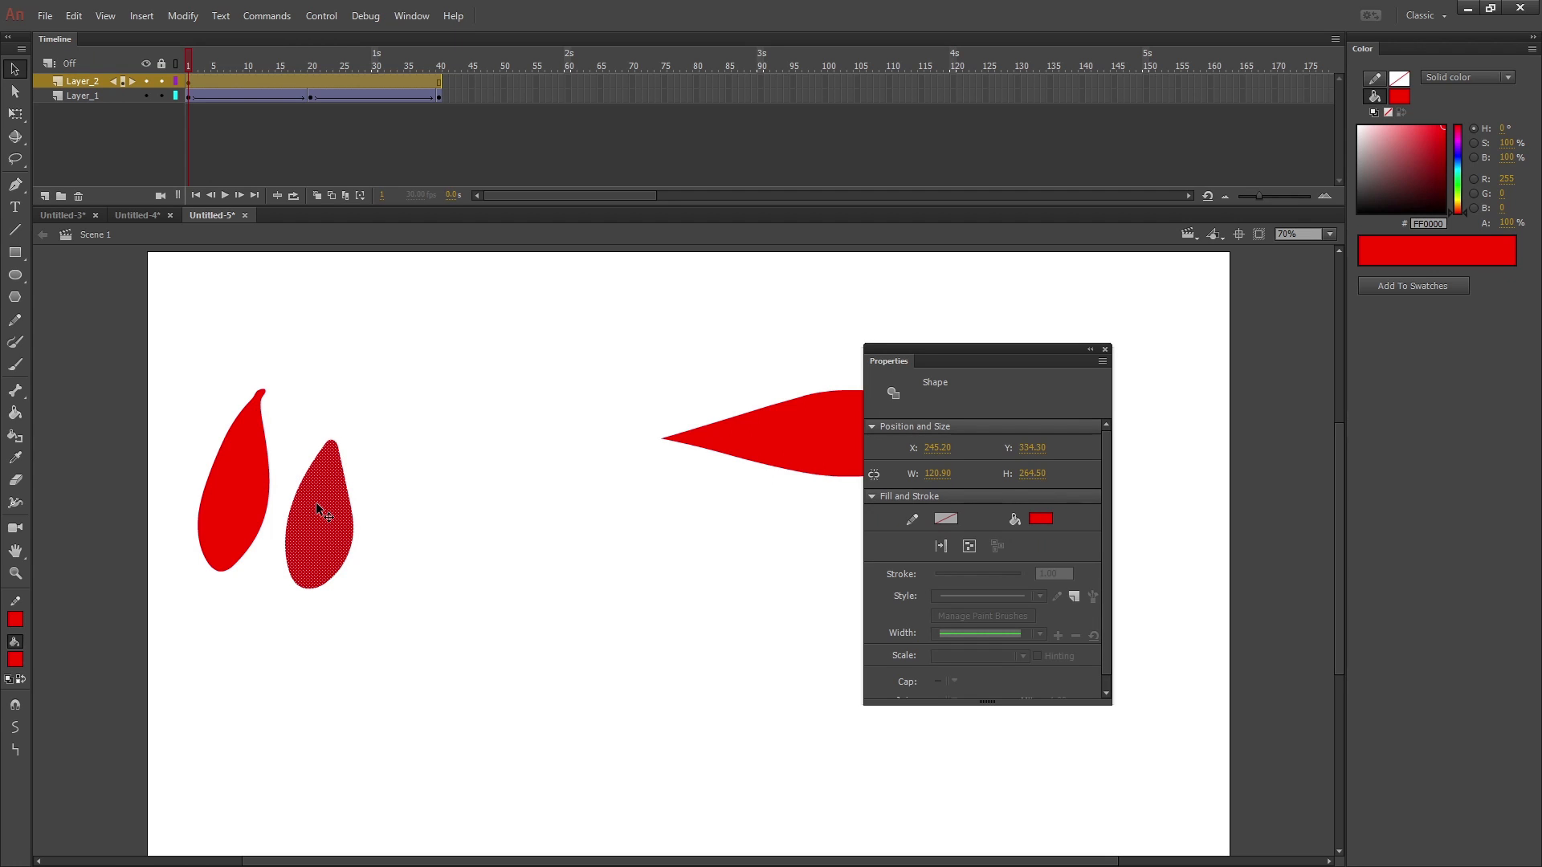
- Convert the two small teardrops on Layer_2 to separate symbols, naming the taller one's Graphic symbol reygrestesrstred
key(F8)
click(518, 387)
click(248, 470)
key(F8)
text(reygrestesrstred)
click(514, 389)
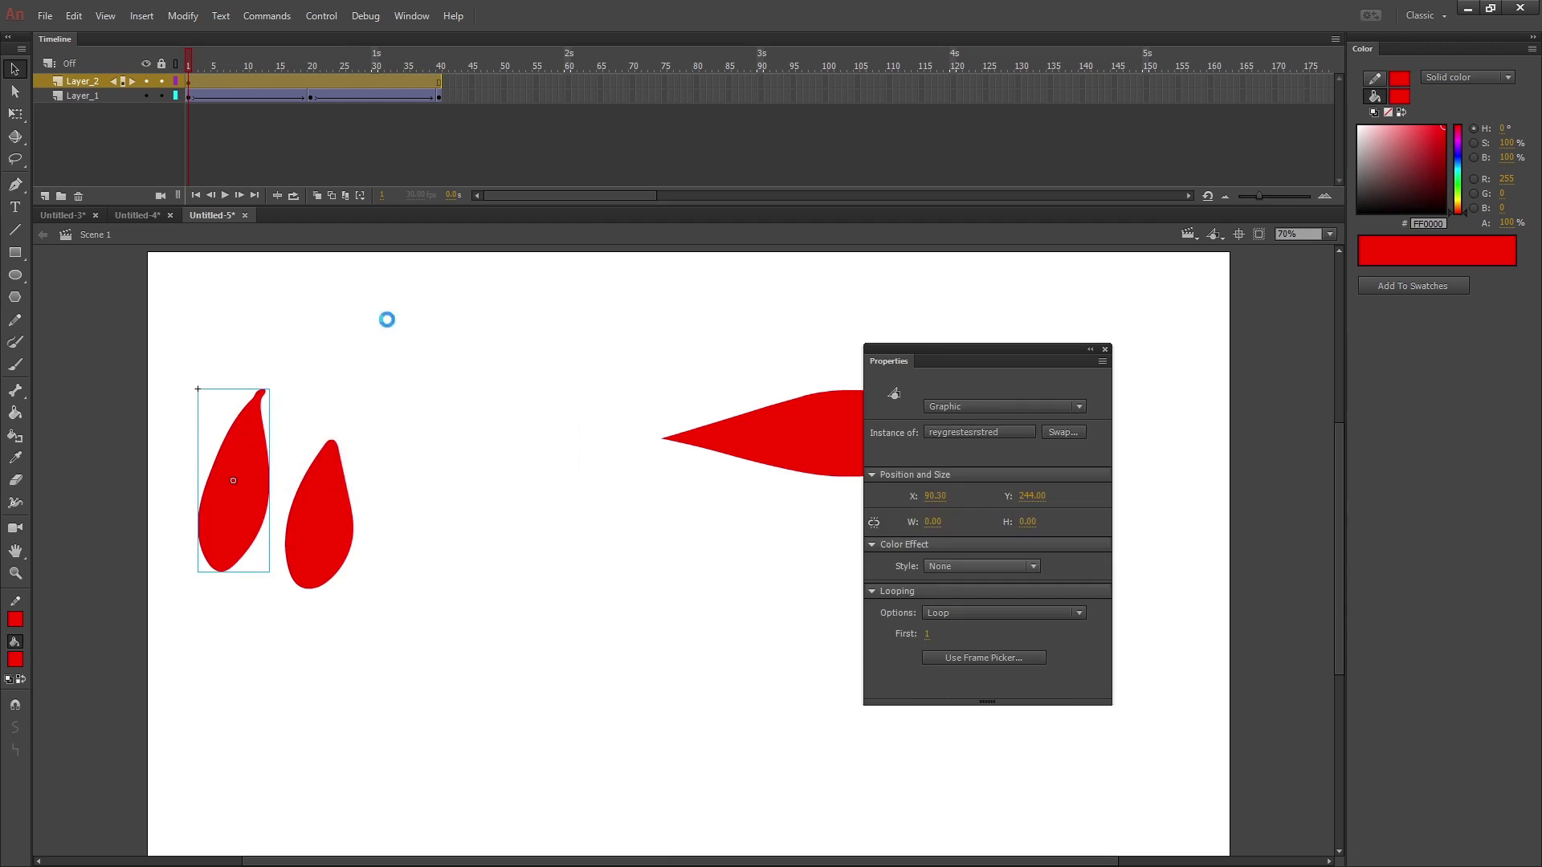
- Select the Layer_2 keyframe holding both small teardrop symbols and create a classic tween on it
click(190, 81)
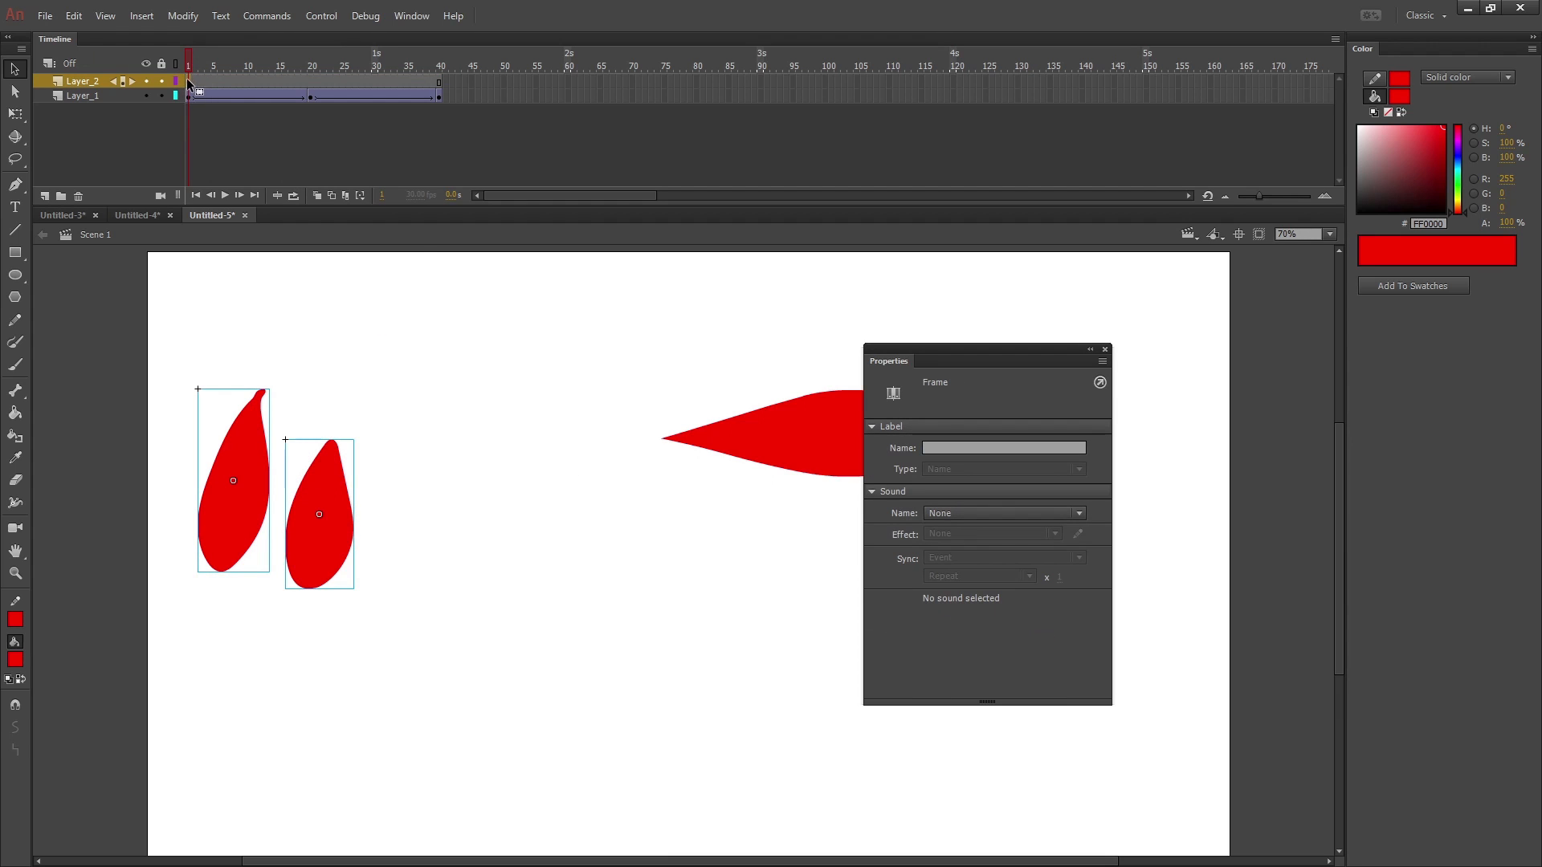
right_click(189, 81)
click(297, 123)
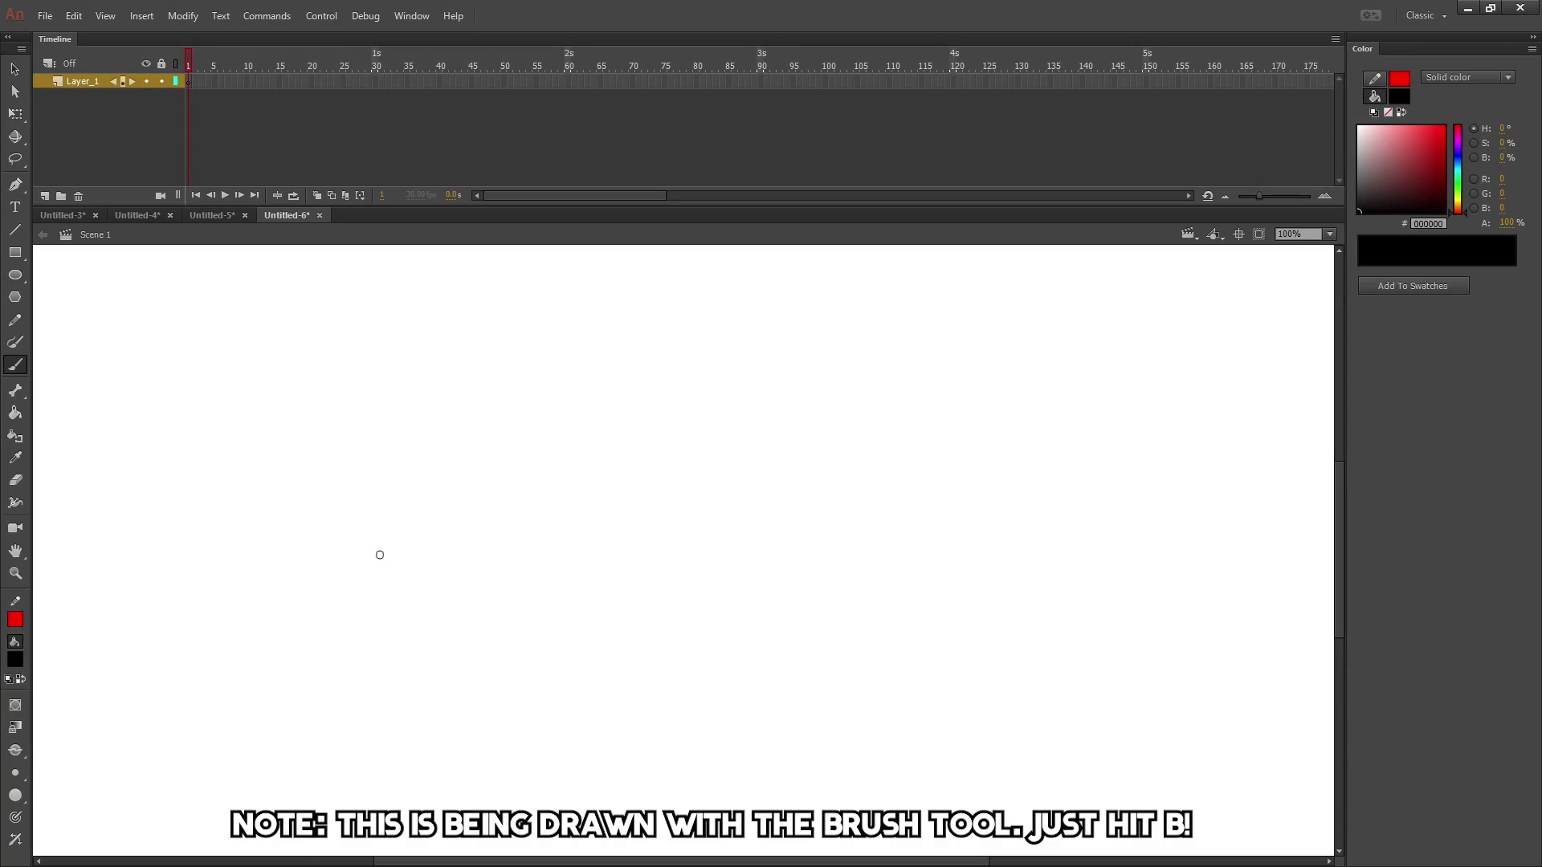
- Brush a black rounded shoulder cap and two long upper-arm outlines extending from it on Layer_1
drag(348, 556, 591, 542)
mouse_move(339, 528)
mouse_down()
mouse_move(331, 655)
mouse_move(275, 571)
mouse_move(338, 526)
mouse_up()
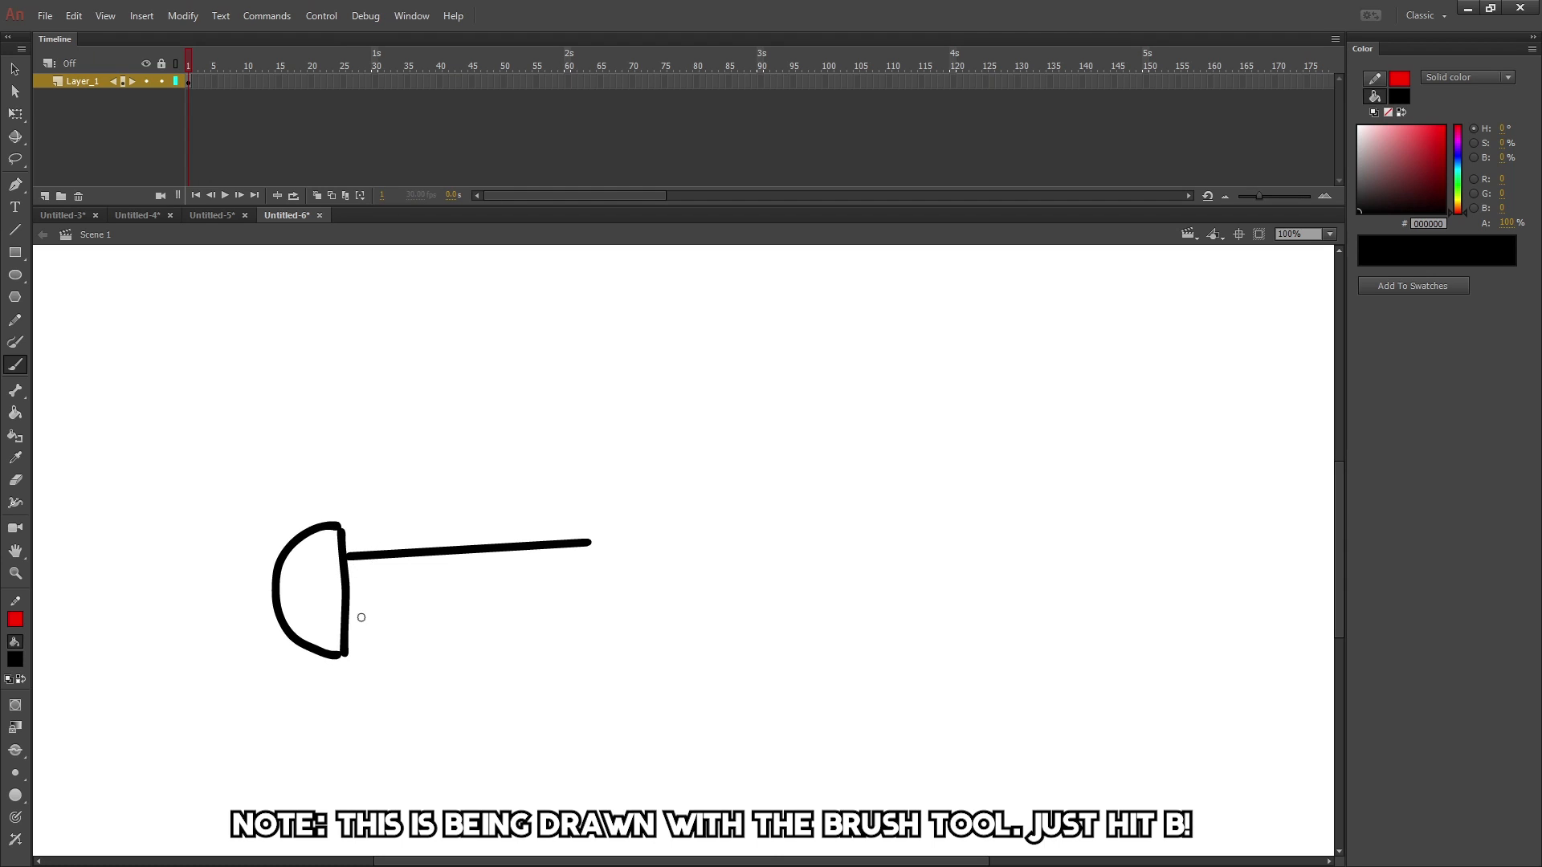
drag(348, 623, 593, 612)
- Add two layers above Layer_1, drawing the forearm outline on Layer_2 and an open hand with fingers on Layer_3
right_click(148, 94)
click(192, 171)
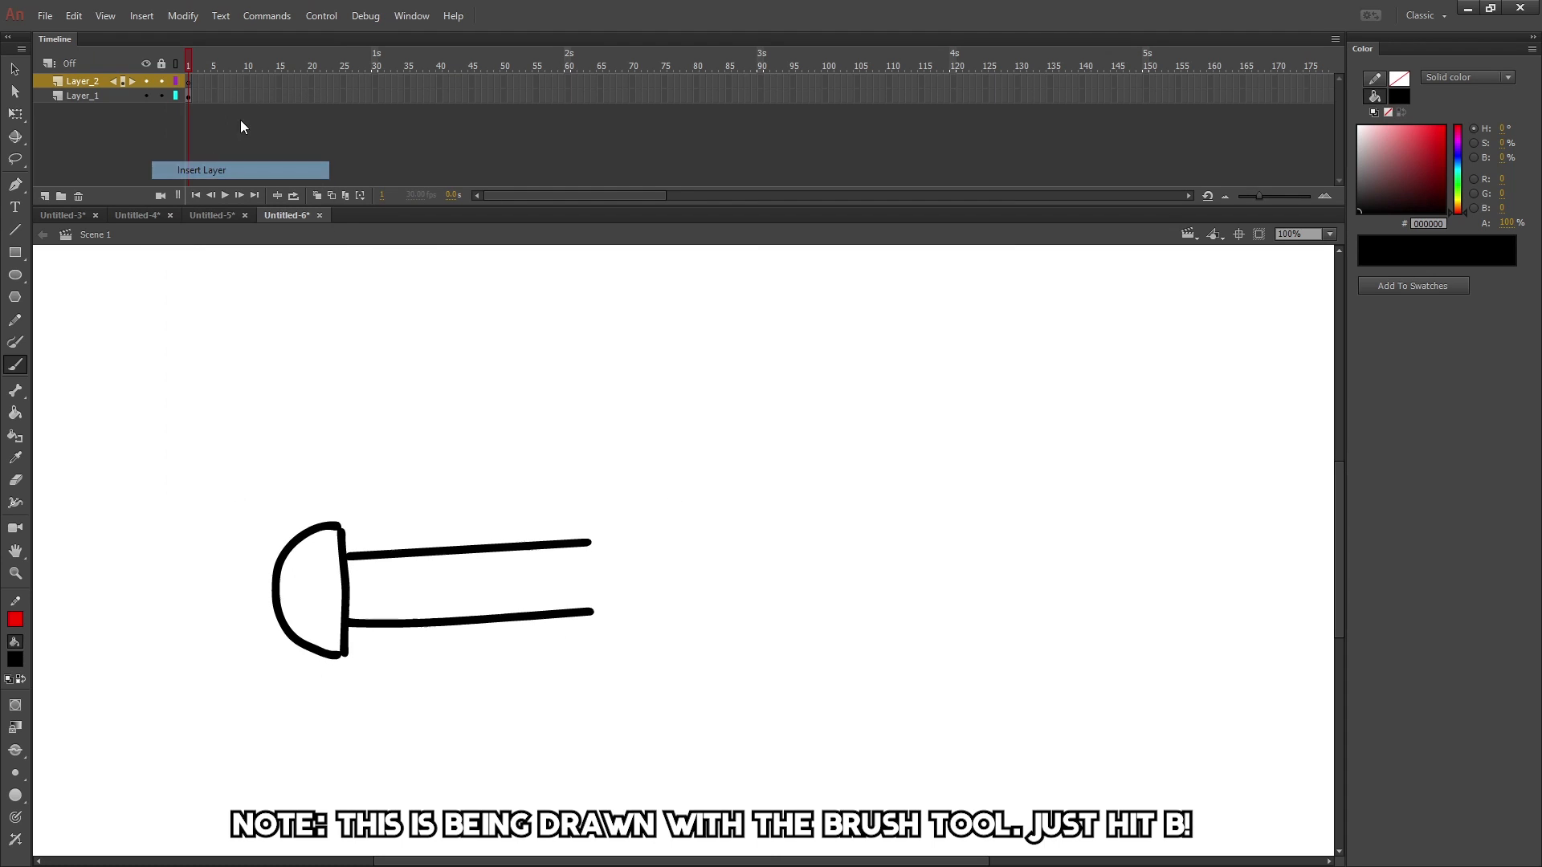
drag(613, 547, 708, 348)
drag(758, 361, 683, 575)
click(198, 171)
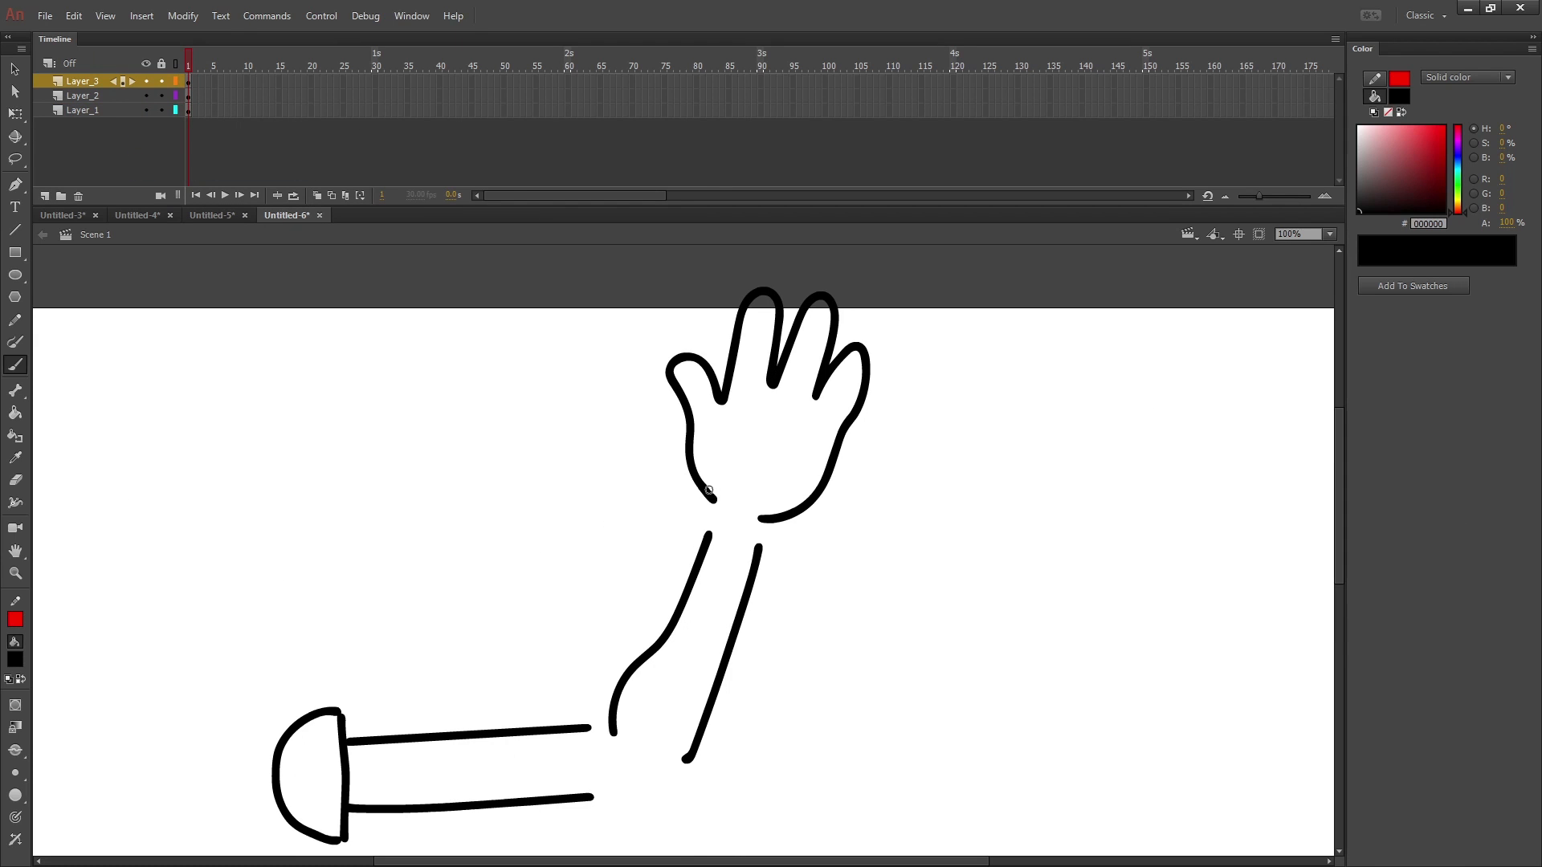
- Set the brush mode to Paint Behind and close the open ends of the hand, forearm and upper arm with red strokes on their layers
click(21, 749)
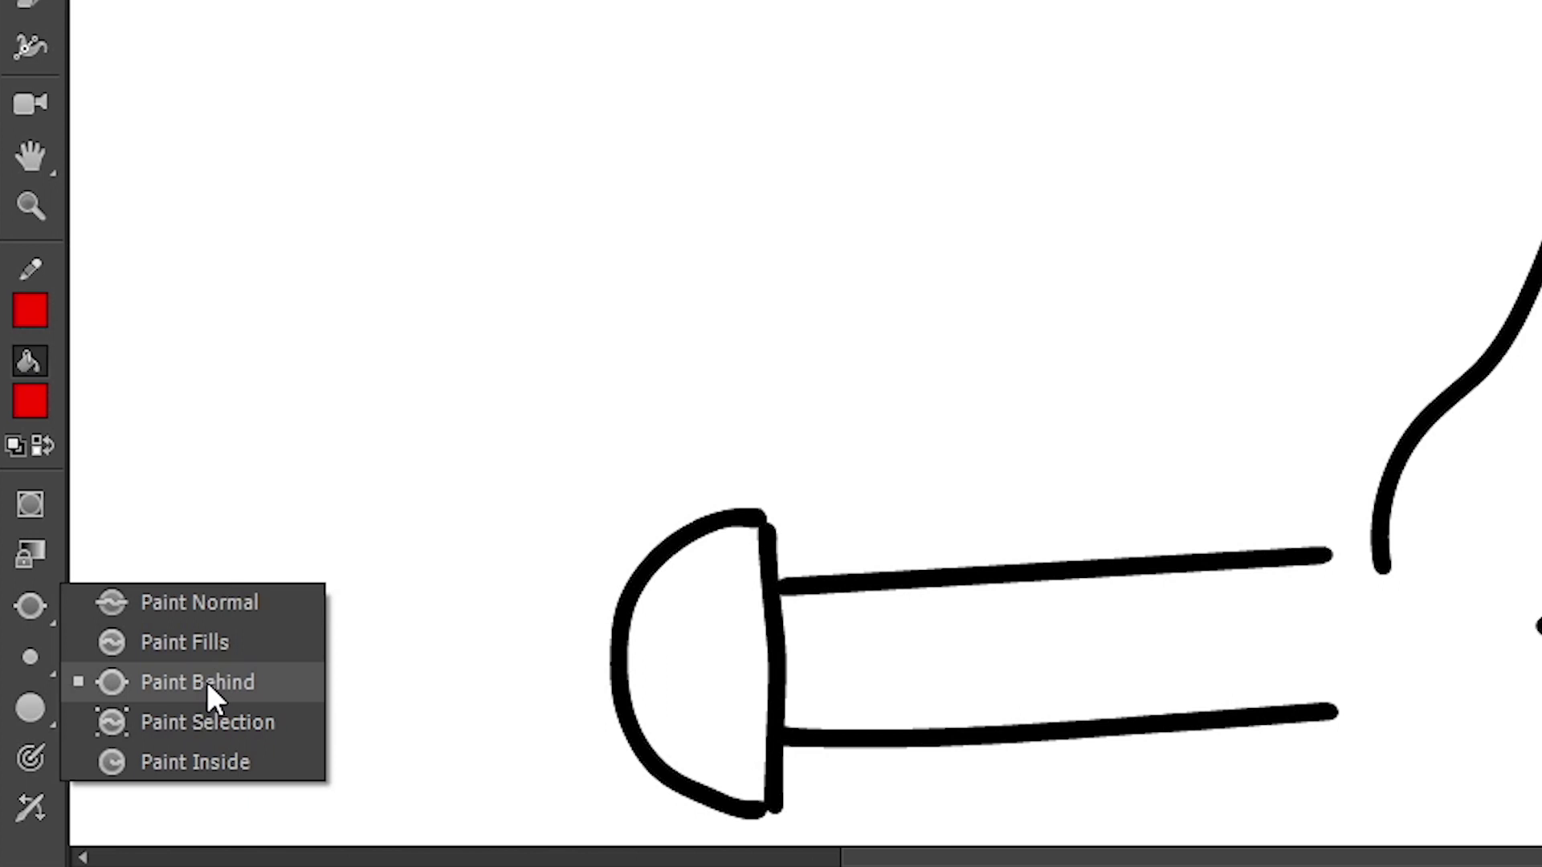
click(125, 641)
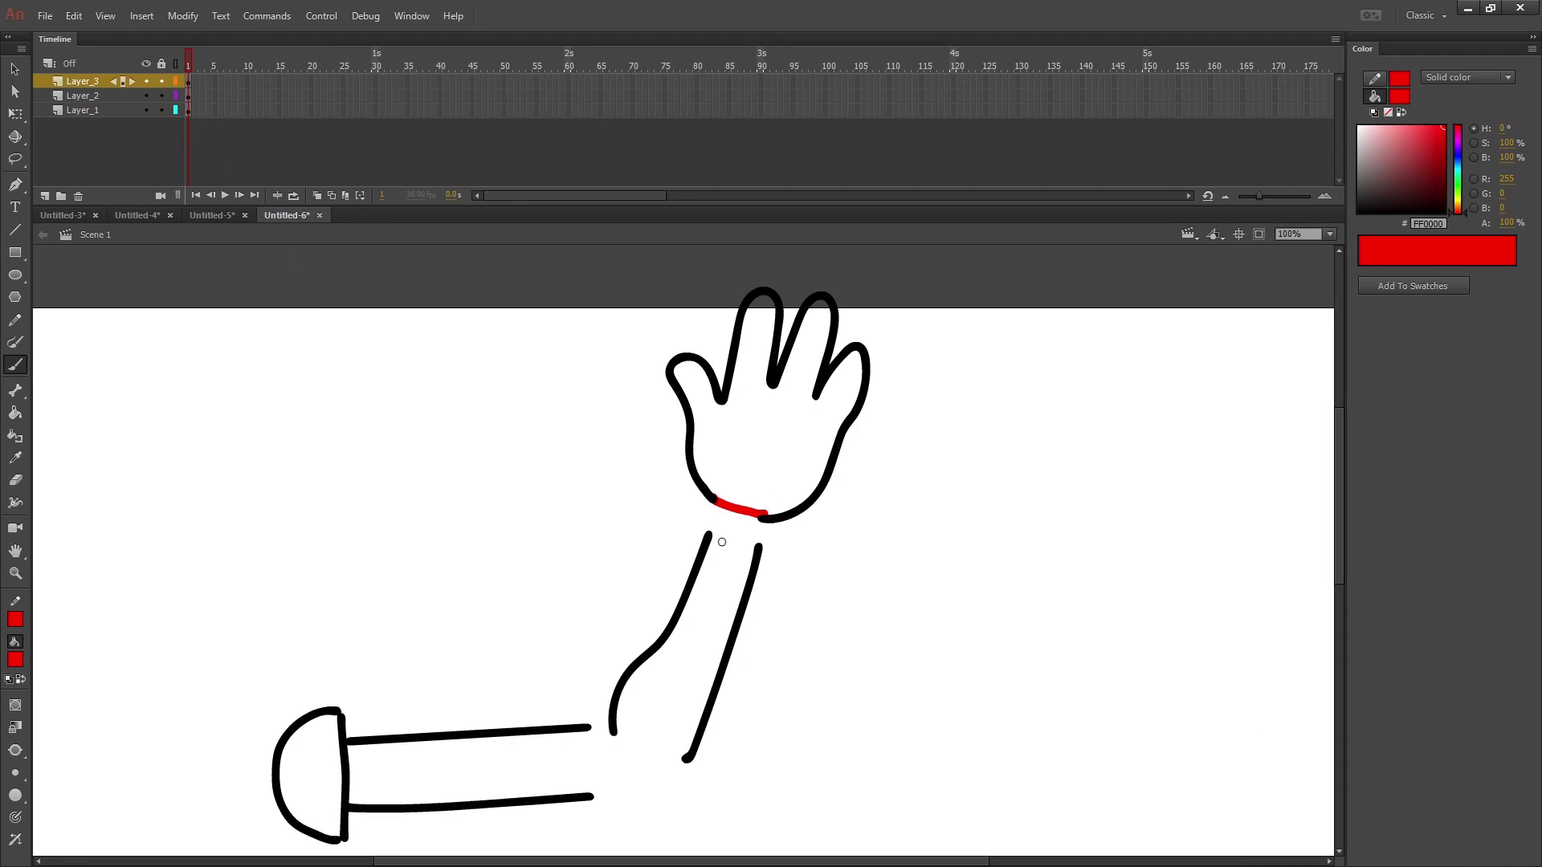
click(183, 96)
drag(707, 534, 758, 548)
drag(615, 732, 686, 758)
click(188, 111)
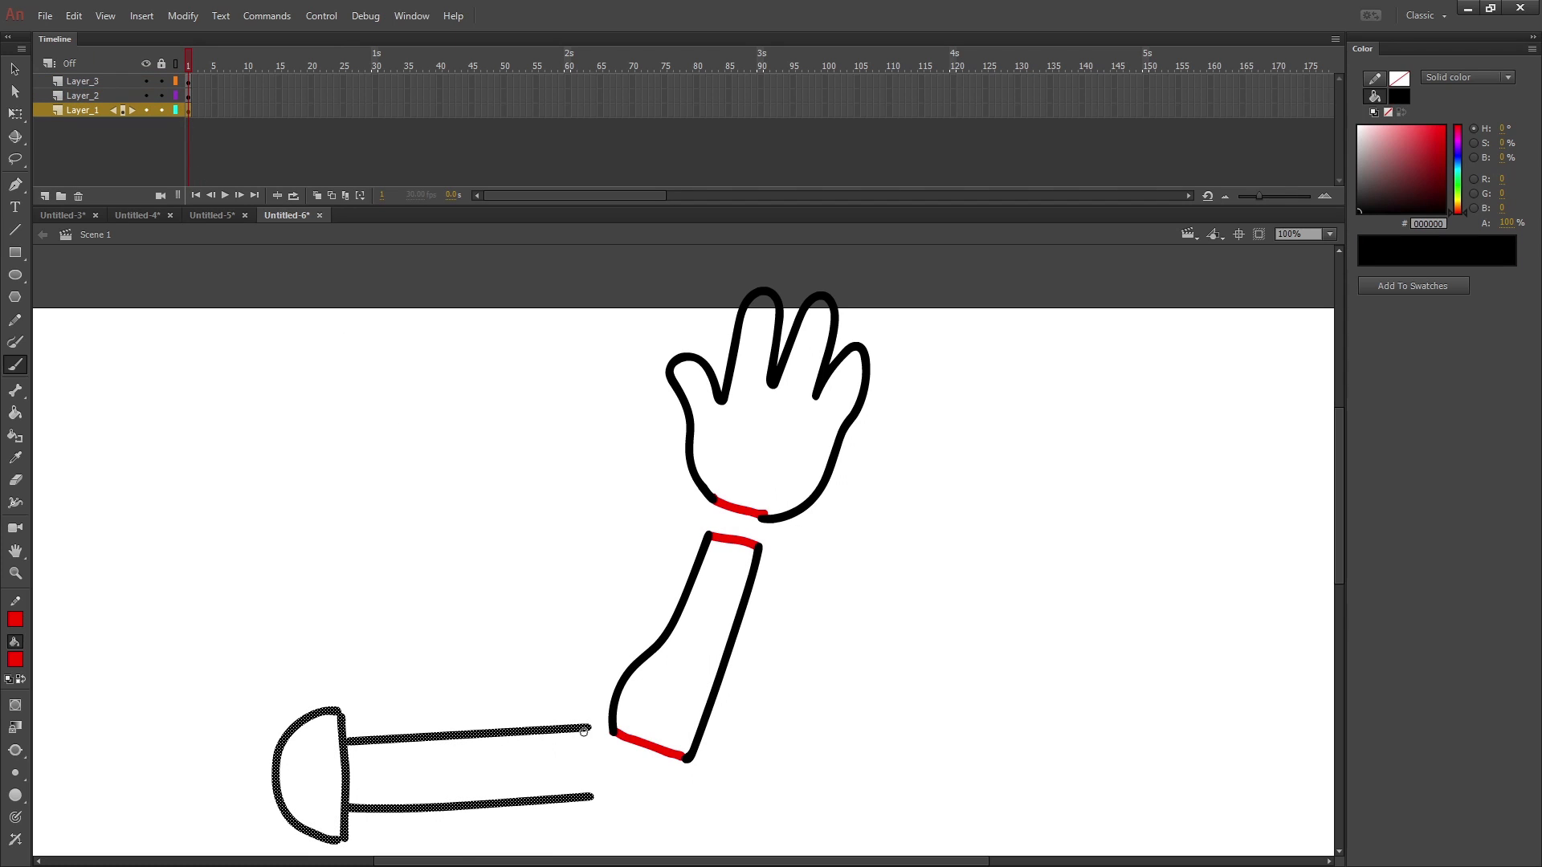
drag(585, 729, 592, 799)
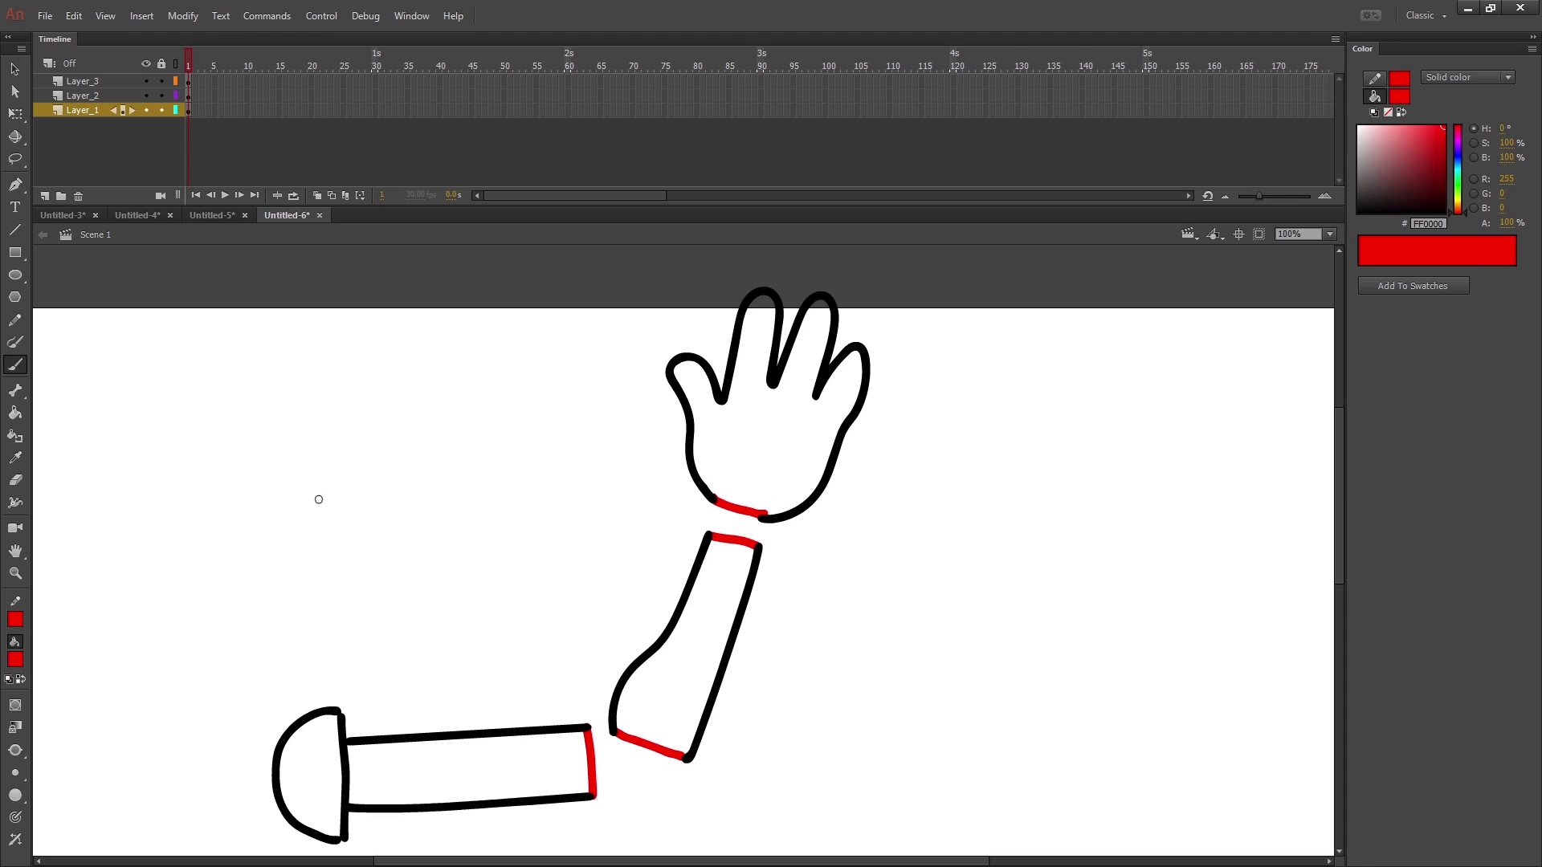
- Bring the Color panel next to the drawing and set the fill colour to light pink #EE9D9D
click(15, 659)
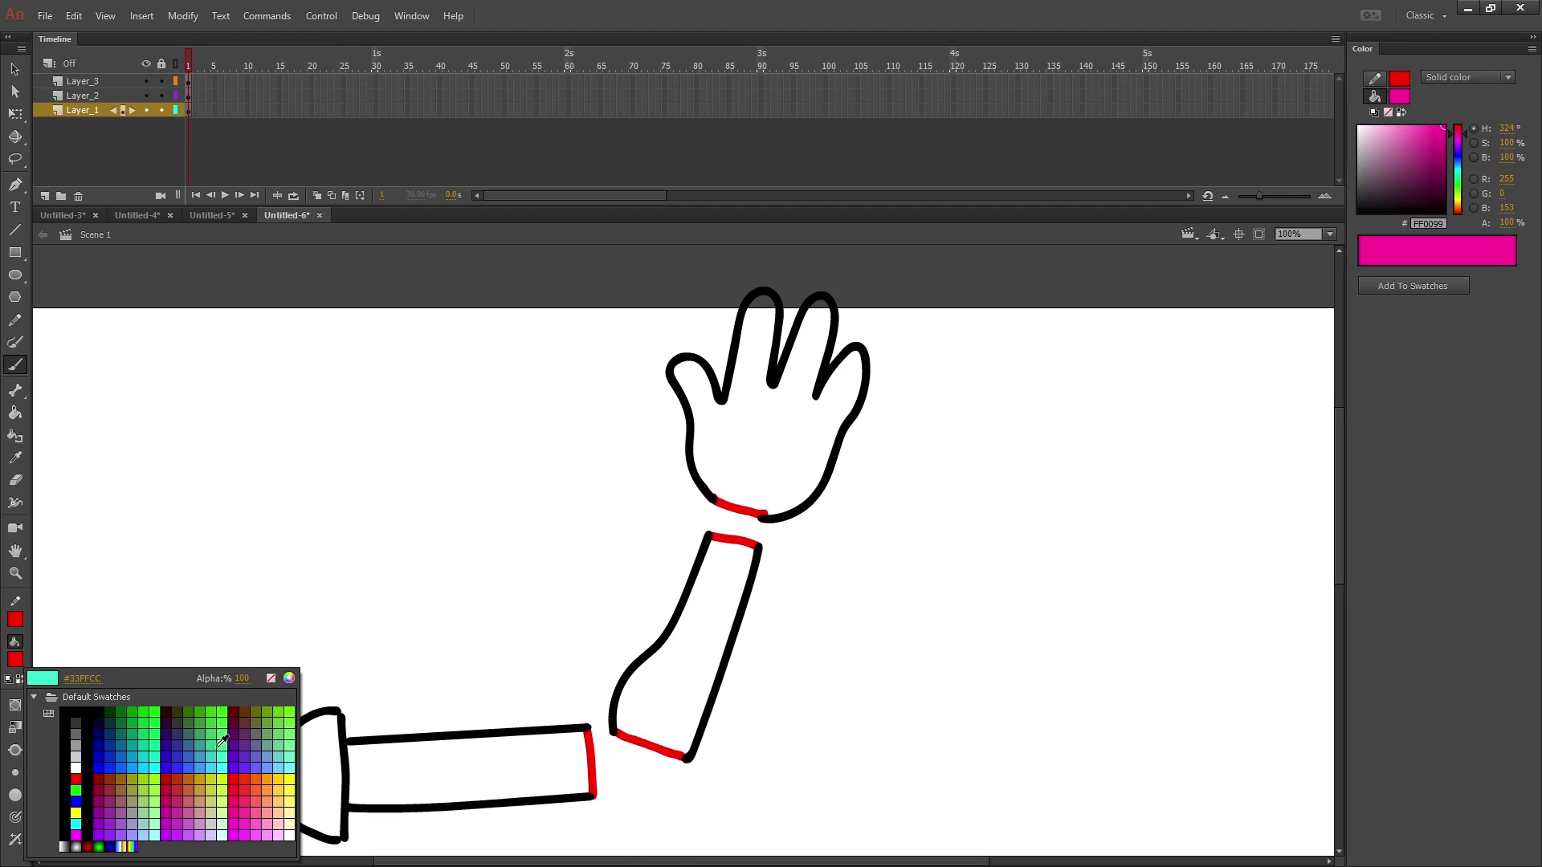
click(120, 801)
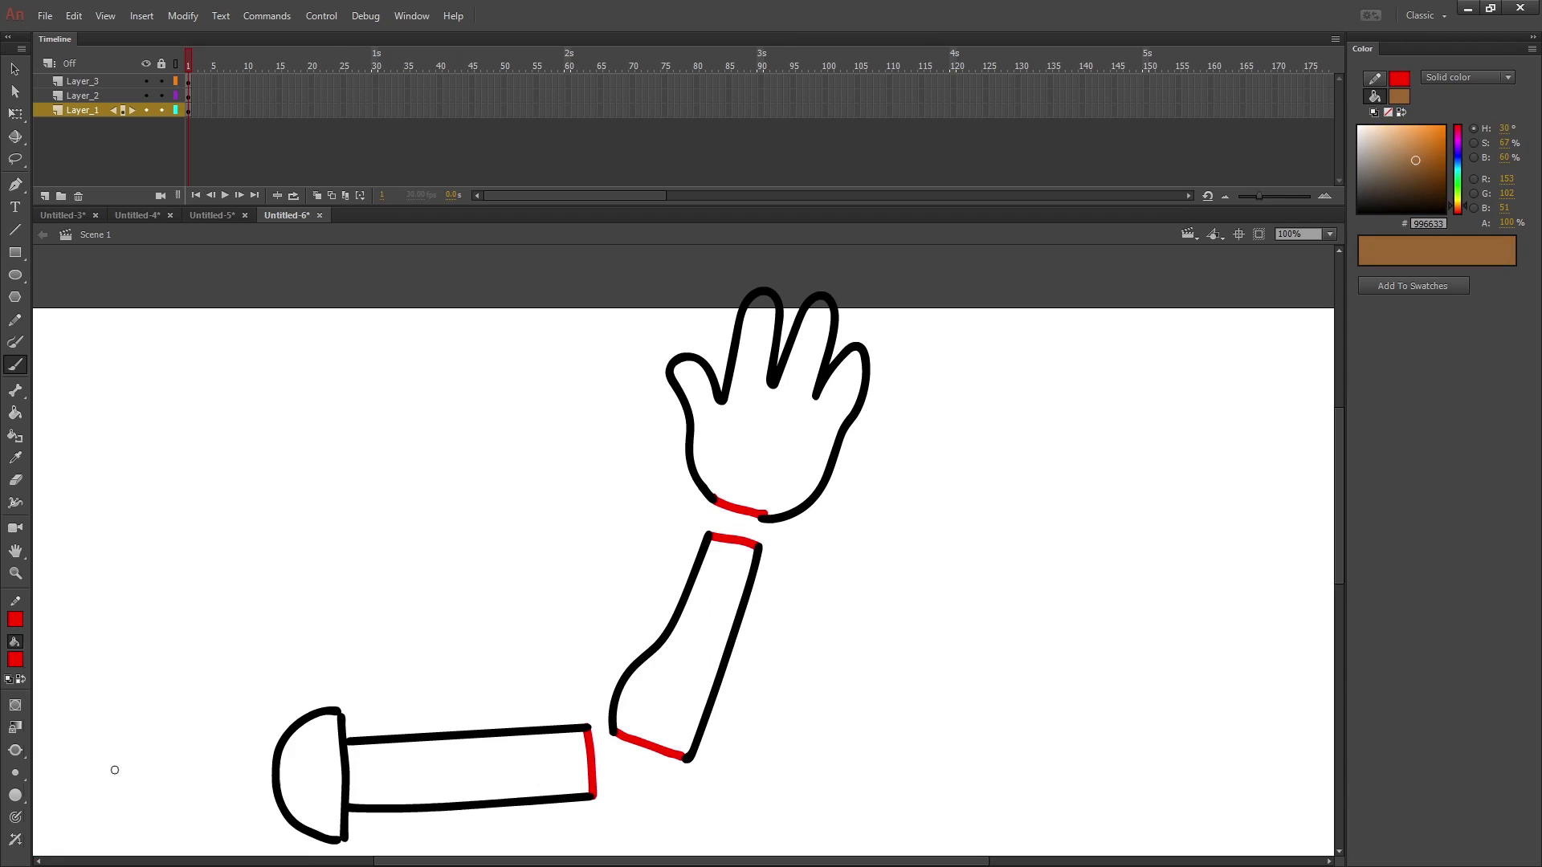
click(417, 23)
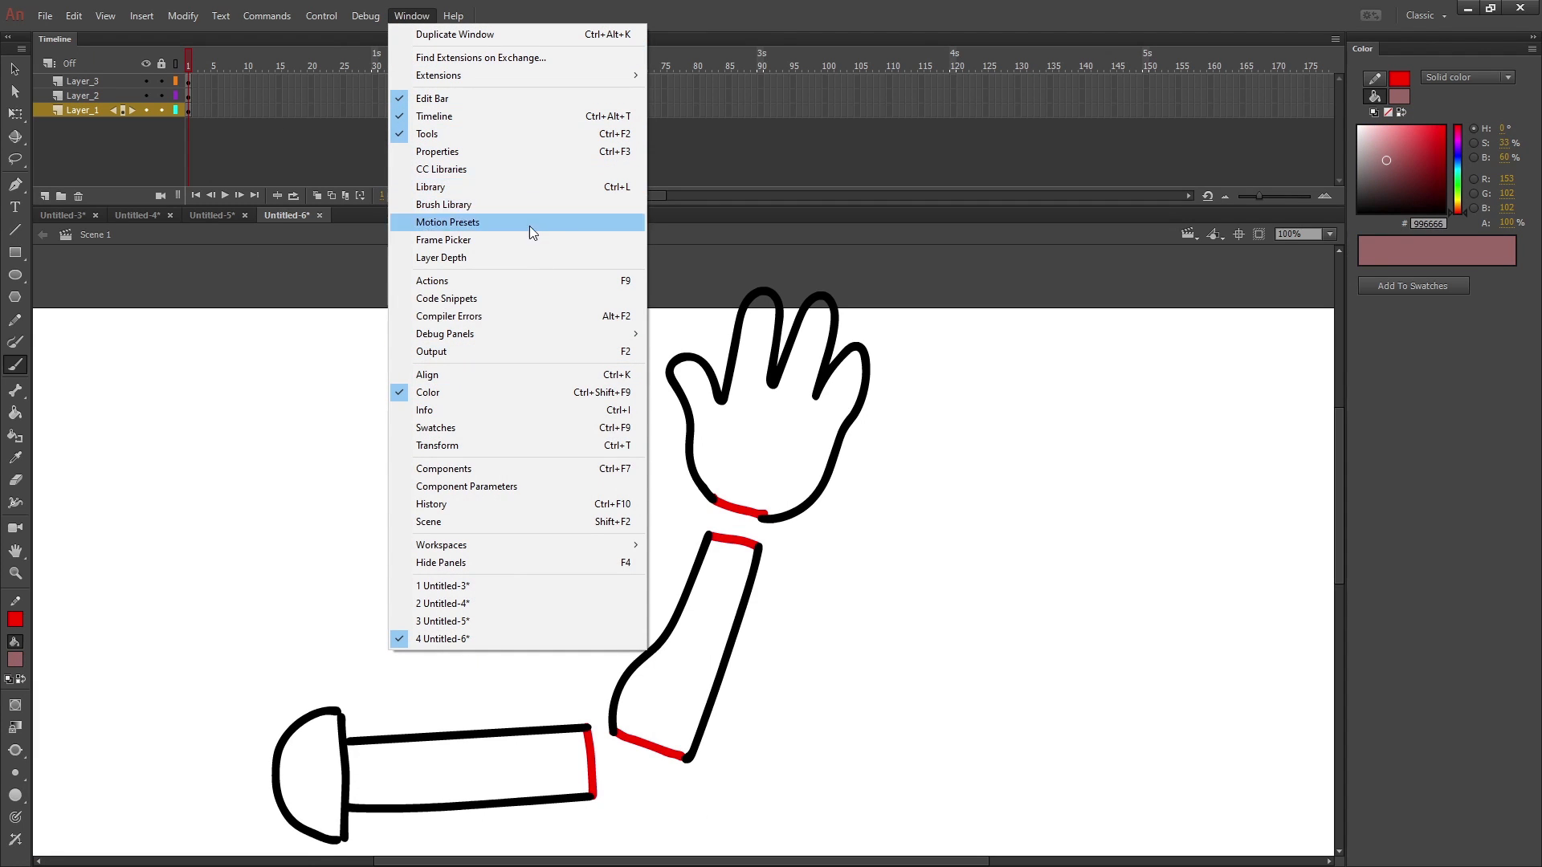
click(500, 395)
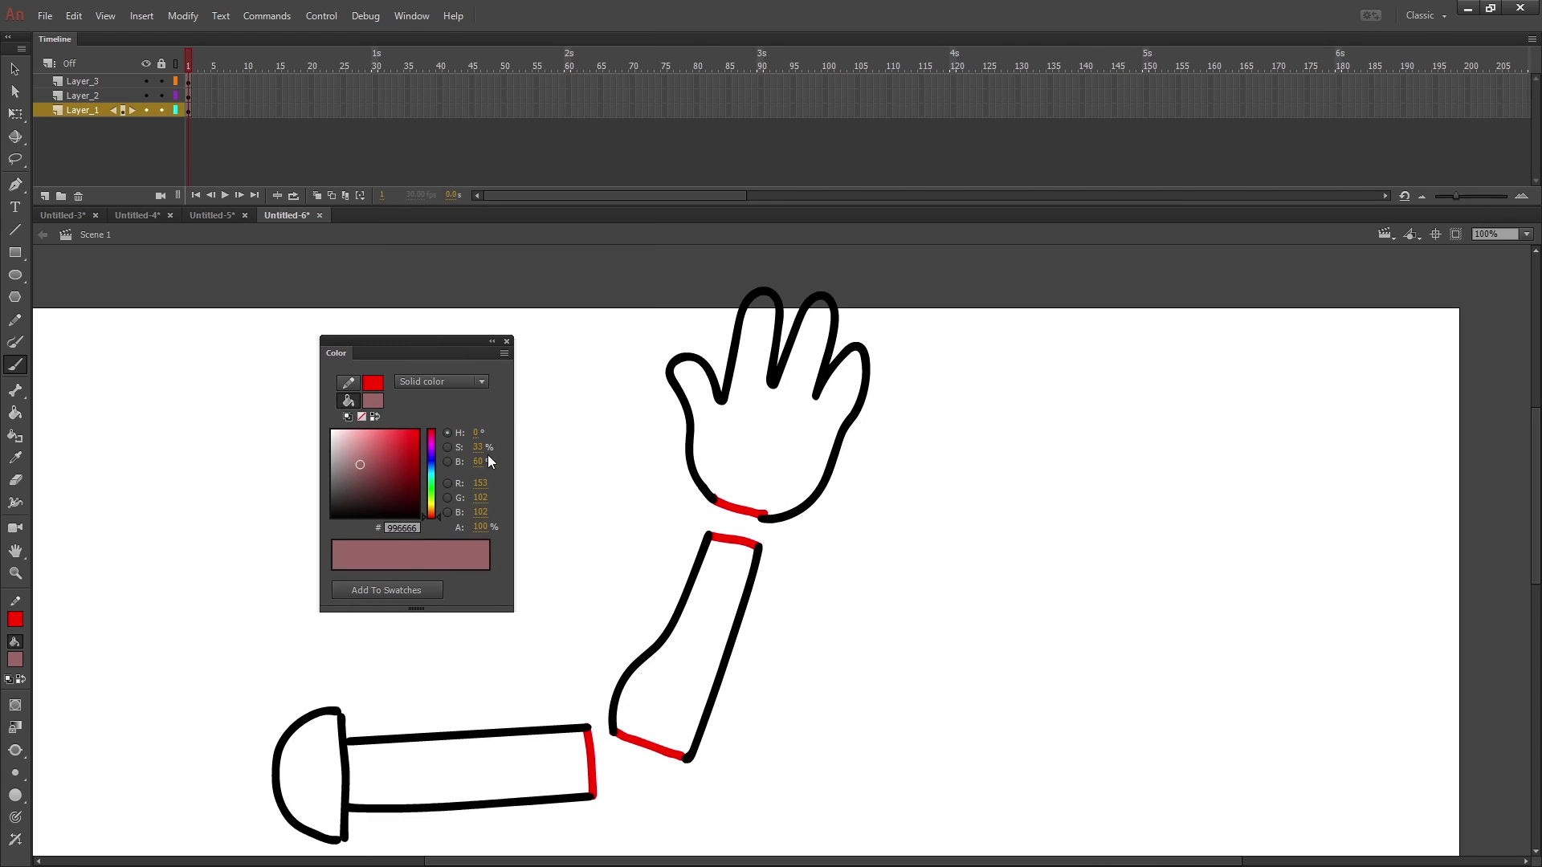
click(361, 435)
- Fill the upper arm, forearm, hand and their red closing lines with light pink using the Paint Bucket, and the shoulder cap with dark red
key(k)
click(482, 767)
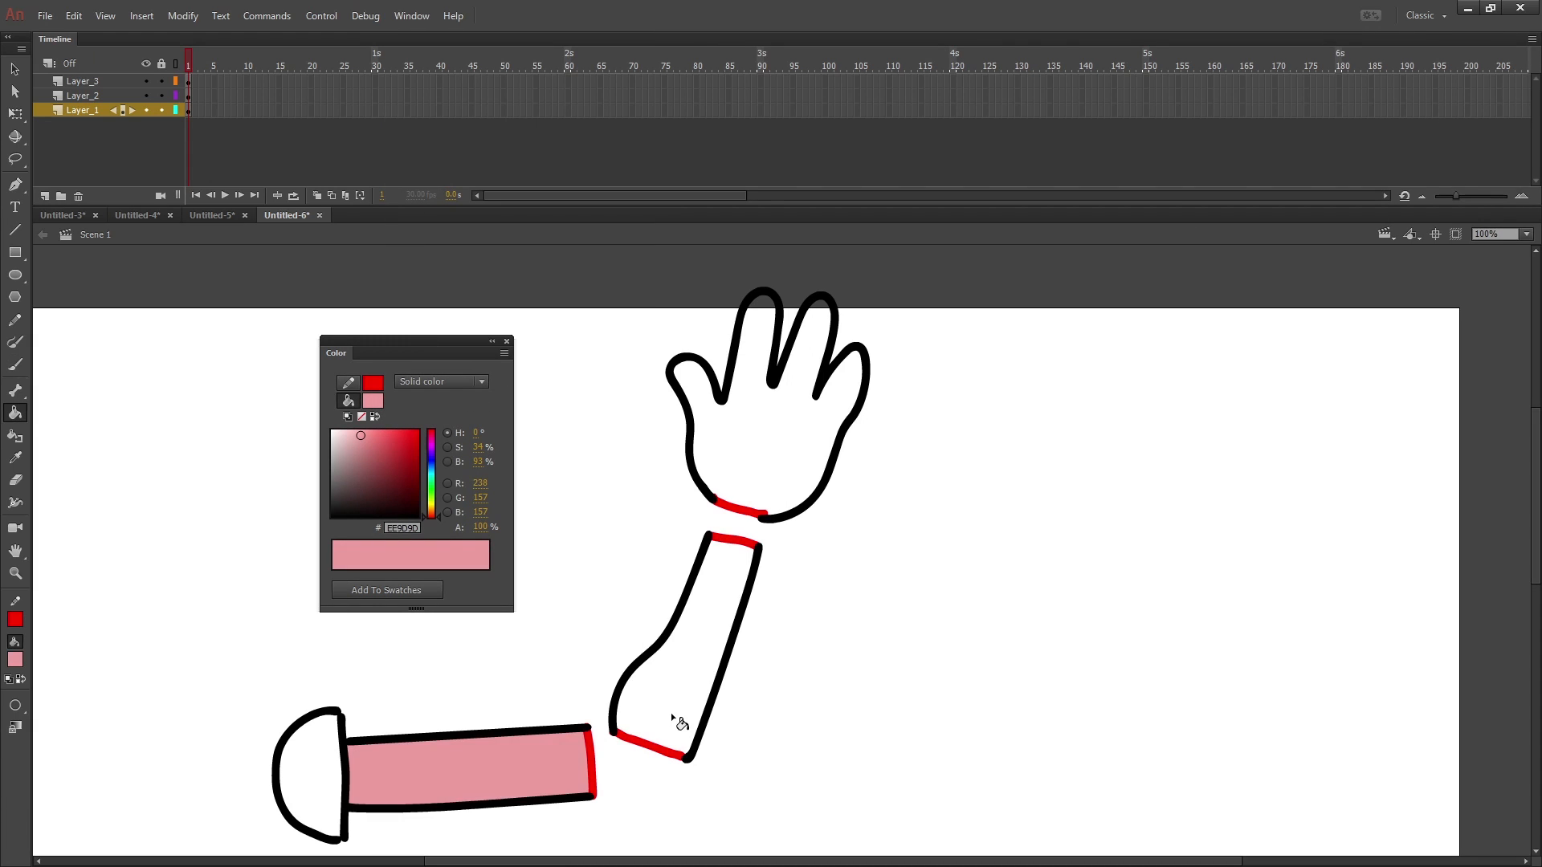
click(673, 714)
click(763, 450)
click(648, 744)
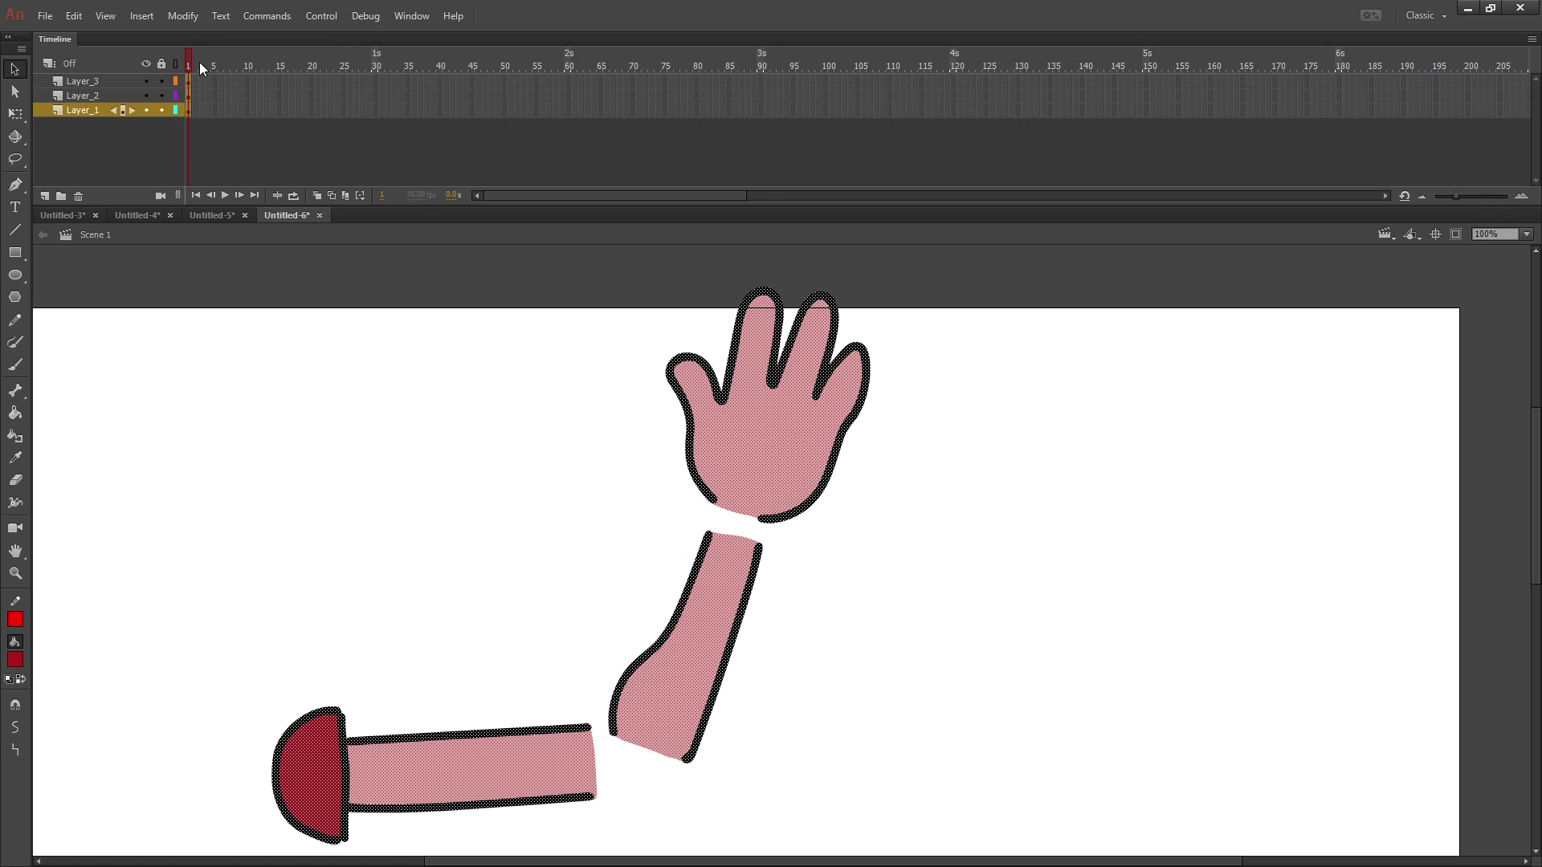
- Create classic tweens on frame 1 of all three layers and move the hand's transformation point to the wrist
right_click(186, 90)
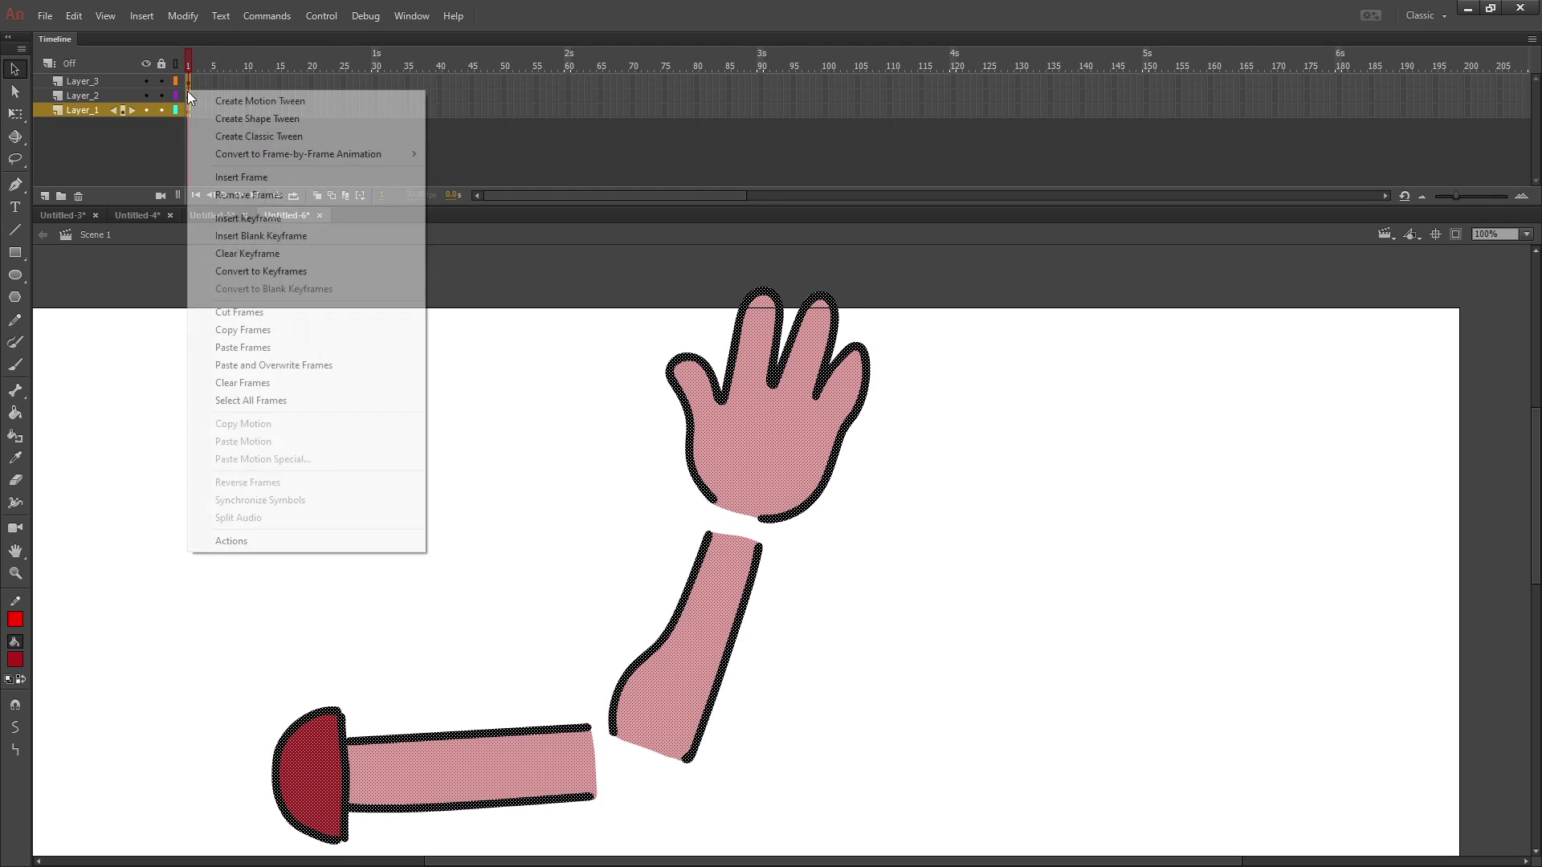
click(294, 137)
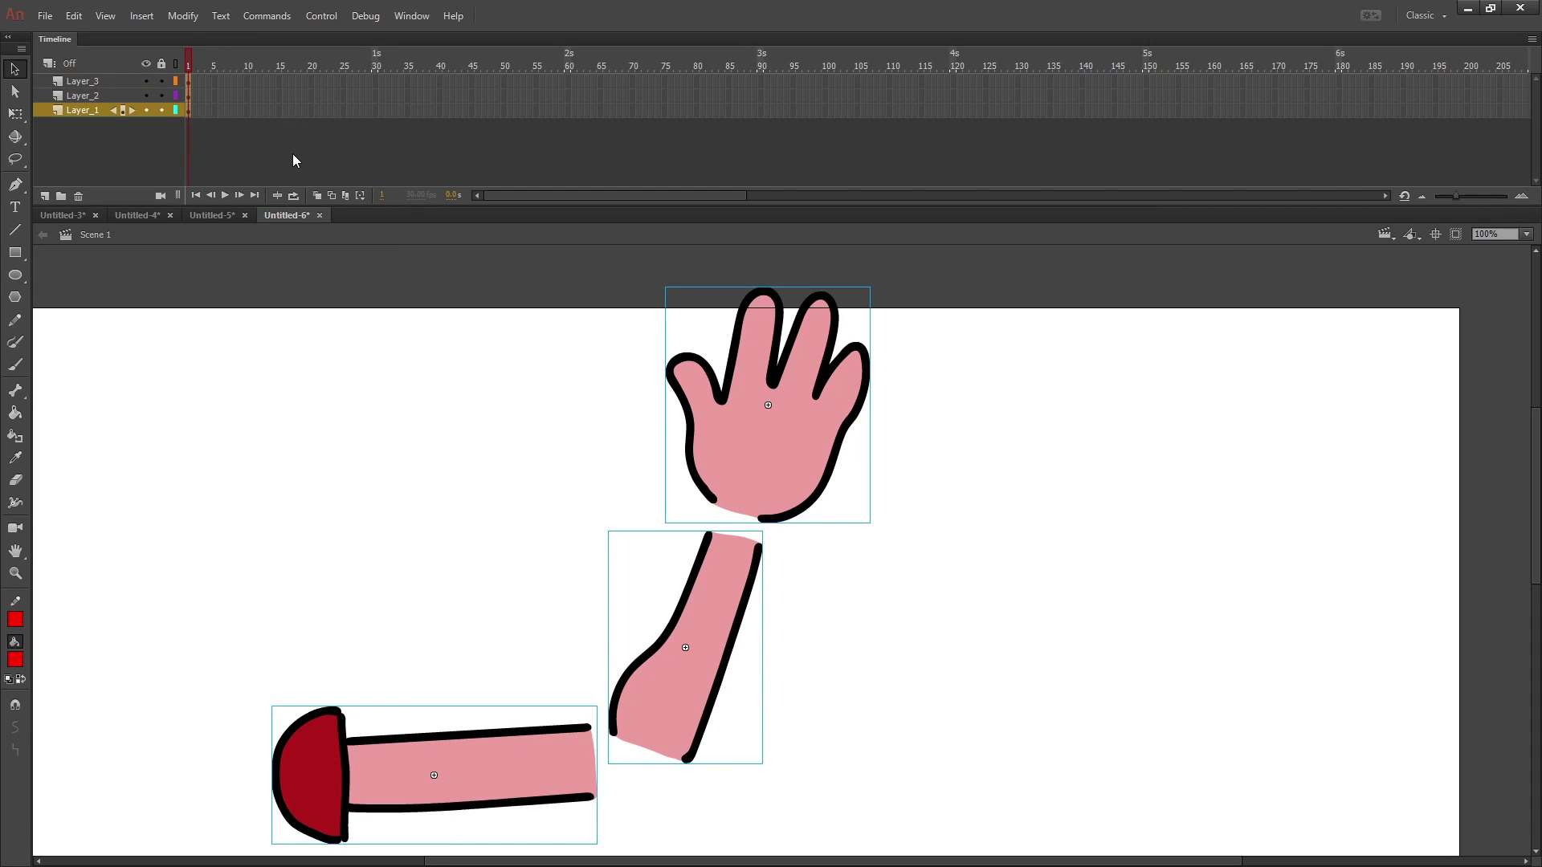
key(q)
click(766, 405)
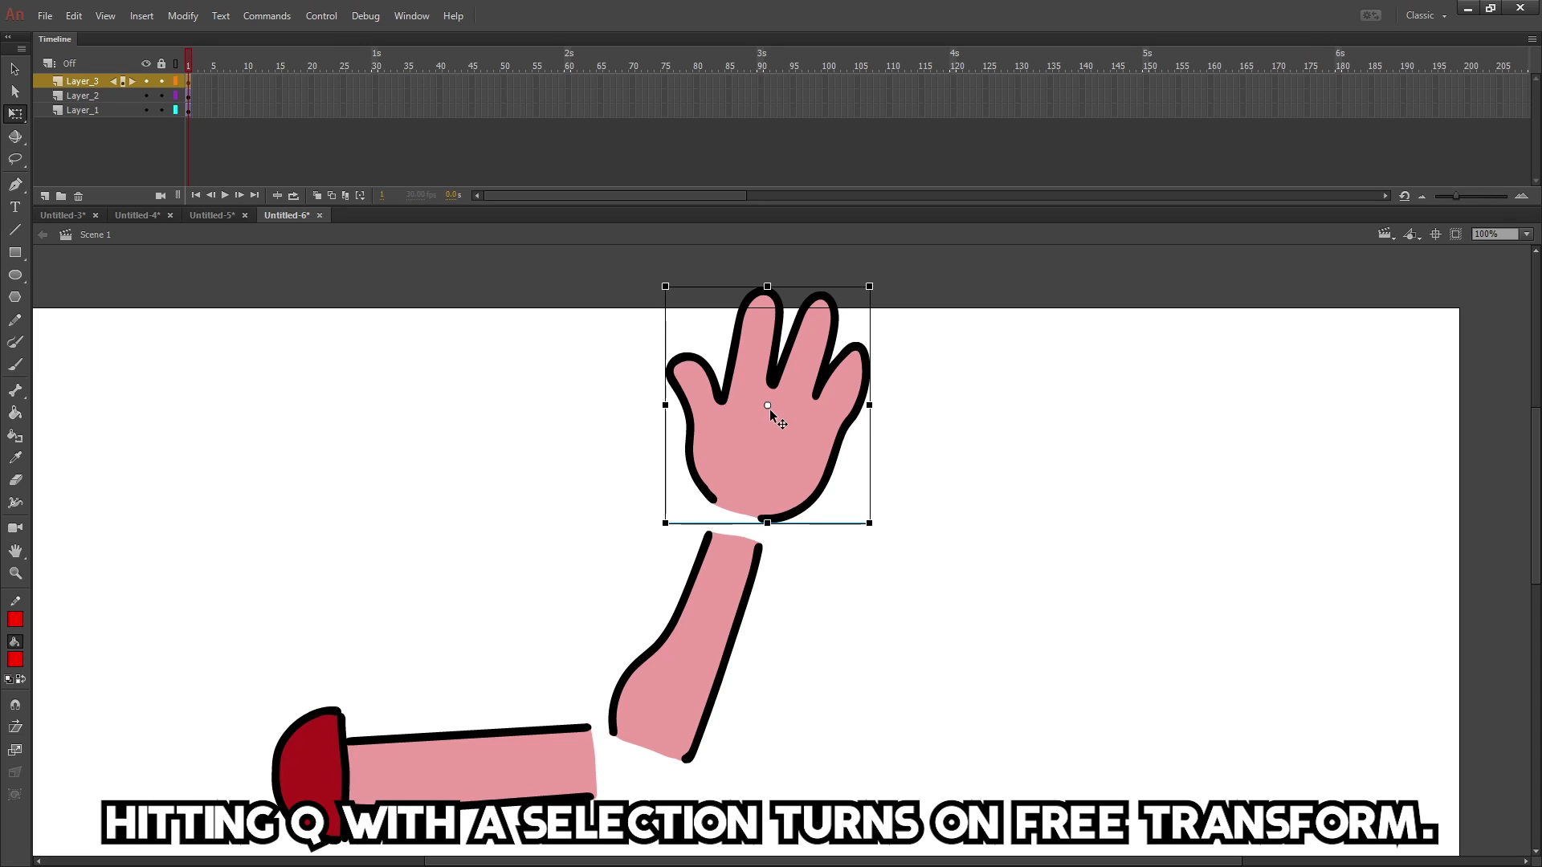
drag(767, 405, 743, 505)
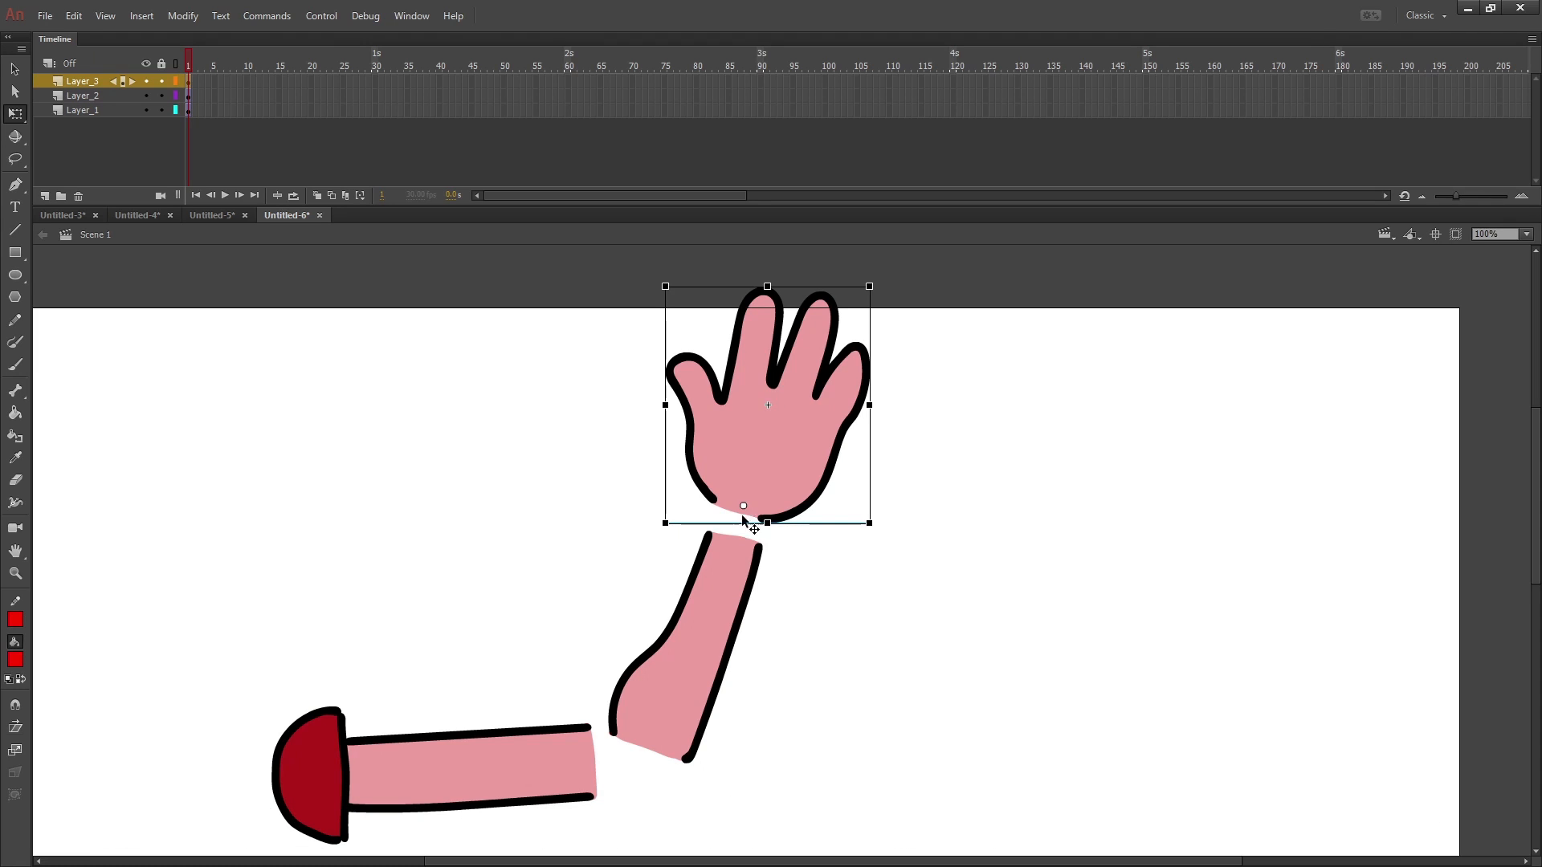
- Move the forearm's transformation point to the elbow and the upper arm's to the shoulder
click(713, 600)
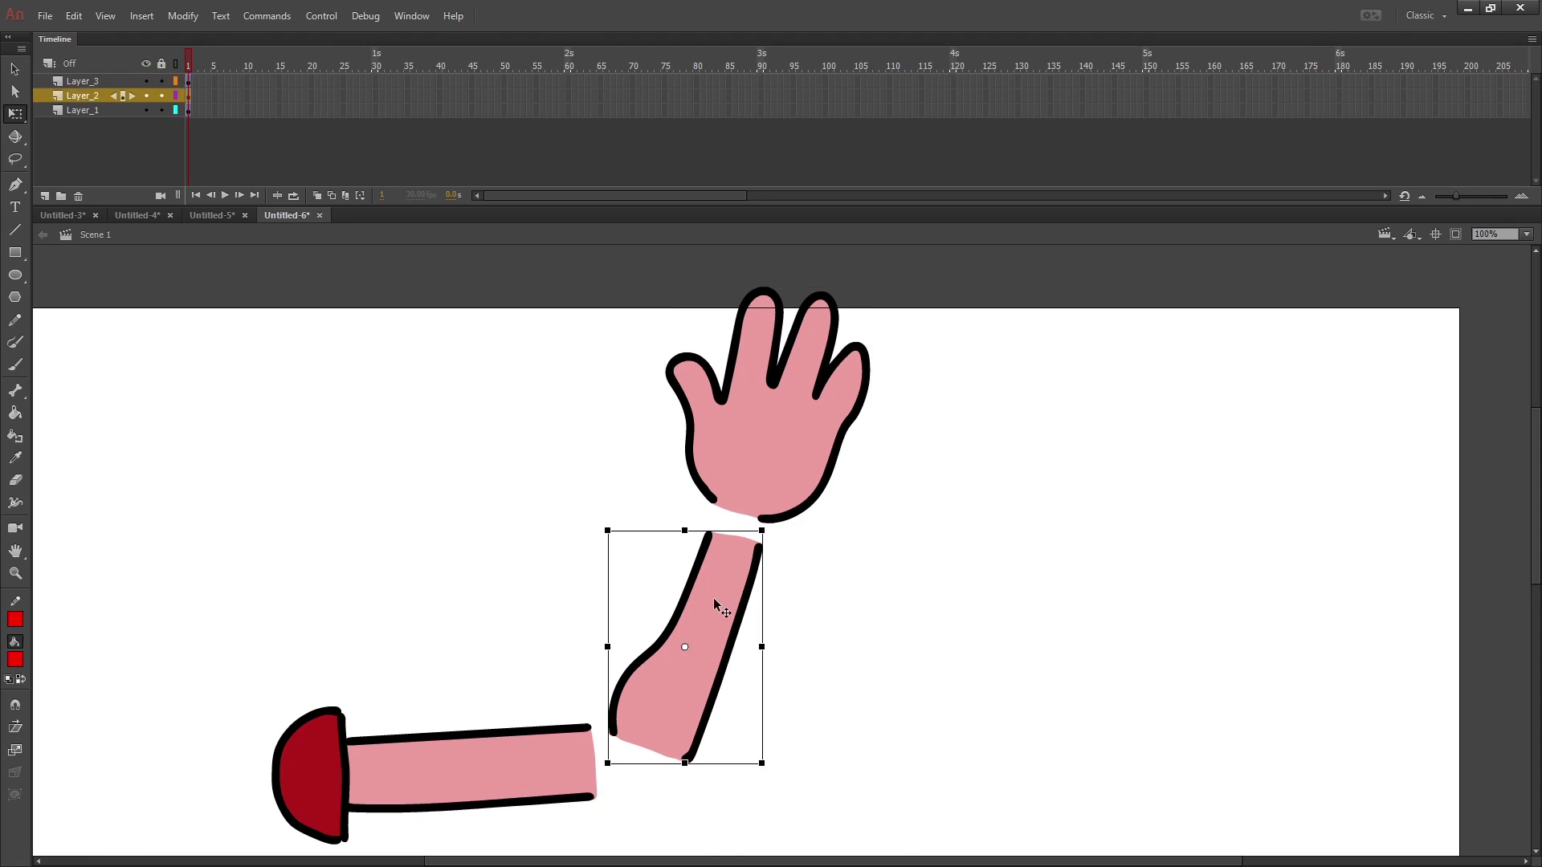
drag(684, 647, 675, 757)
click(430, 774)
drag(432, 776, 291, 778)
- Move the forearm onto the upper arm's end and the hand onto the wrist to form one joined arm
drag(684, 683, 594, 718)
drag(765, 452, 684, 511)
click(847, 579)
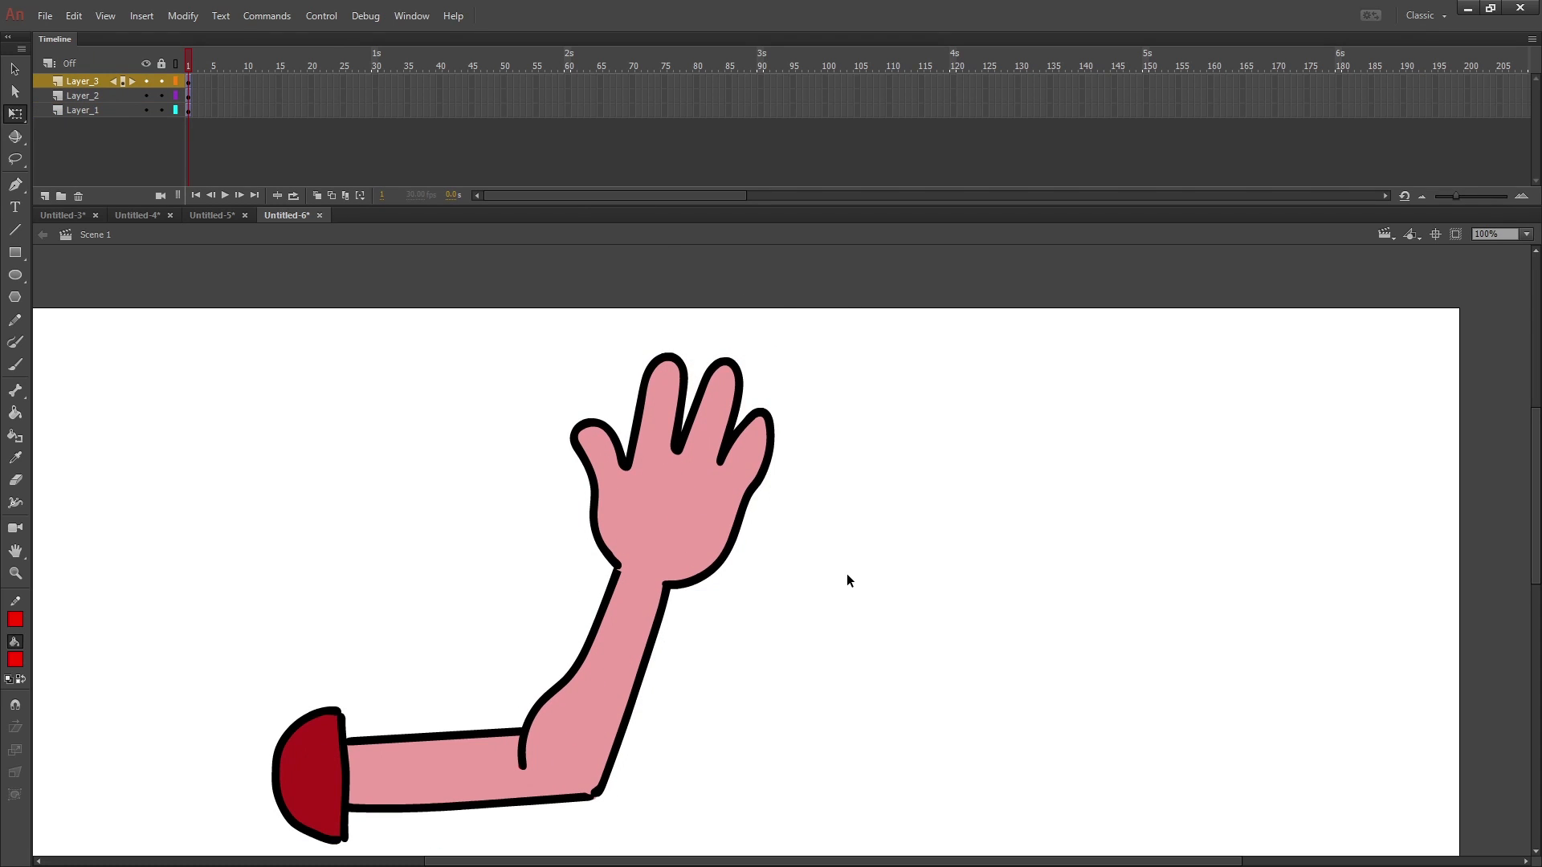
- Insert keyframes at frame 20 on all three arm layers
drag(311, 79, 339, 125)
right_click(310, 98)
click(377, 231)
- Rotate the forearm clockwise at frame 20, reattach and tilt the hand at the wrist, and play the arm tween
click(630, 634)
drag(681, 563, 790, 658)
drag(671, 515, 820, 594)
drag(891, 428, 992, 542)
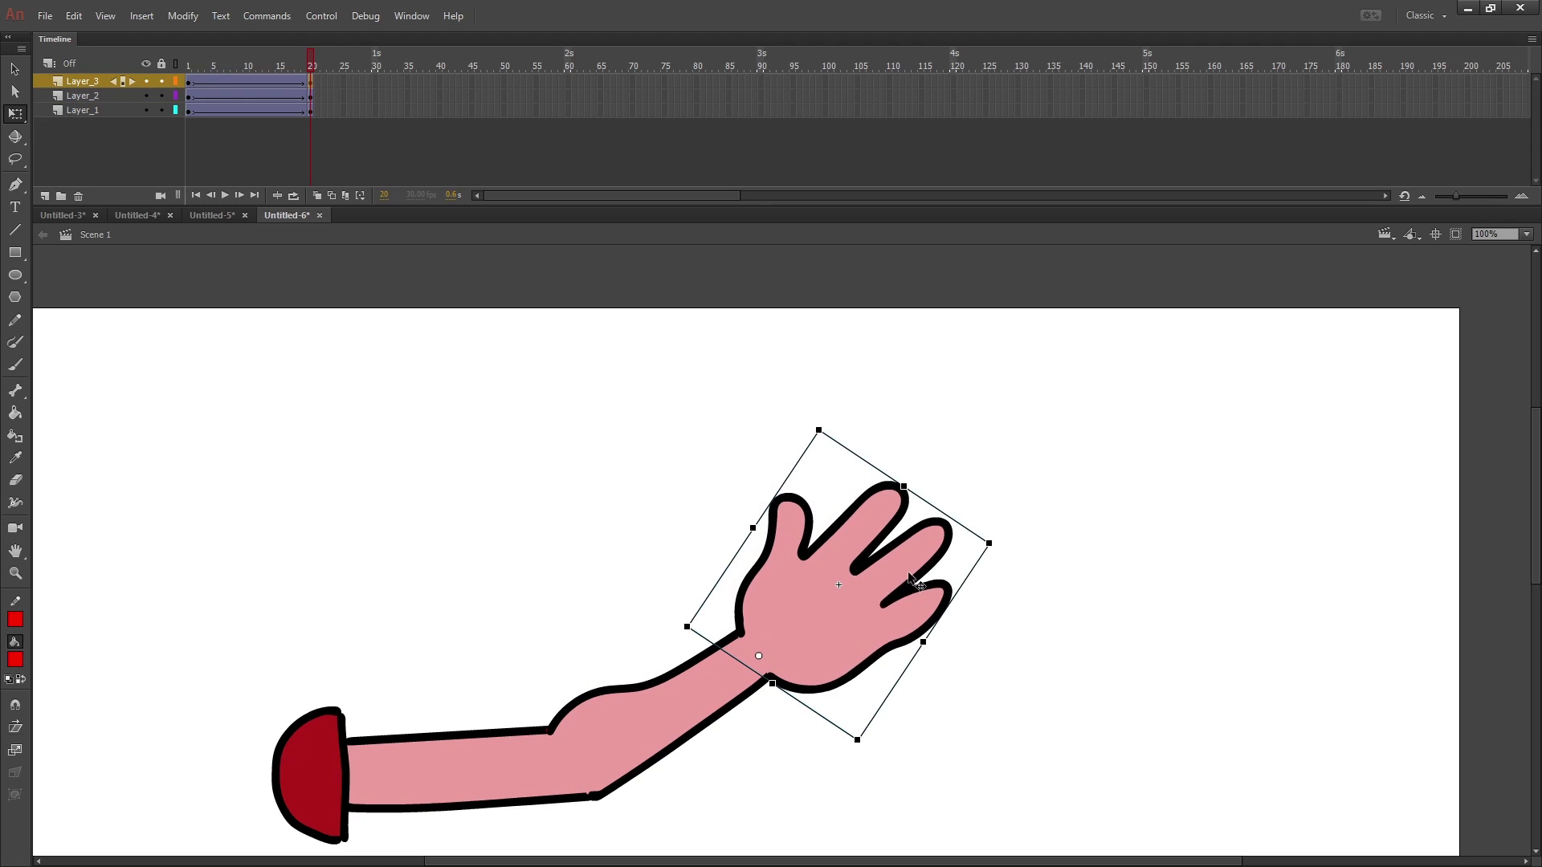
key(Return)
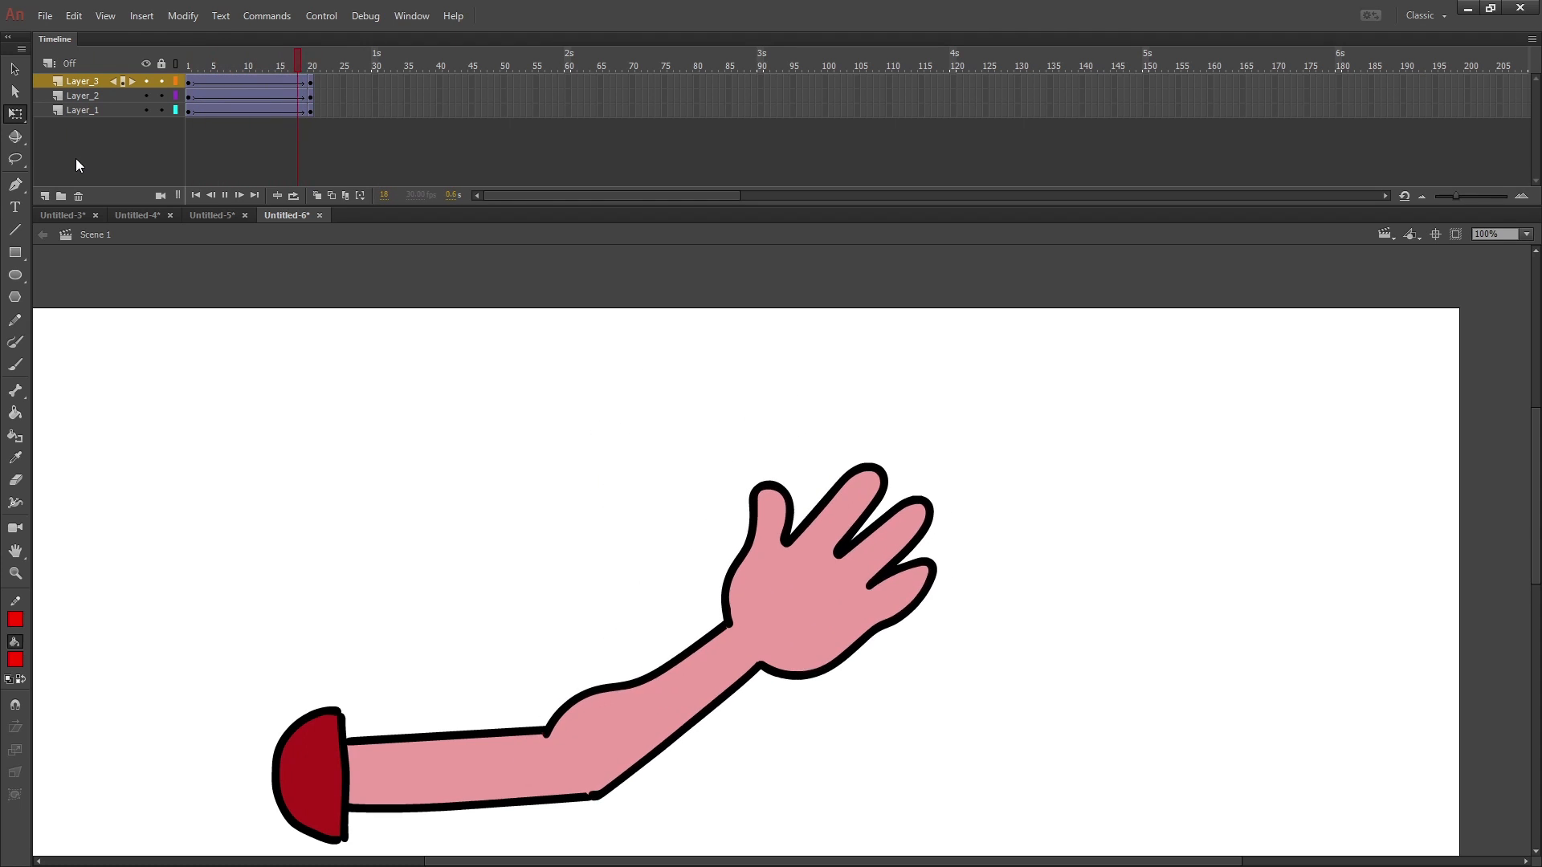
key(Return)
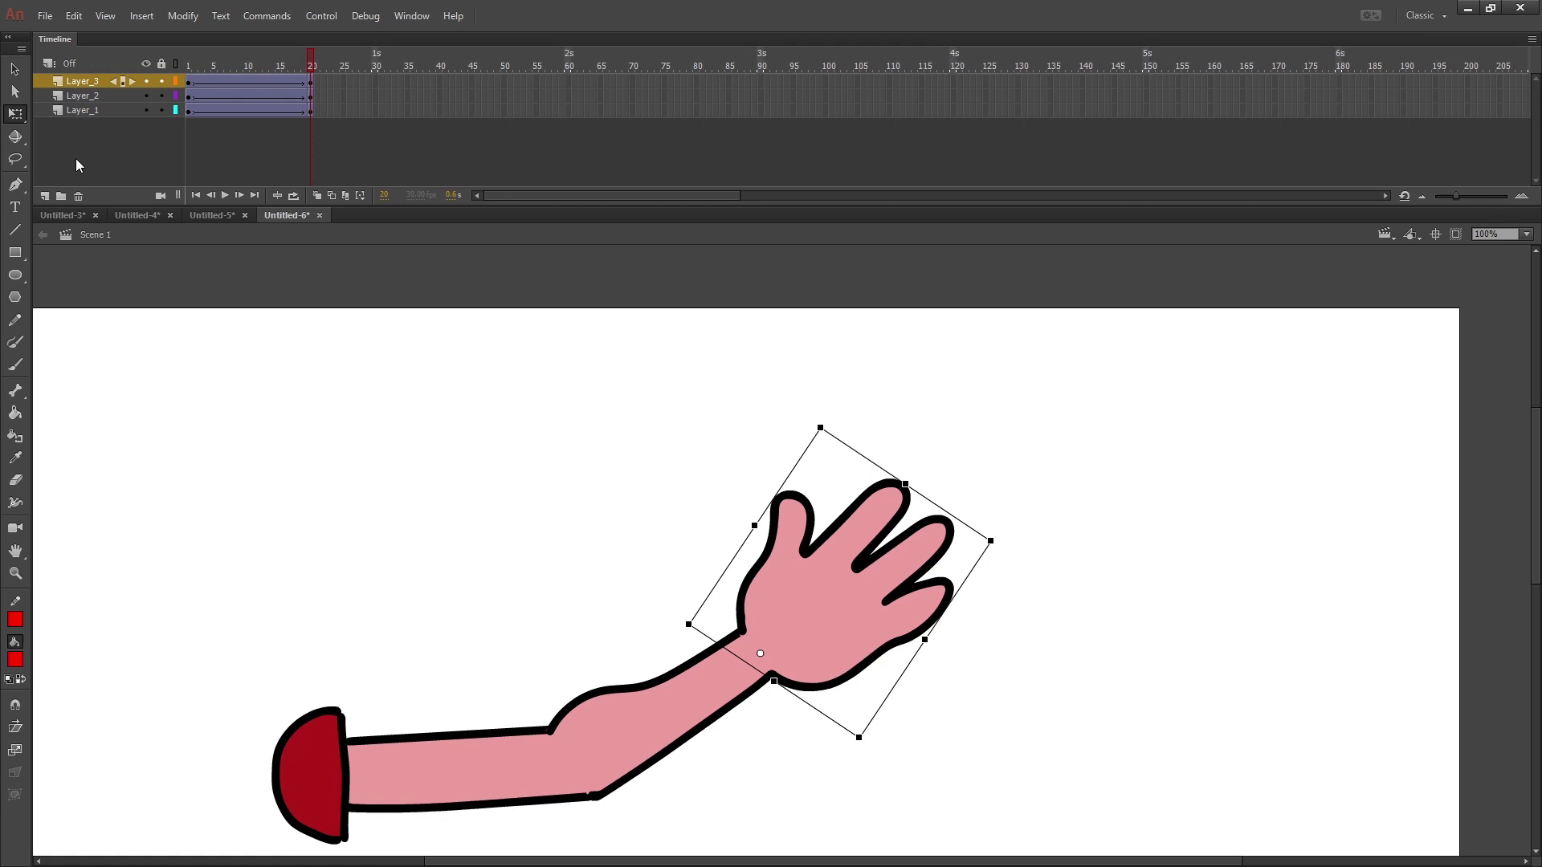
- Insert a blank keyframe at frame 21 on Layer_3 and extend Layer_1 and Layer_2 to frame 21
click(312, 82)
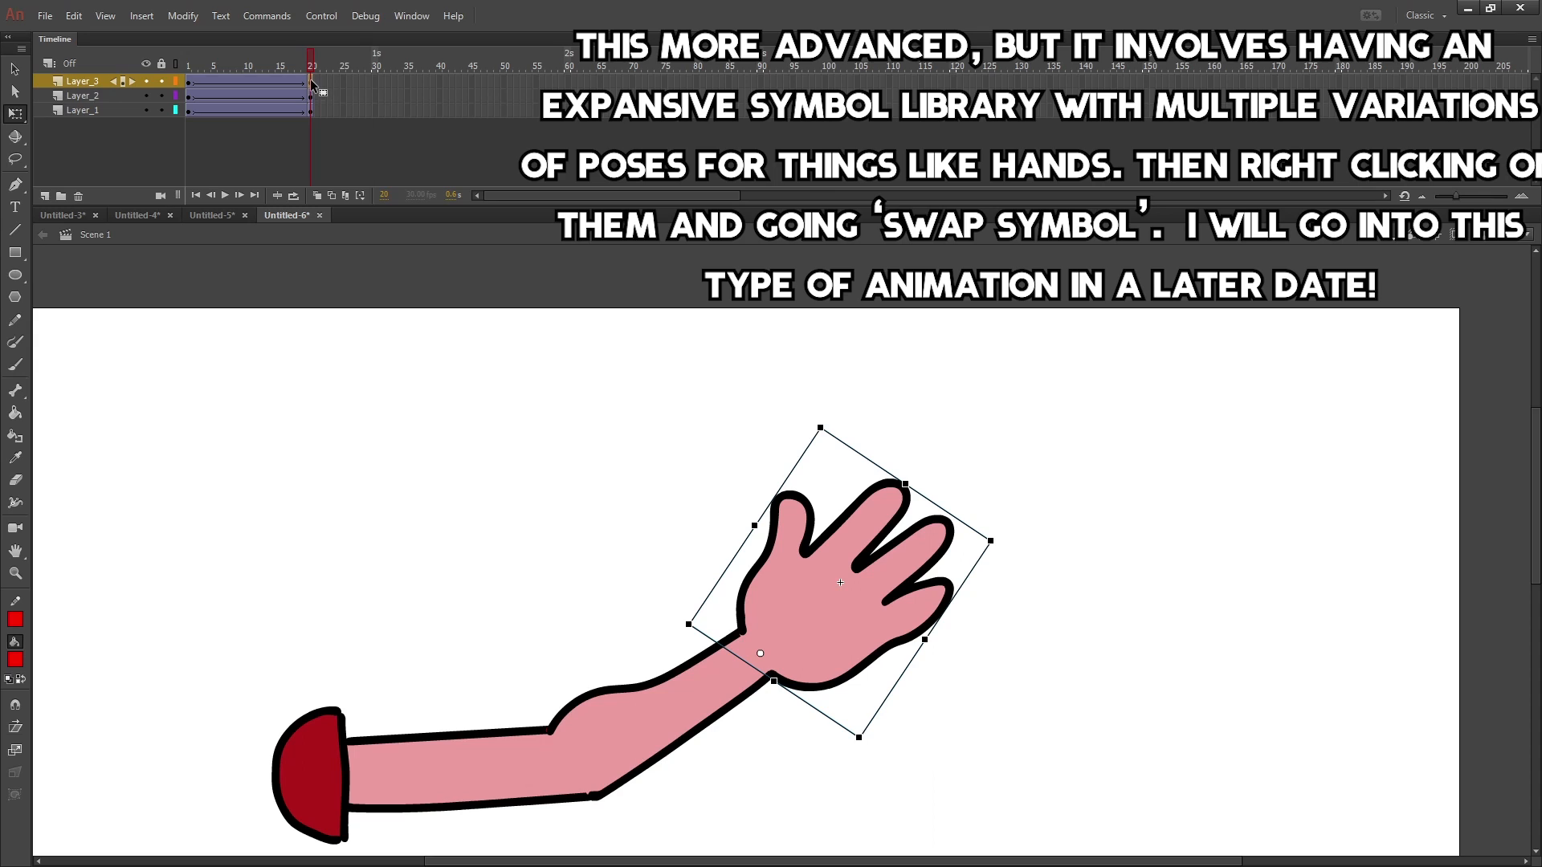
right_click(314, 84)
click(390, 224)
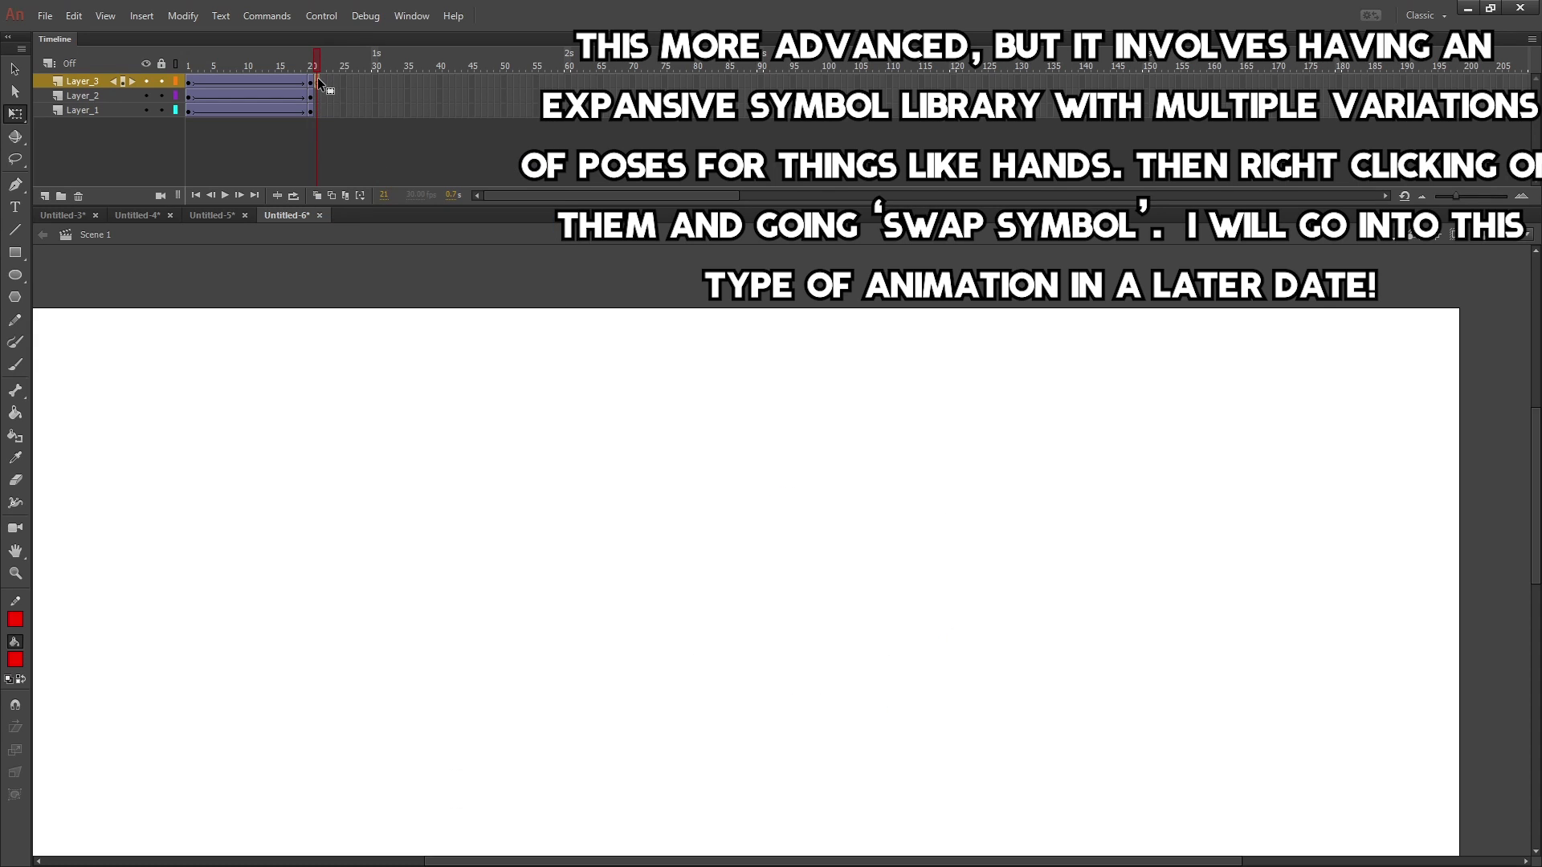
right_click(315, 107)
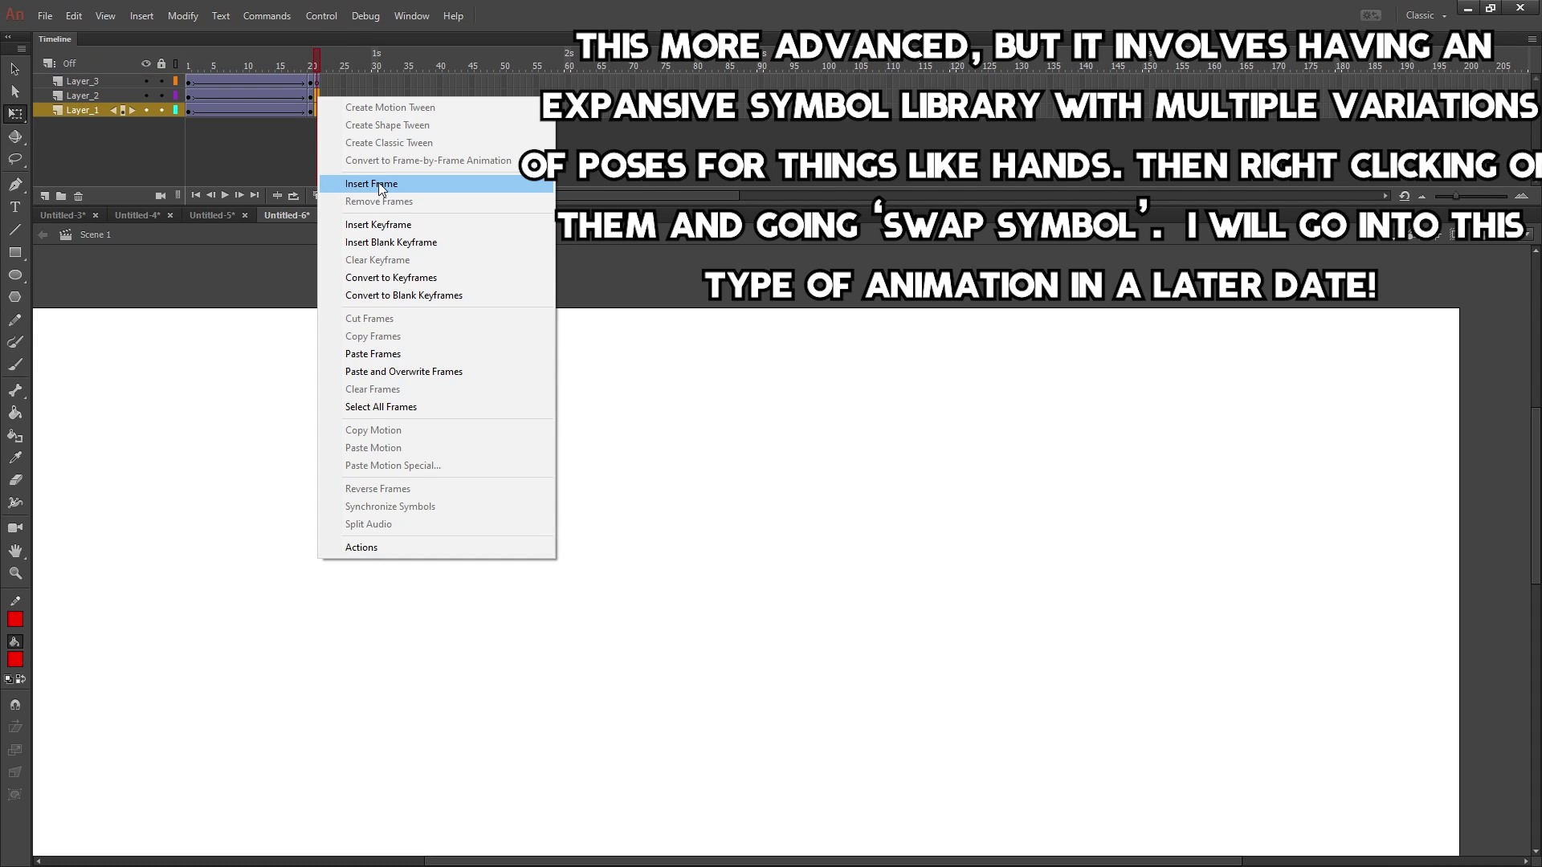
click(379, 184)
click(318, 81)
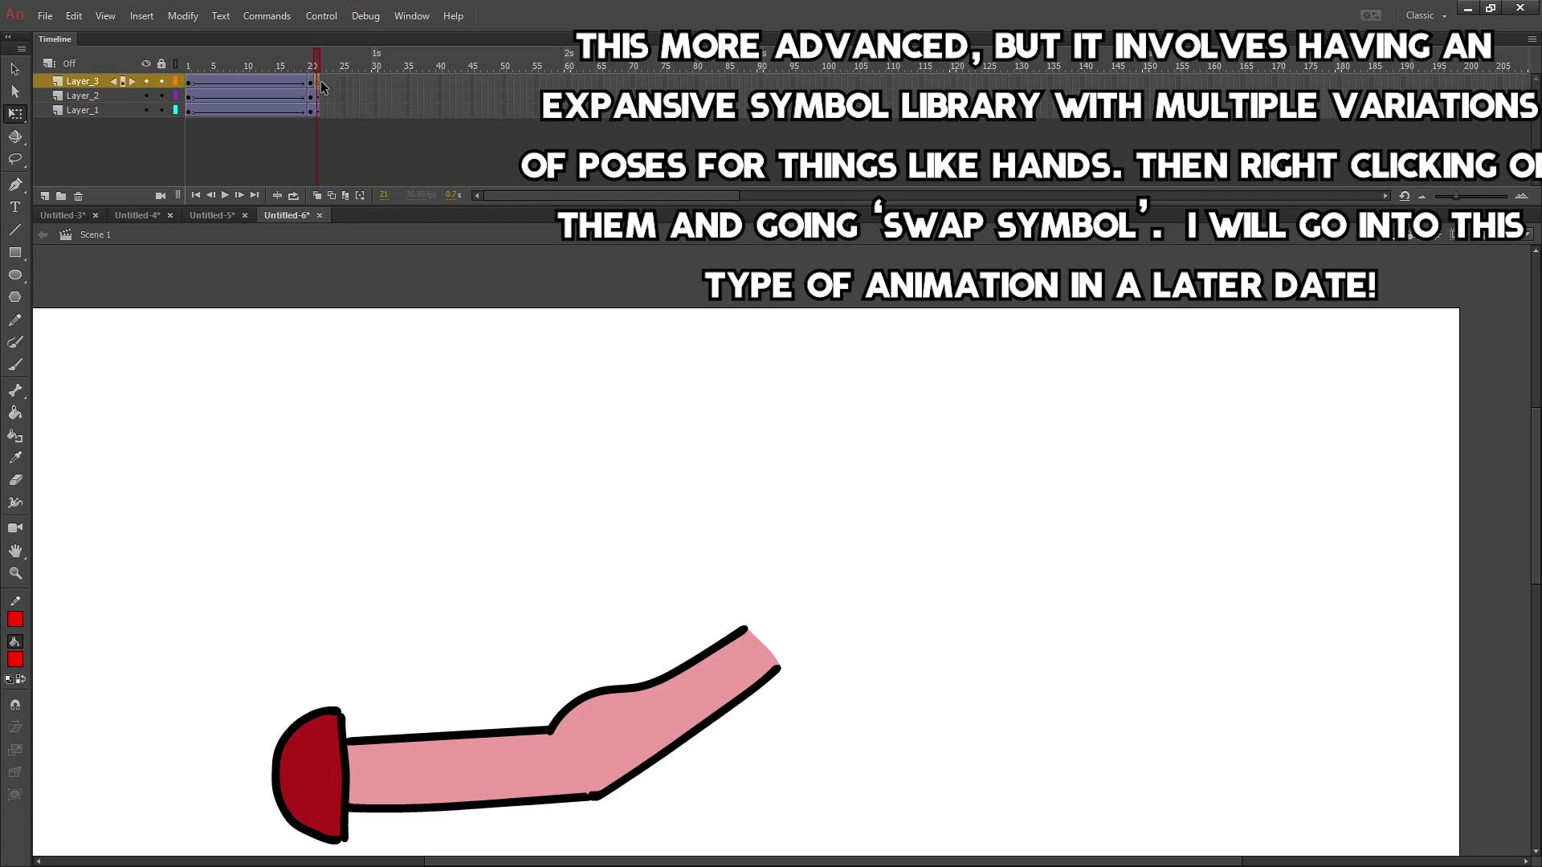
key(b)
mouse_move(747, 619)
mouse_down()
mouse_move(745, 565)
mouse_move(807, 452)
mouse_up()
key(ctrl+z)
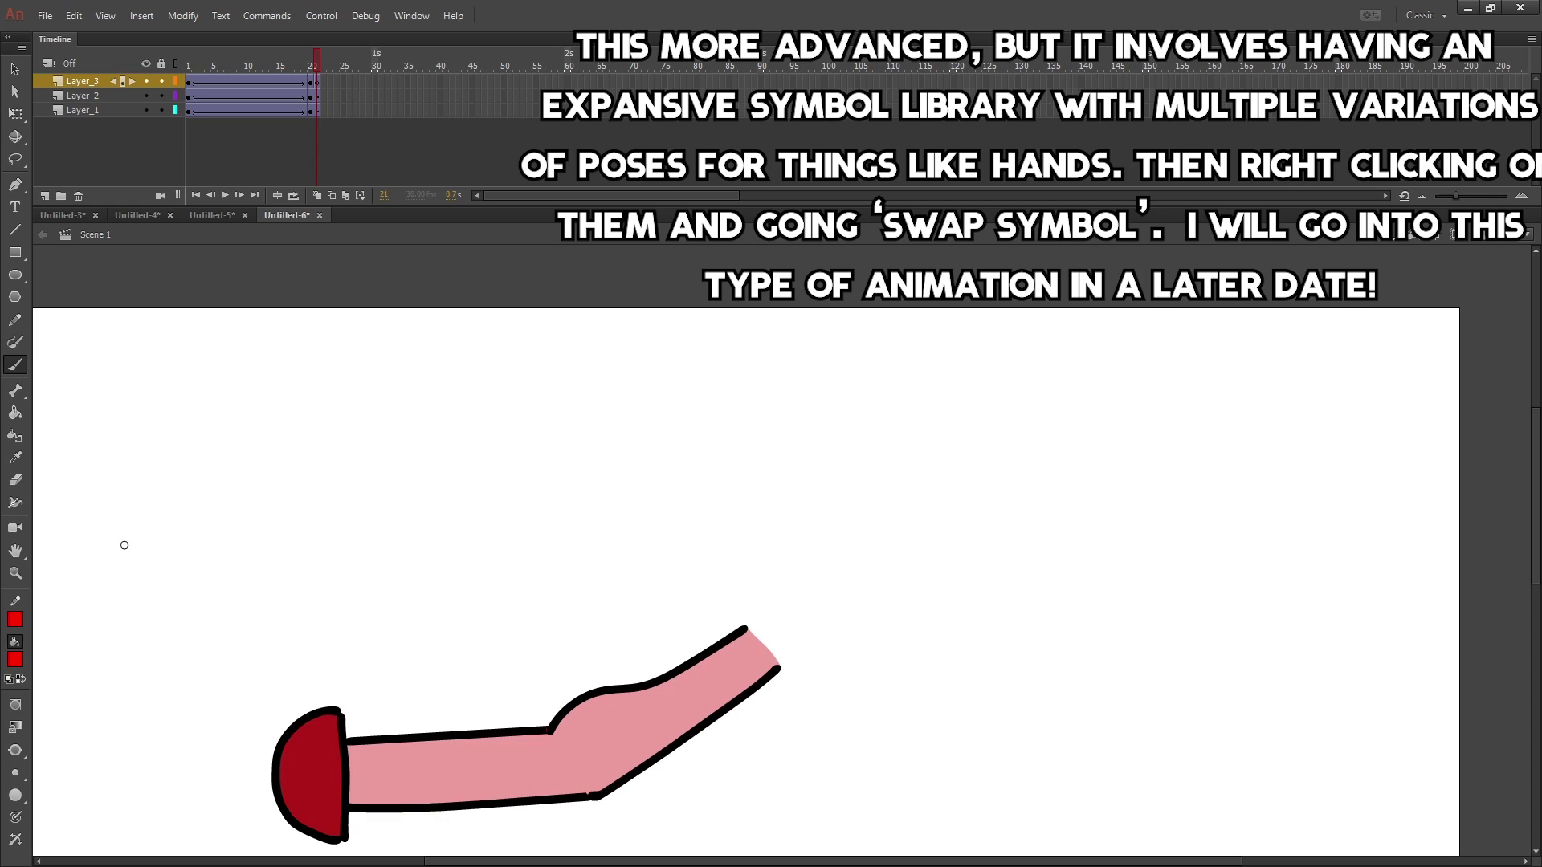
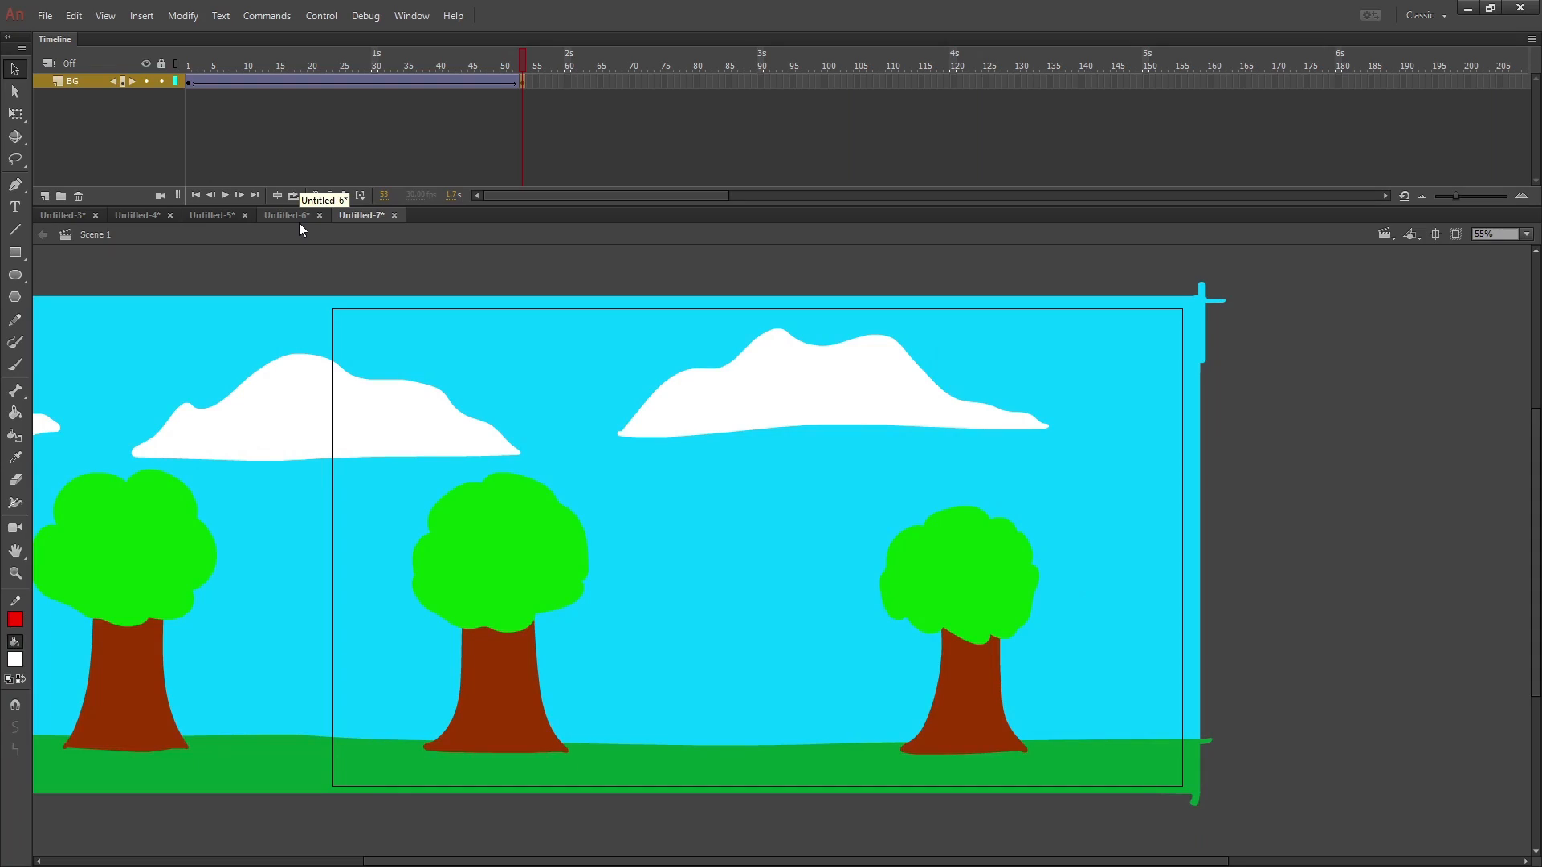
- Add a layer named GUY above BG and brush a black outline of an angry walking character on the grass
key(Return)
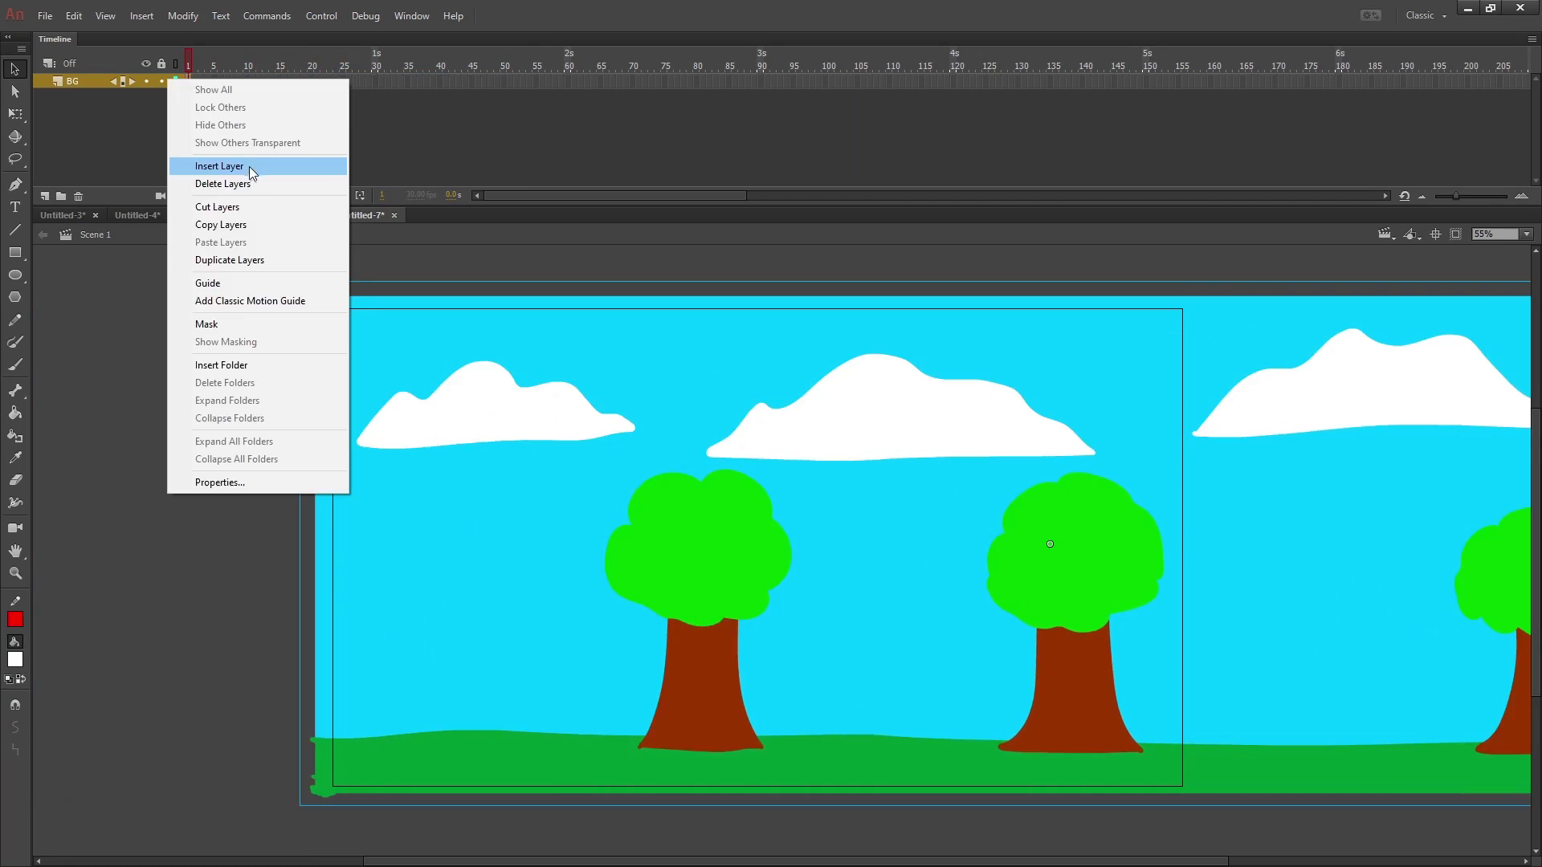
click(252, 168)
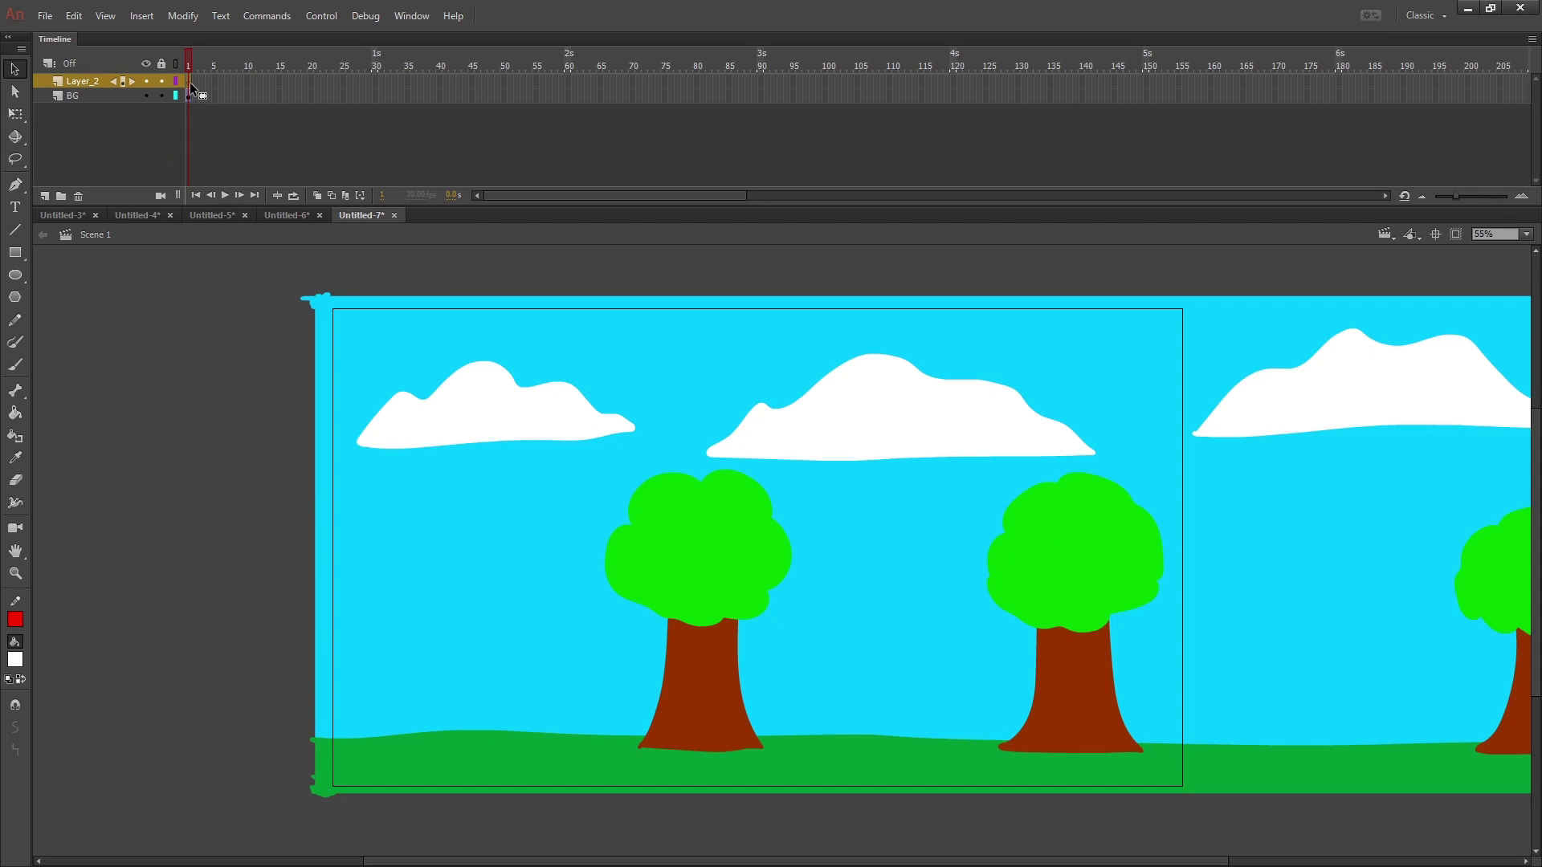
key(b)
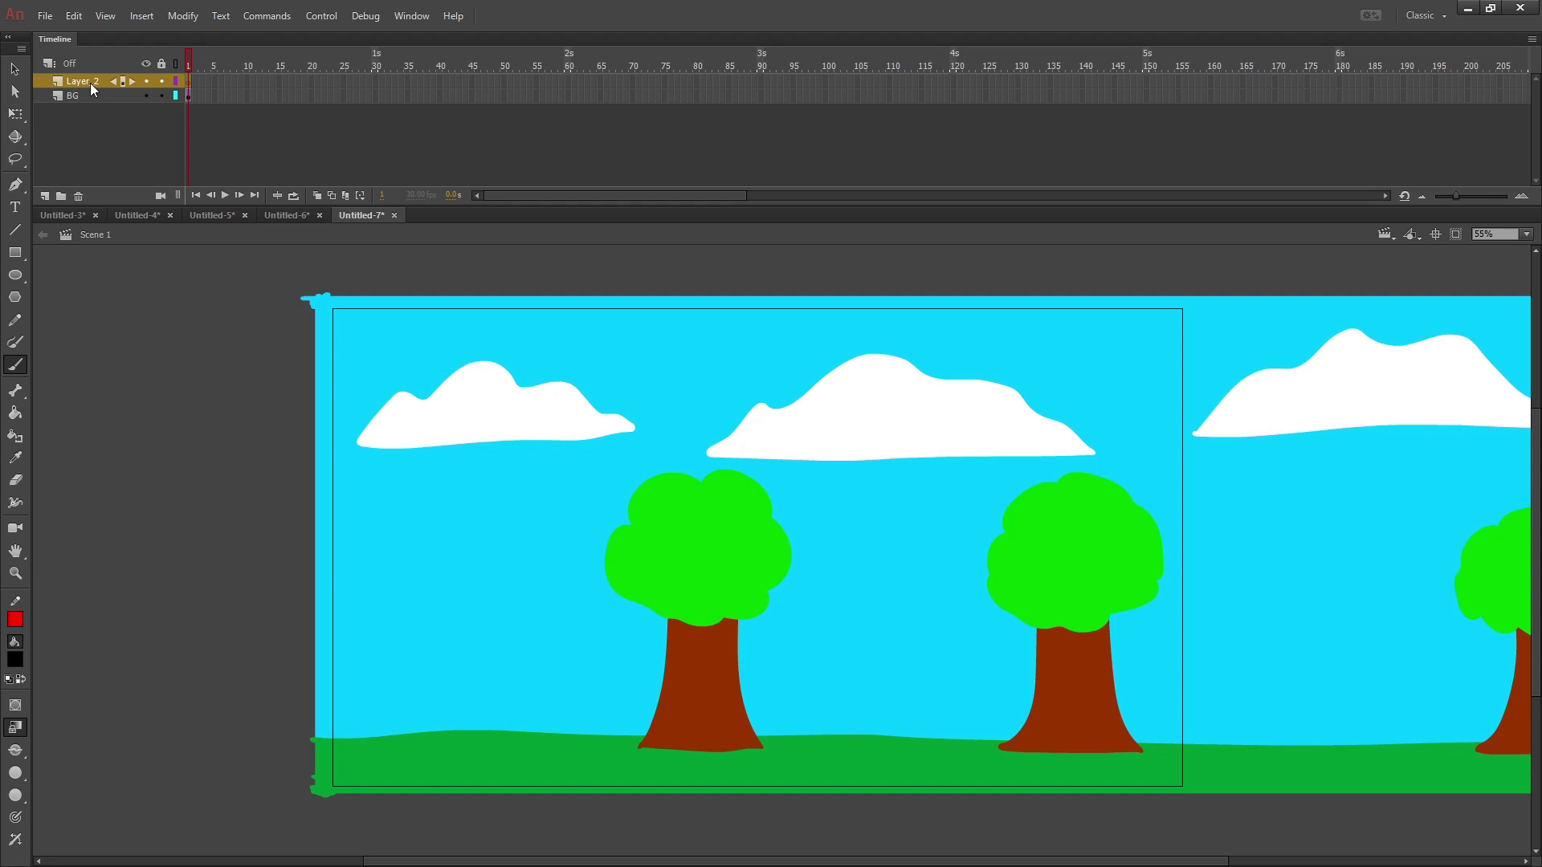
text(GUY)
key(Return)
drag(448, 852, 544, 844)
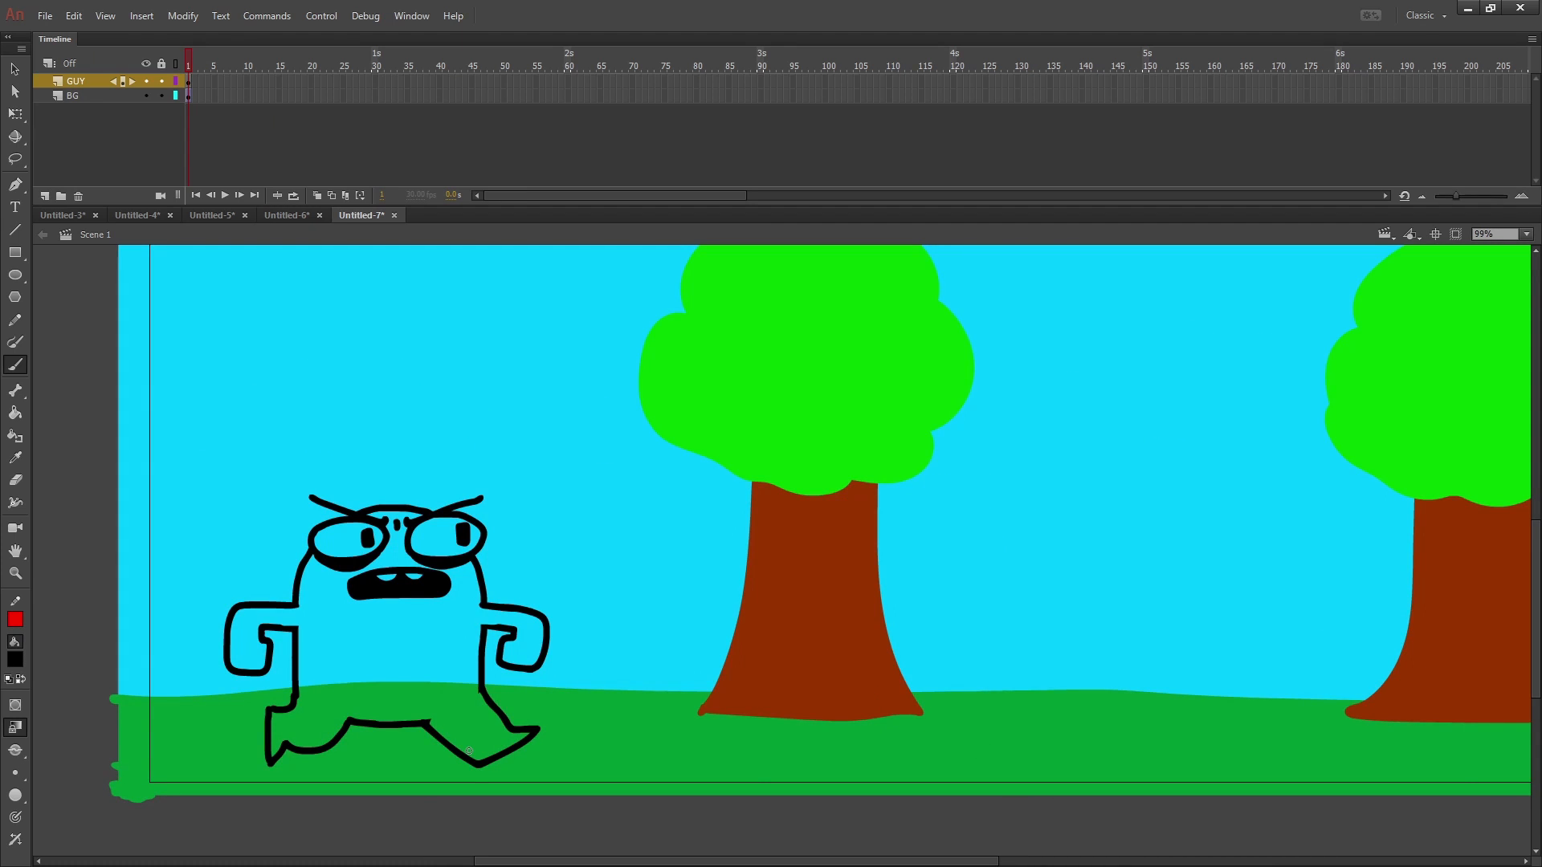
- Lock the BG layer and convert the walking character outline into a graphic symbol named Guy
key(v)
click(168, 98)
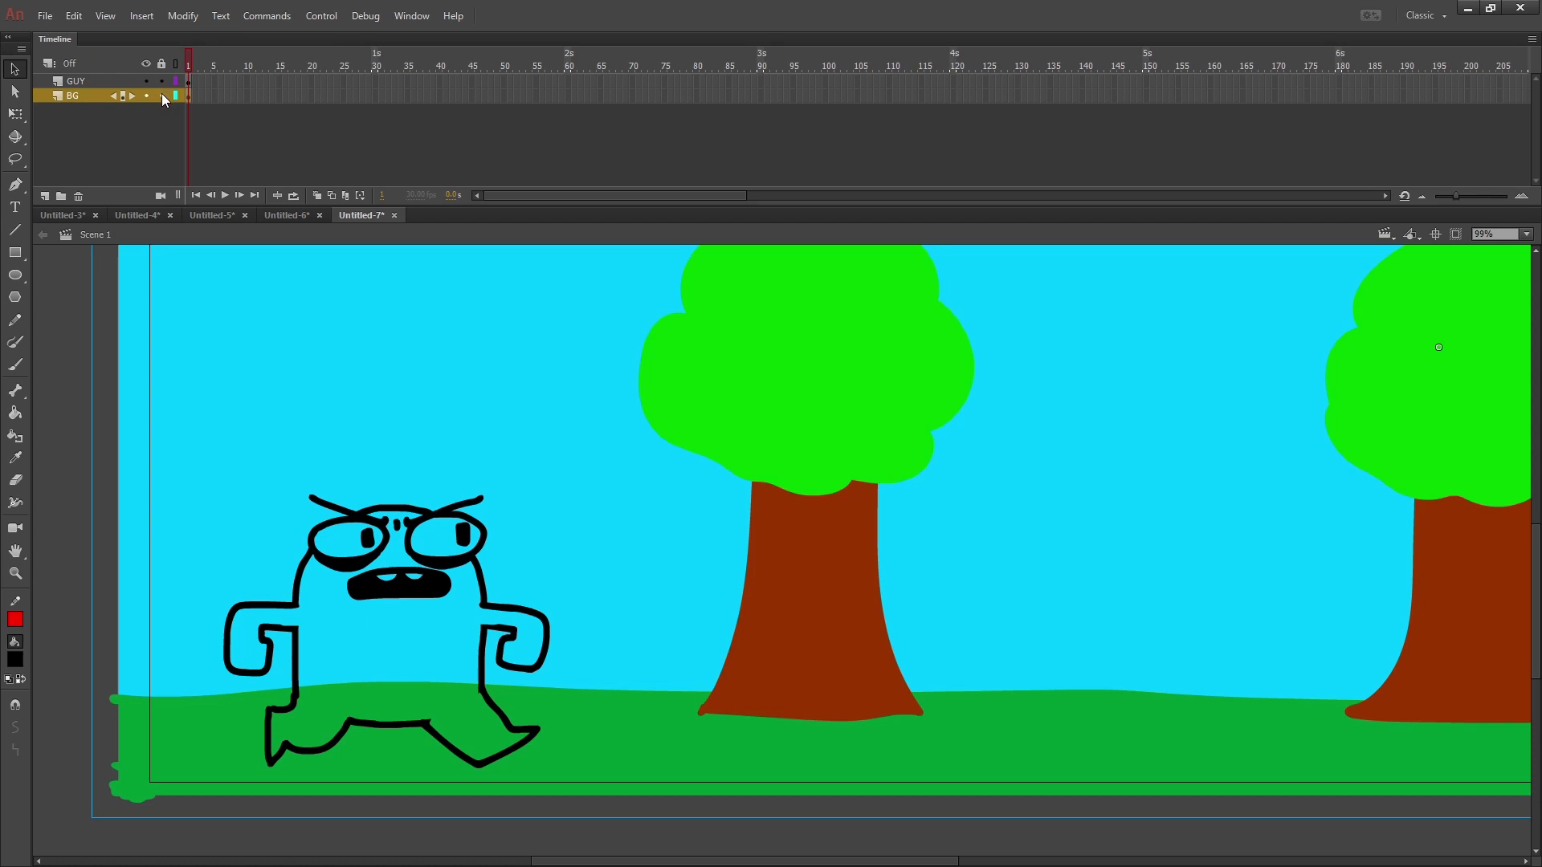
click(387, 231)
click(412, 191)
click(431, 387)
drag(222, 458, 594, 830)
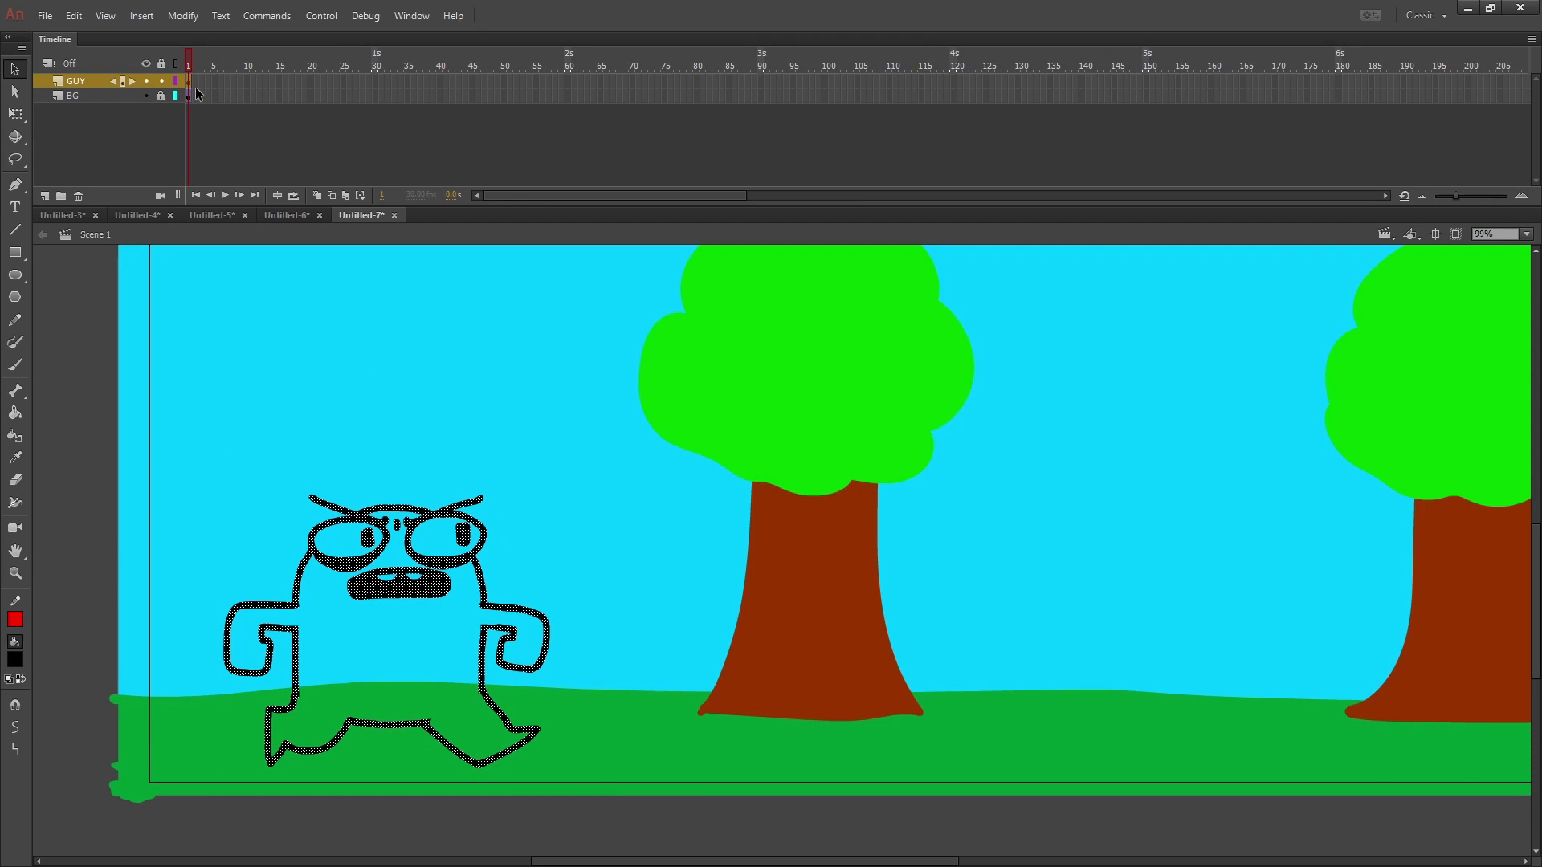
key(F8)
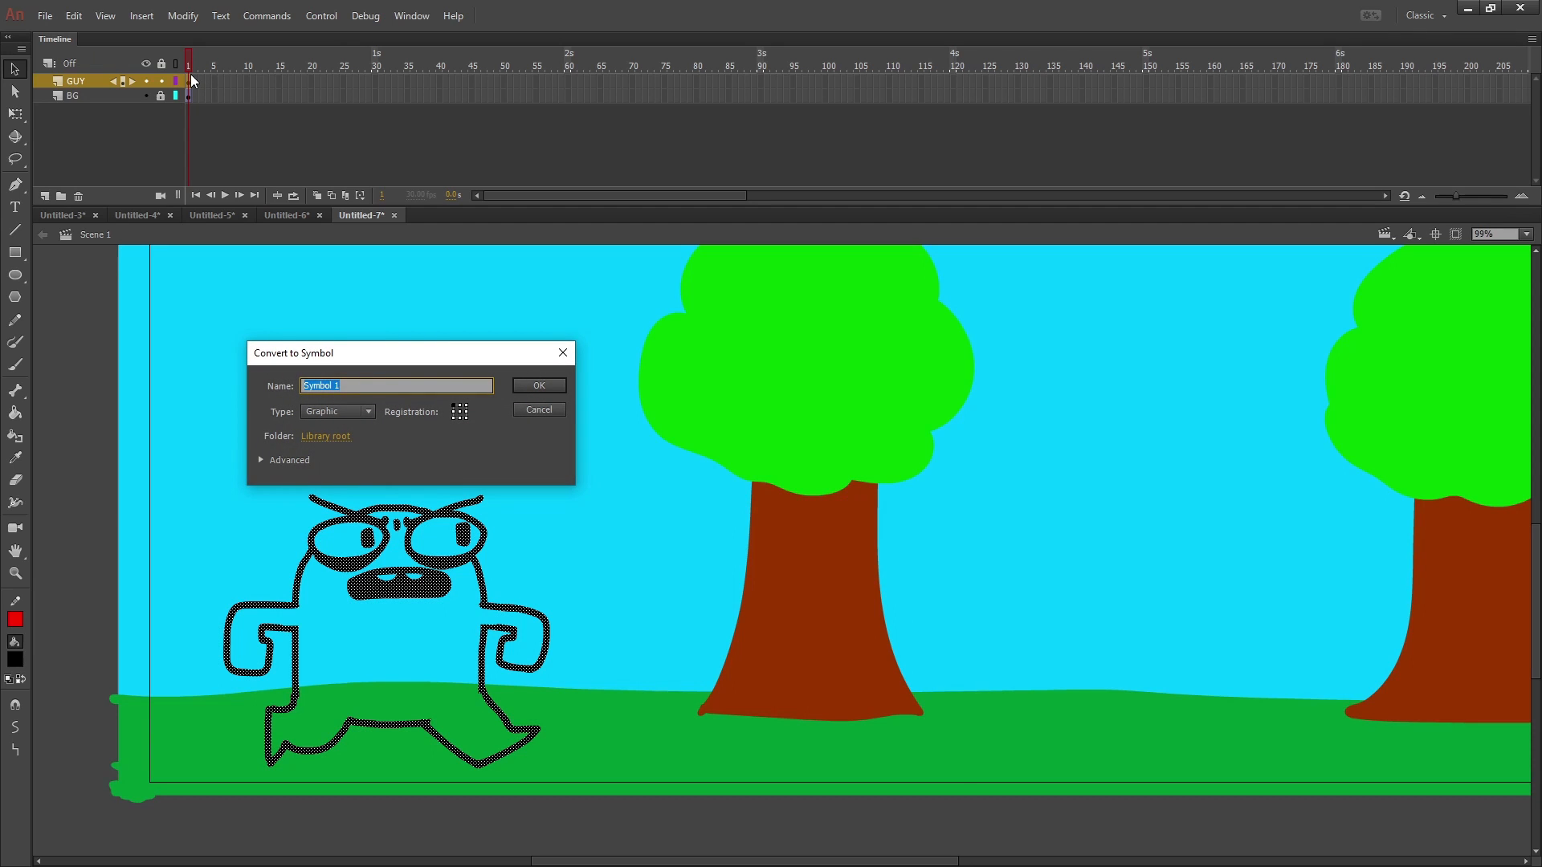
text(Guy)
key(Return)
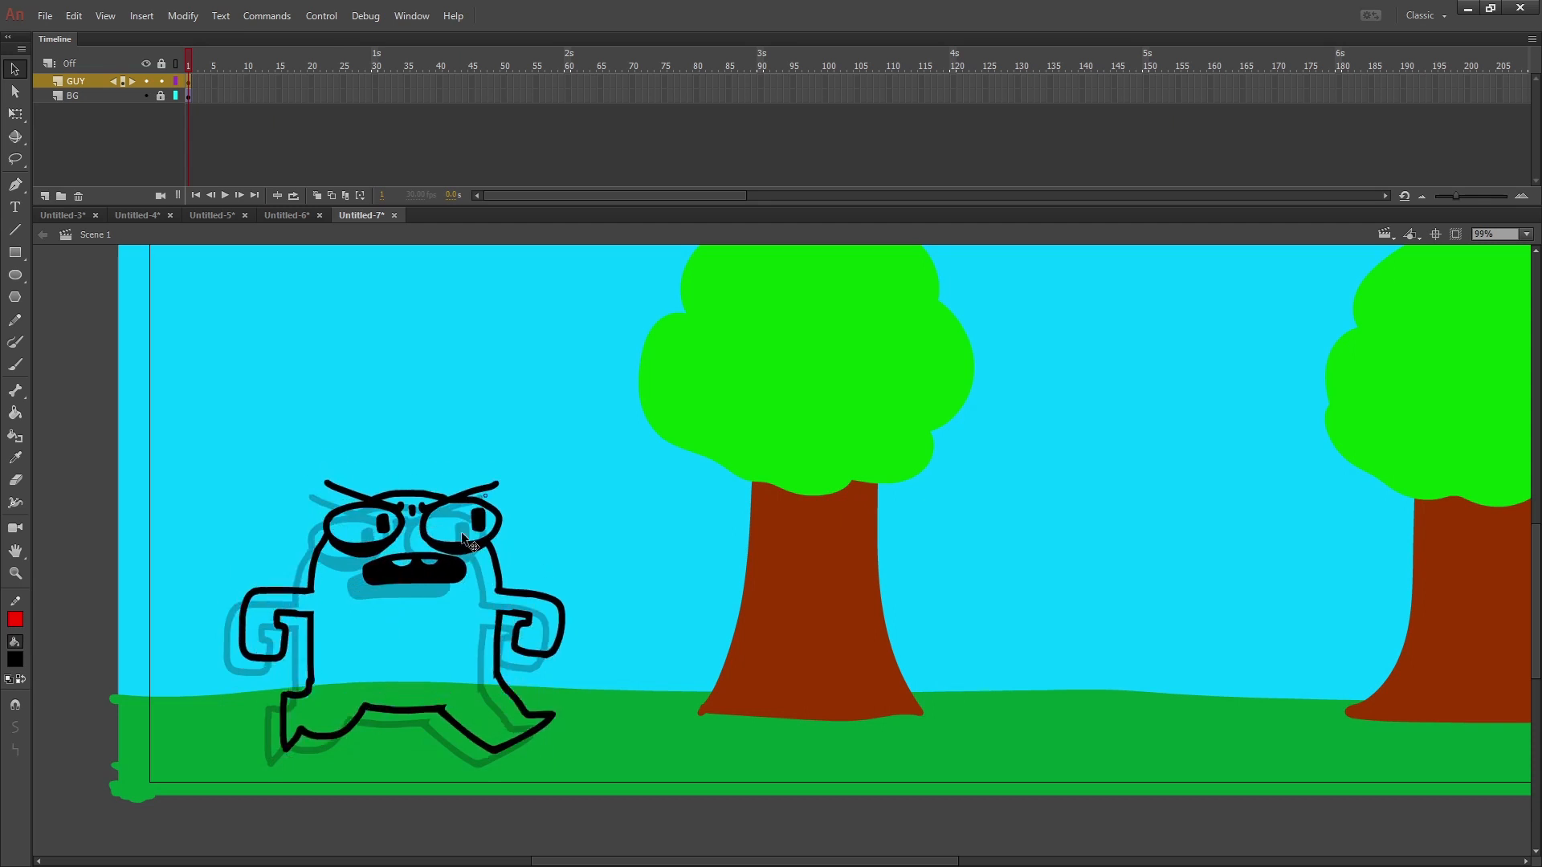
- Enter the Guy symbol and fill the character's body, eyes and teeth with white
double_click(470, 530)
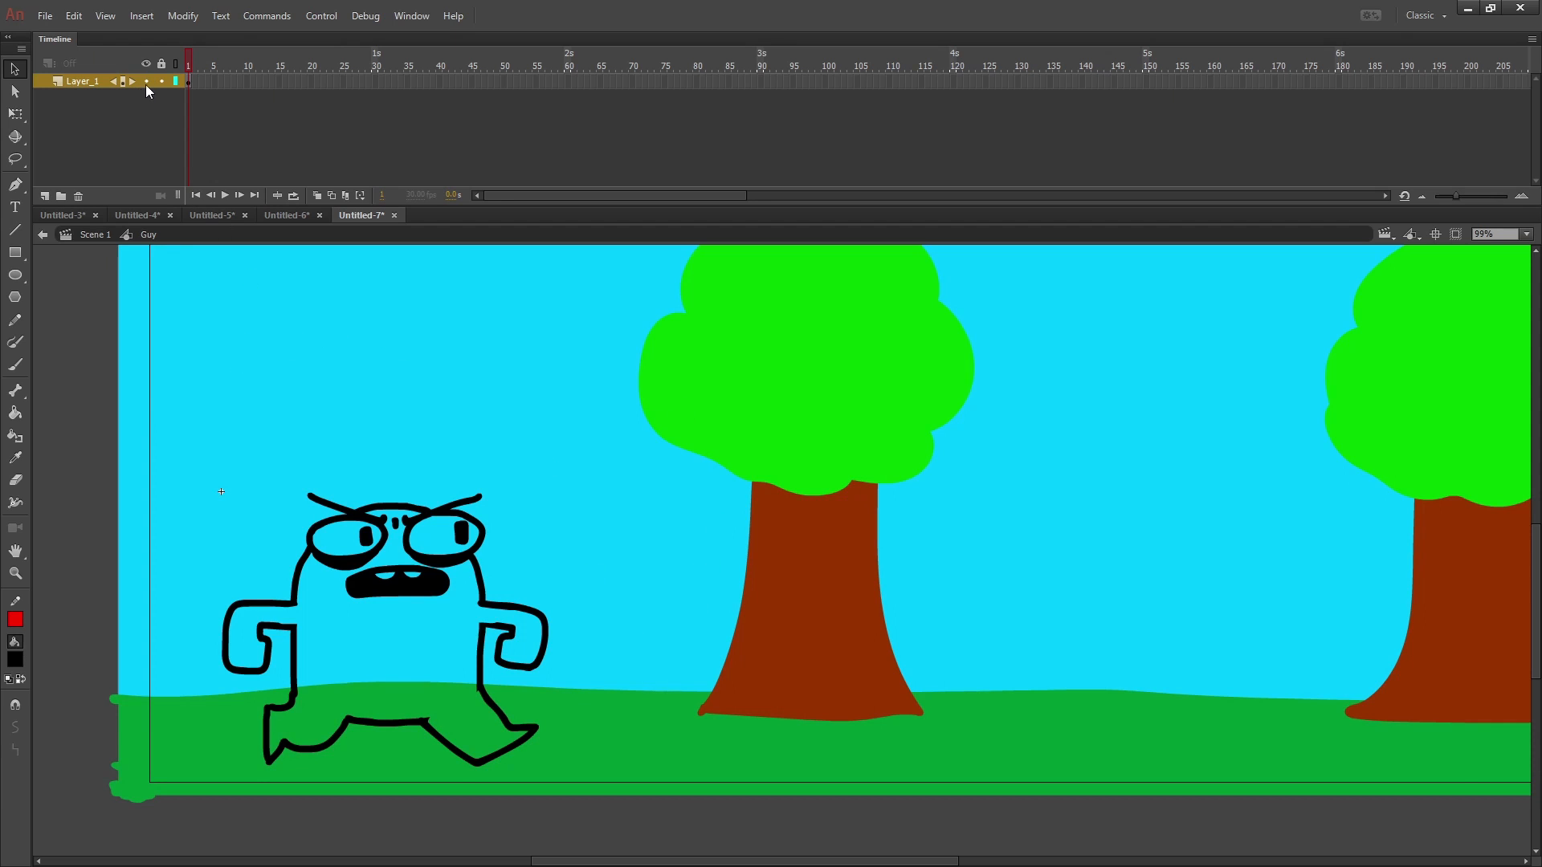
click(15, 659)
key(k)
click(433, 619)
click(434, 542)
click(345, 546)
click(384, 575)
click(412, 574)
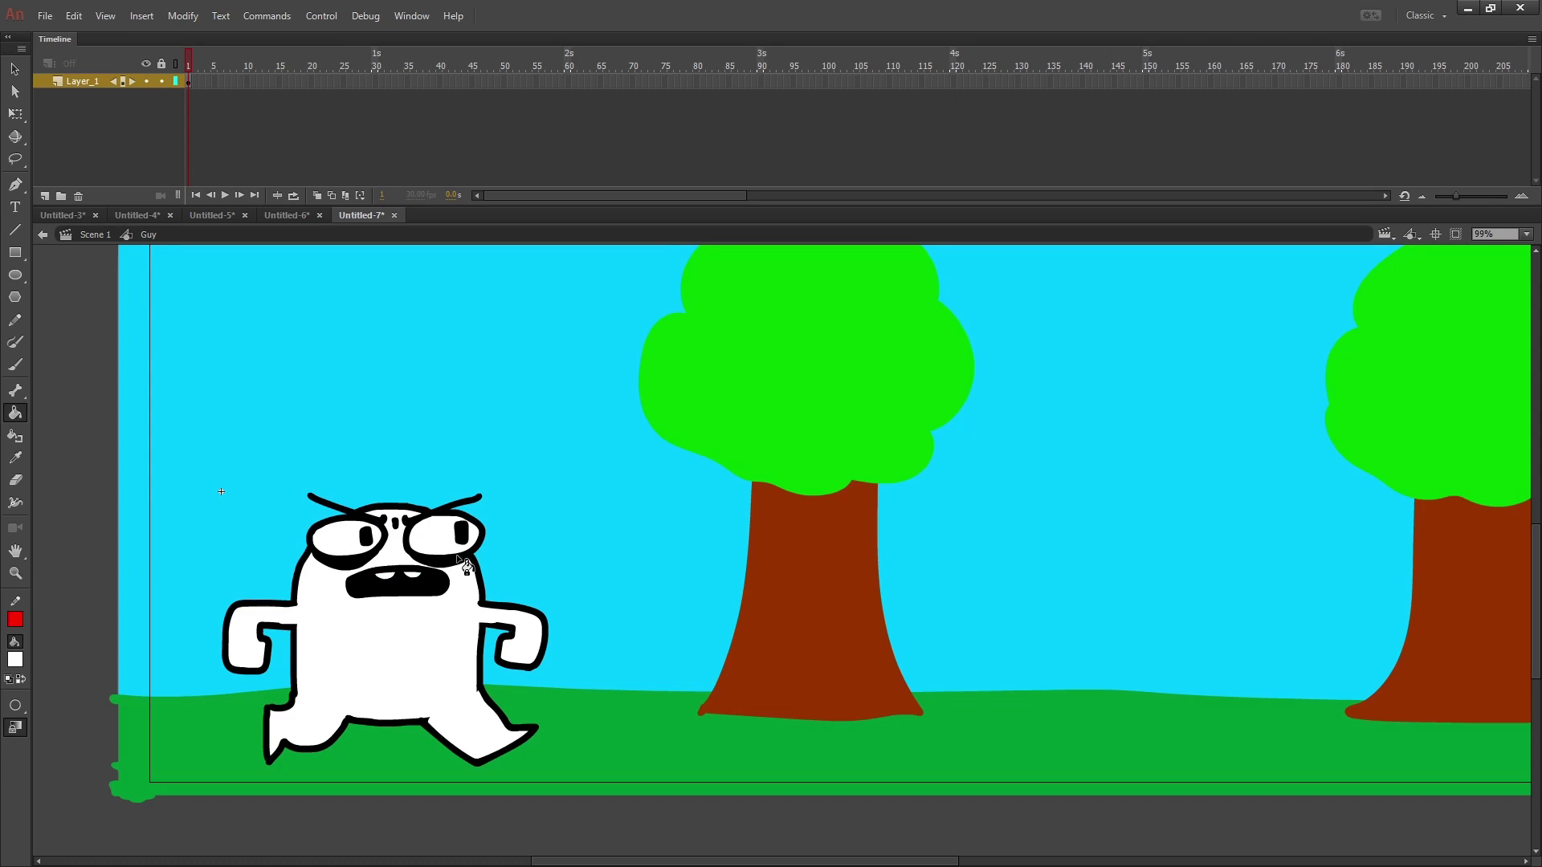
- Sample the outline's black, insert a blank keyframe at frame 4 of Layer_1, and turn on onion skinning there
key(i)
click(481, 560)
right_click(208, 81)
click(305, 230)
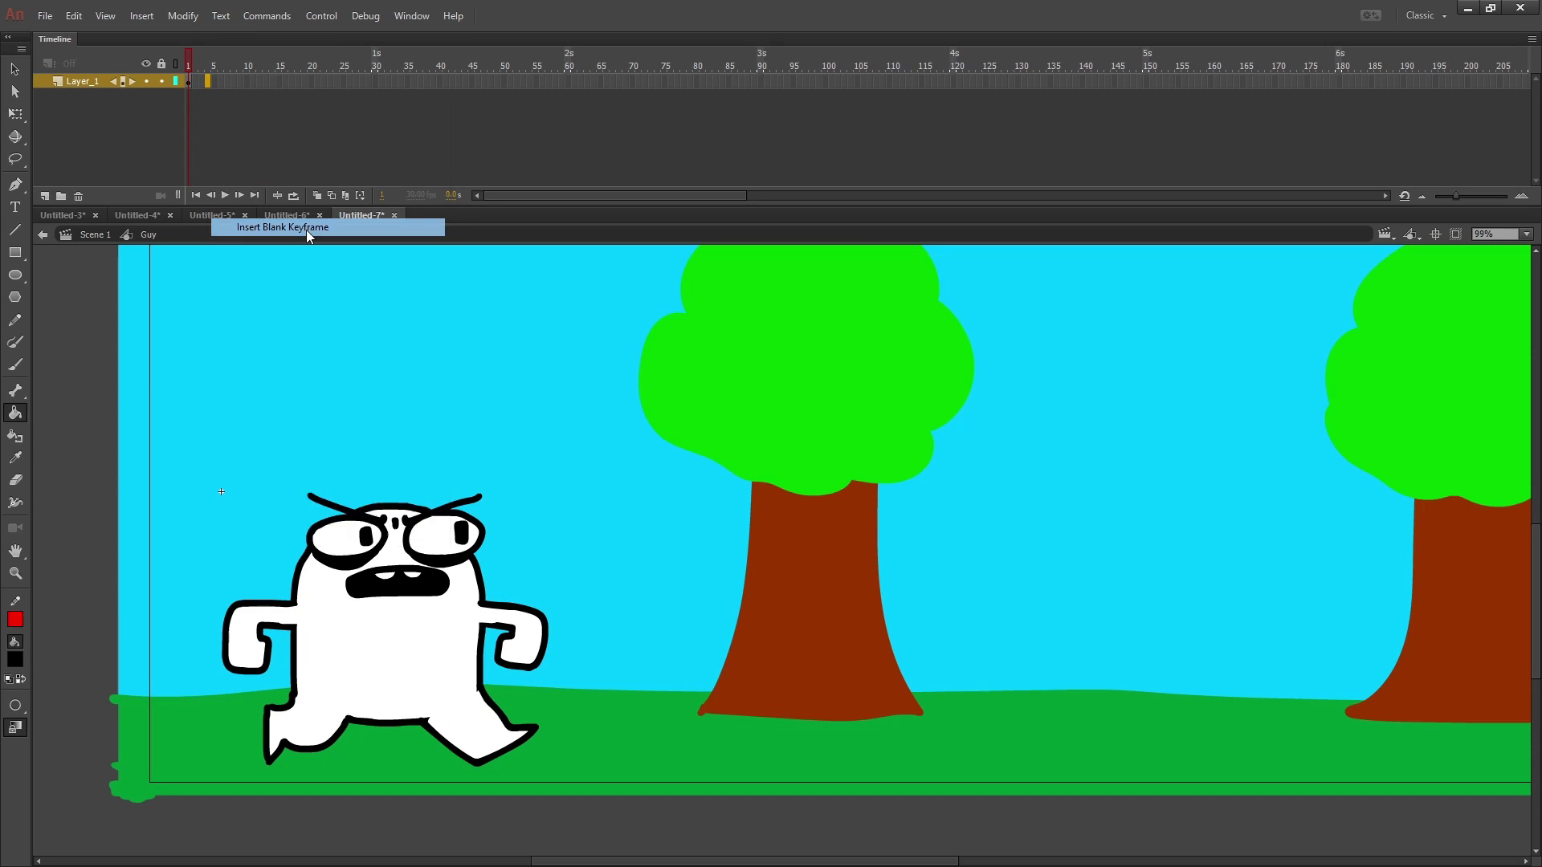
click(188, 63)
click(208, 63)
click(317, 195)
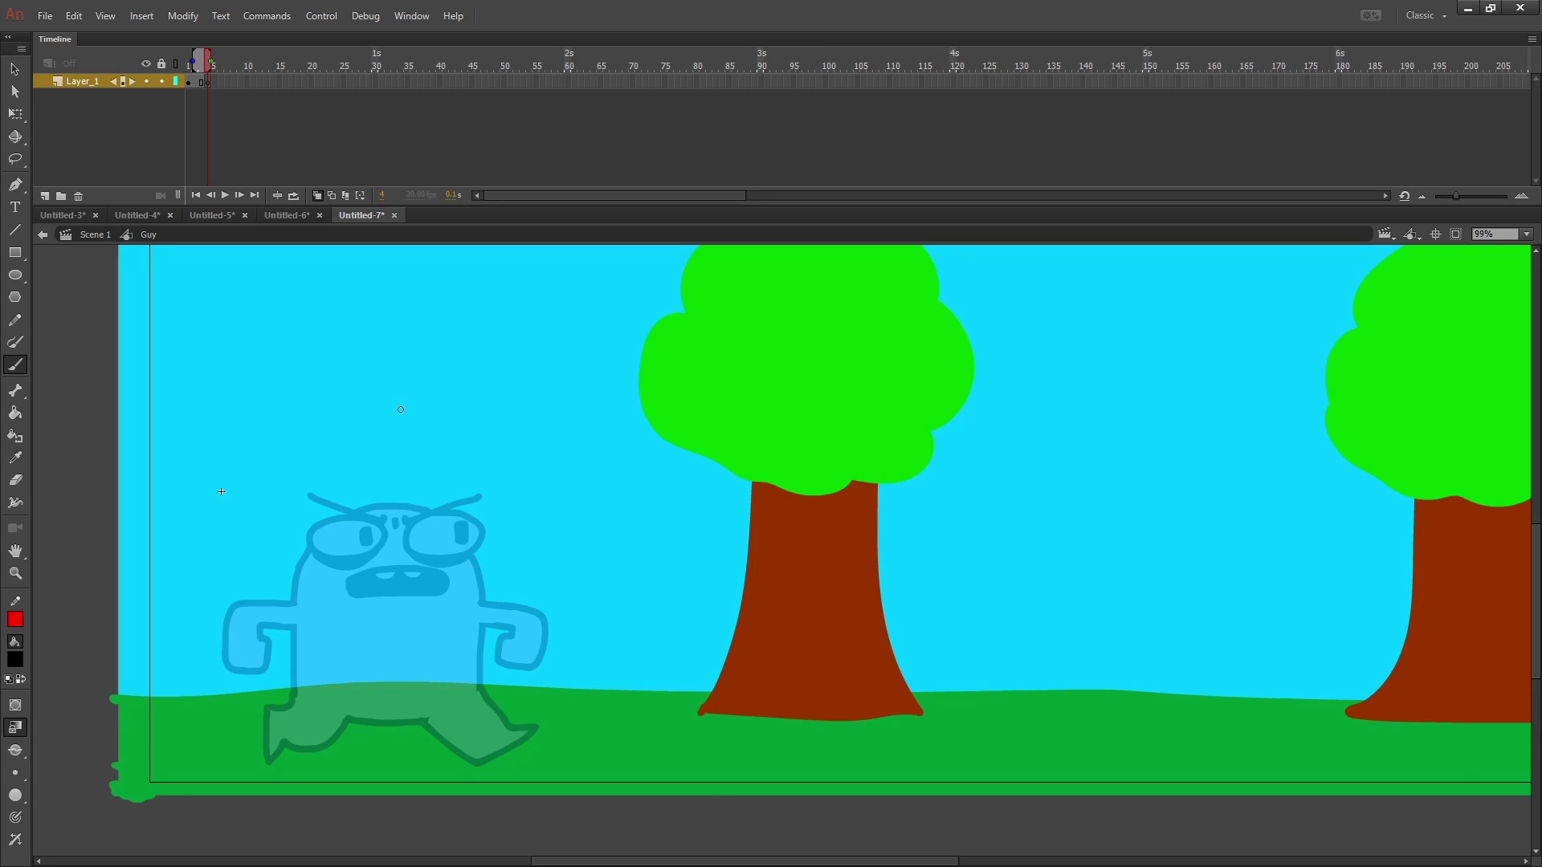
- Toggle onion skinning off and on, narrow and restore its frame range, and compare frames 2 and 4
click(318, 195)
click(317, 196)
drag(193, 65, 210, 82)
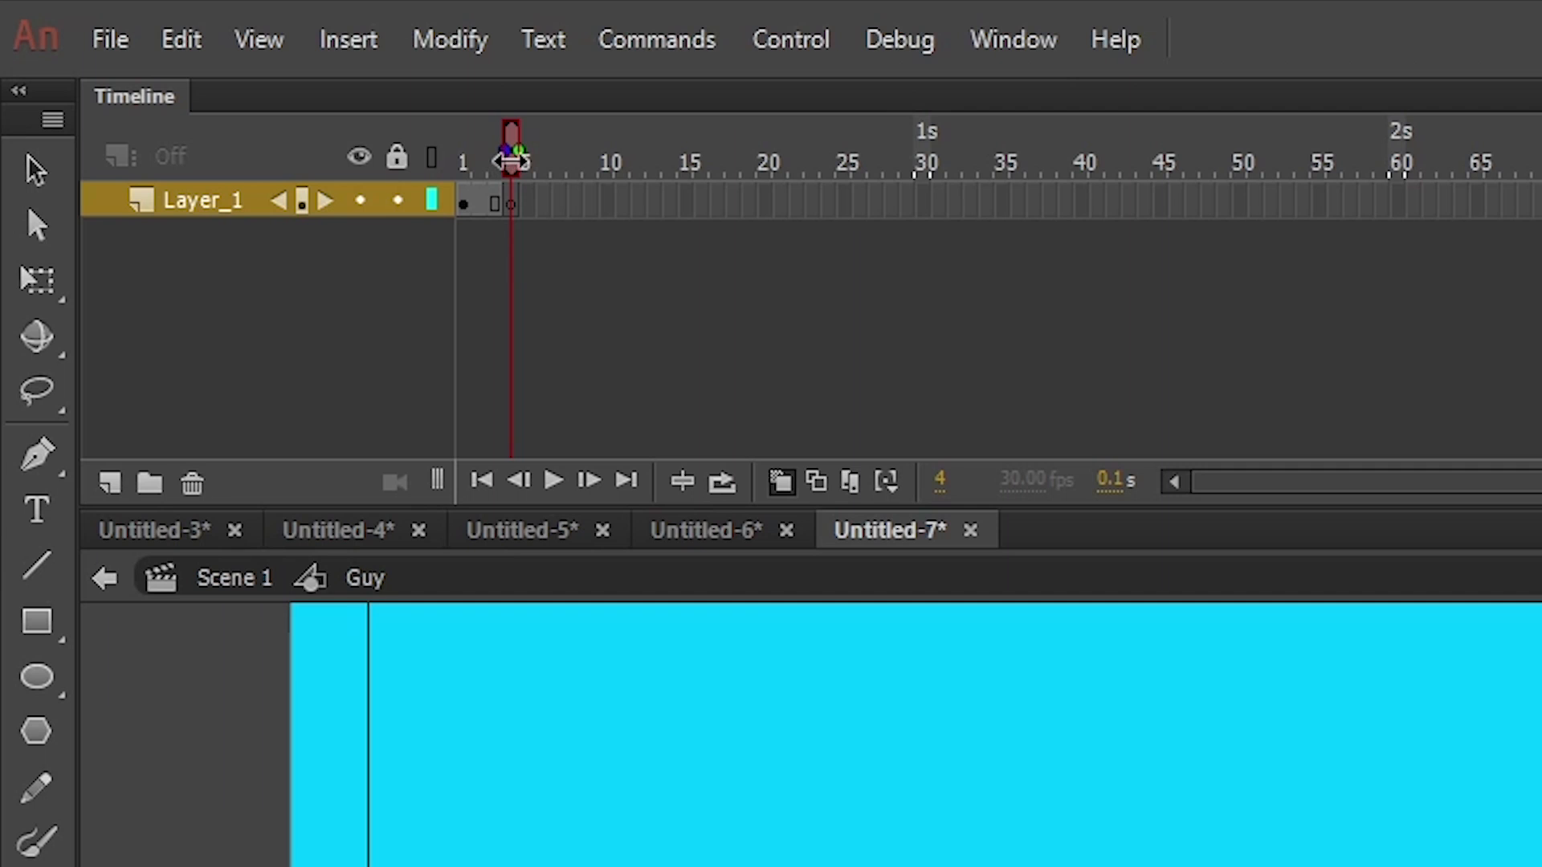
drag(207, 66, 196, 72)
click(484, 202)
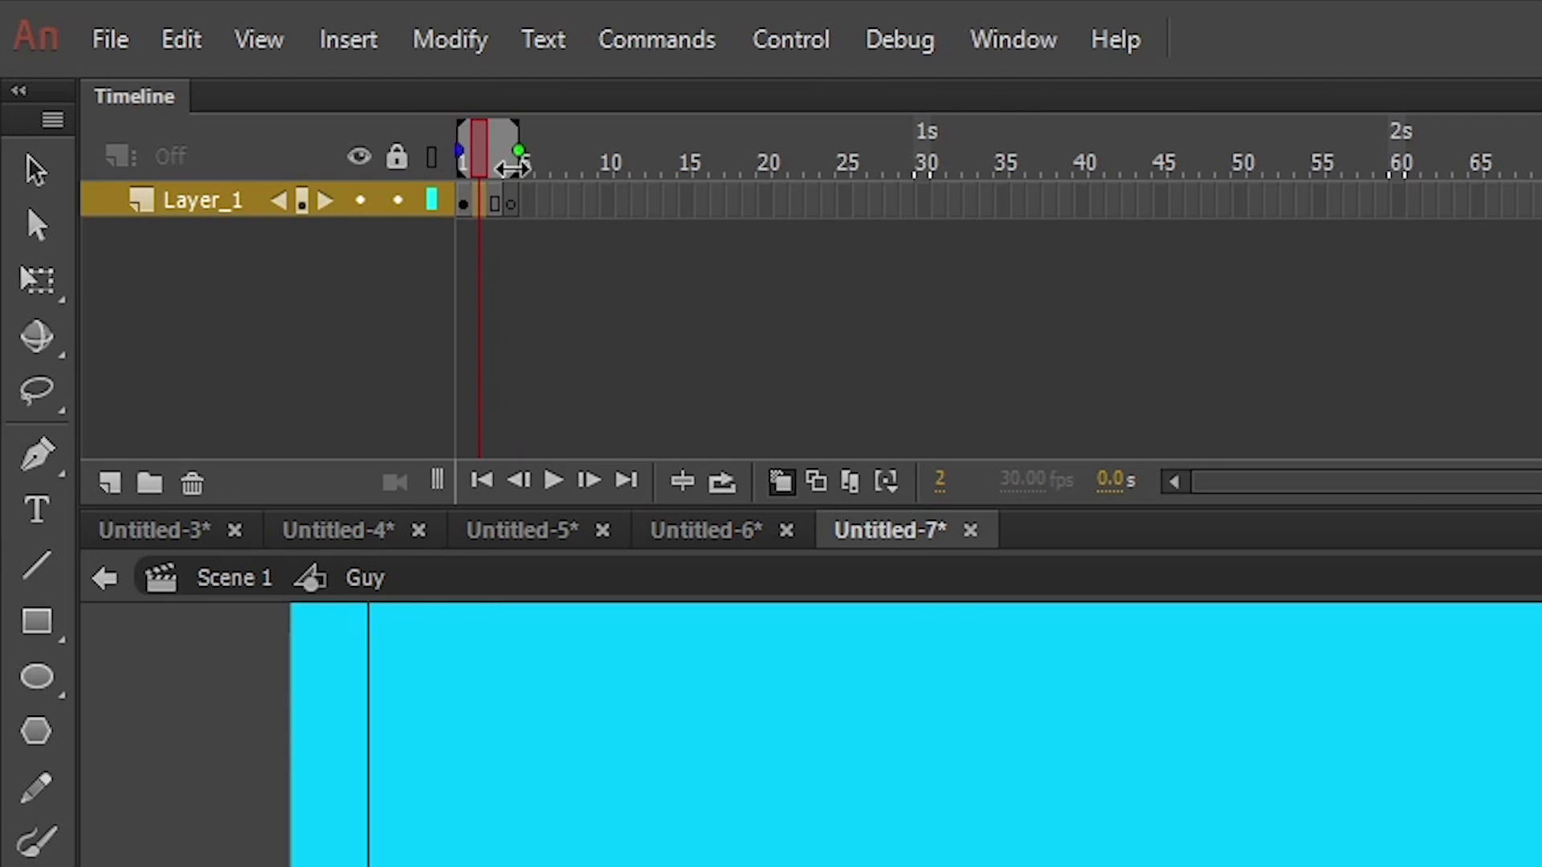
click(511, 202)
click(482, 202)
click(510, 202)
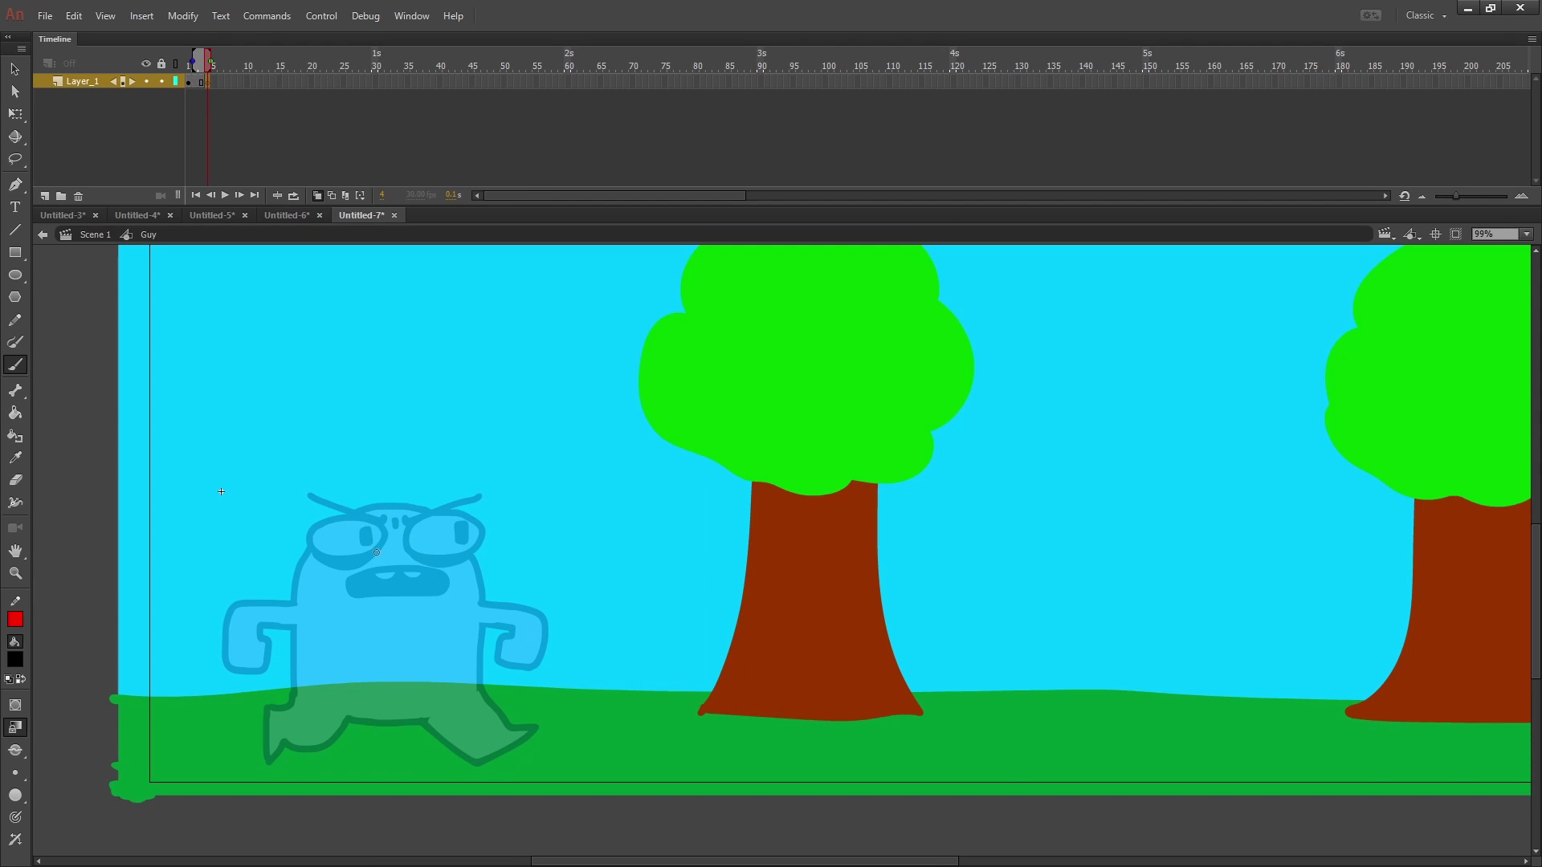
- Brush the second pose's eyes, angry brows, toothed mouth, arms and body sides over the onion skin at frame 4
drag(346, 508, 343, 509)
drag(443, 502, 461, 539)
mouse_move(363, 528)
mouse_down()
mouse_move(367, 541)
mouse_move(479, 484)
mouse_up()
drag(303, 486, 380, 521)
mouse_move(394, 571)
mouse_down()
mouse_move(346, 604)
mouse_move(393, 572)
mouse_up()
drag(373, 578, 484, 600)
drag(294, 600, 256, 663)
mouse_move(482, 600)
mouse_down()
mouse_move(542, 595)
mouse_move(482, 692)
mouse_up()
drag(296, 626, 295, 689)
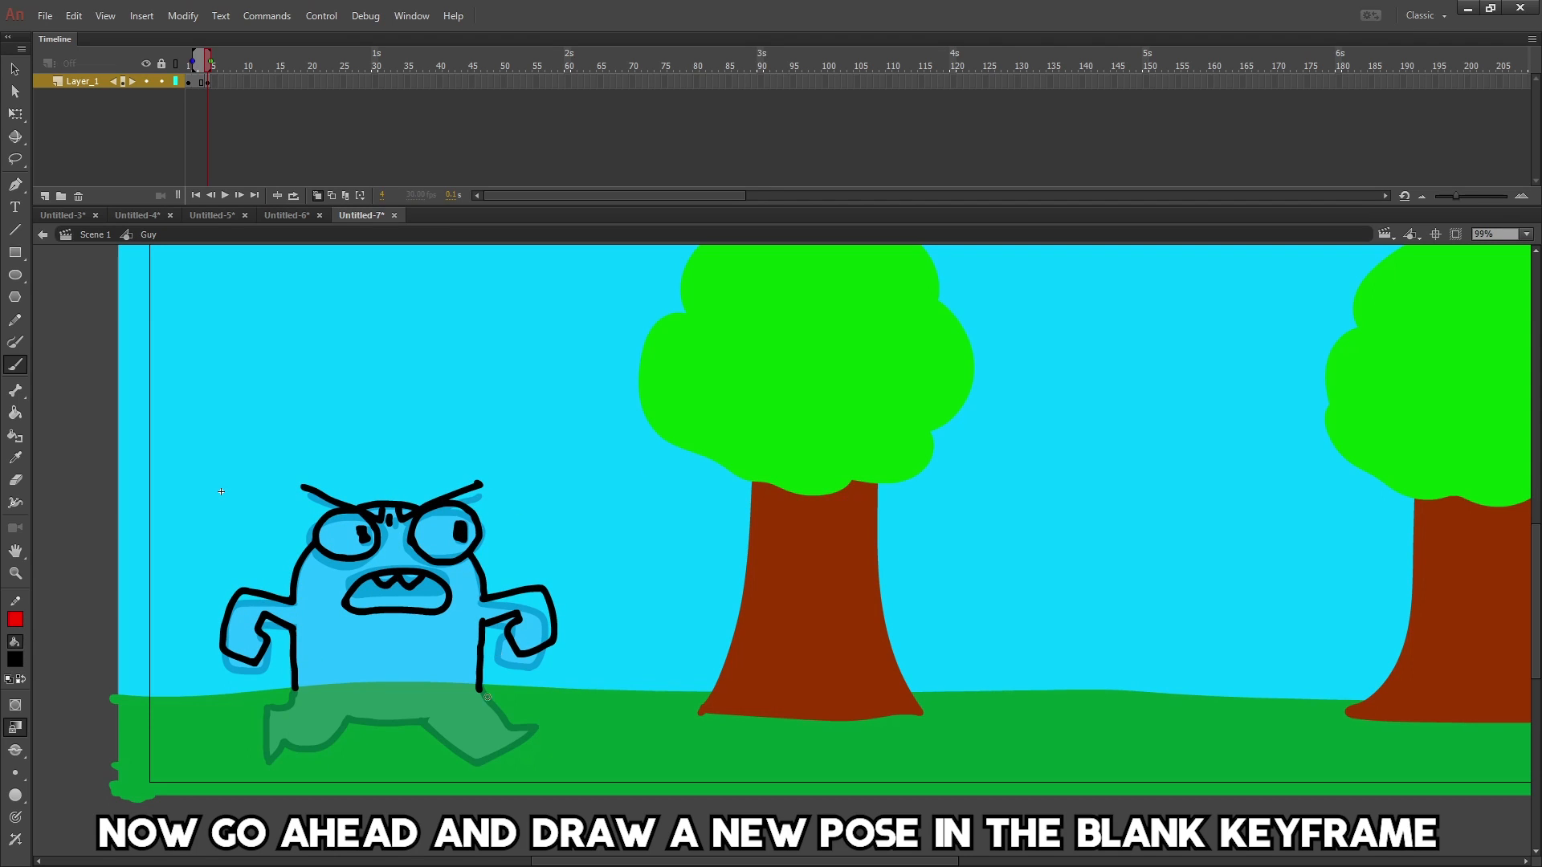
- Brush the second pose's two legs upright and close together beneath the body, undoing the misplaced stroke
drag(416, 721, 482, 692)
mouse_move(321, 677)
mouse_down()
mouse_move(393, 707)
mouse_move(439, 791)
mouse_up()
key(ctrl+z)
key(e)
key(b)
drag(411, 718, 403, 776)
drag(480, 693, 475, 779)
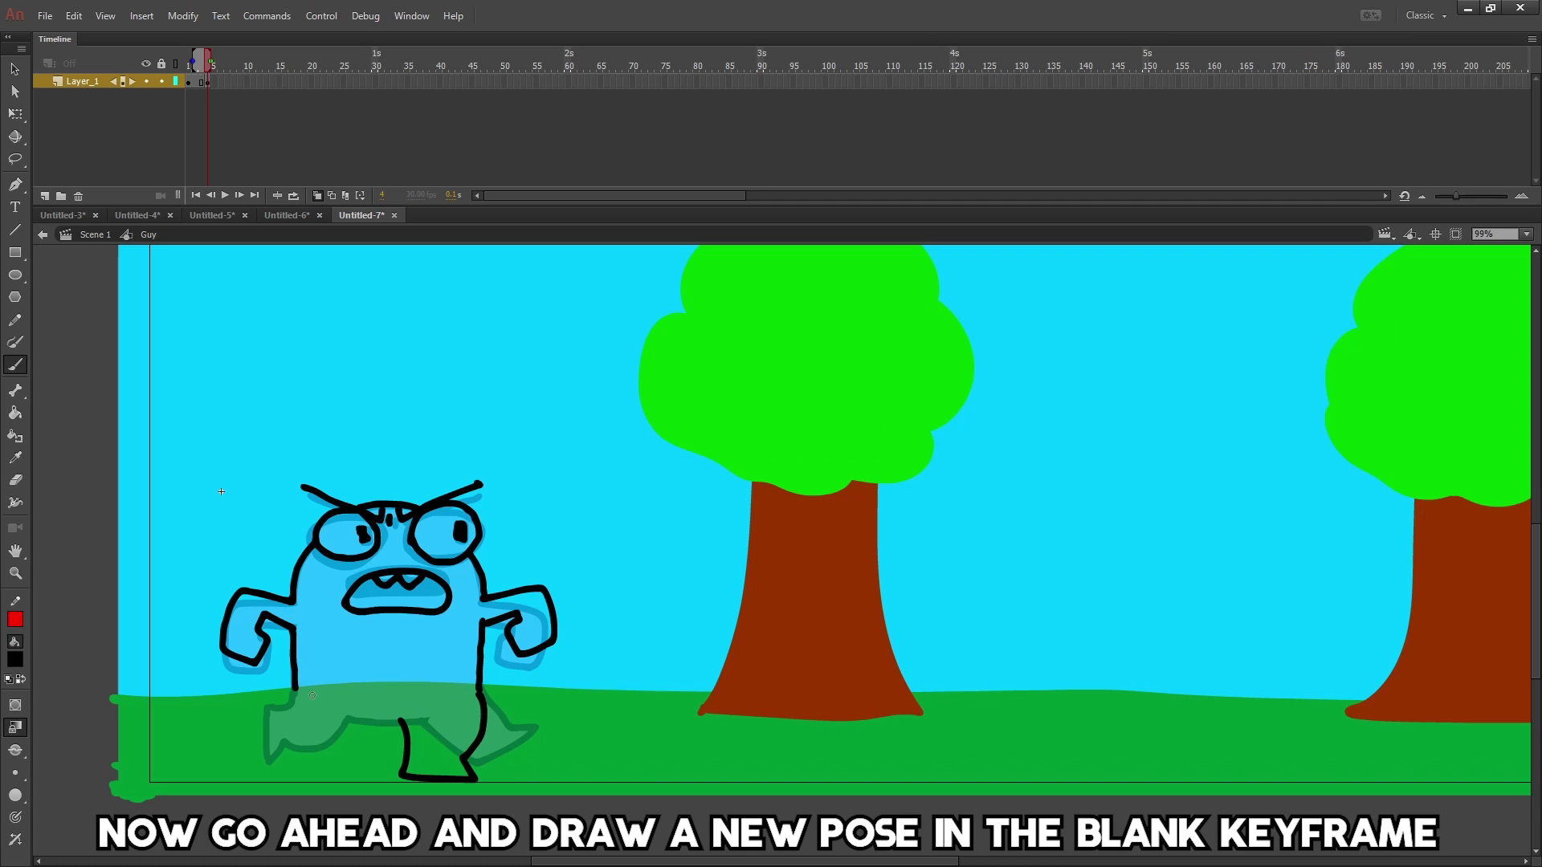
drag(377, 710, 295, 682)
- Extend Layer_1 to frame 6 and play the two-pose walk
key(Return)
right_click(226, 81)
click(288, 160)
key(Return)
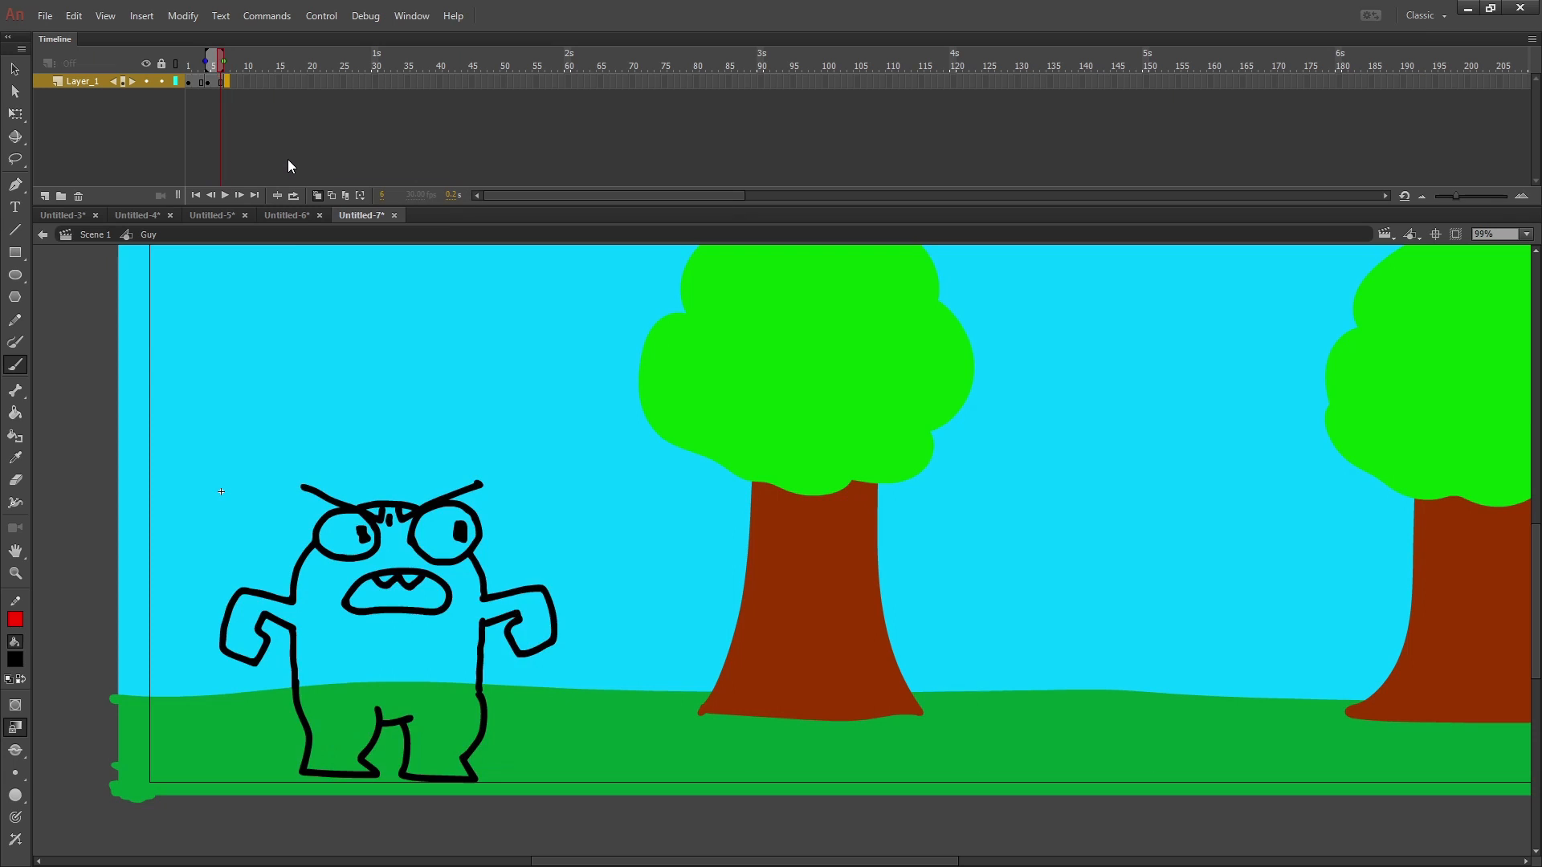
key(Return)
- Sample the white body fill from the first pose and flip back and forth between frames to compare both poses
key(i)
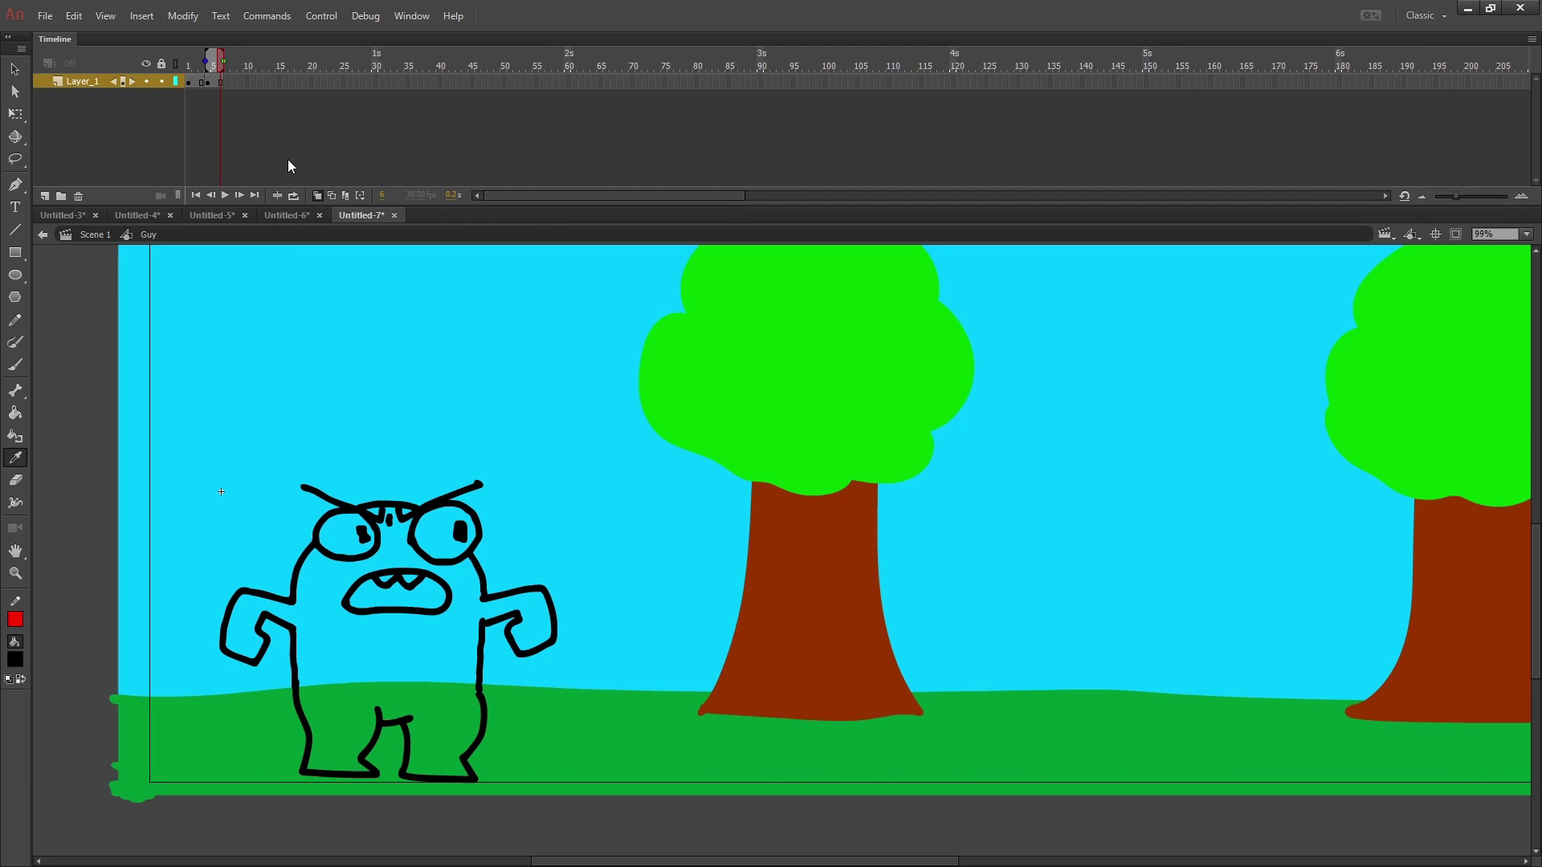
click(194, 63)
click(397, 640)
key(period)
key(comma)
key(period)
key(period)
key(period)
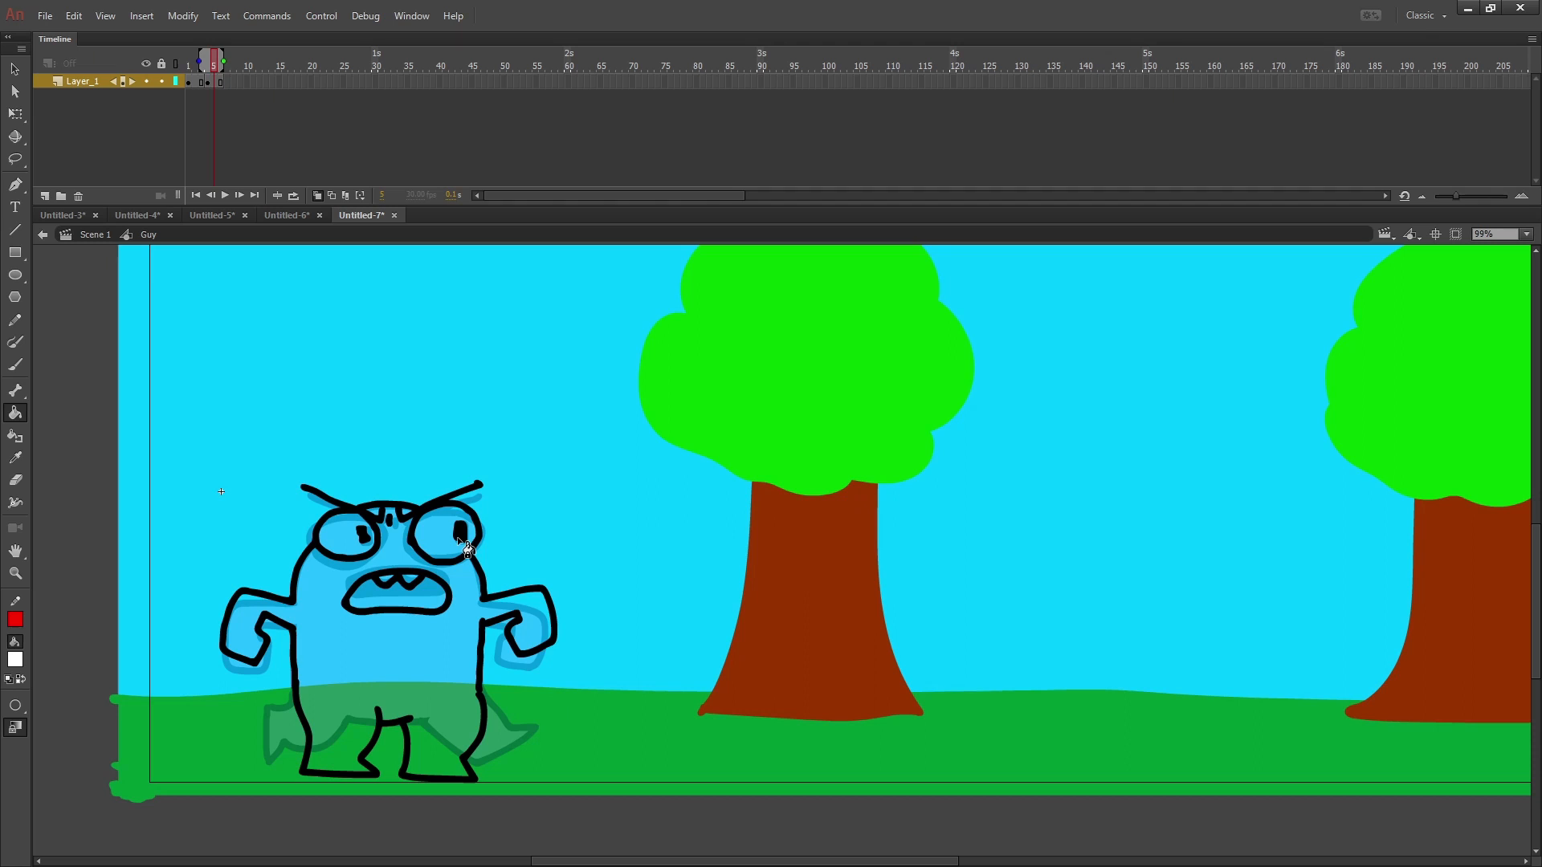
key(comma)
key(period)
key(comma)
key(comma)
key(period)
key(period)
- Fill the second pose's eyes and teeth white and its mouth black, and return to Scene 1
click(433, 533)
click(345, 537)
click(409, 578)
click(19, 660)
click(40, 697)
click(410, 600)
key(period)
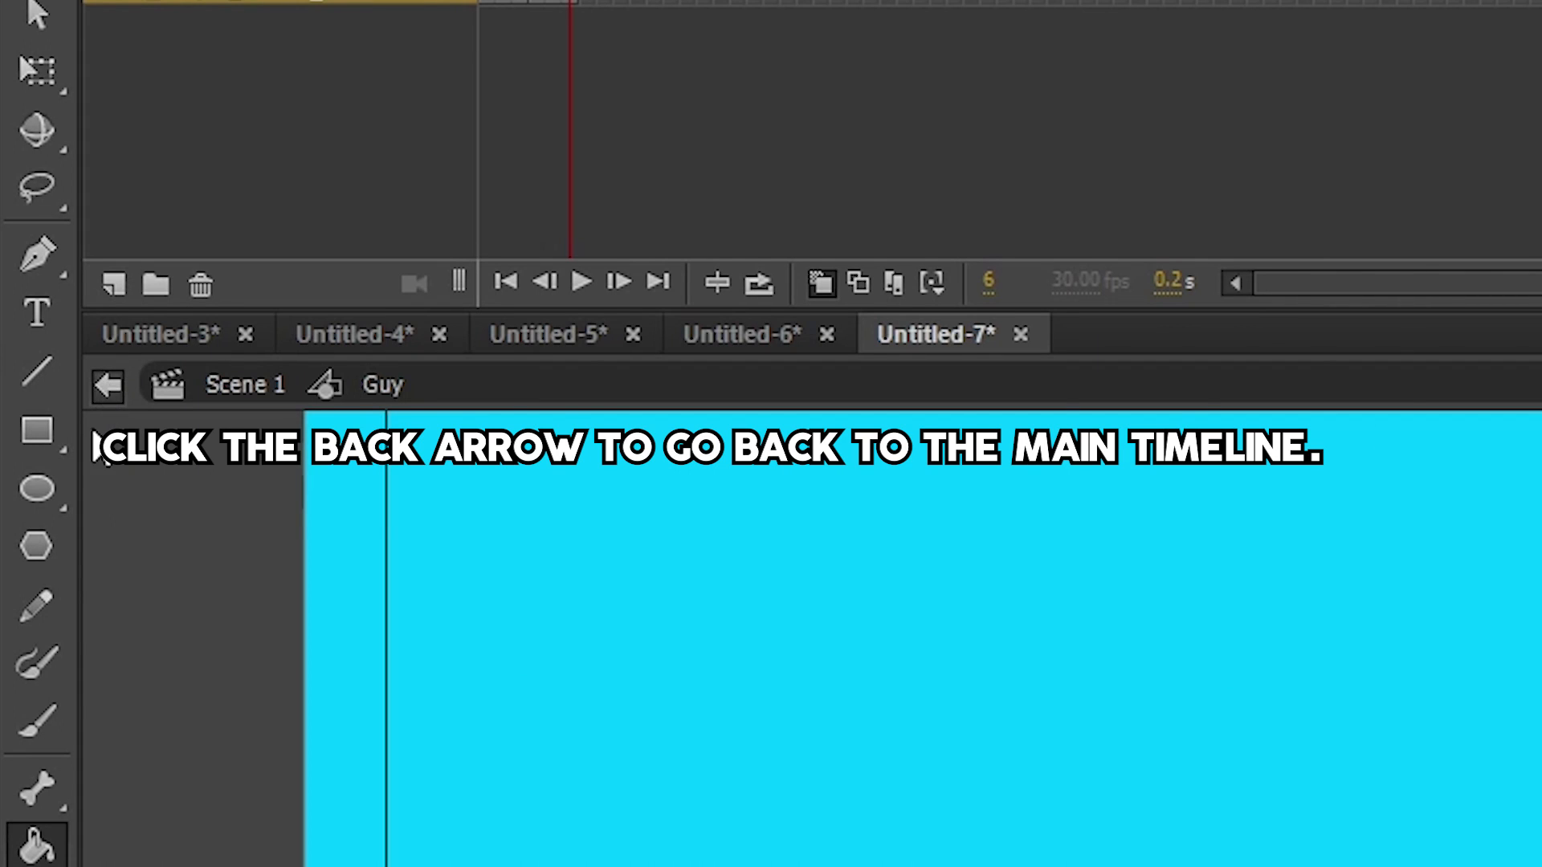
click(42, 234)
drag(189, 96, 432, 83)
key(F6)
key(ctrl+z)
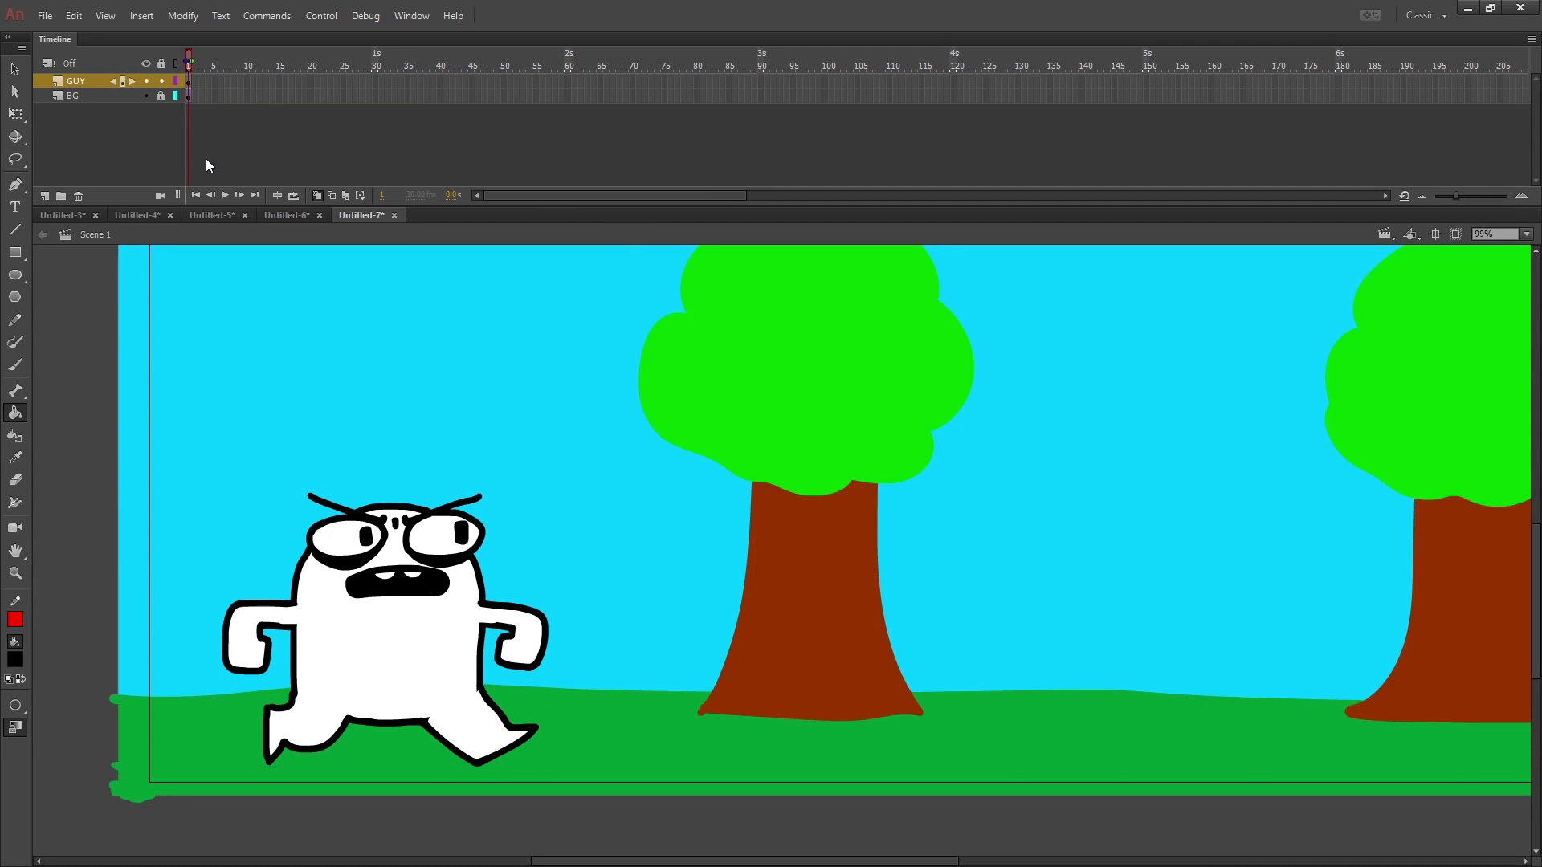
- Extend both the GUY and BG layers to frame 115 and play the timeline
drag(455, 81, 923, 136)
right_click(913, 85)
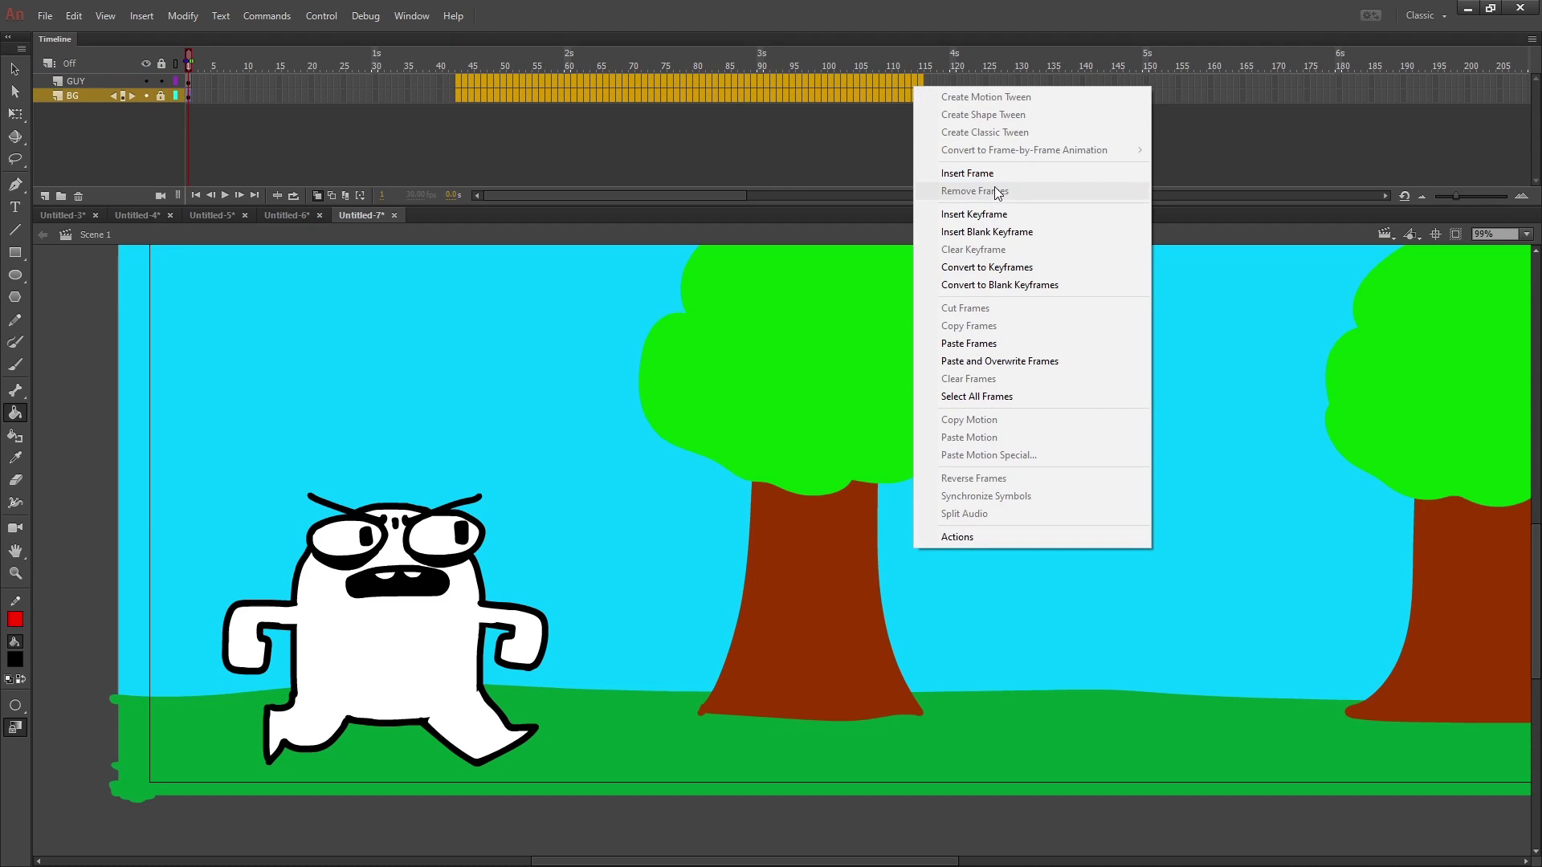
click(989, 172)
key(Return)
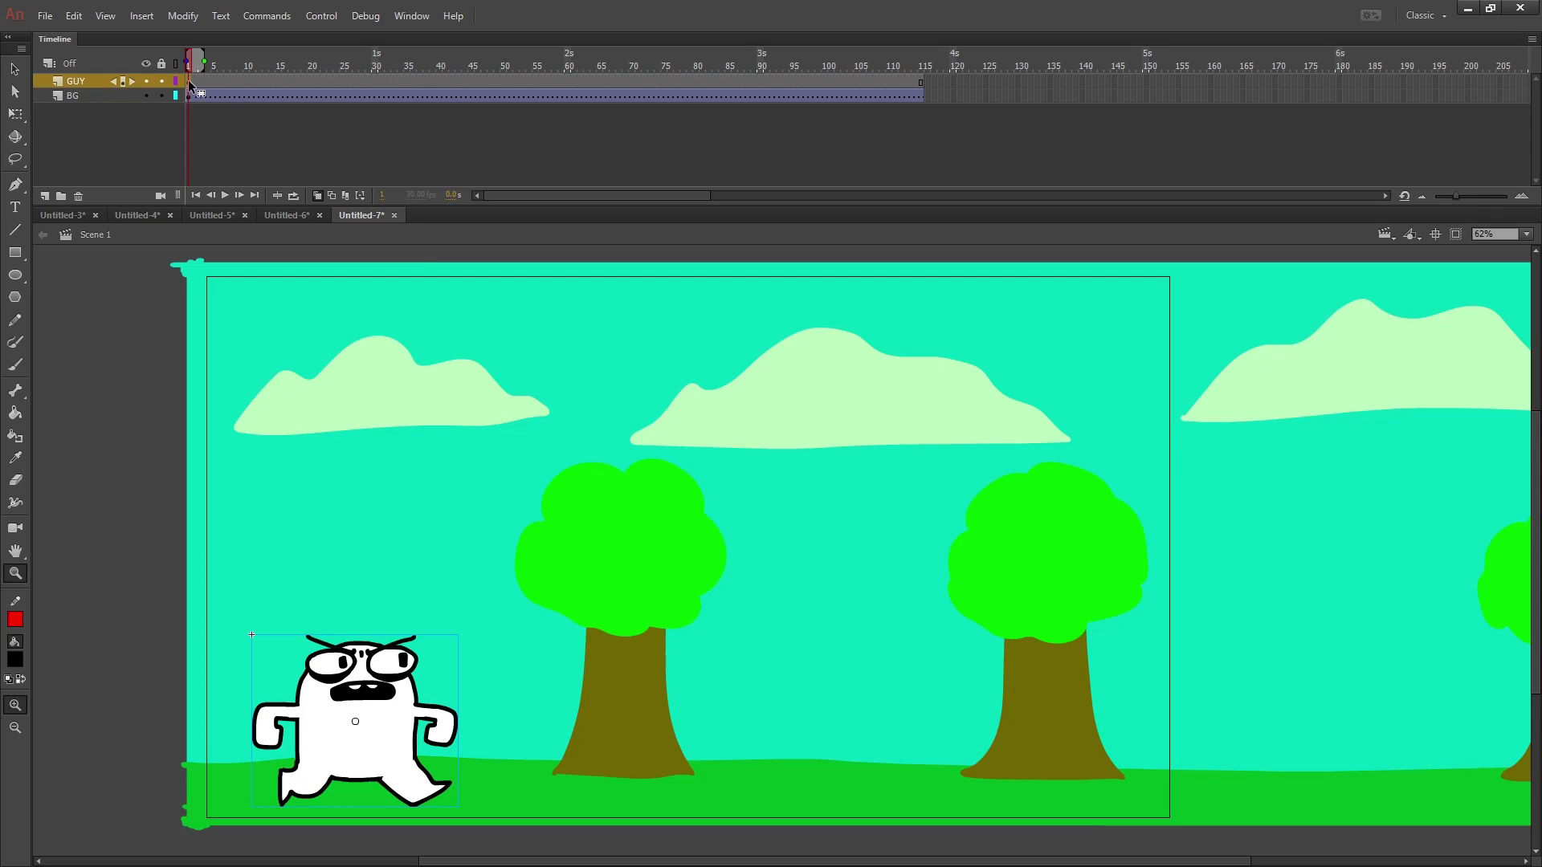
- Create a classic tween on the GUY layer and insert a keyframe at frame 115
right_click(193, 81)
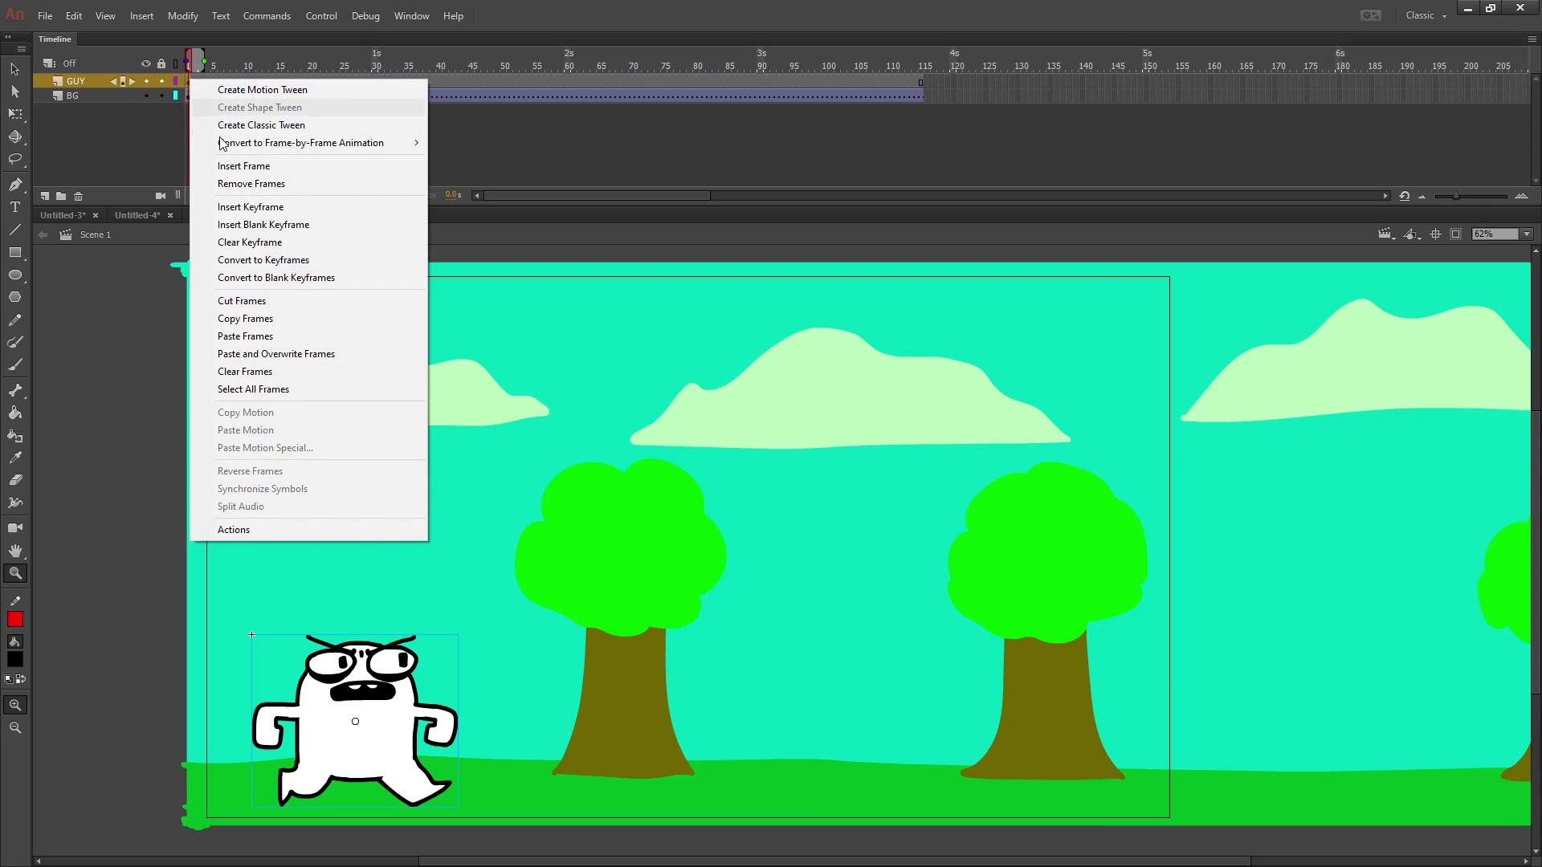
click(257, 125)
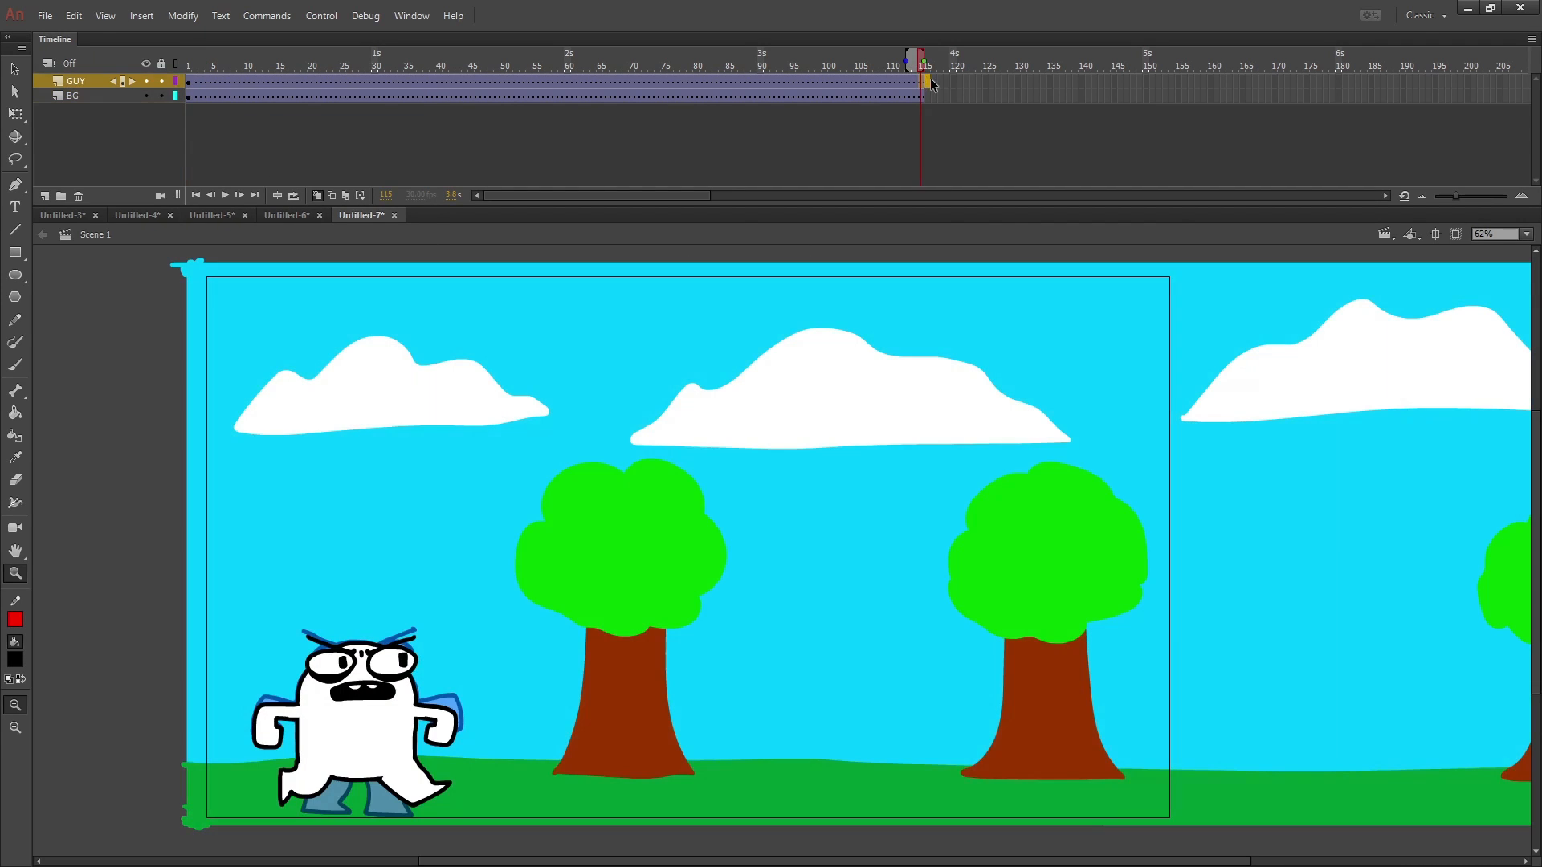
right_click(920, 81)
click(996, 206)
- At frame 115, shift the background left until its right end meets the stage's right edge, and test the movie
key(ctrl+minus)
key(v)
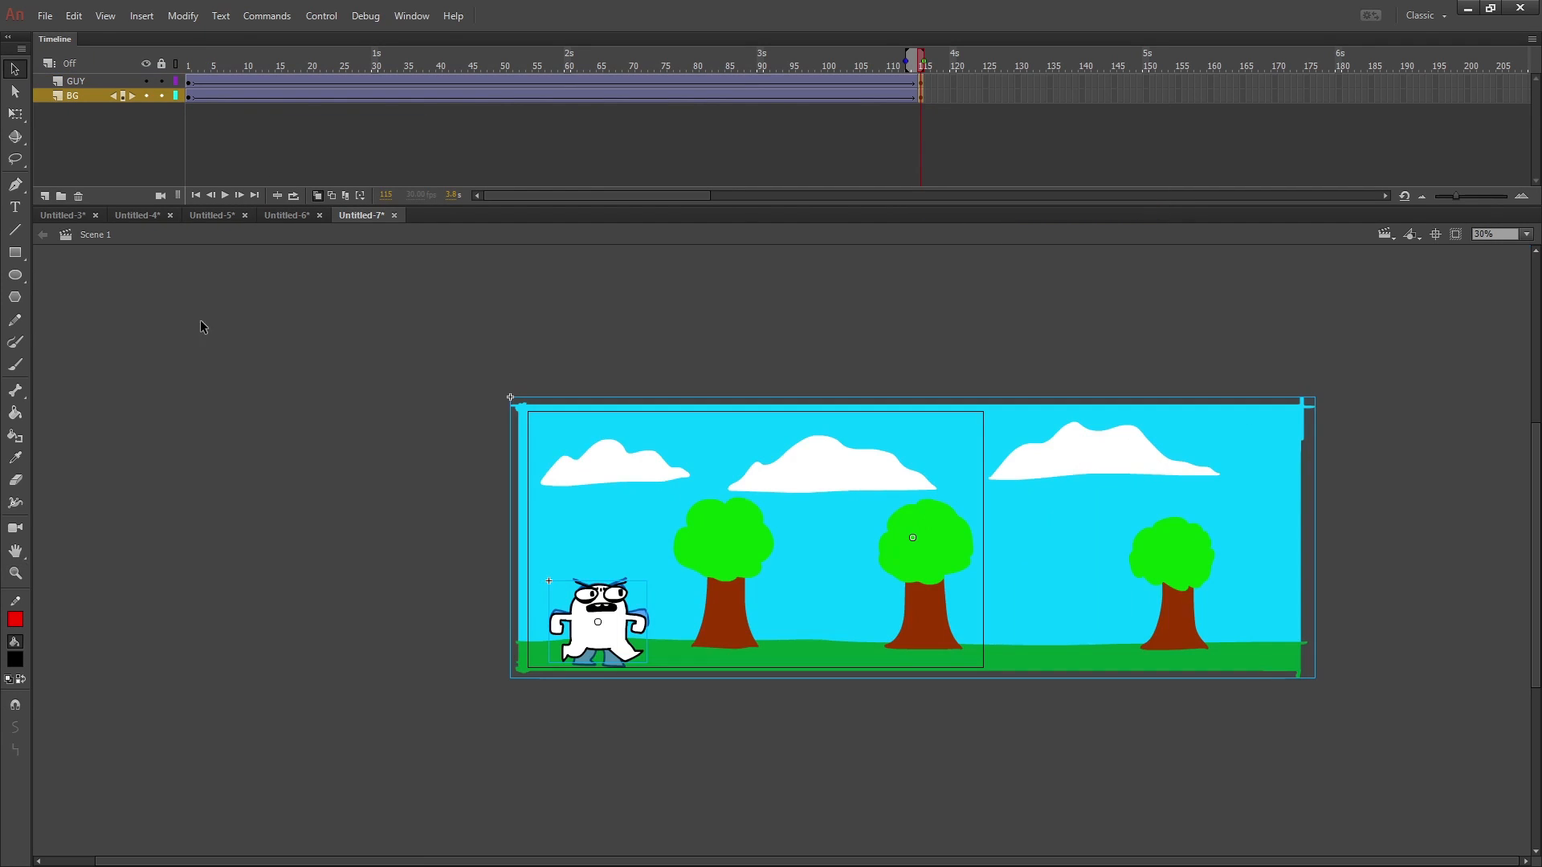
drag(1068, 508, 802, 526)
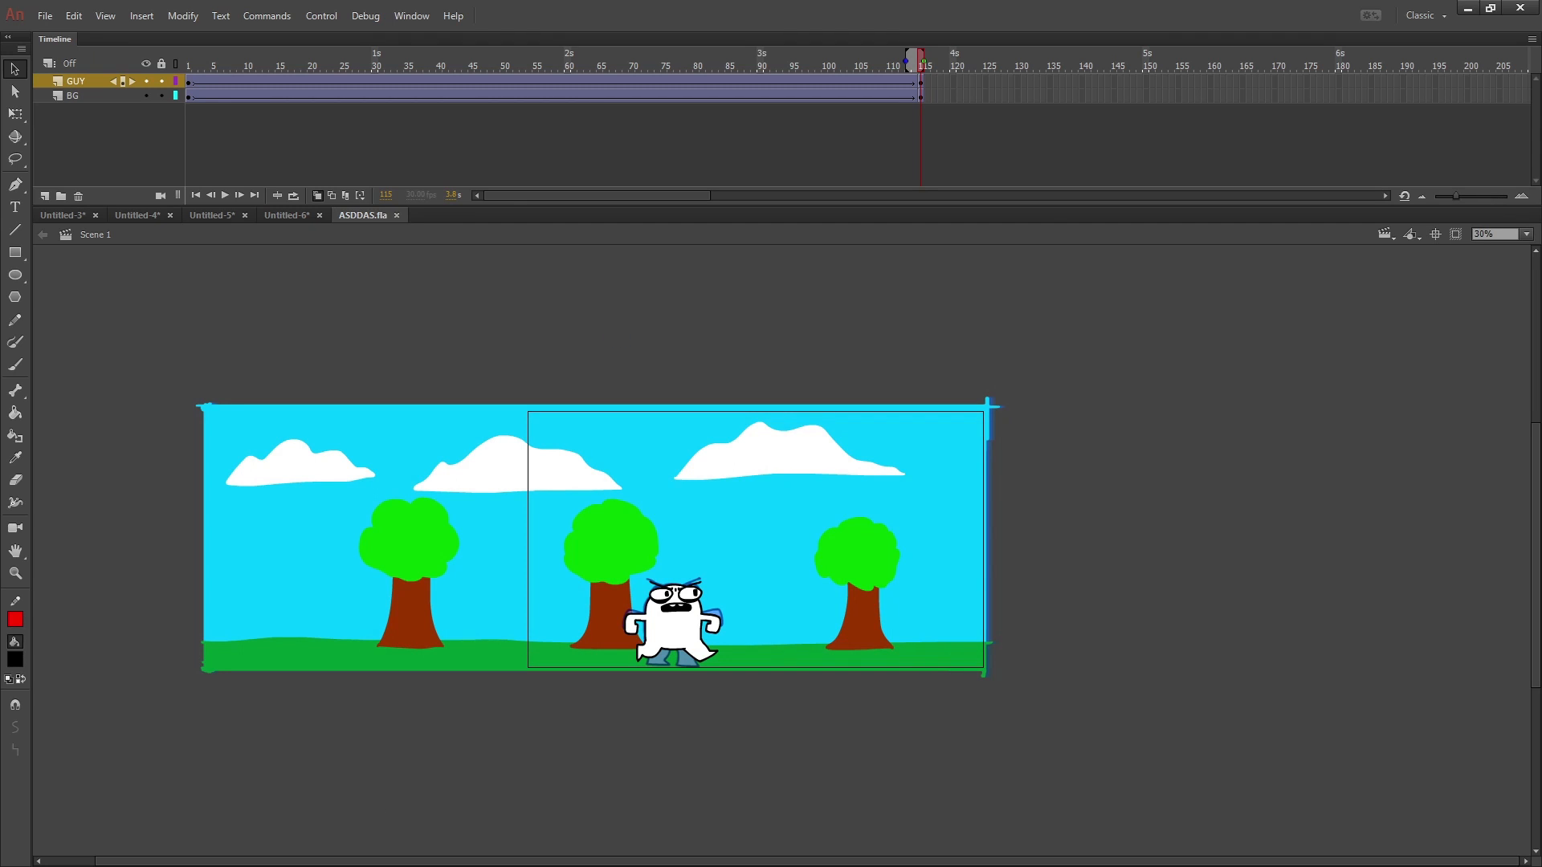
key(ctrl+Return)
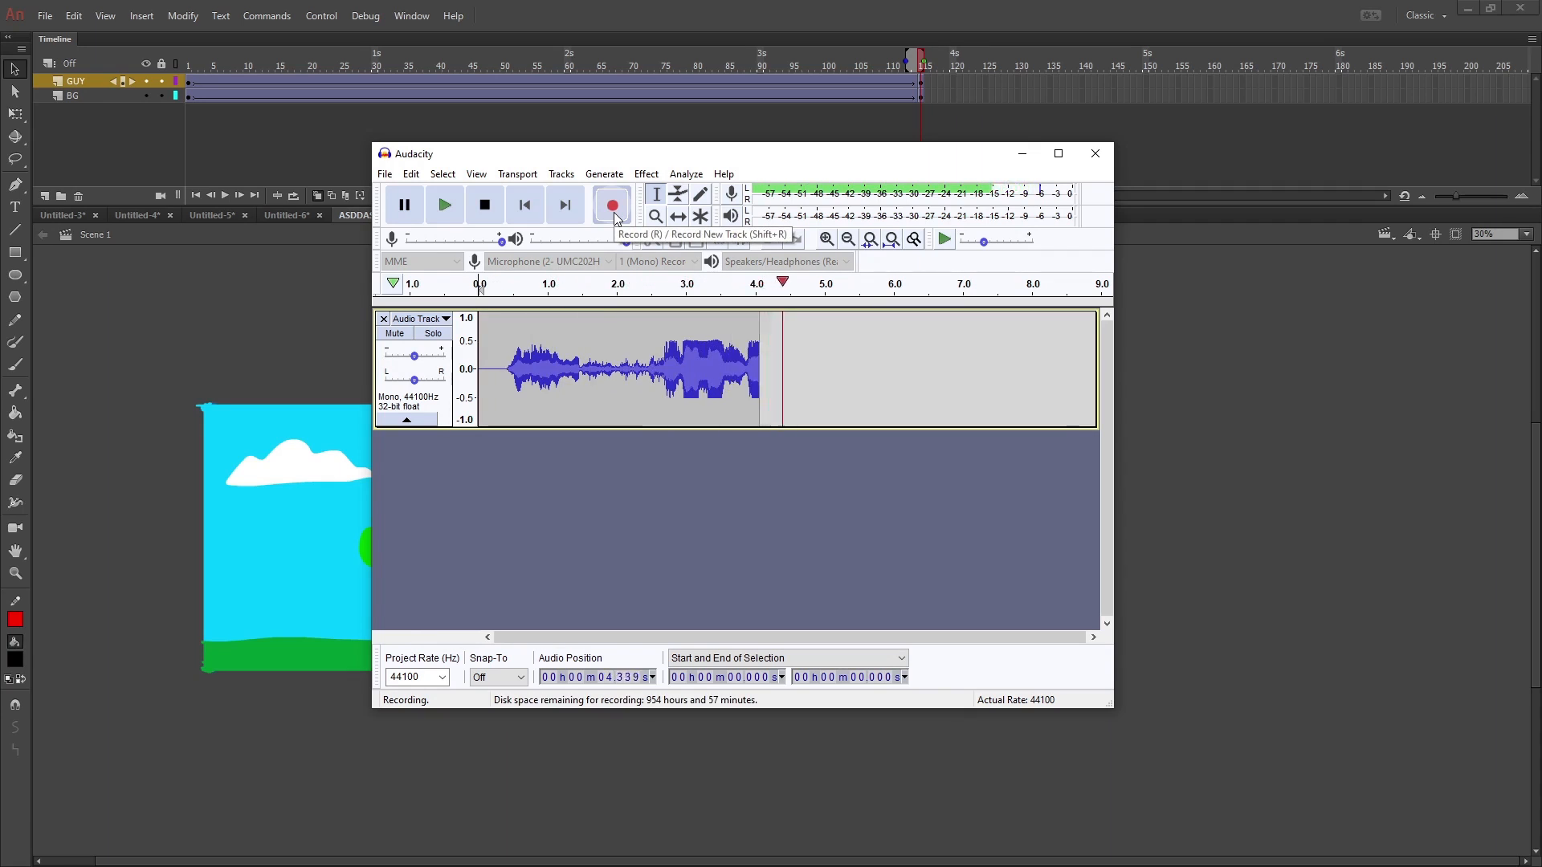
- Stop the voice recording in Audacity and switch back to Adobe Animate
click(485, 206)
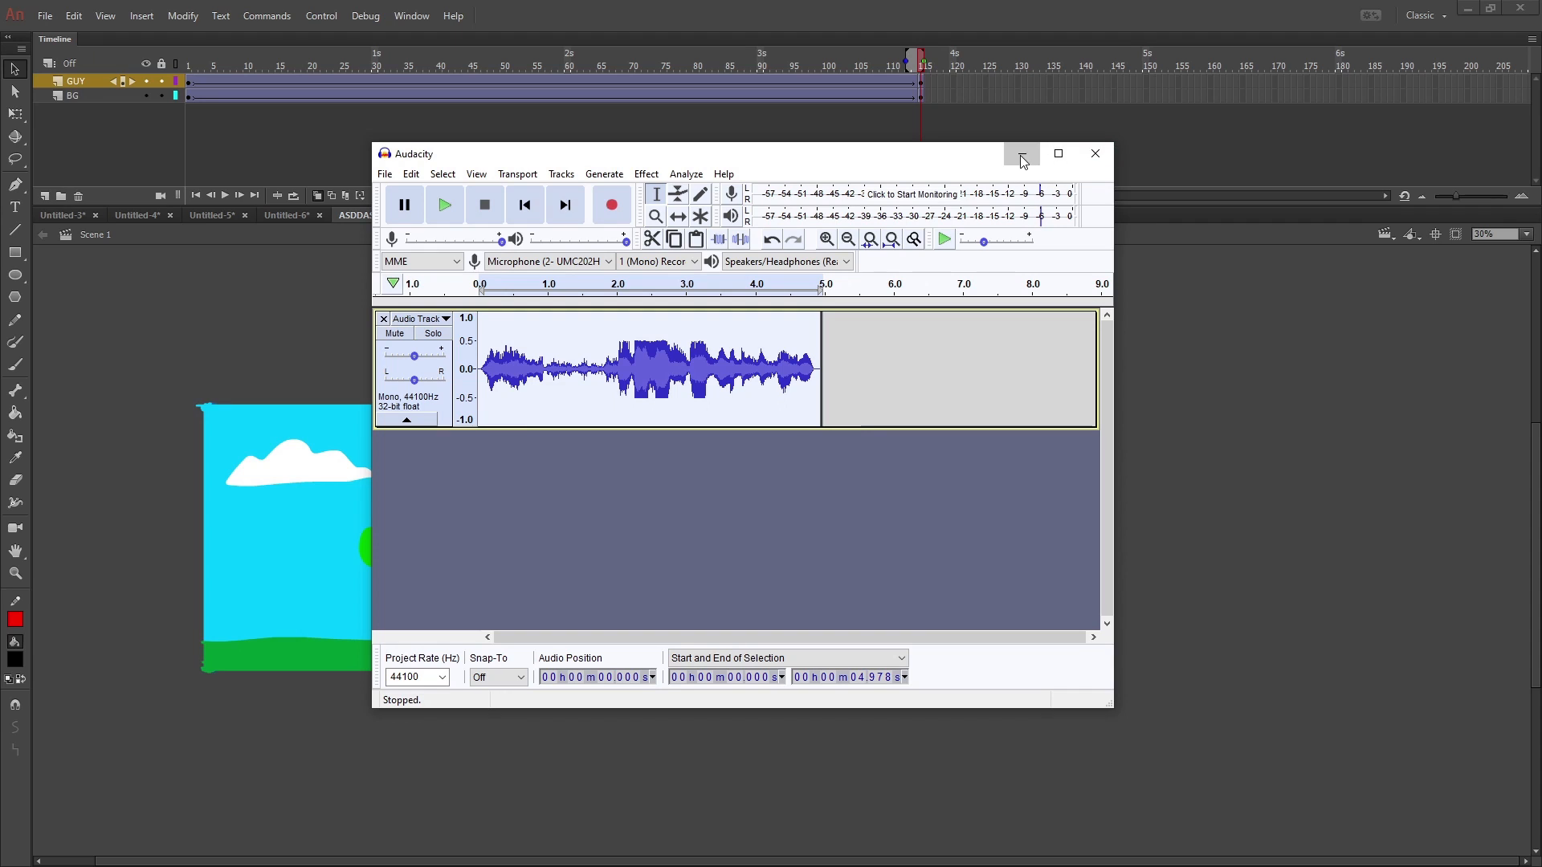
click(1023, 155)
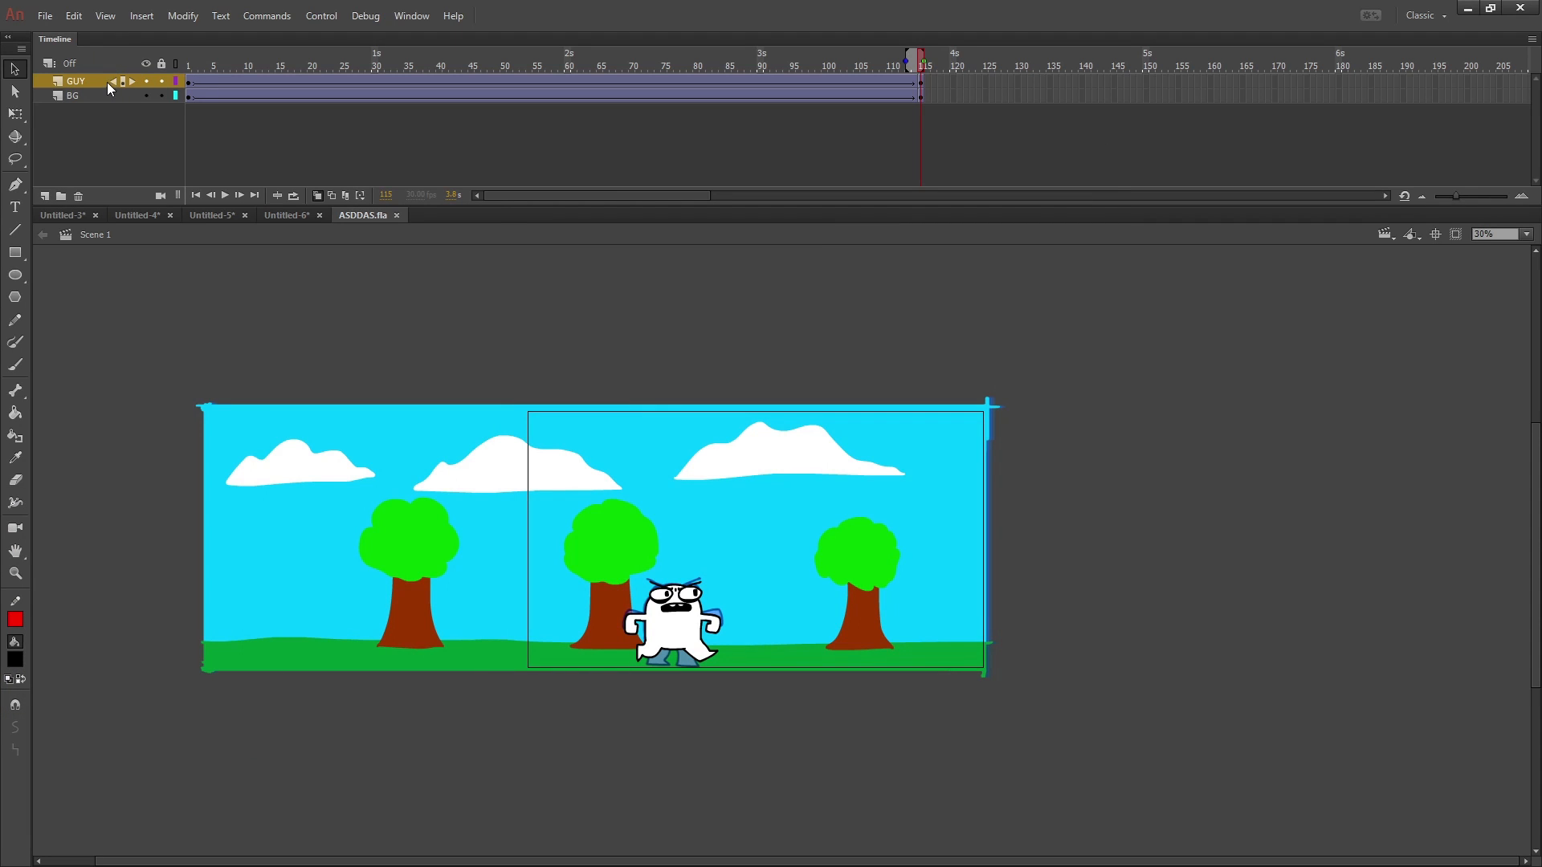
- Insert a new layer above GUY and select its first frame
right_click(84, 76)
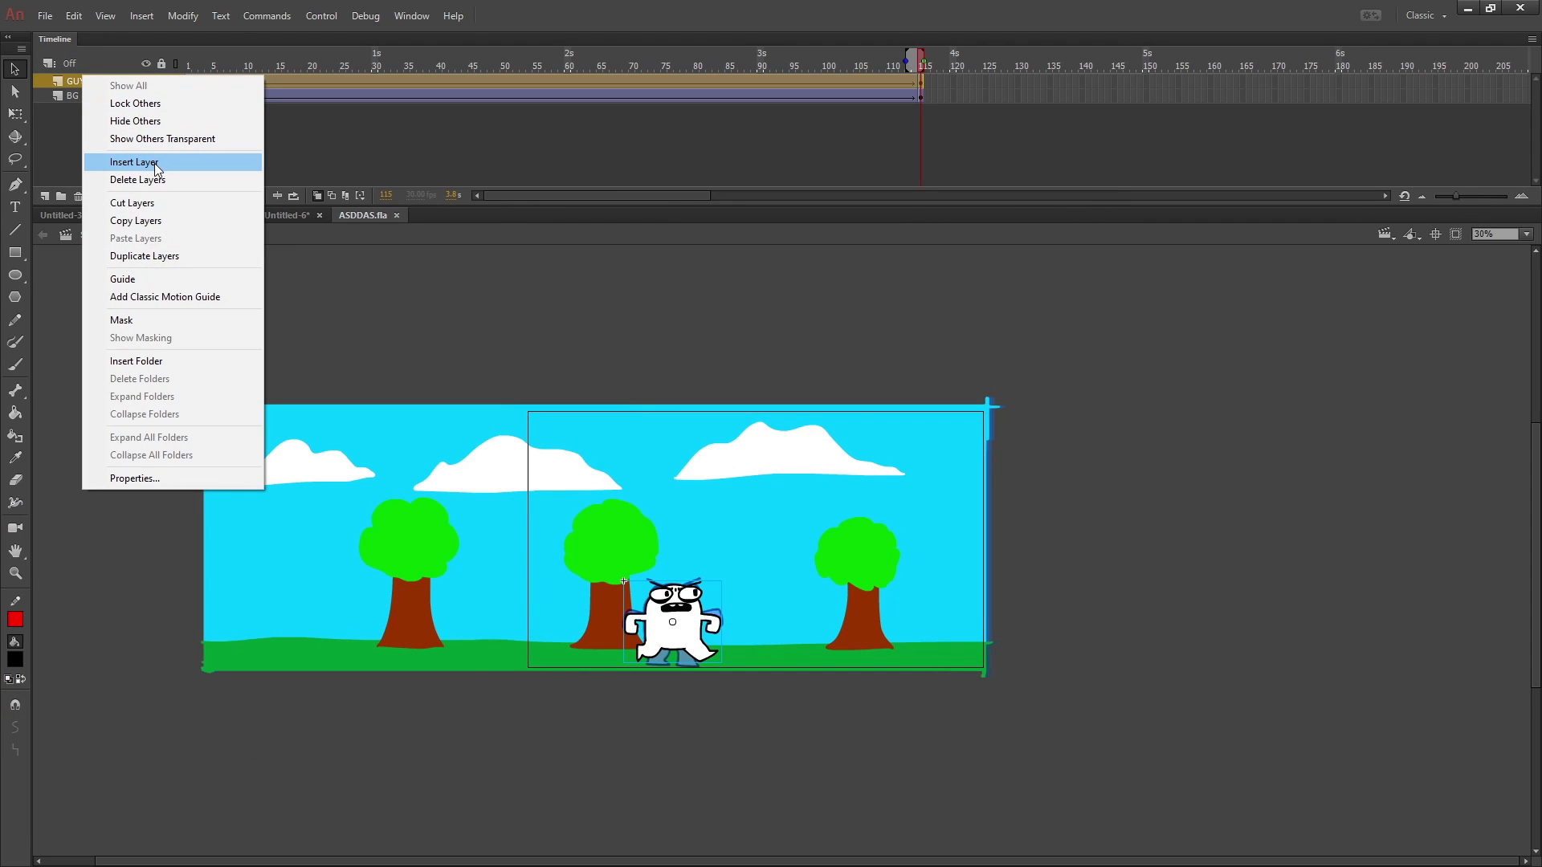
click(154, 162)
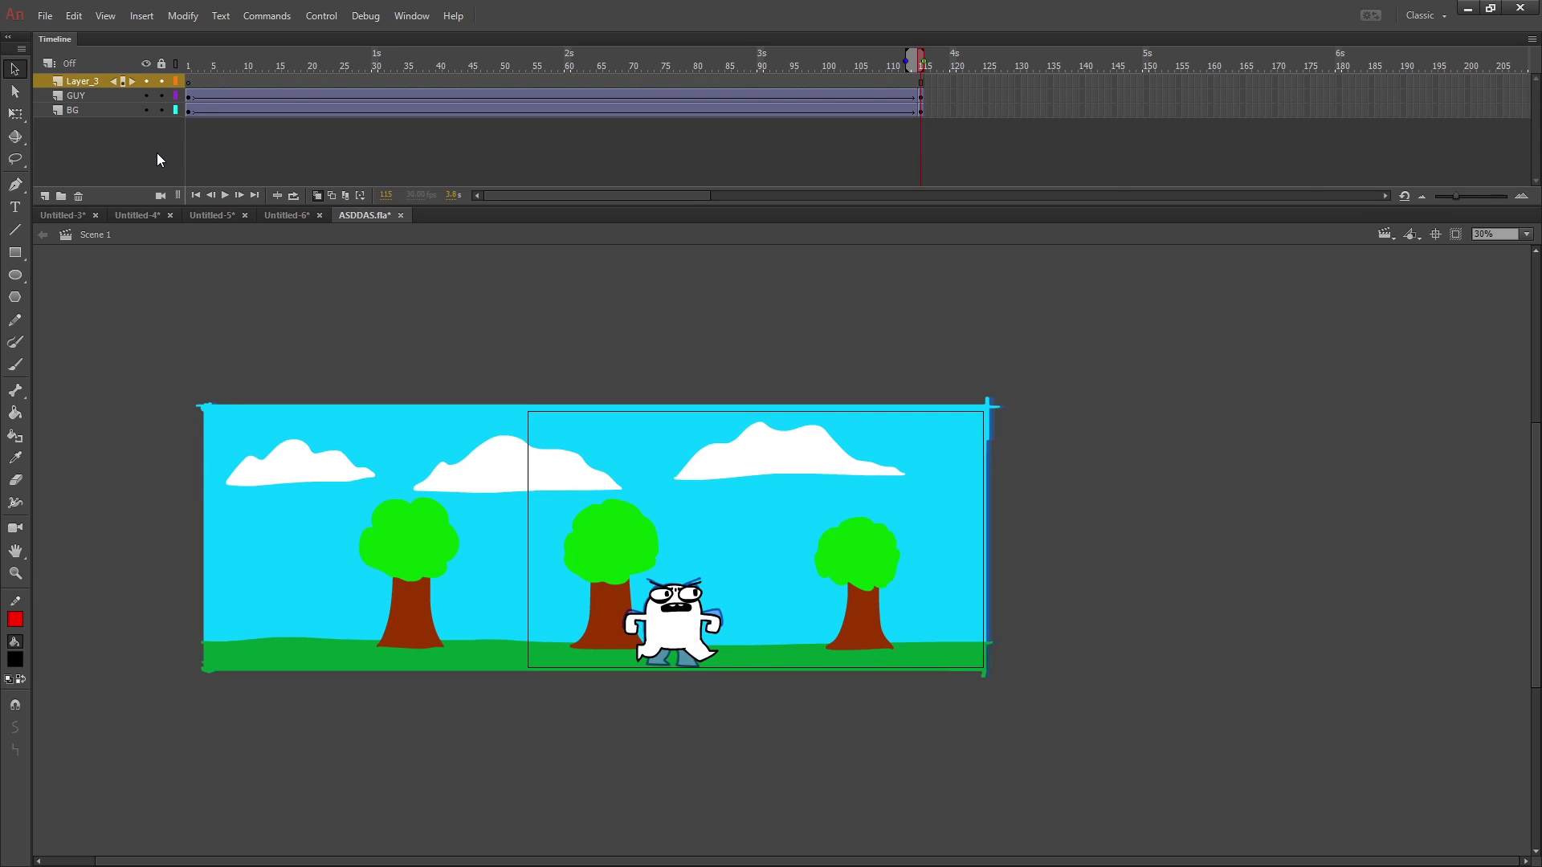
click(191, 82)
- Import the GUYVOICE audio file from the Examples folder to the library
click(44, 16)
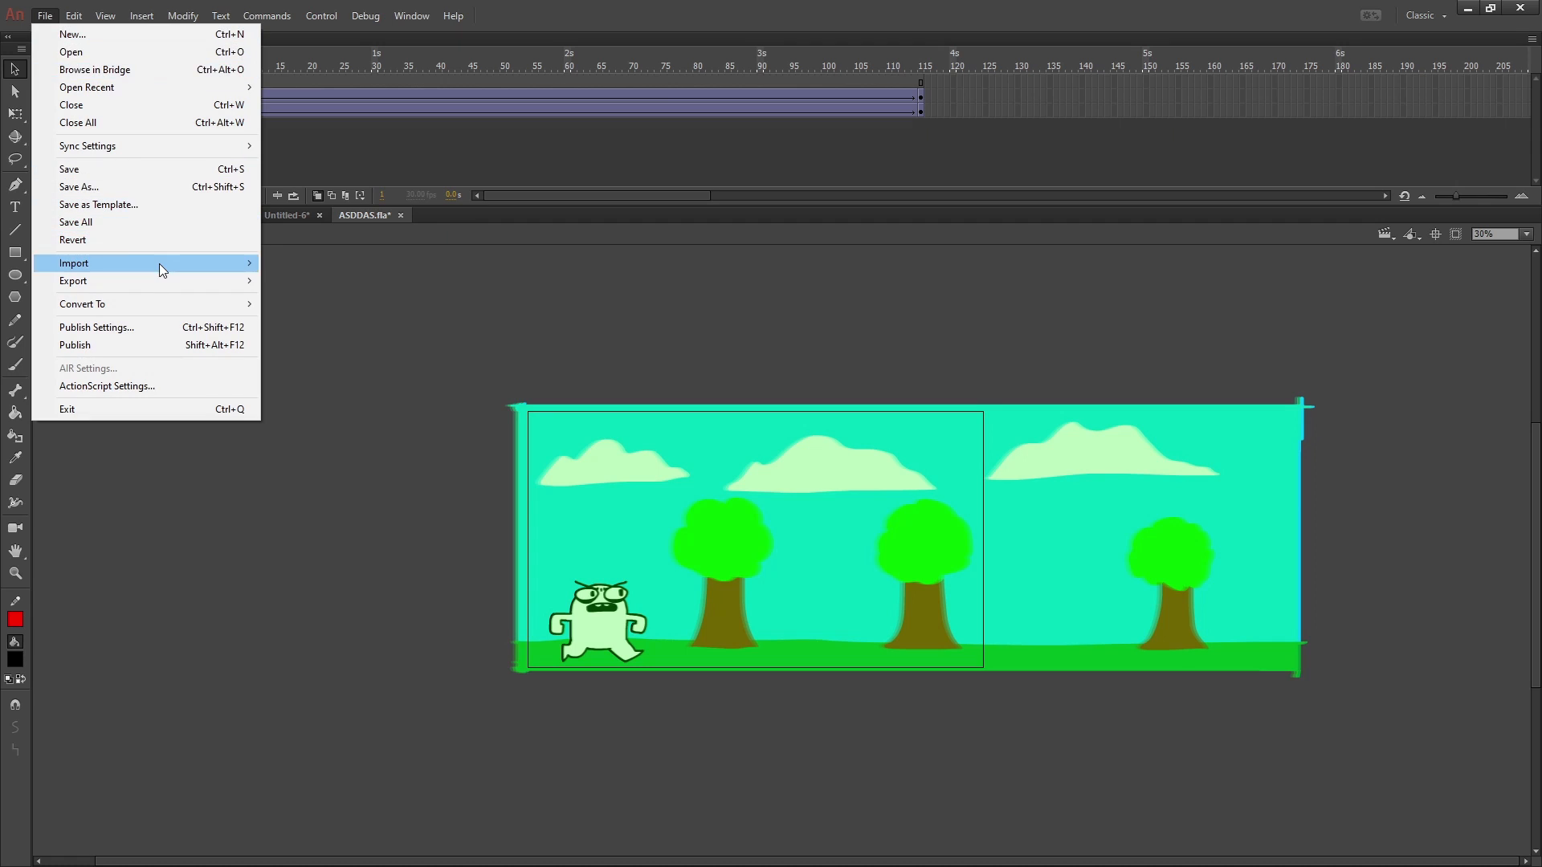
mouse_move(159, 263)
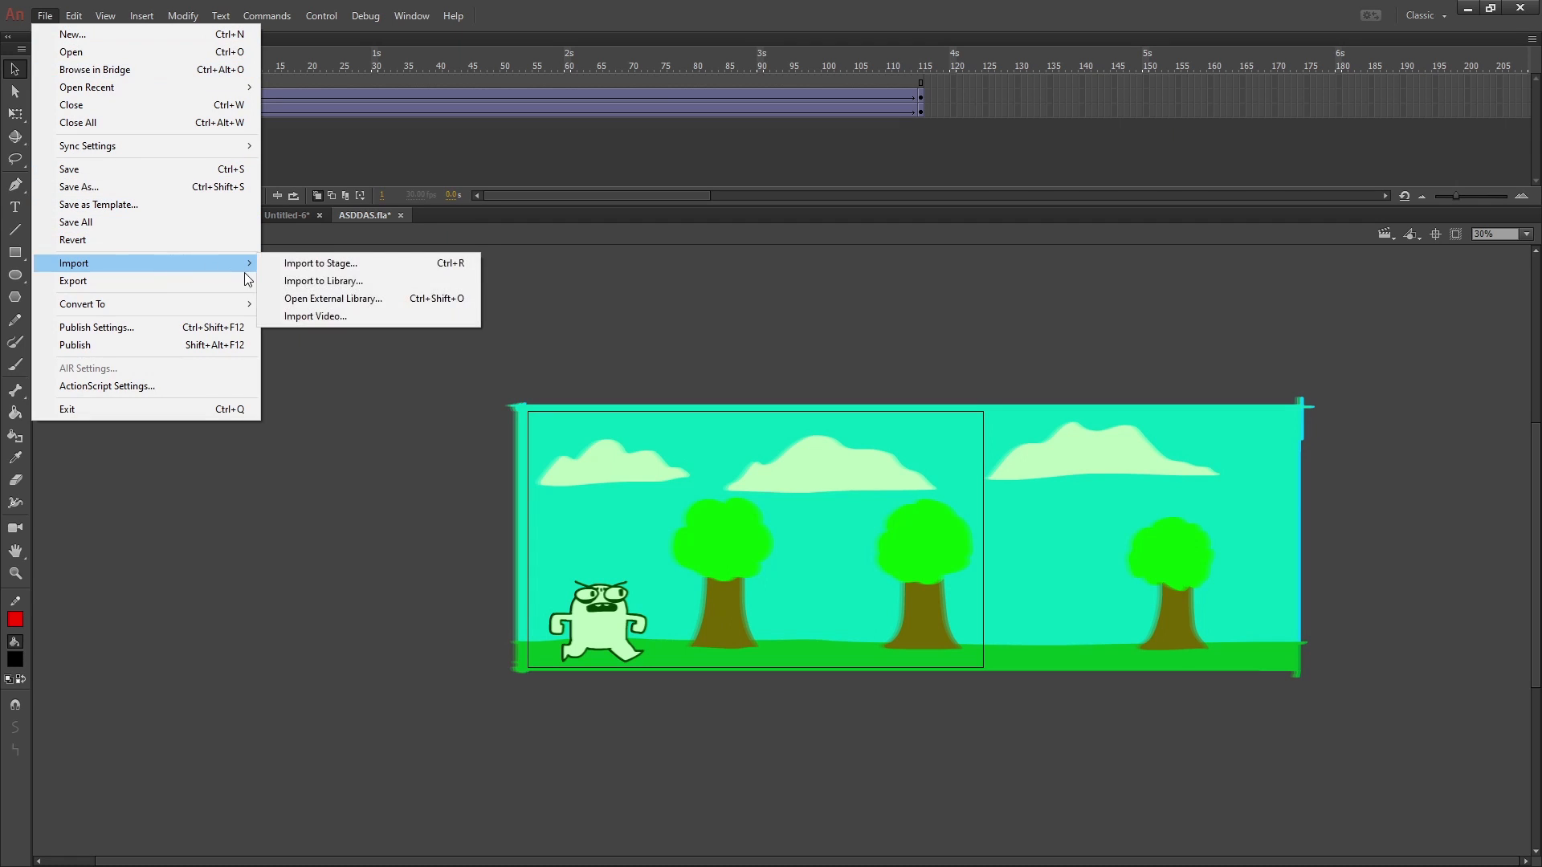
click(384, 281)
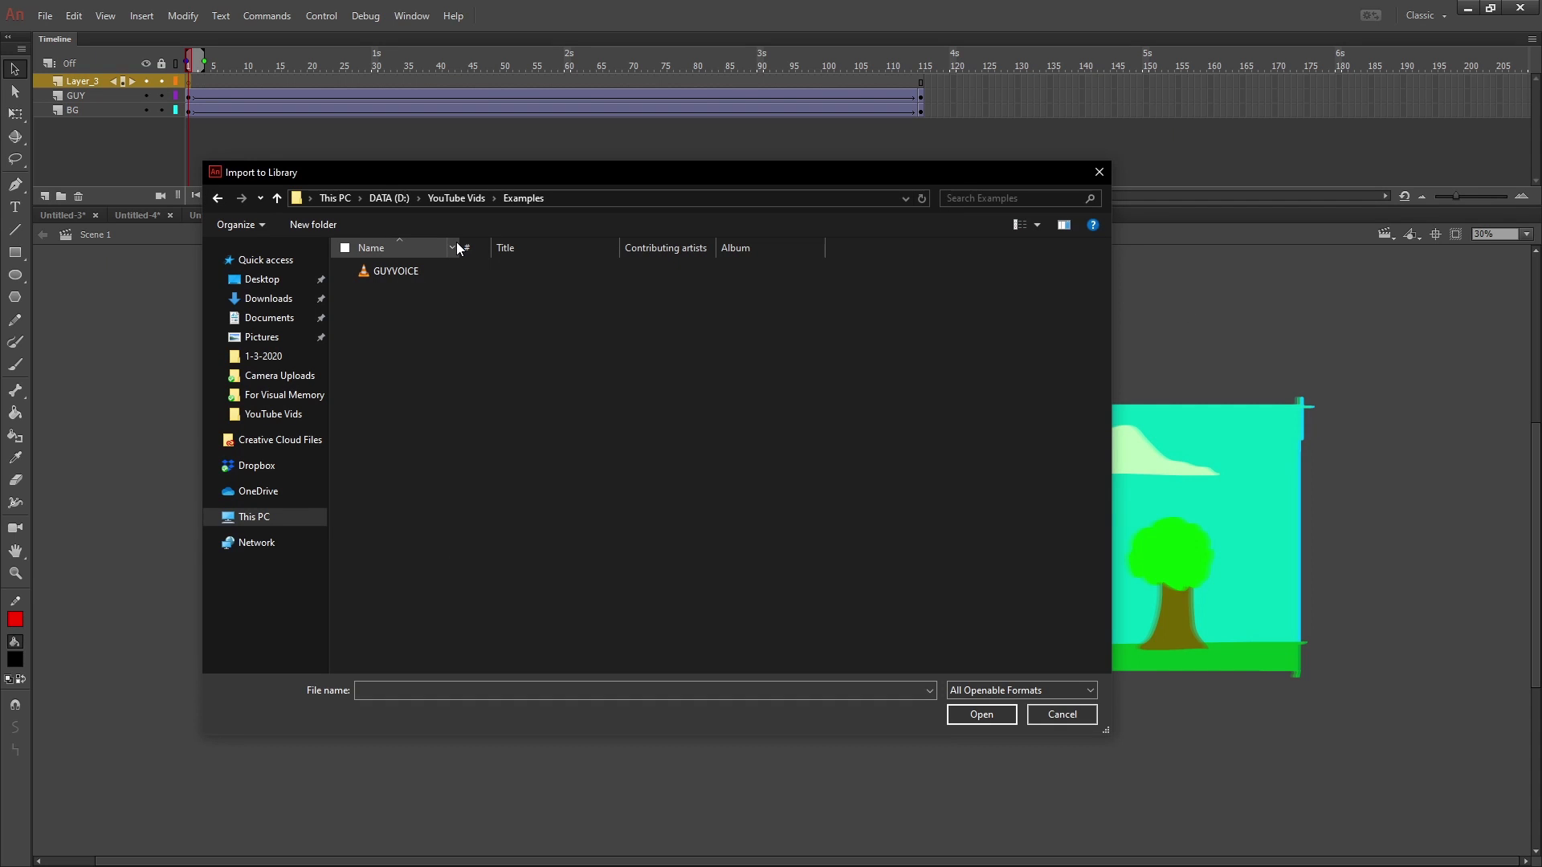
double_click(397, 272)
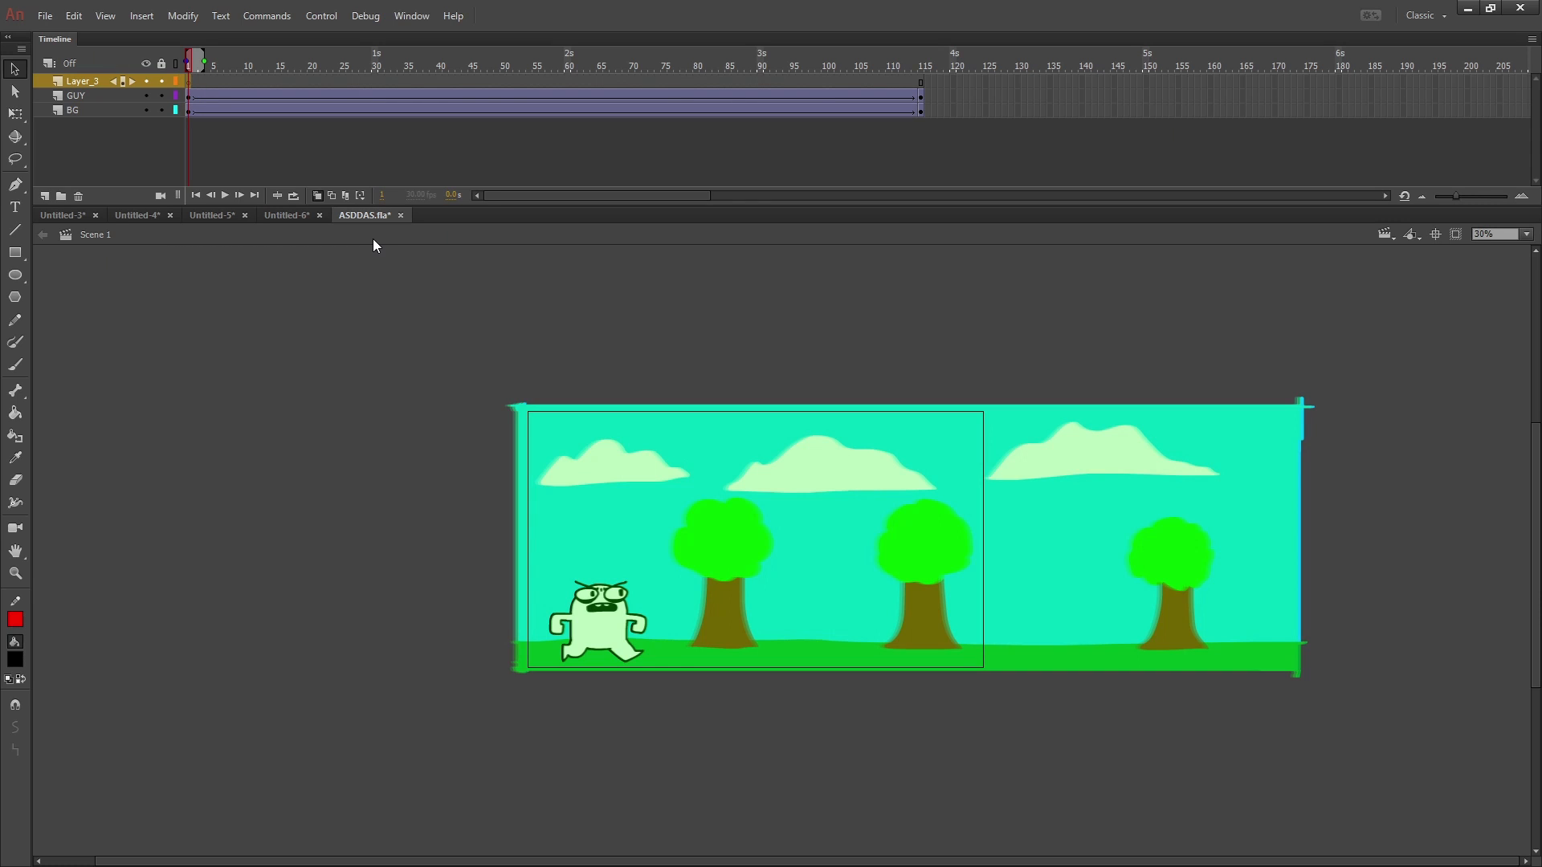
- Assign the GUYVOICE.wav sound to the new layer's first frame, with its sync set to Stream
key(ctrl+F3)
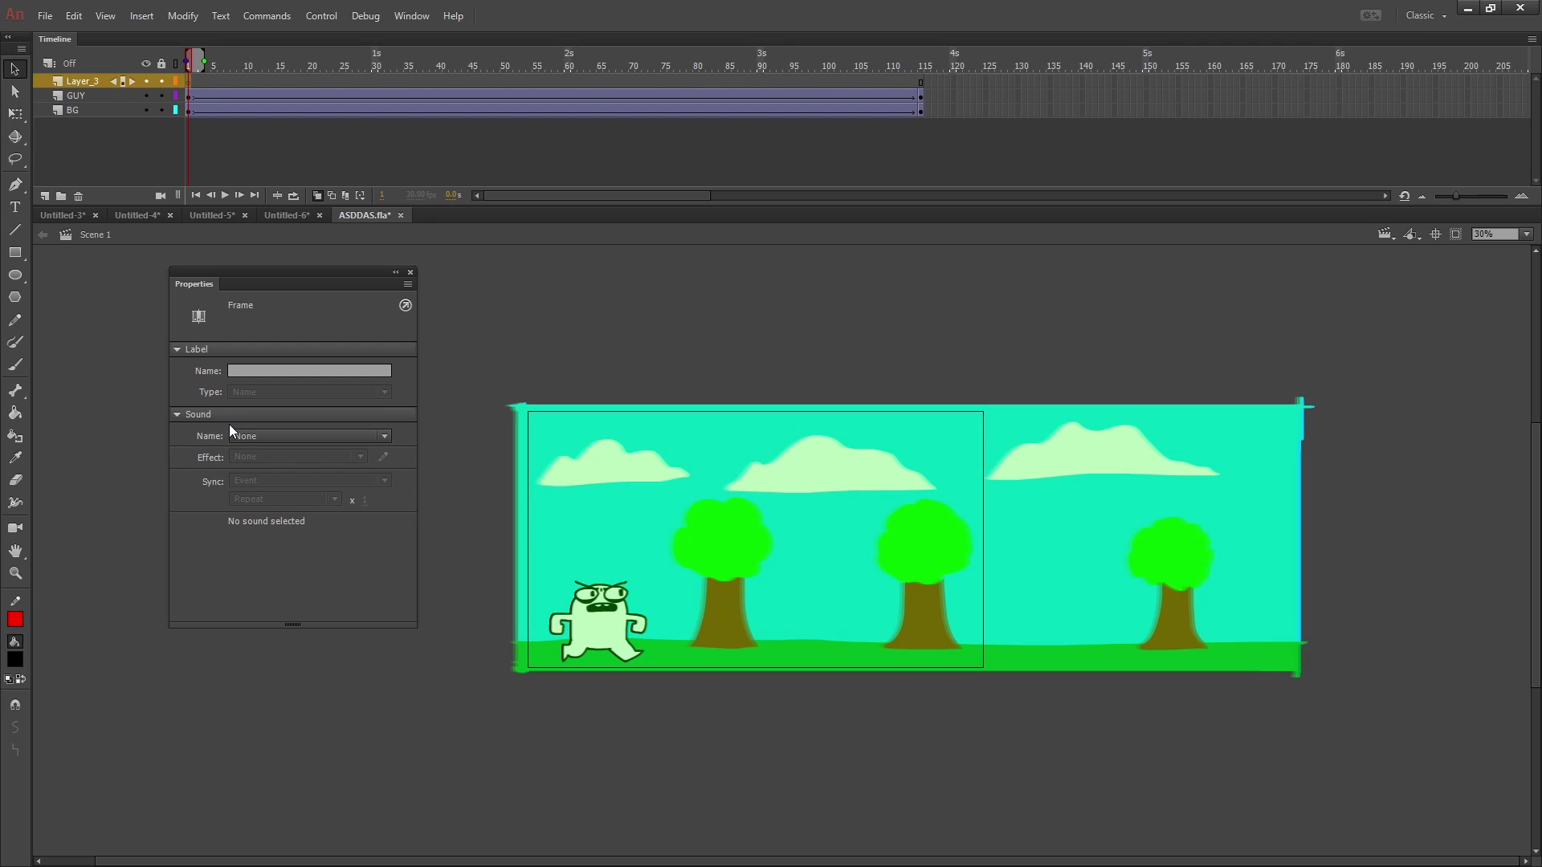
click(278, 436)
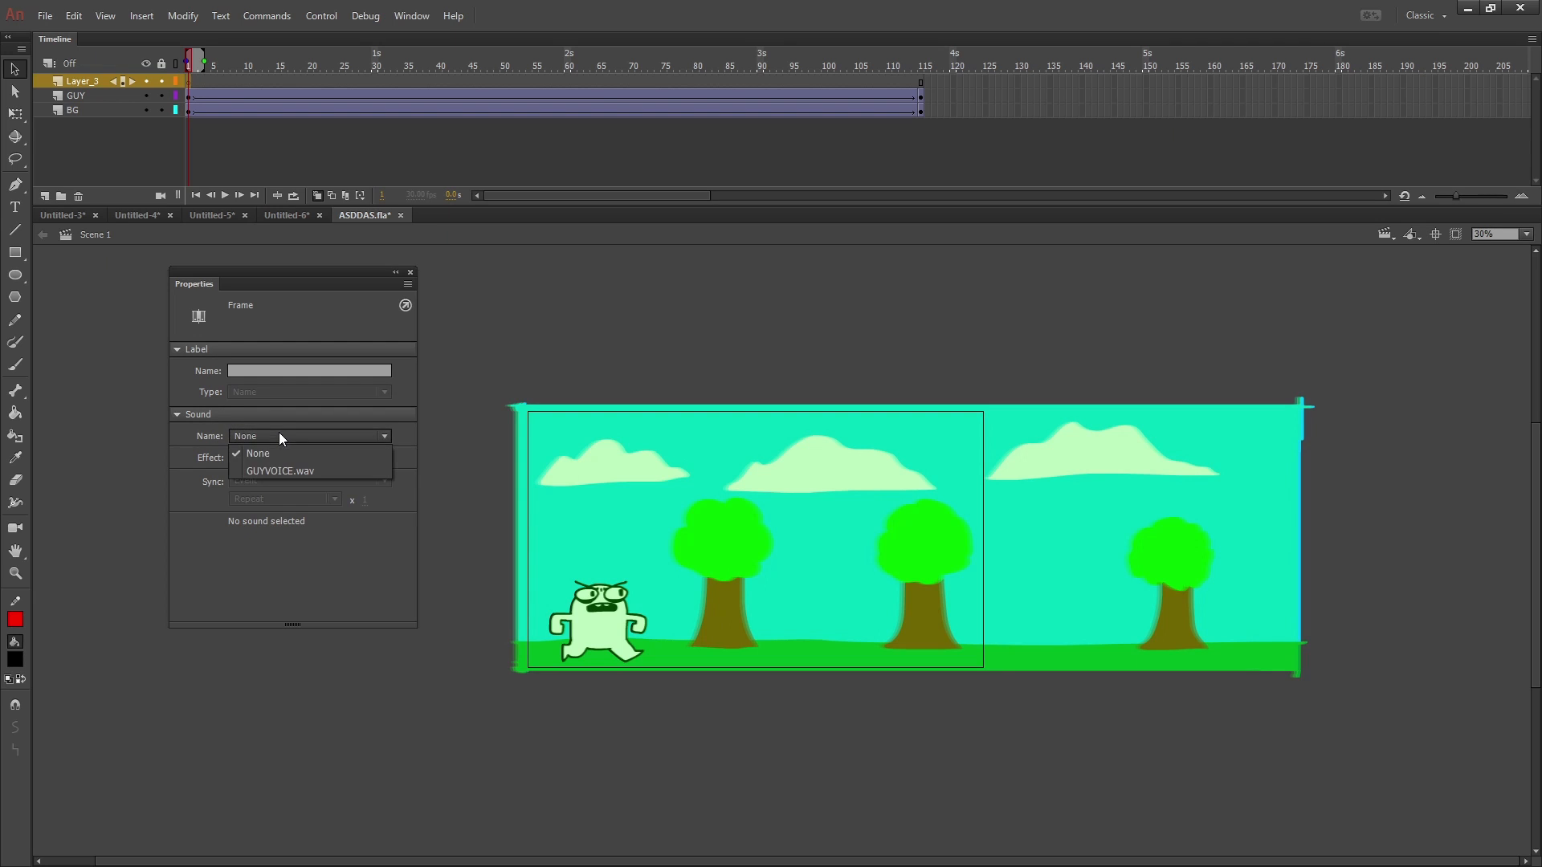
click(281, 470)
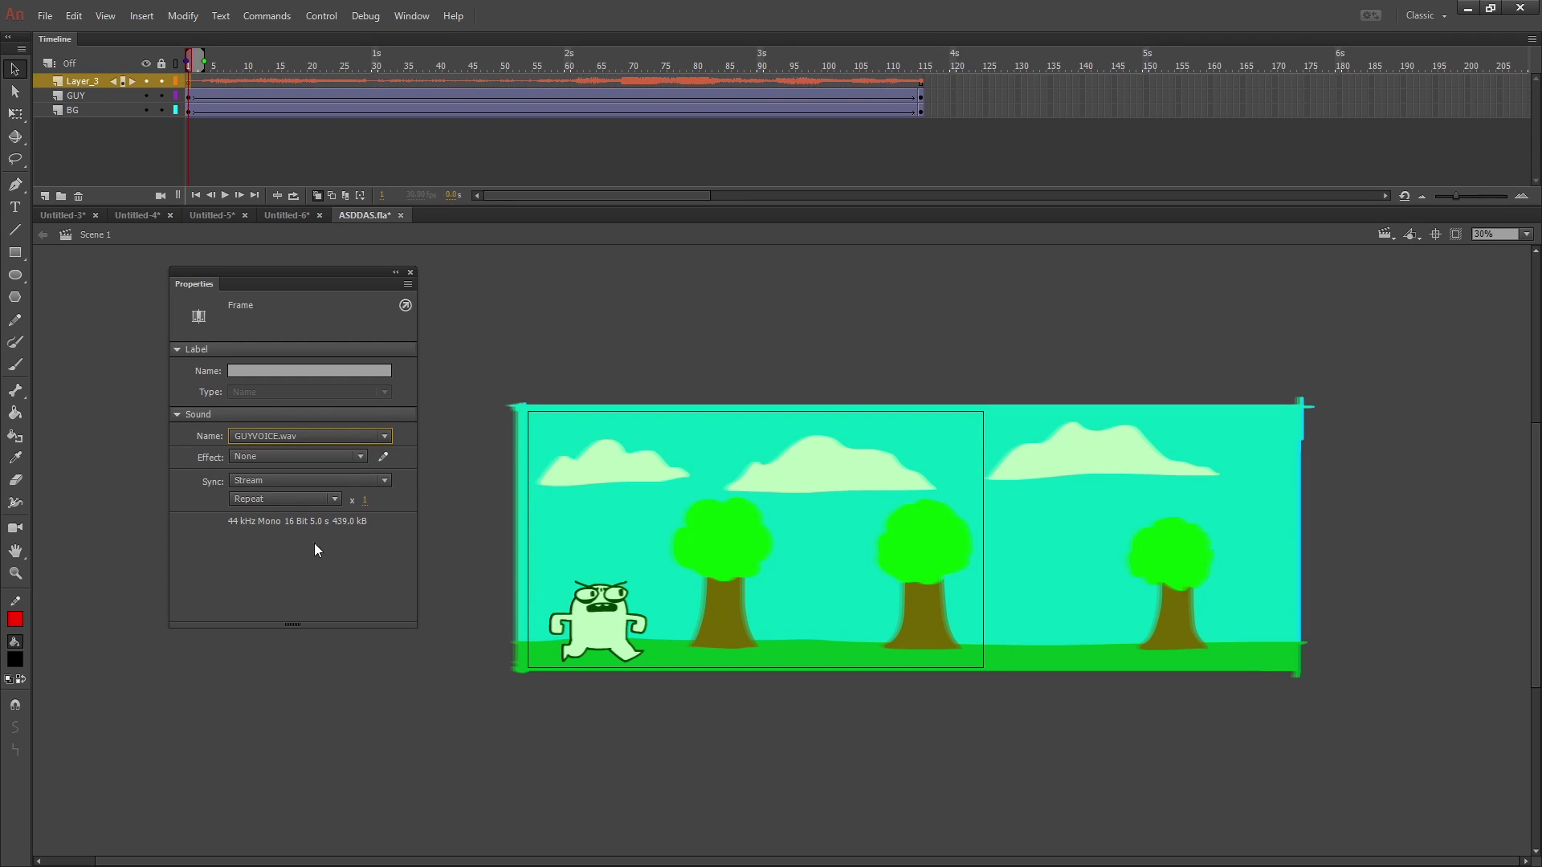
click(298, 482)
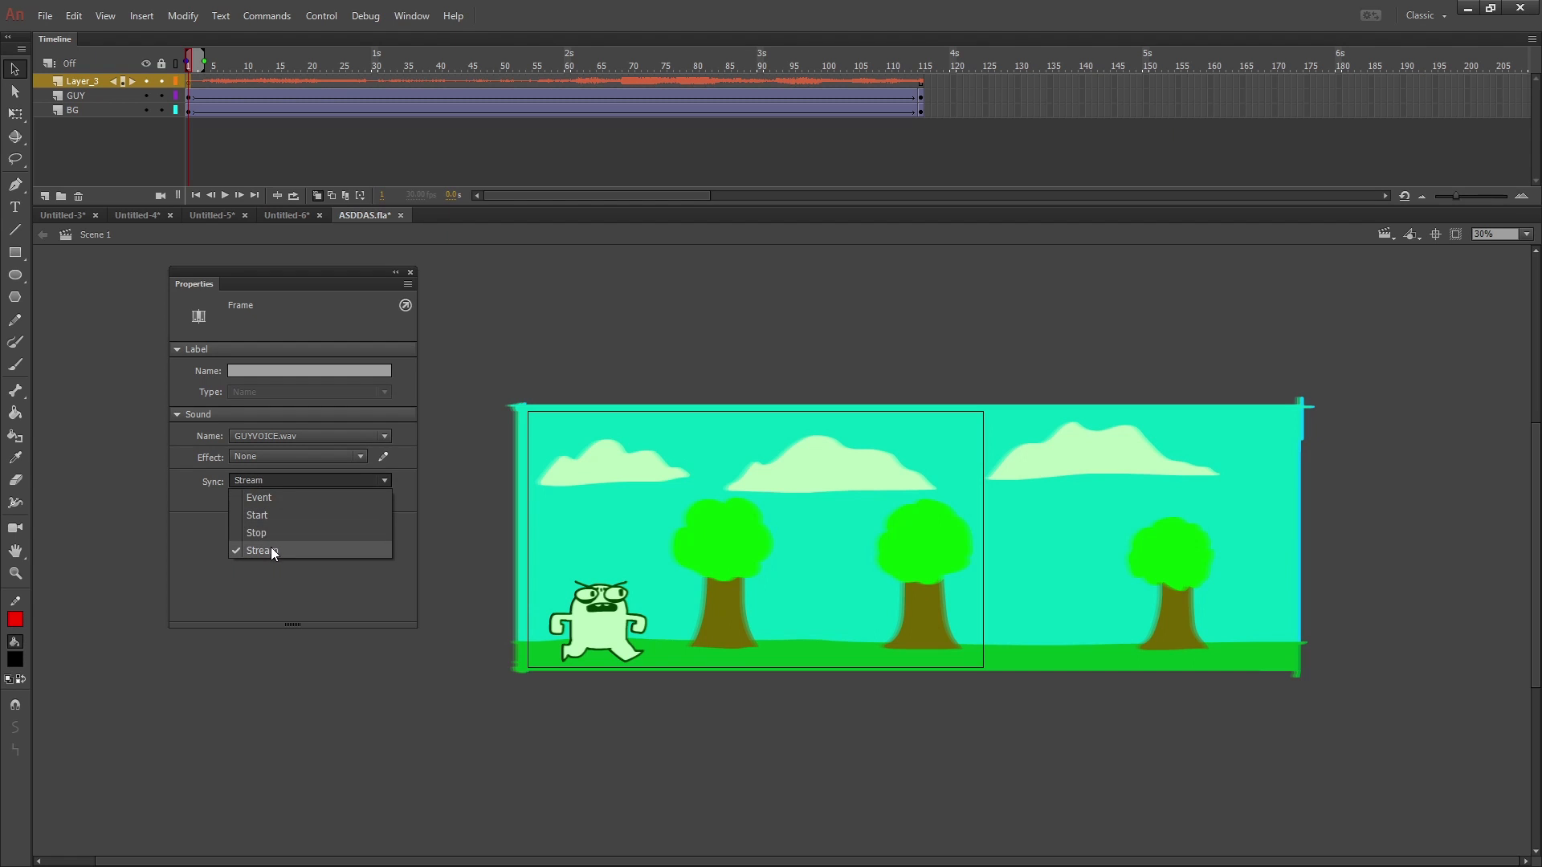
click(365, 281)
- Play the animation on the timeline with the voice sound, and return the playhead to frame 1
key(Return)
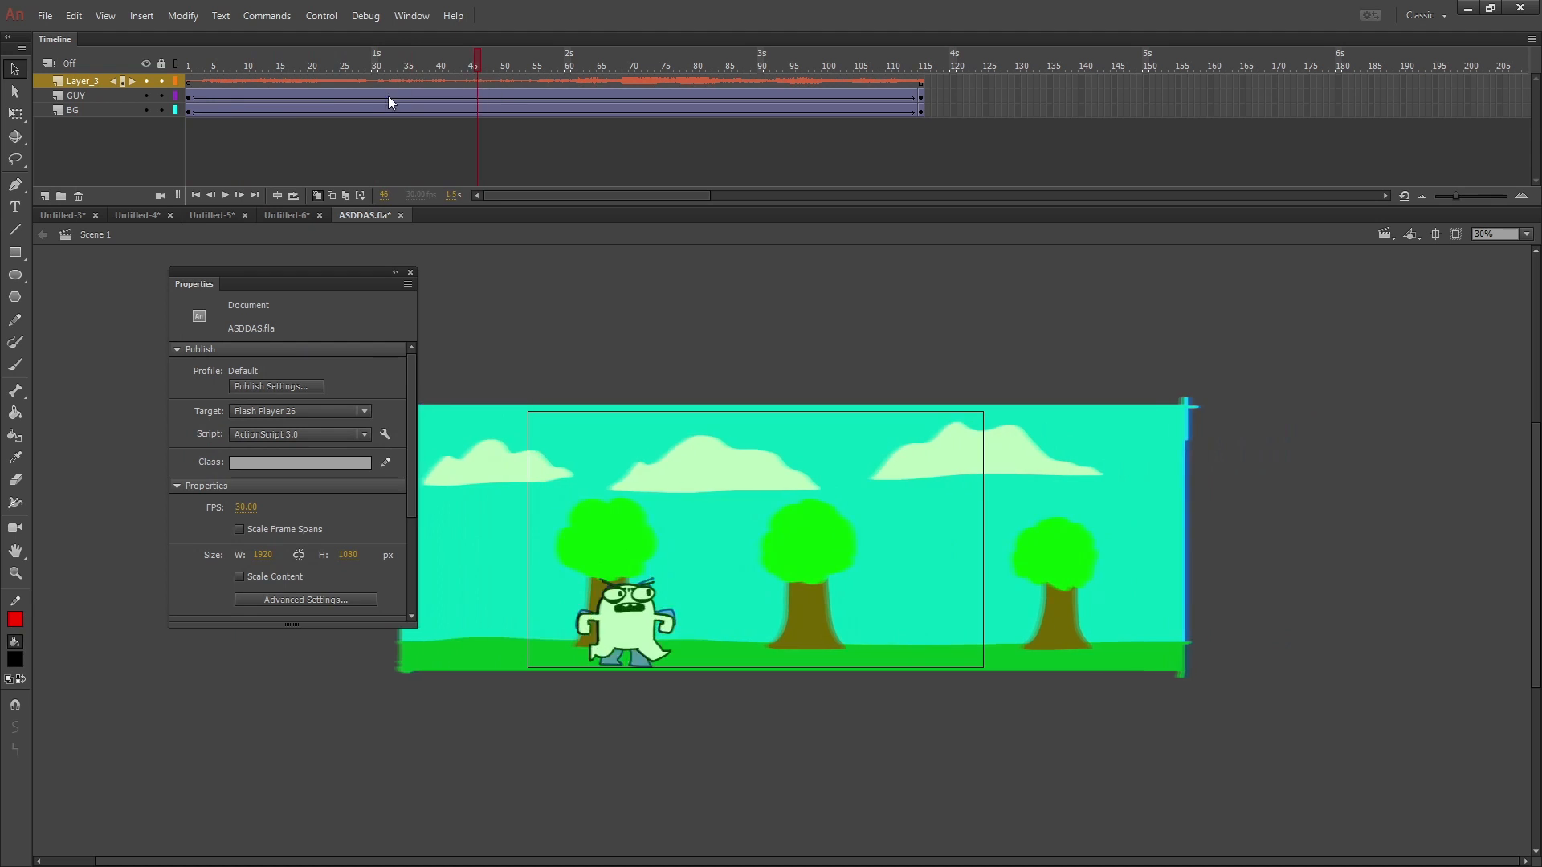
drag(506, 105, 69, 303)
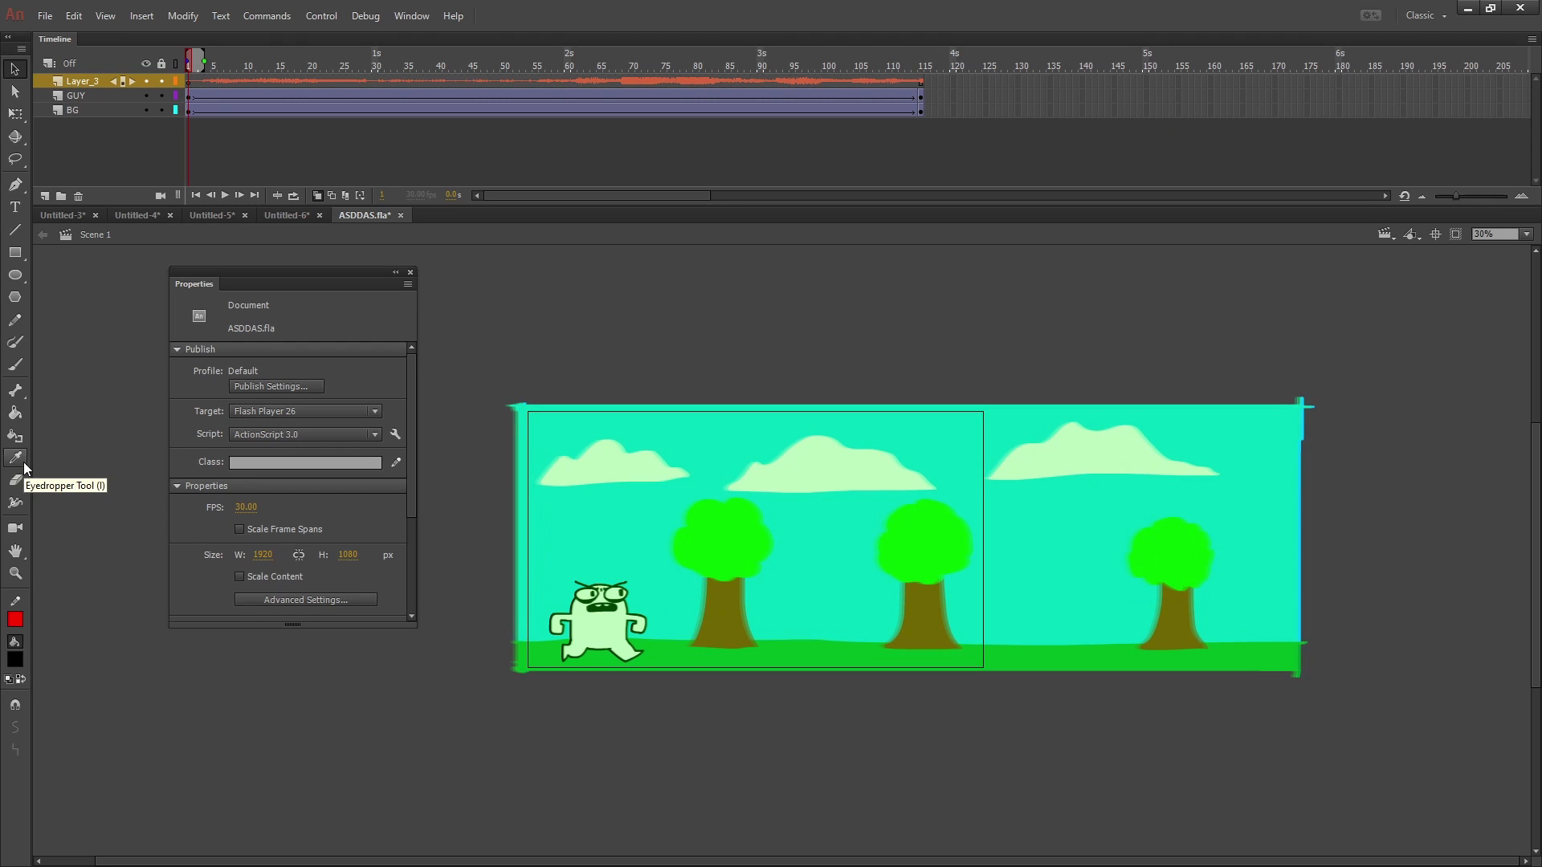
- Try delaying the voice sound's start to about frame 8, scrub through it, and move its keyframe back to frame 1
click(190, 81)
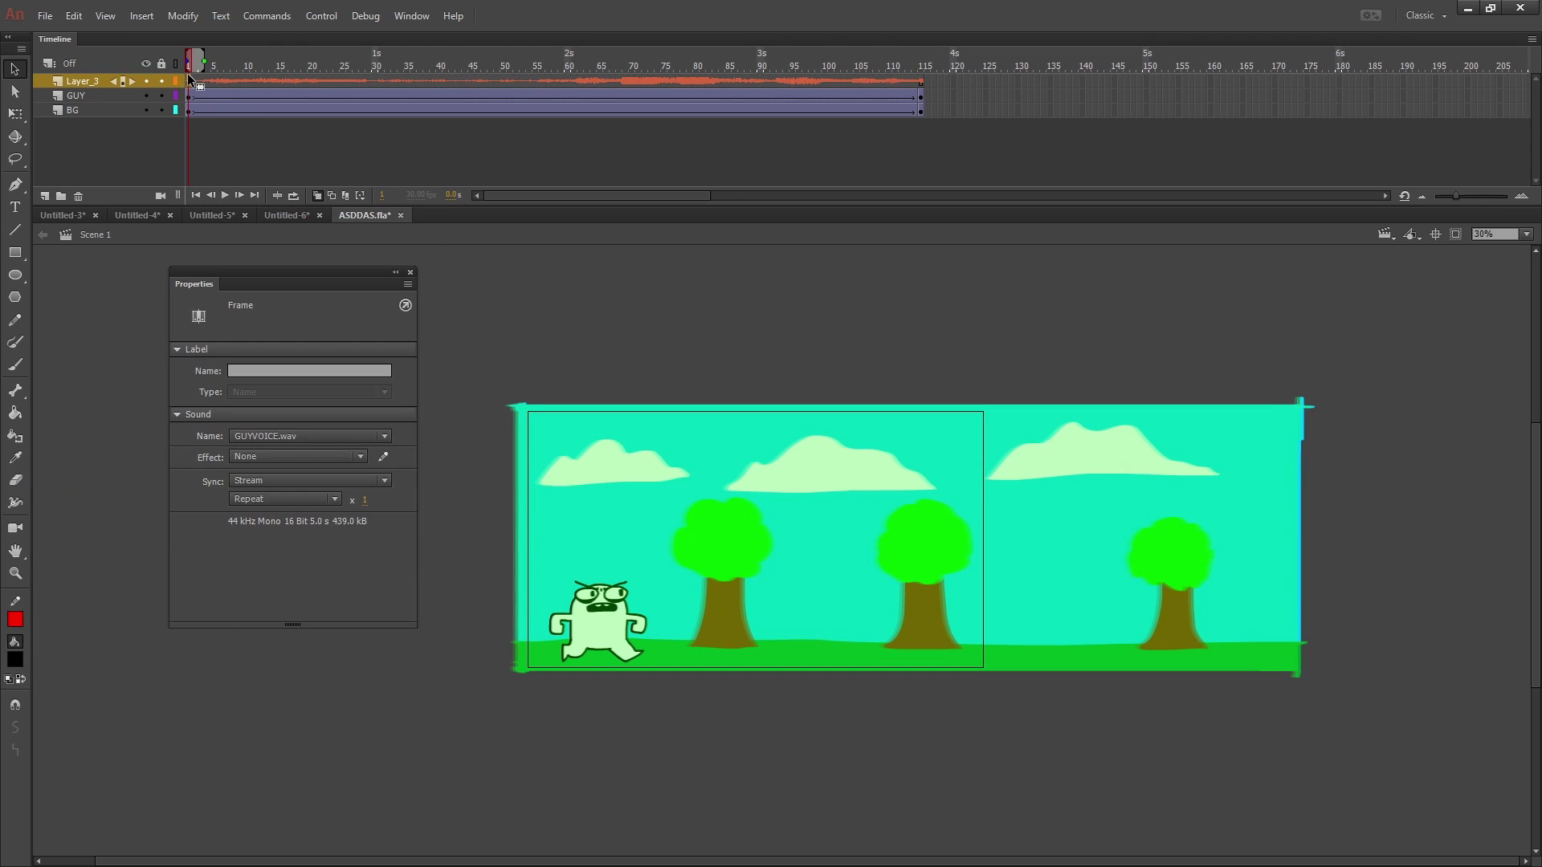
click(290, 480)
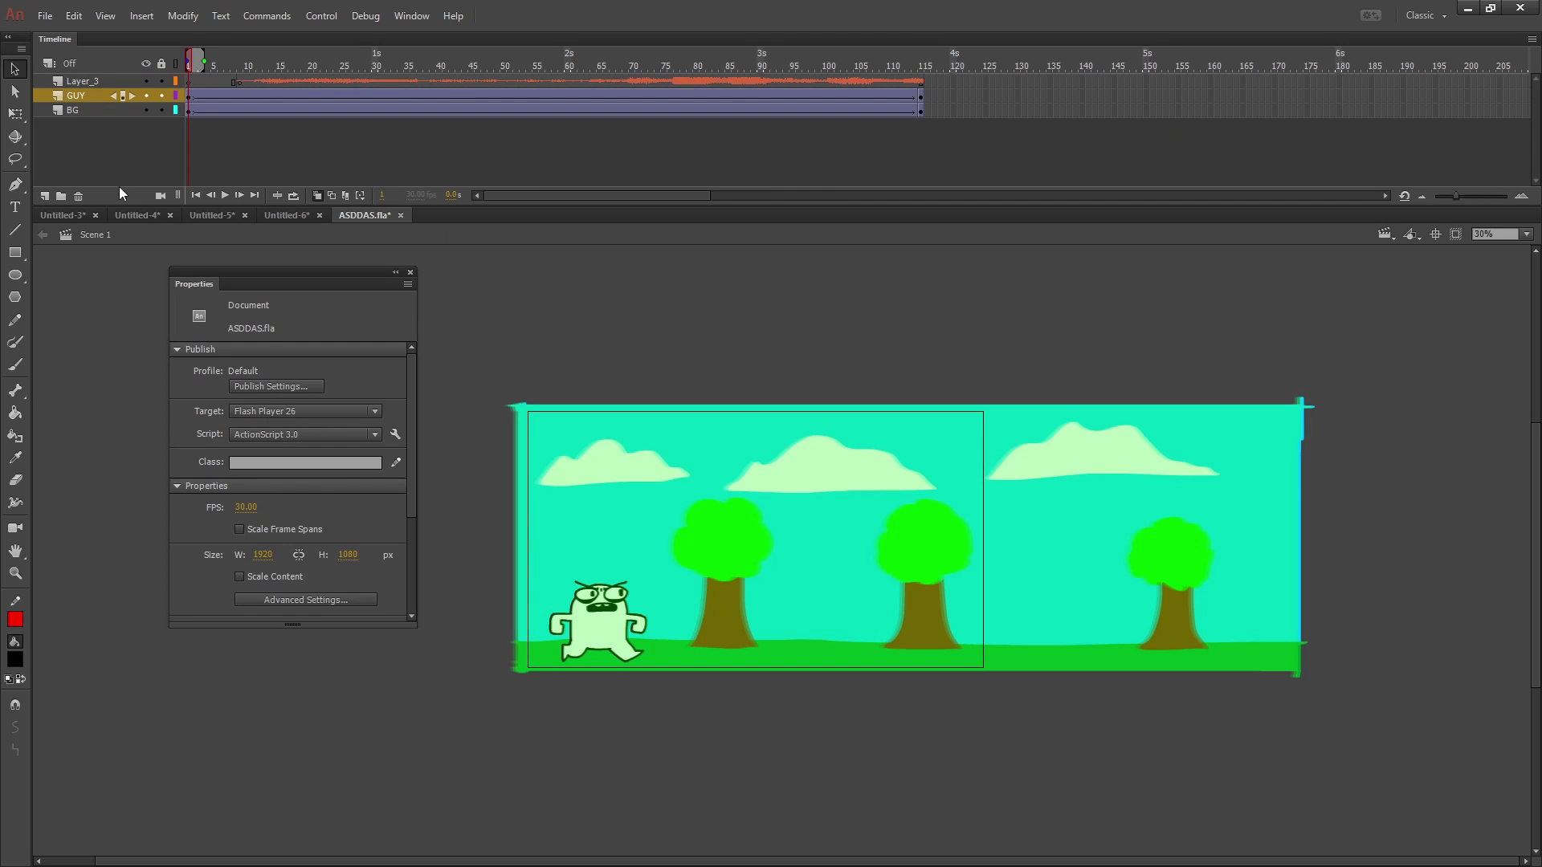
drag(291, 79, 333, 90)
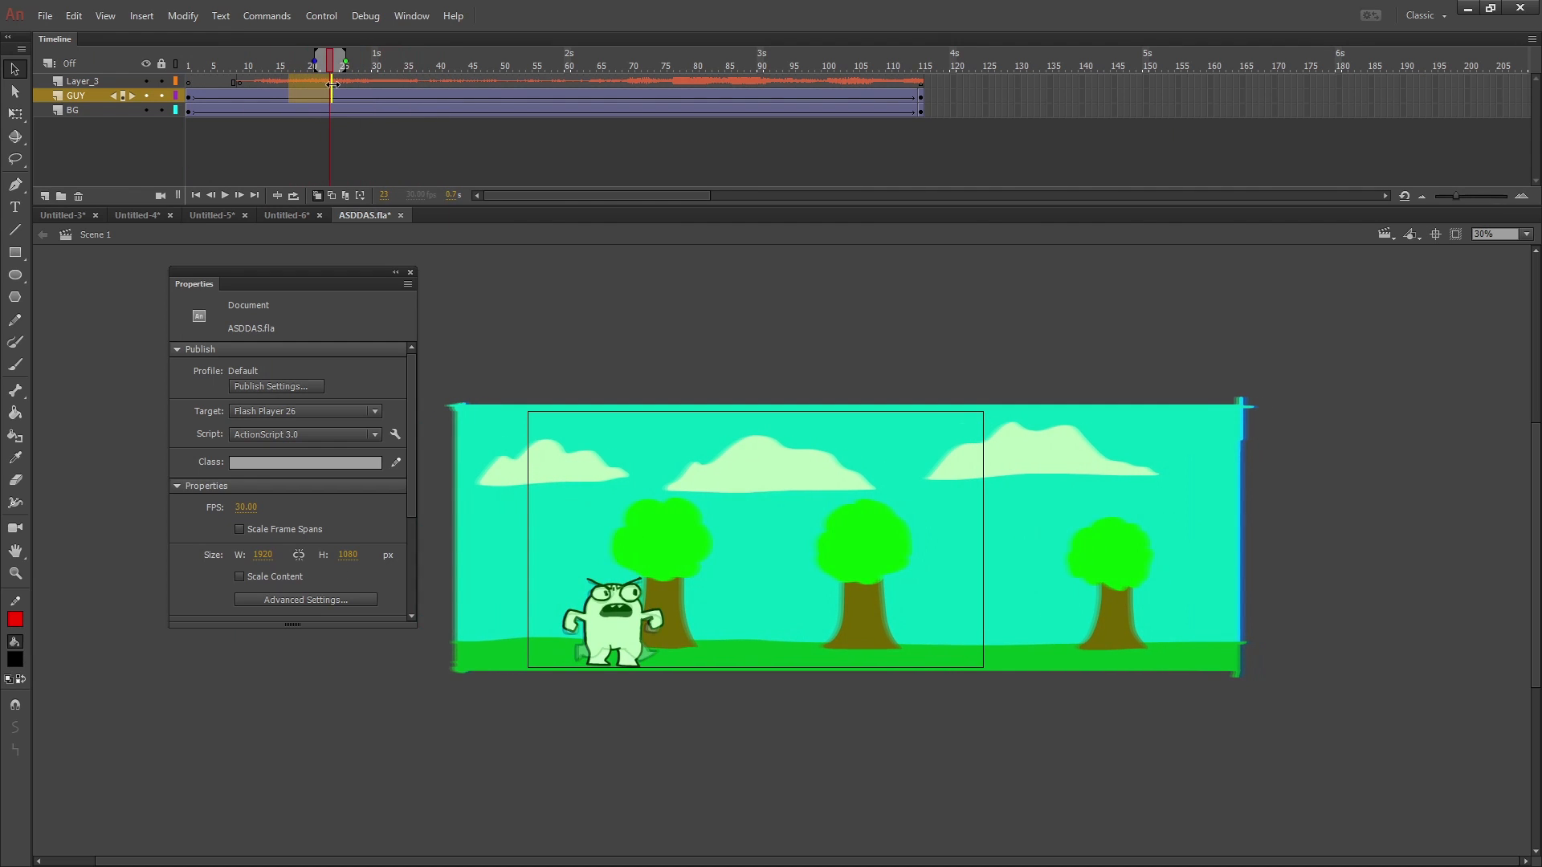
click(240, 81)
- Play the timeline with the voice starting at frame 1, and test the movie
key(Return)
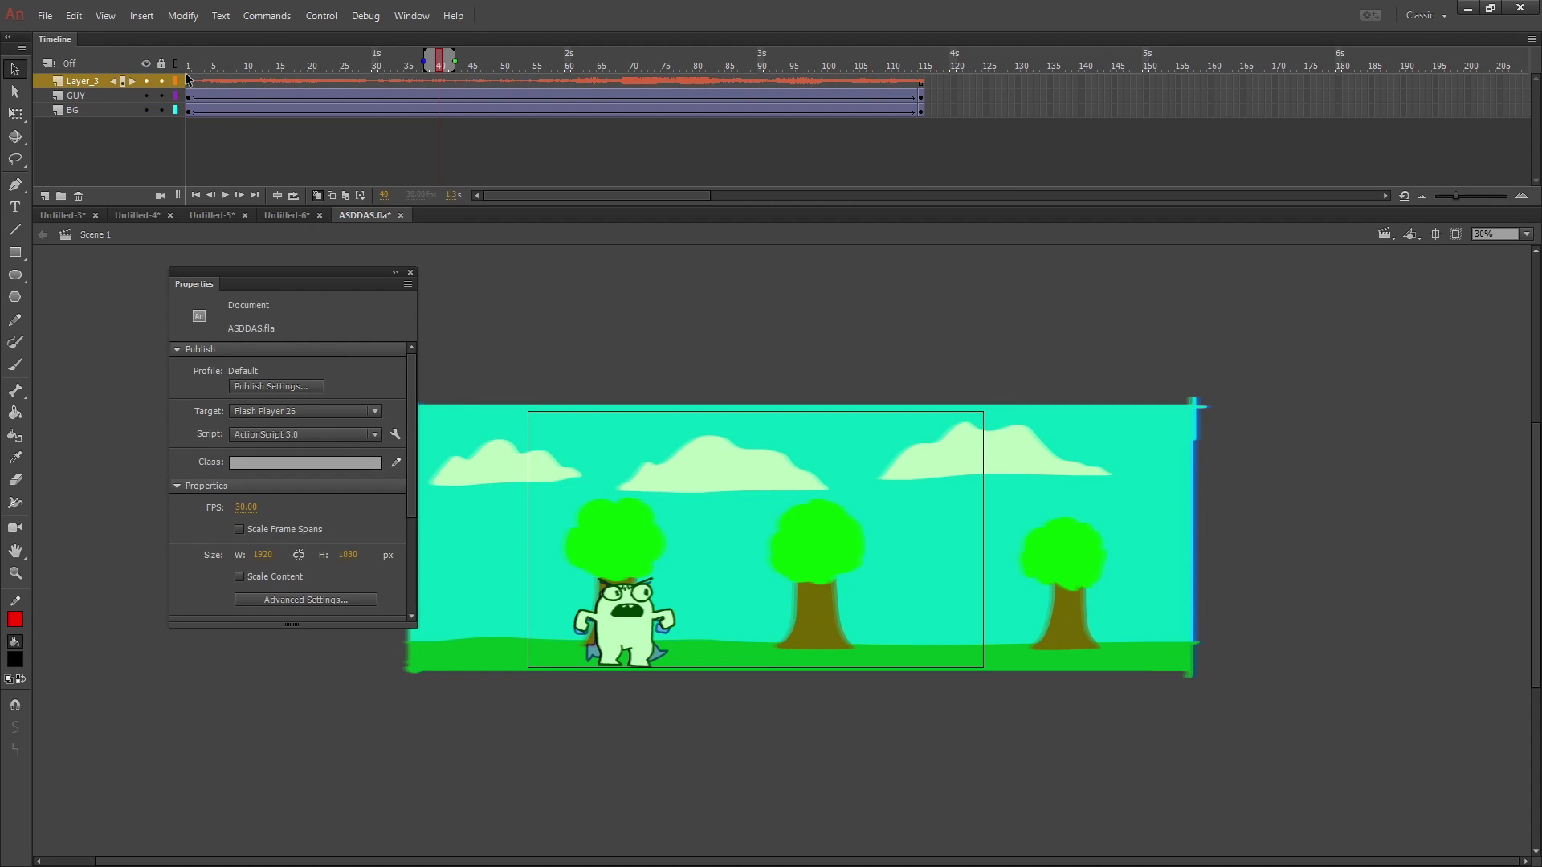
key(ctrl+Return)
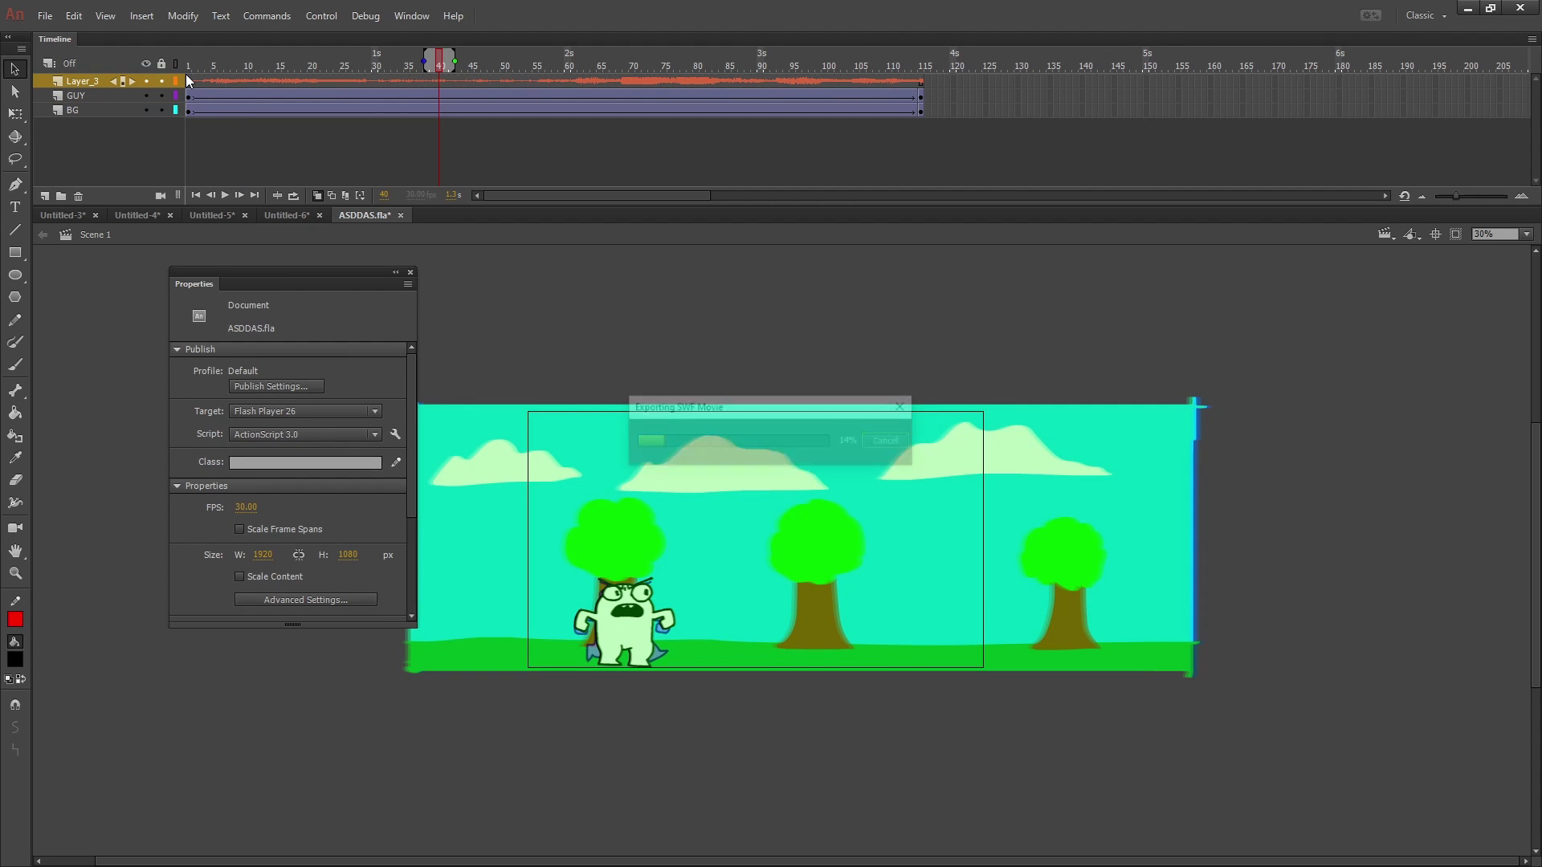